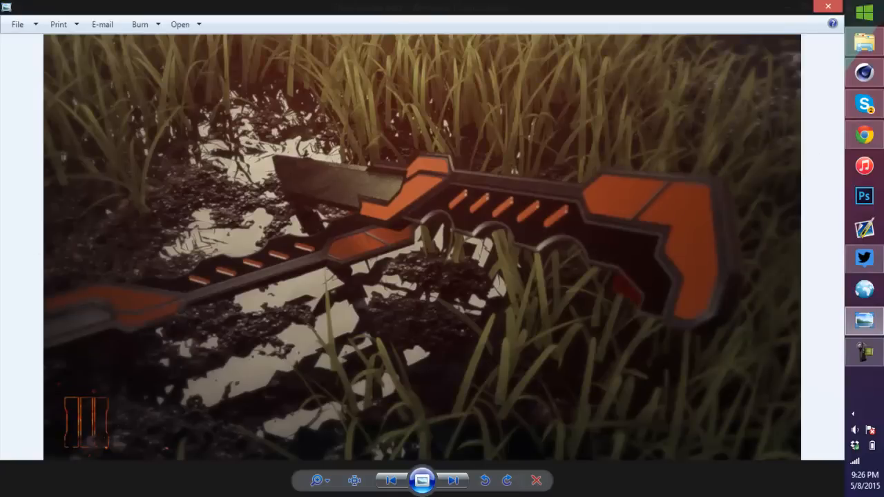
Step: Close the sword reference image to return to the empty 3D scene
left_click(830, 6)
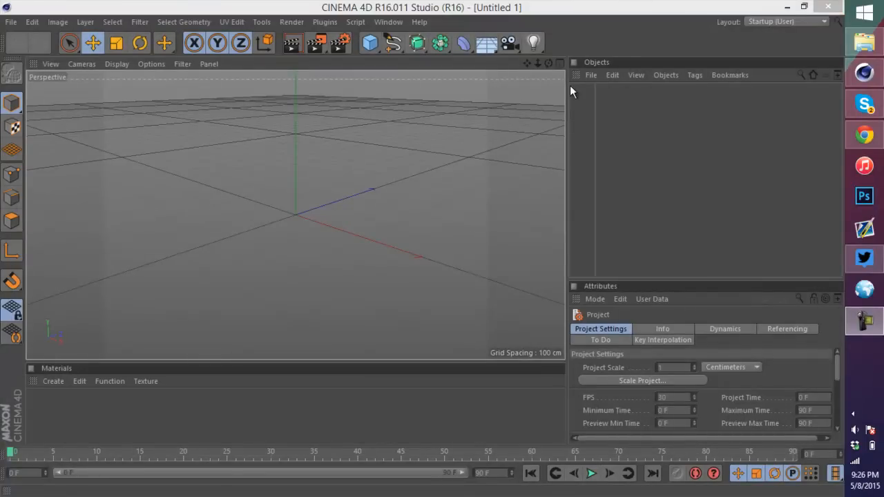
left_click(711, 147)
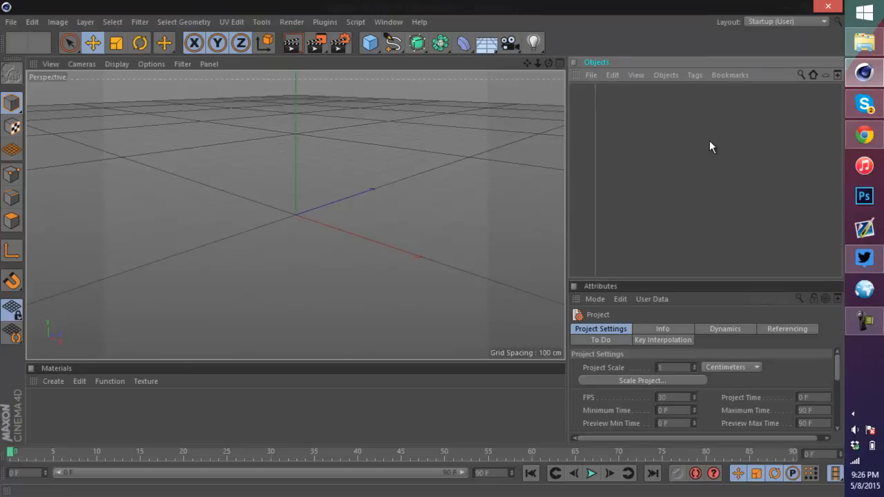
left_click_drag(369, 43, 471, 60)
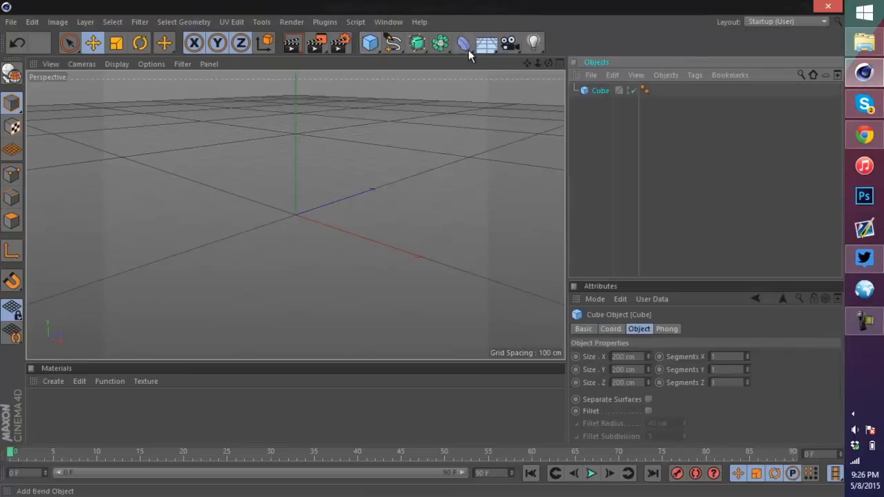
mouse_move(298, 173)
left_mouse_down()
mouse_move(299, 220)
mouse_move(514, 288)
left_mouse_up()
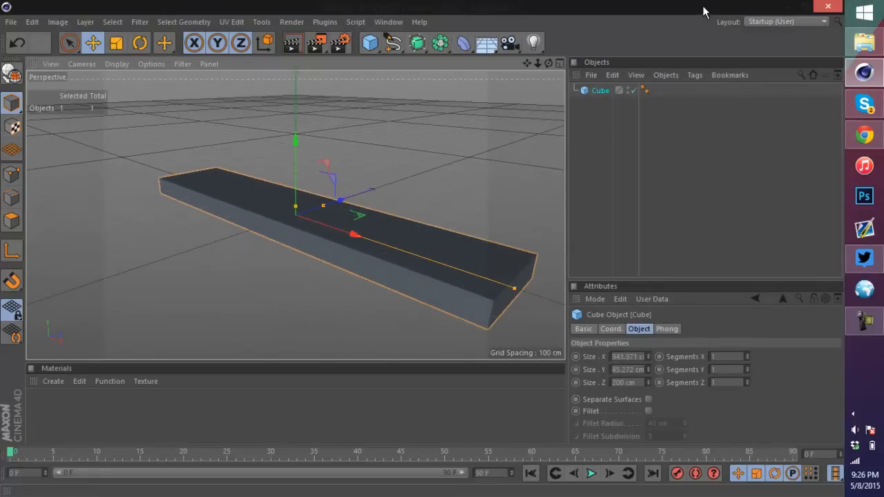
left_click(645, 90)
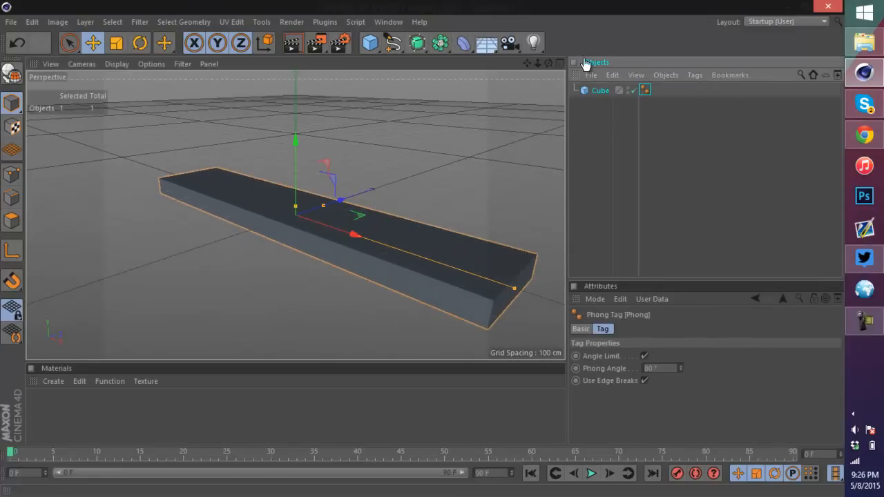
left_click_drag(415, 266, 428, 253, "alt")
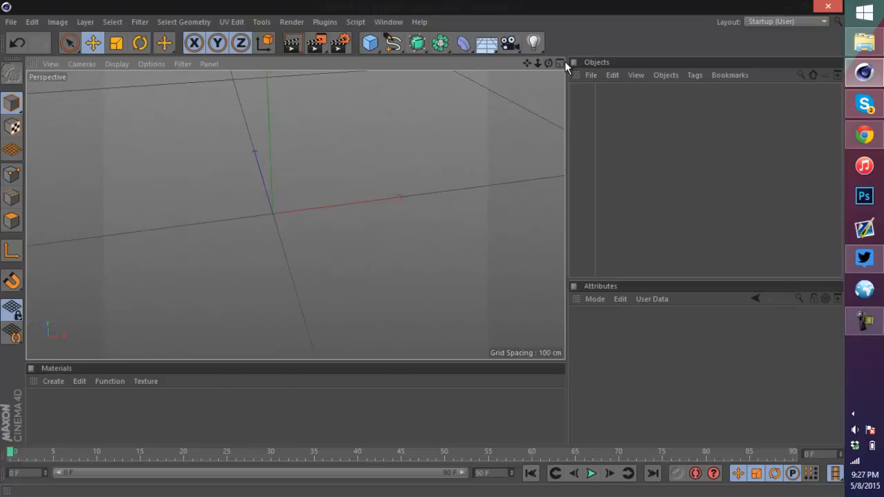
Step: Switch the viewport to the Top view
left_click(560, 63)
left_click(560, 62)
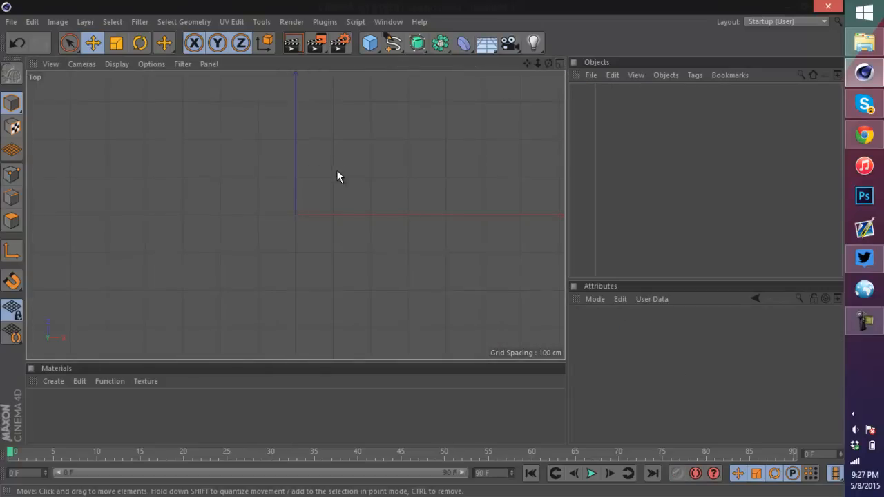
scroll(336, 170, "down", 6)
scroll(532, 124, "up", 2)
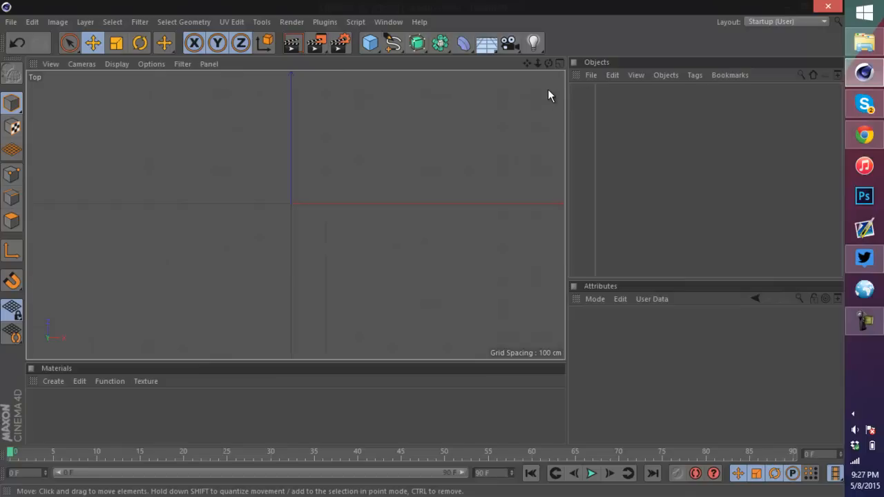
Step: Activate the Linear spline drawing tool
mouse_move(392, 43)
left_mouse_down()
mouse_move(467, 66)
mouse_move(450, 78)
left_mouse_up()
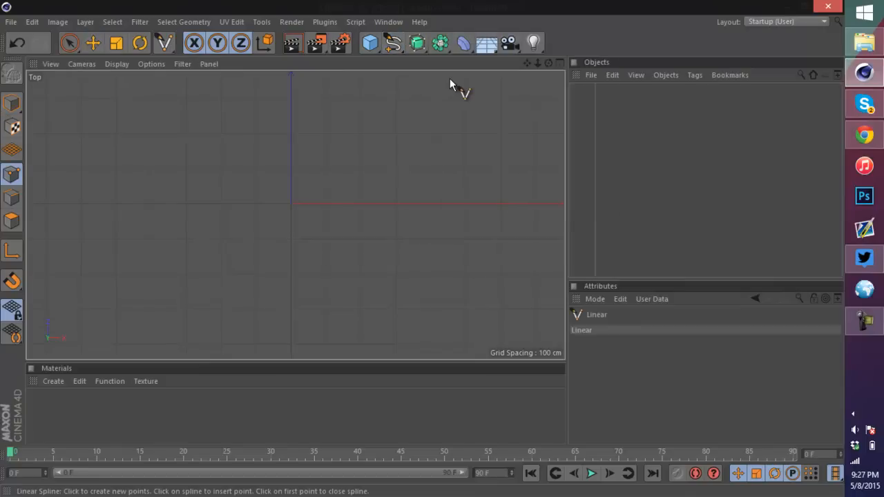
scroll(355, 193, "up", 2)
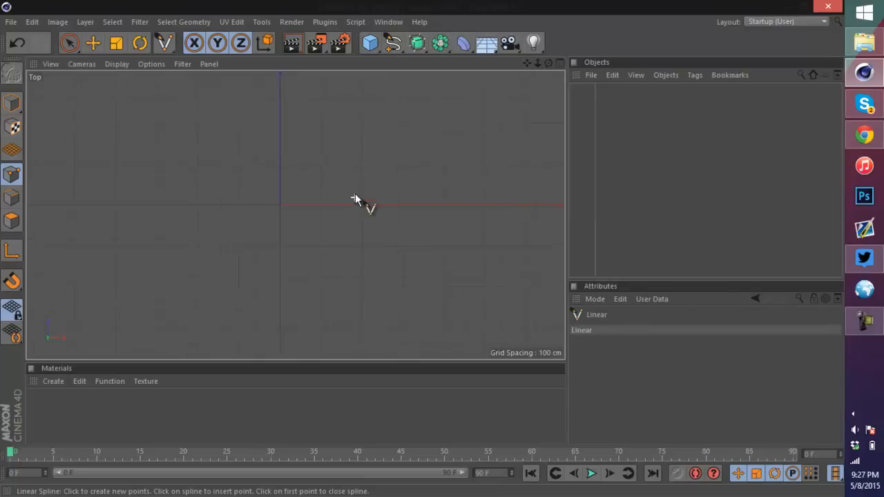
scroll(143, 184, "up", 1)
scroll(242, 192, "up", 1)
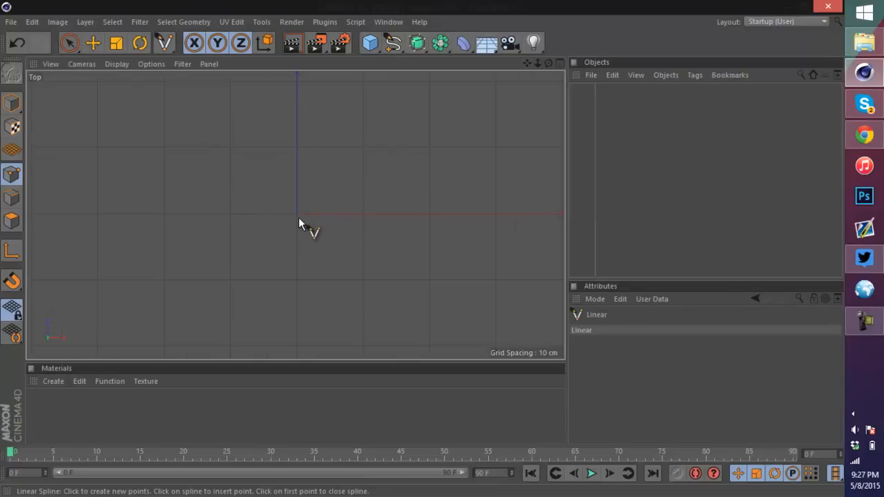
scroll(290, 206, "down", 3)
scroll(294, 208, "up", 2)
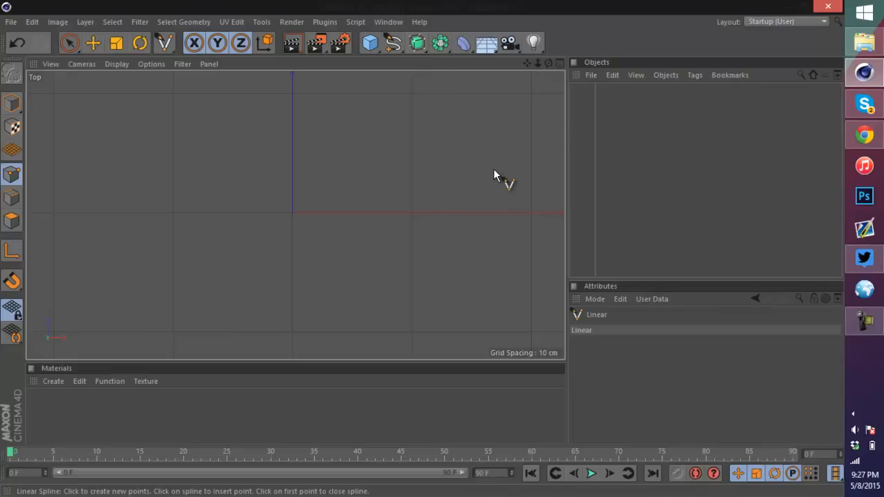
scroll(490, 166, "down", 1)
scroll(445, 159, "up", 1)
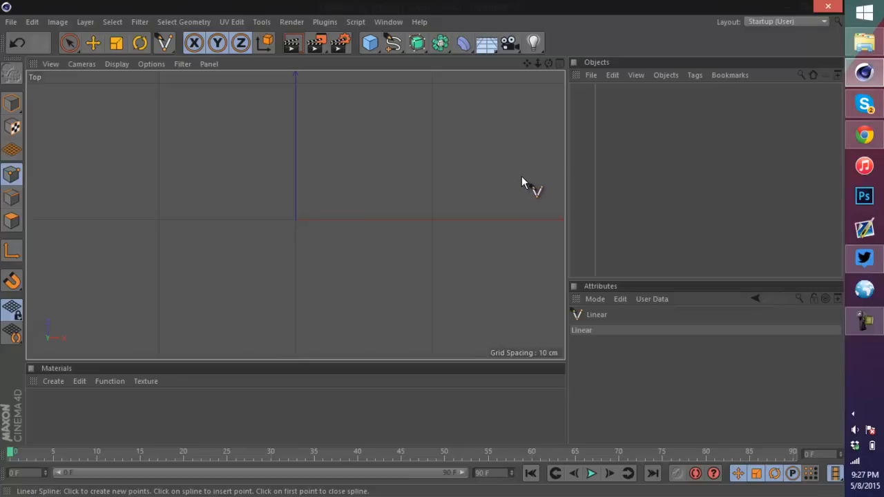
Step: Enable snapping and turn on Workplane Snap and Grid Point Snap
left_click(12, 280)
left_click(75, 70)
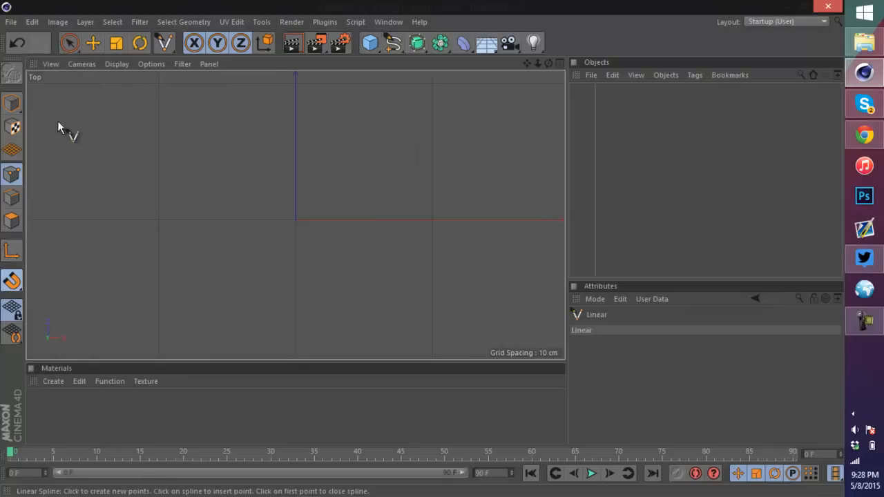
left_click(11, 277)
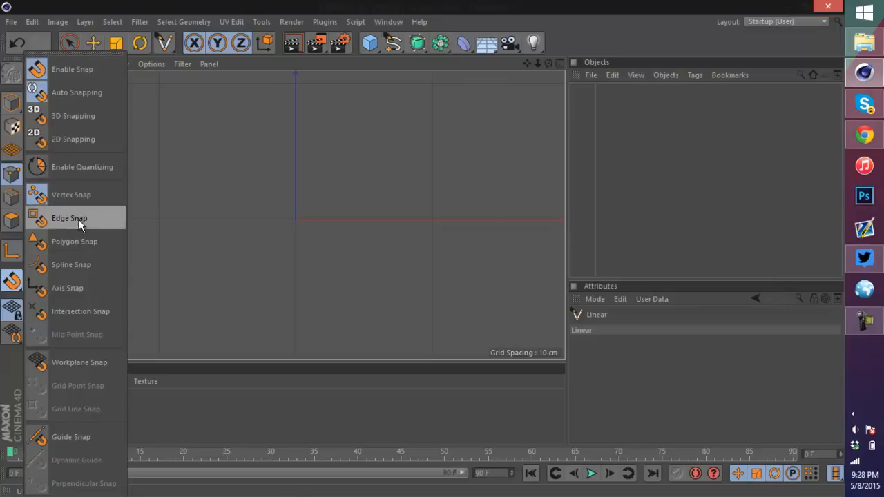
left_click(102, 364)
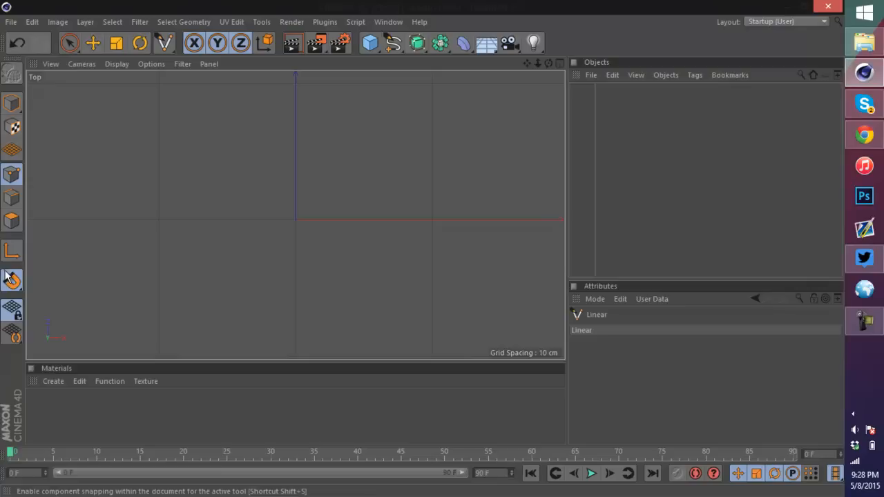
left_click_drag(12, 281, 99, 370)
left_click(95, 384)
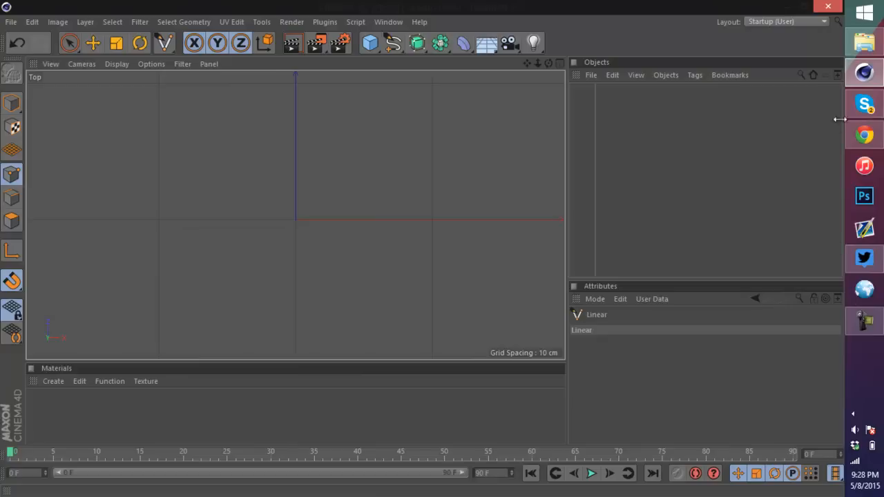
Step: Open the sword reference image for a look, then close it again
left_click(873, 50)
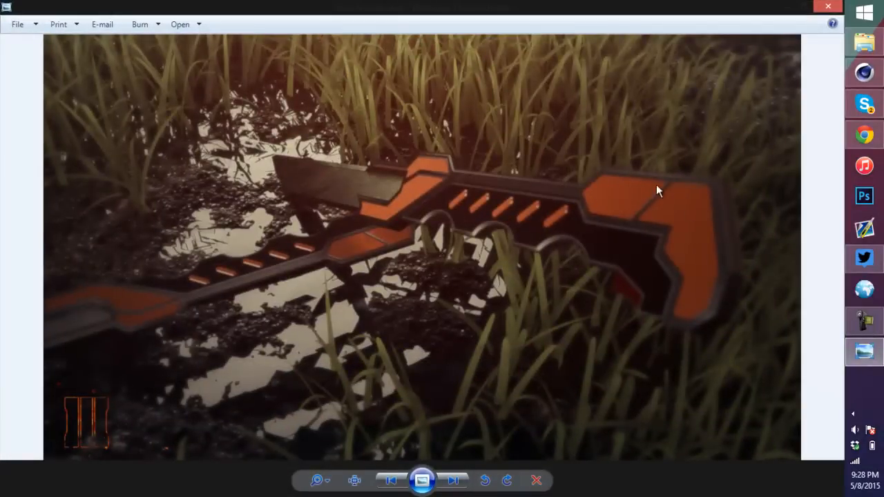
left_click(832, 10)
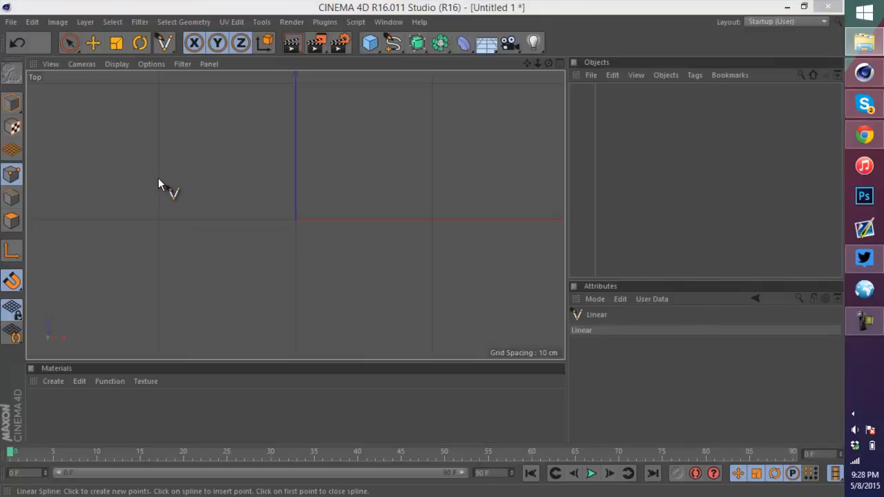
Step: Start a linear spline with a short vertical edge, a diagonal corner and a bottom edge on the grid
left_click(158, 178)
left_click(158, 205)
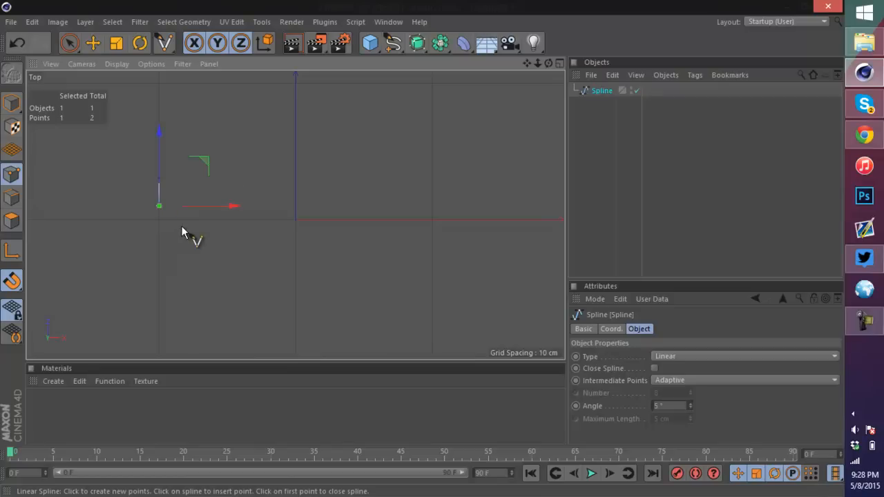
left_click(188, 234)
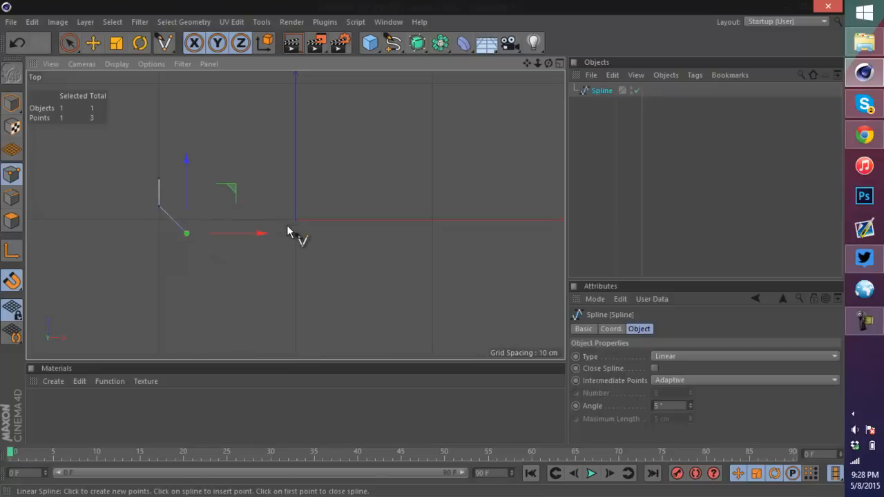
scroll(336, 232, "up", 2)
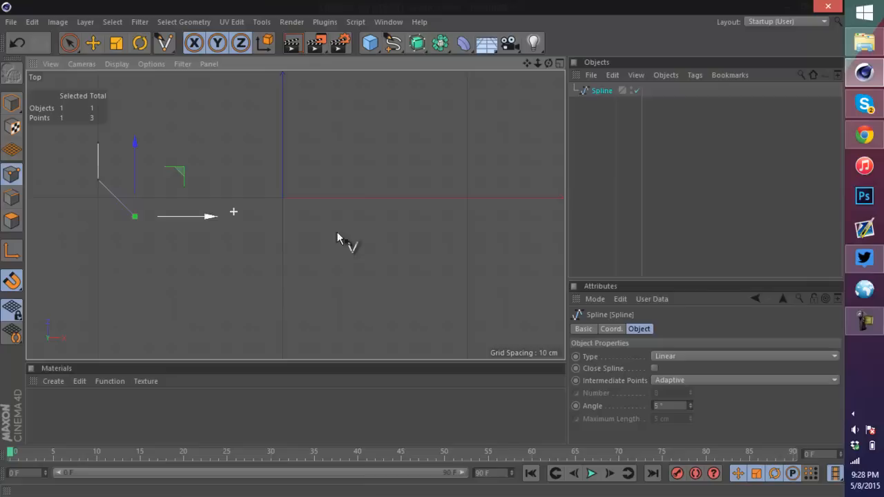
left_click(283, 217)
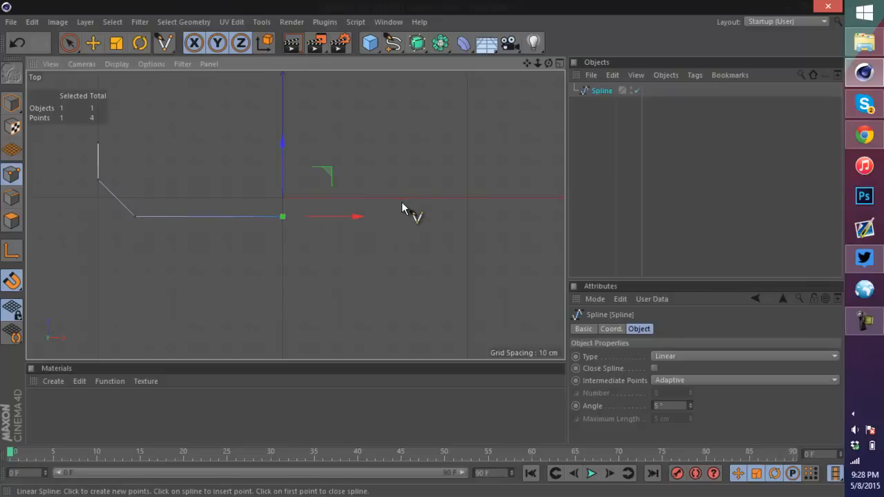
Step: Extend the spline's bottom edge to the right and add a point straight up from its end
scroll(402, 202, "down", 2)
scroll(469, 174, "down", 3)
scroll(495, 181, "up", 4)
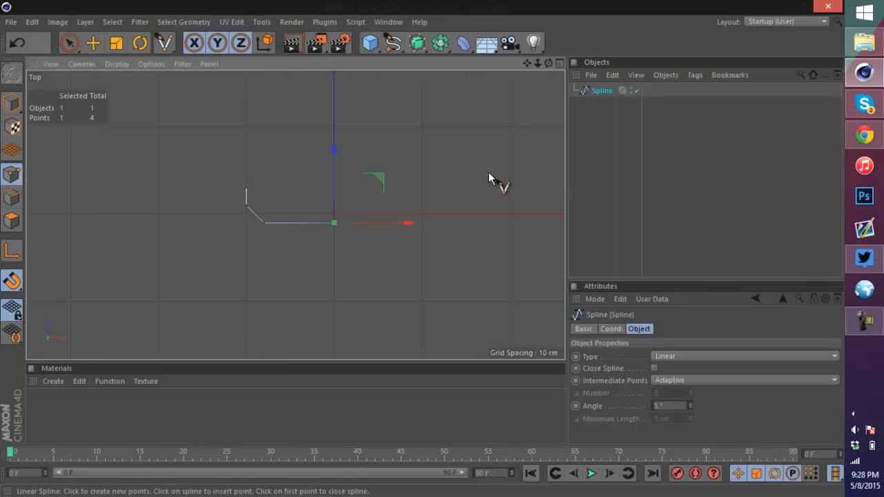
scroll(392, 231, "up", 1)
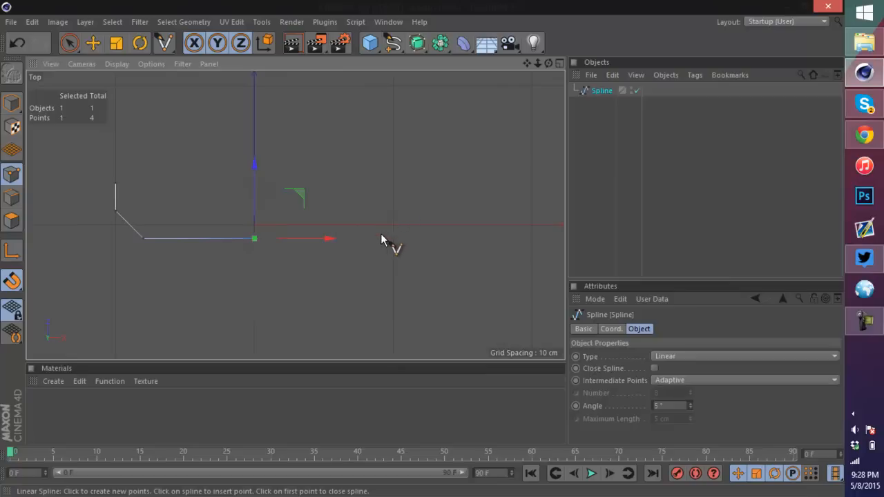
left_click(434, 238)
scroll(461, 165, "up", 2)
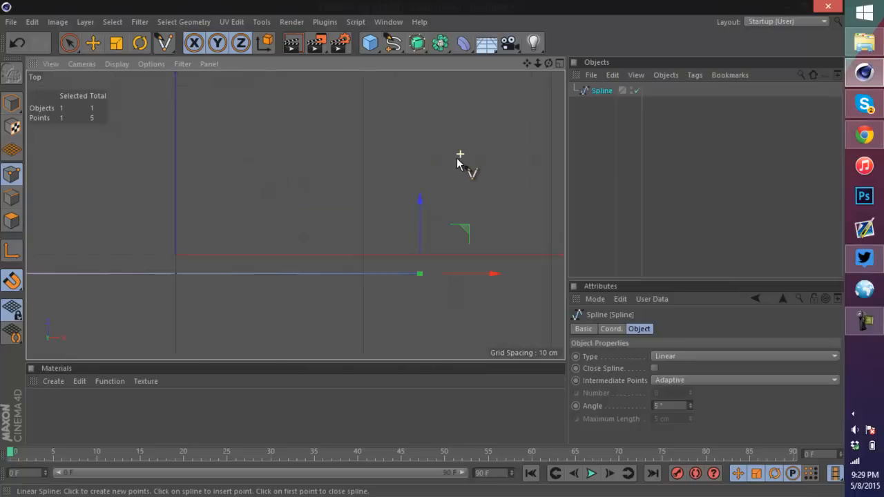
left_click(398, 197)
Step: Add the top-left spline point and close the spline on its first point
scroll(398, 197, "down", 3)
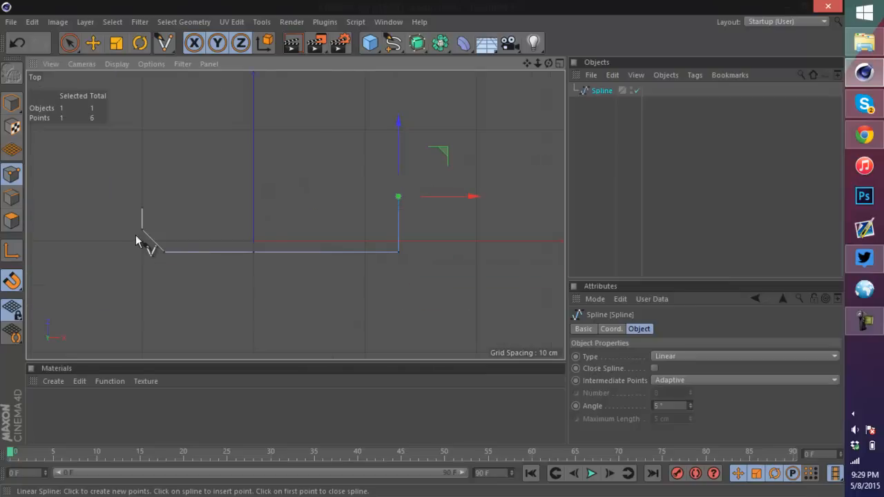
scroll(152, 213, "up", 1)
scroll(126, 198, "up", 2)
left_click(171, 195)
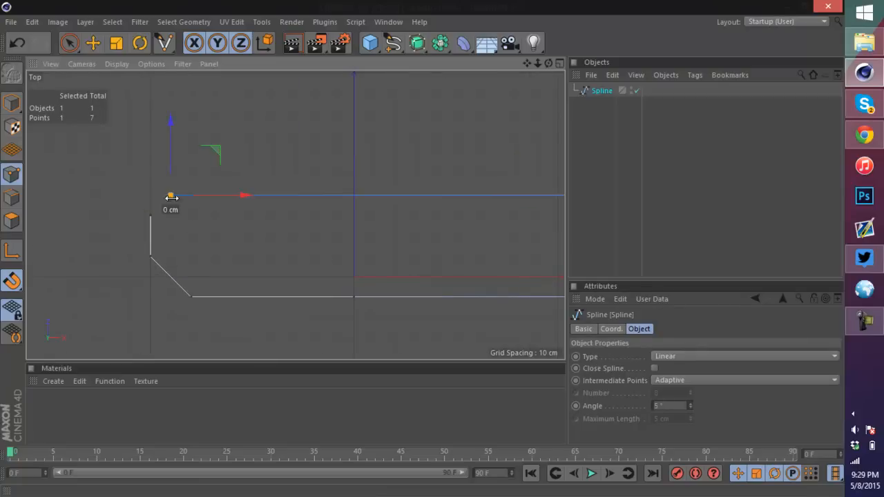
left_click(151, 214)
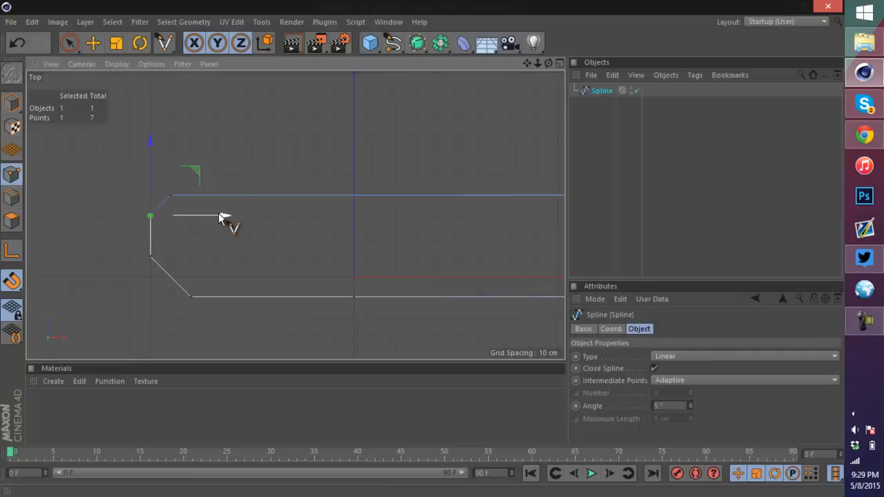
Step: Use Create Point to add two new points along the spline's bottom edge
scroll(216, 219, "down", 3)
scroll(231, 251, "up", 2)
scroll(283, 228, "up", 1)
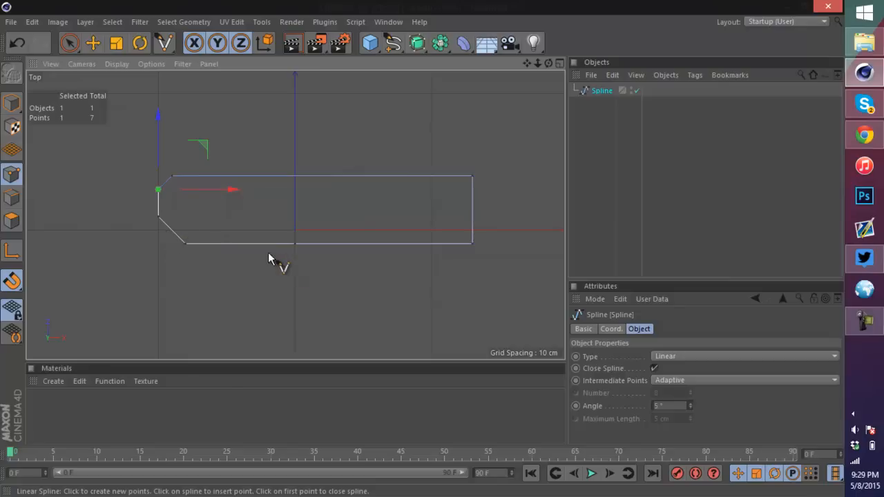
scroll(269, 251, "up", 1)
right_click(214, 250)
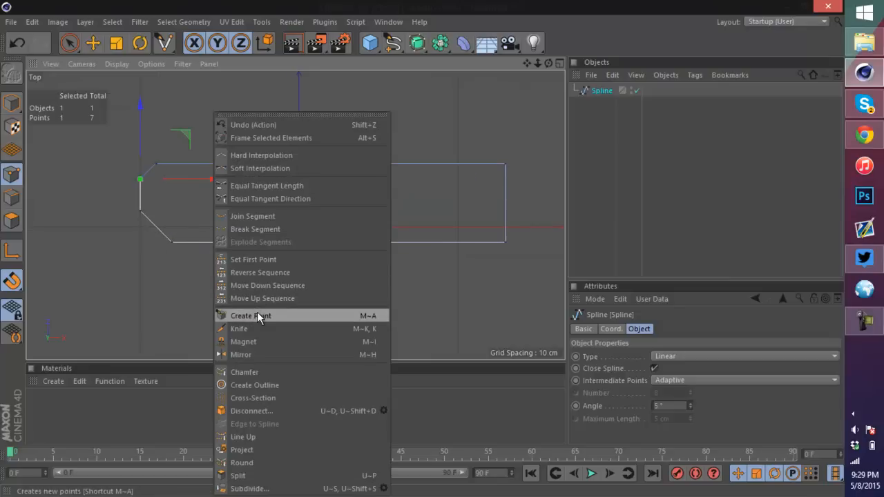
left_click(257, 311)
left_click(218, 242)
scroll(252, 238, "up", 1)
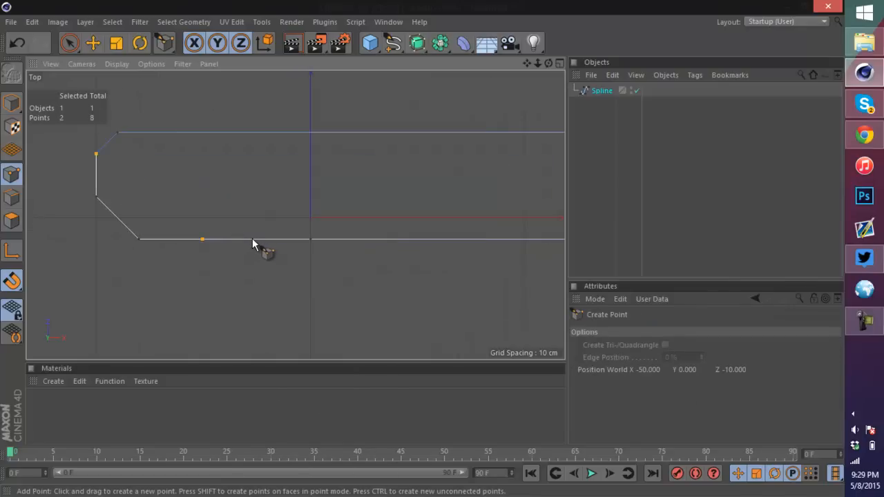
left_click(250, 241)
Step: Add two more points along the spline's bottom edge with Create Point
right_click(242, 247)
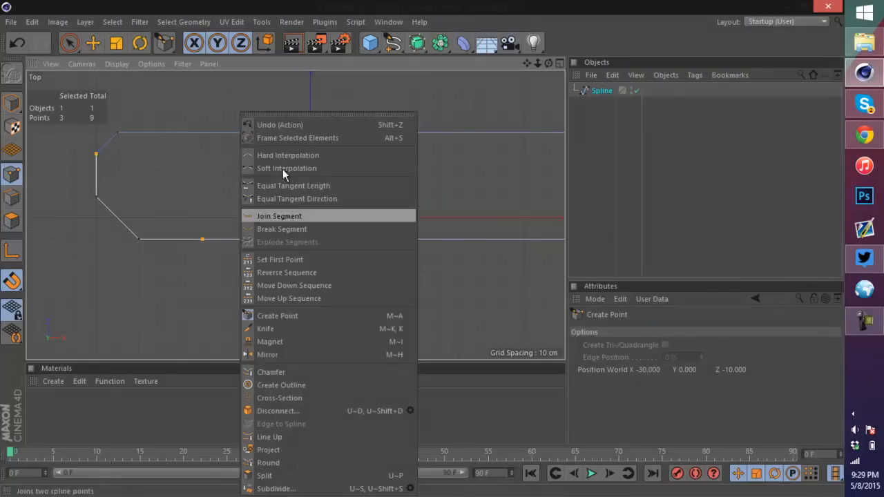
left_click(550, 2)
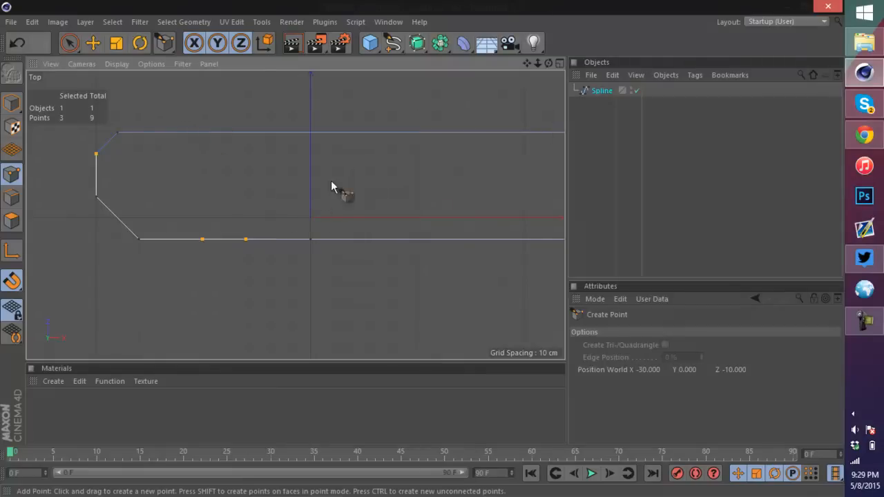
right_click(231, 246)
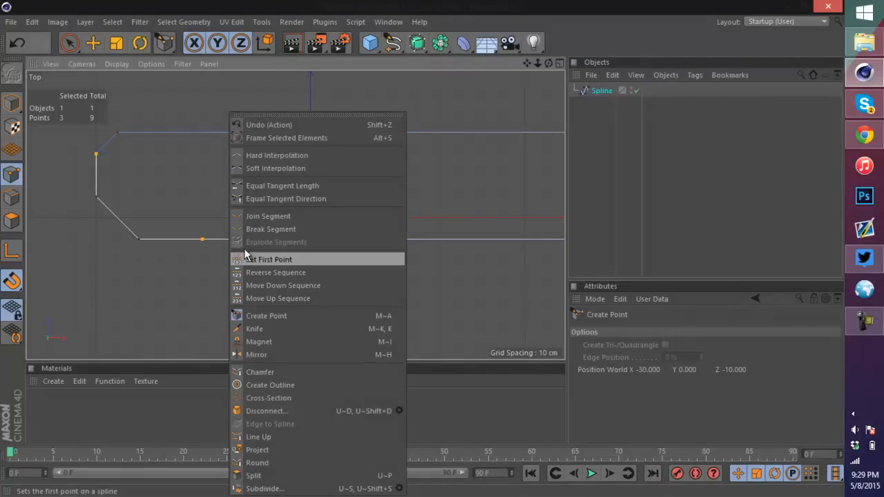
left_click(274, 316)
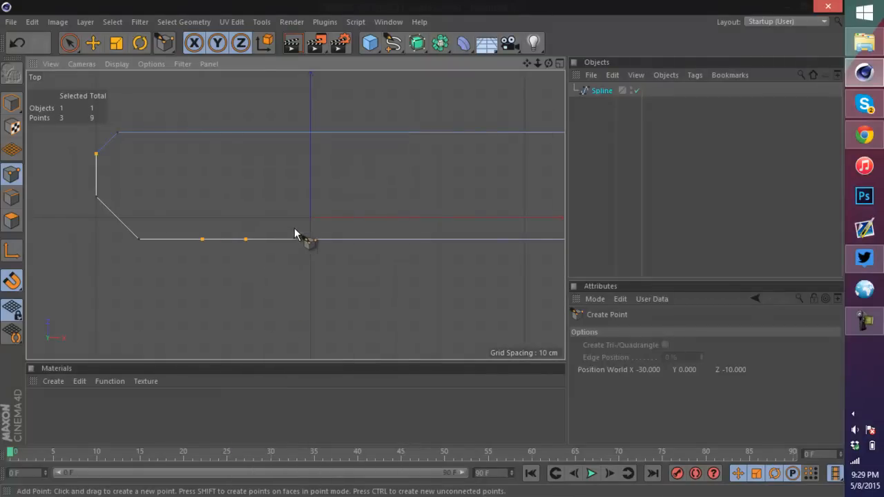
left_click(287, 241)
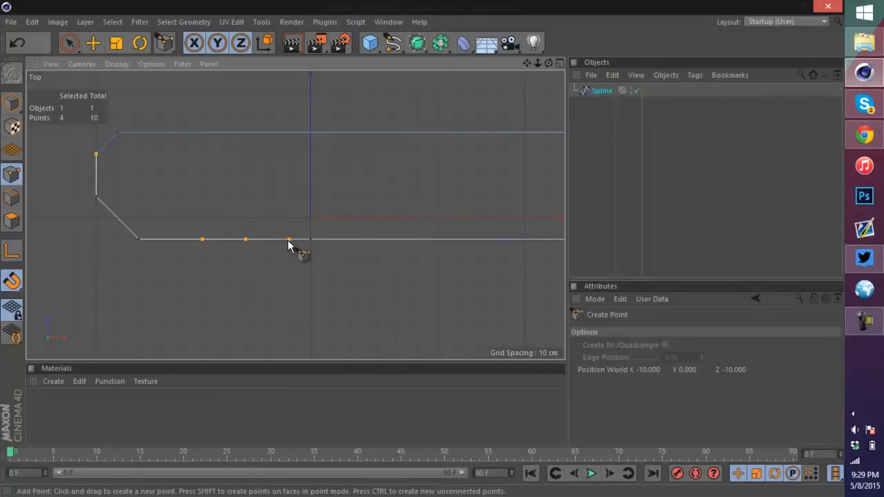
Step: Try to raise two of the new bottom-edge points with the Move tool
left_click(93, 43)
left_click(203, 239)
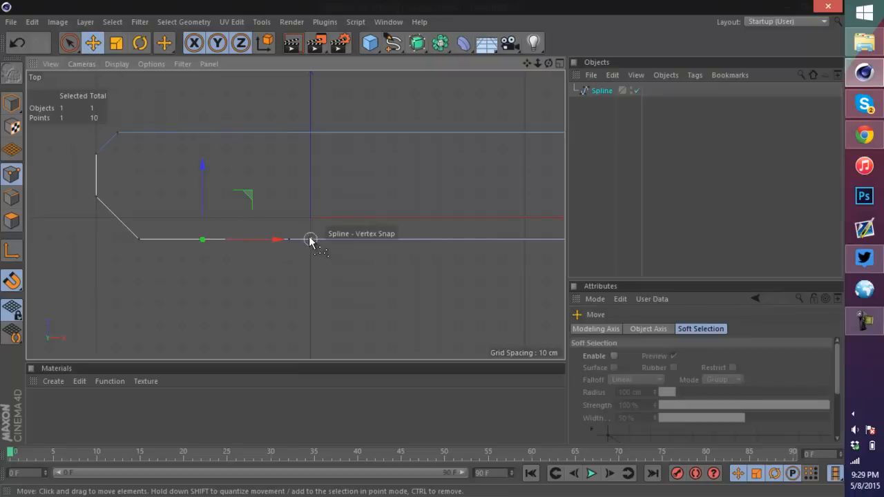
left_click(288, 239)
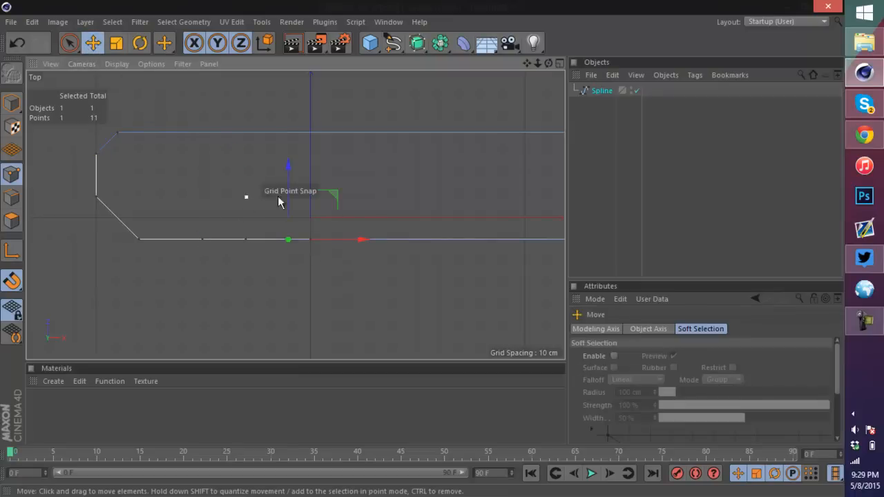
left_click(202, 239, "shift")
left_click_drag(245, 194, 247, 167)
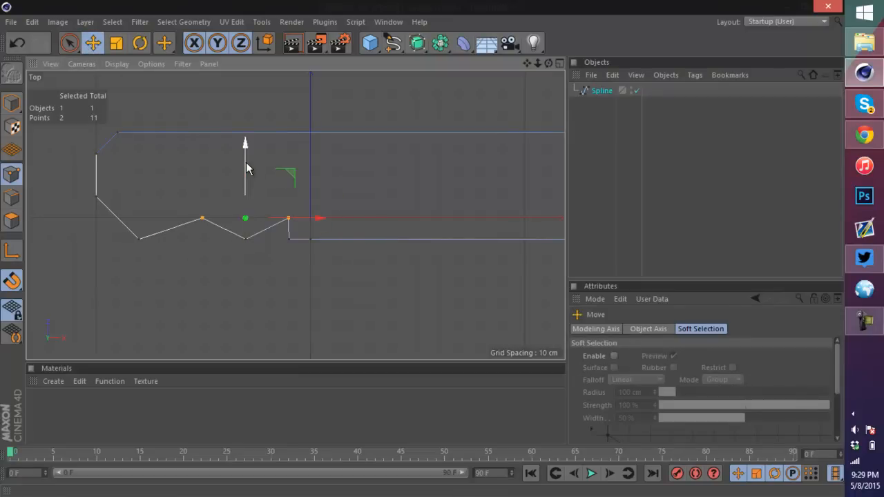
key("ctrl+z")
Step: Move three bottom-edge points up to form a raised section, and delete the leftover point beneath it
left_click(202, 239)
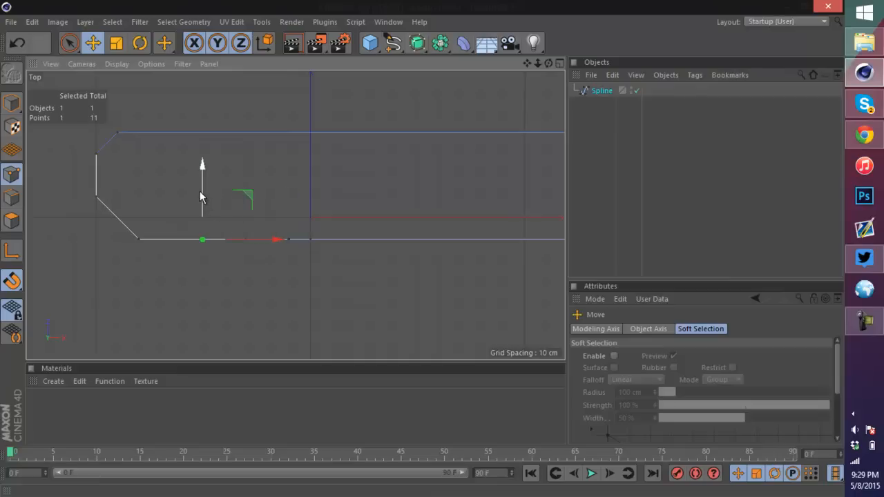
left_click_drag(201, 198, 245, 166)
left_click(246, 239)
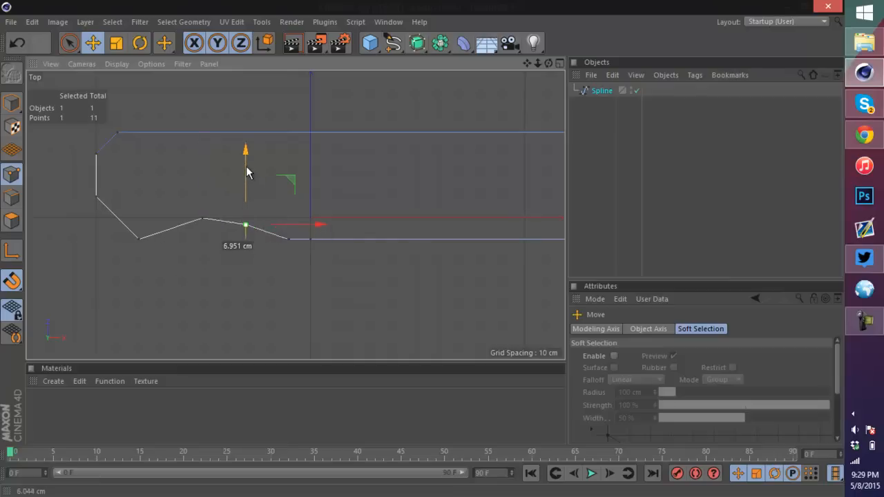
left_click(290, 240)
left_click_drag(288, 197, 285, 172)
left_click(288, 237)
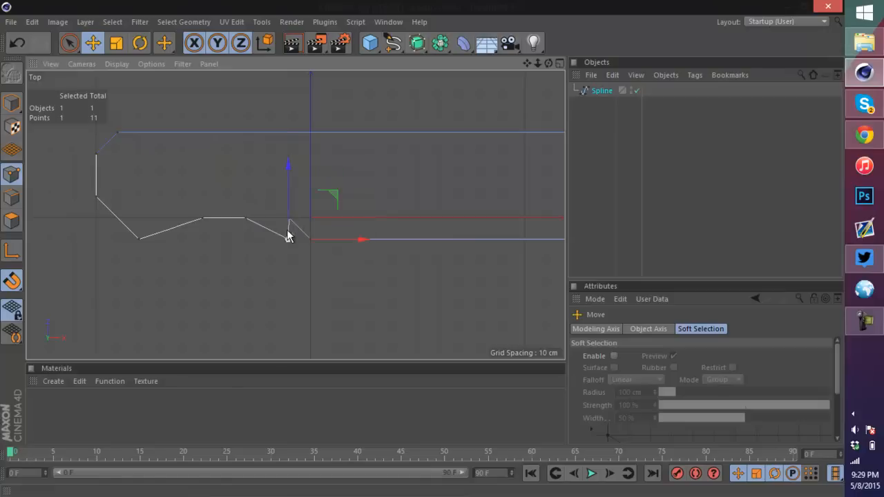
key("Delete")
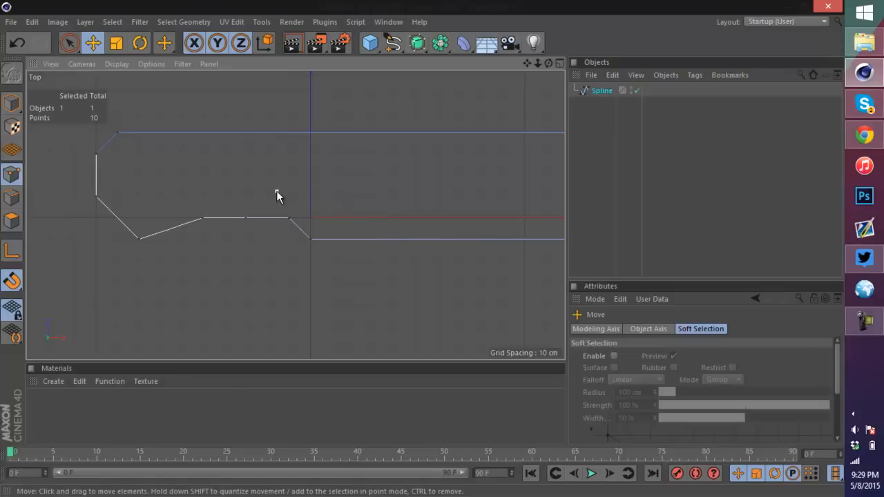
Step: Shift the spline's bottom-left corner point a little to the right
scroll(281, 189, "down", 4)
middle_click_drag(283, 188, 214, 196, "alt")
scroll(204, 197, "up", 3)
scroll(108, 254, "up", 2)
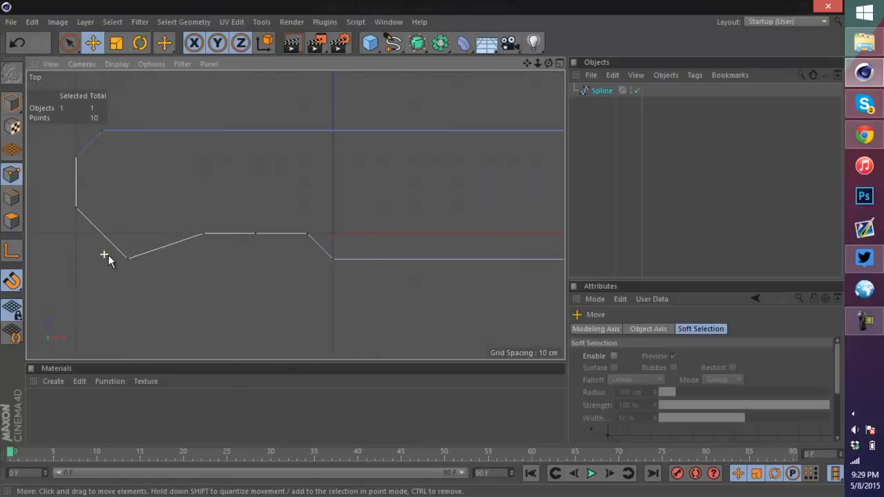
scroll(108, 255, "up", 1)
left_click(134, 259)
left_click_drag(212, 259, 266, 262)
Step: Add a new point on the lower-left diagonal edge with Create Point
right_click(168, 236)
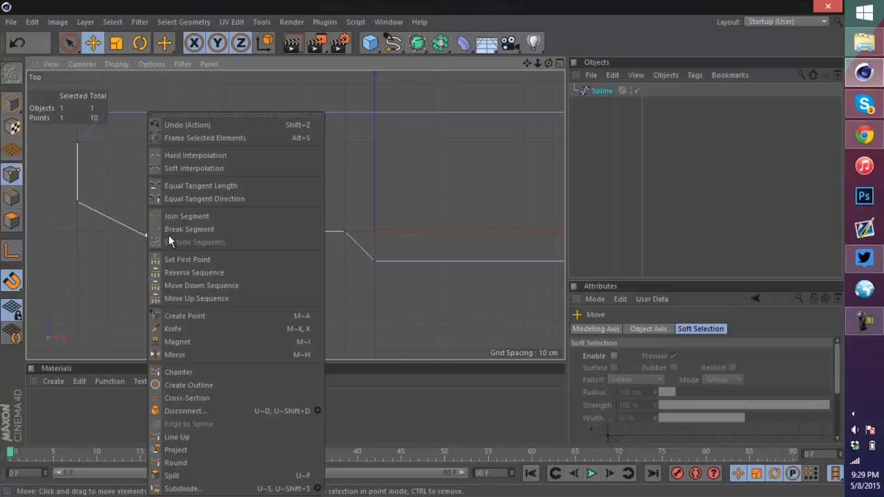
left_click(173, 328)
right_click(146, 247)
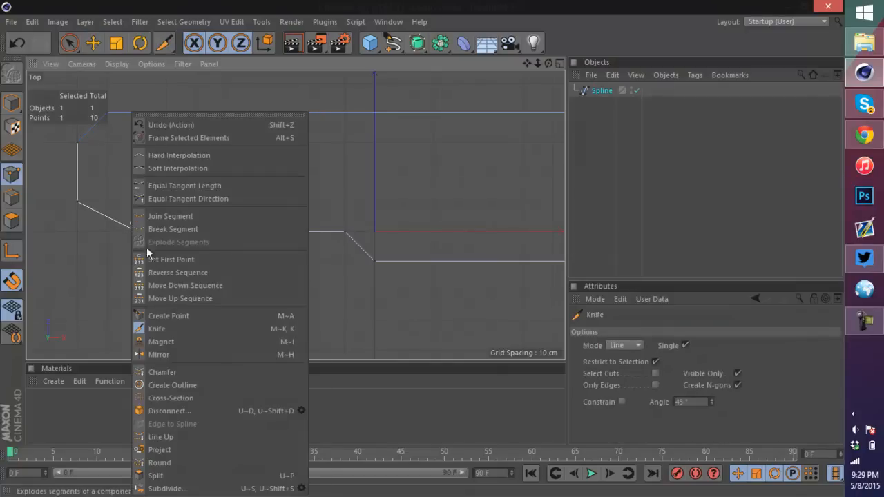
left_click(169, 315)
left_click(135, 231)
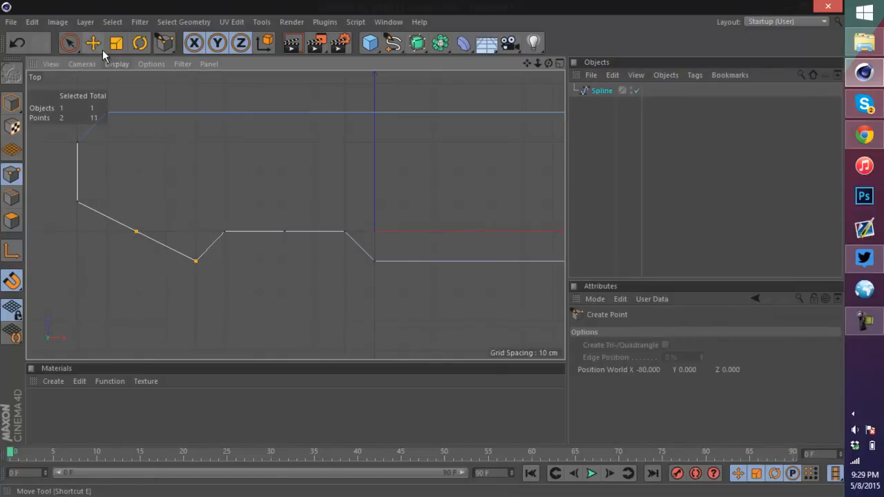
Step: Move the new diagonal point down level with the spline's bottom edge
left_click(94, 44)
left_click(138, 232)
left_click_drag(166, 237, 136, 241)
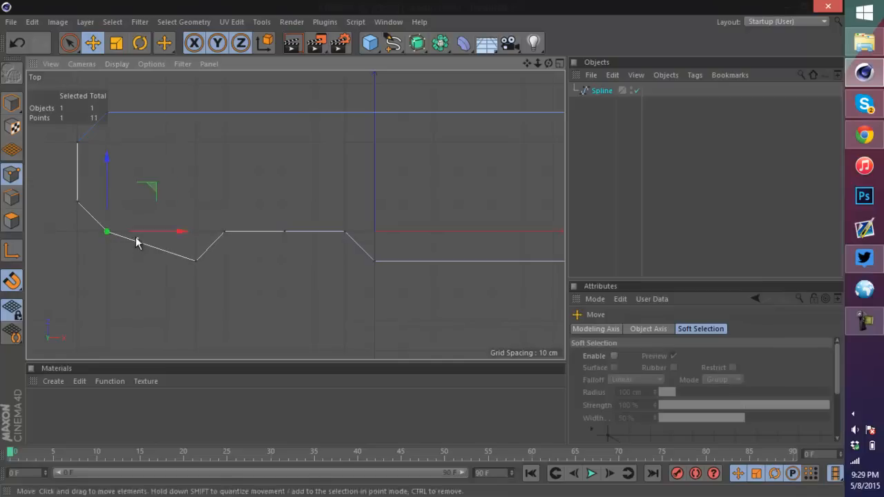
left_click_drag(106, 177, 108, 205)
right_click(94, 231)
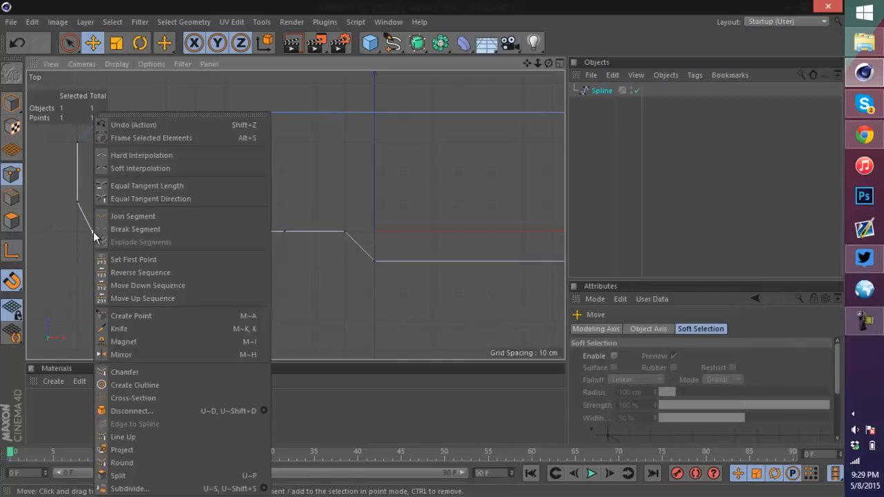
left_click(61, 201)
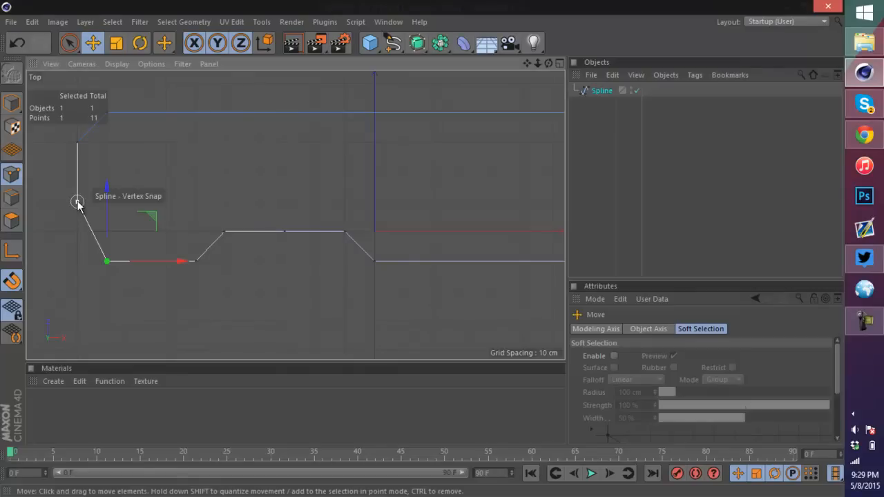
Step: Lower the point at the bottom of the left vertical edge and nudge a raised-section point slightly left
left_click(77, 201)
left_click_drag(78, 166, 73, 194)
scroll(237, 195, "down", 8)
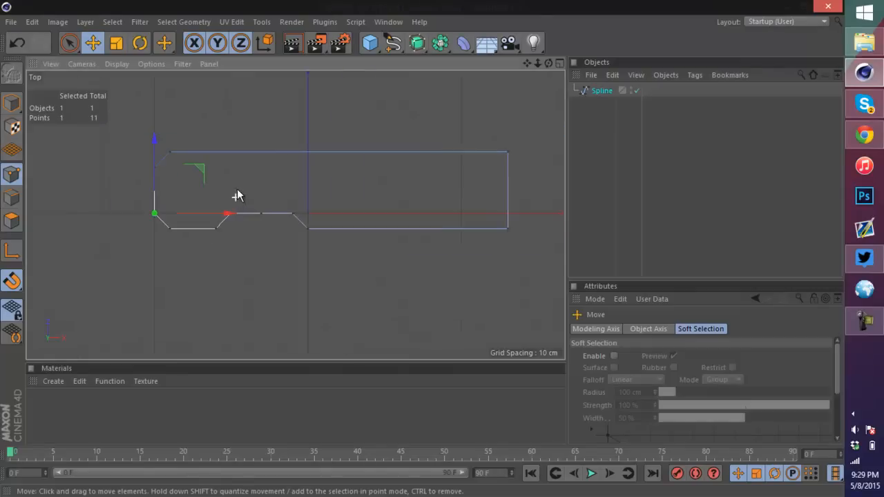
scroll(288, 162, "up", 5)
scroll(119, 185, "down", 3)
scroll(63, 176, "up", 3)
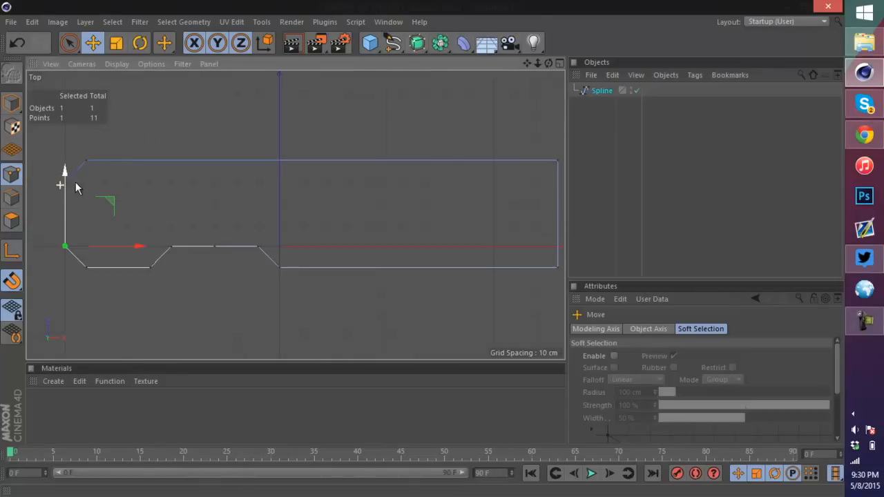
left_click_drag(224, 247, 217, 248)
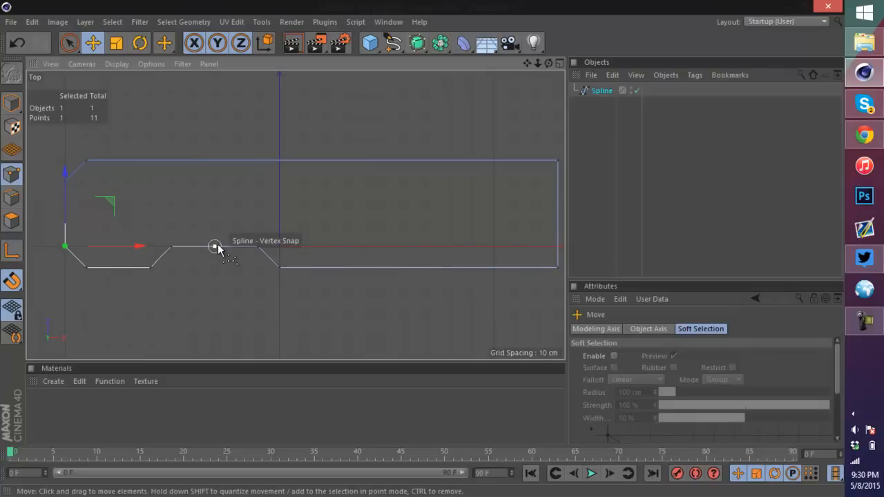
Step: Save the scene as Tutorial.c4d in the Downloads folder
key("ctrl+s")
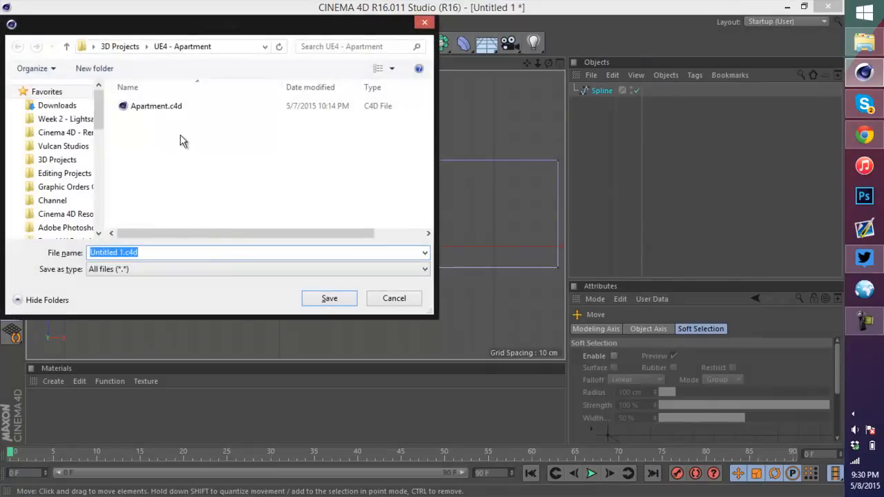
left_click(114, 49)
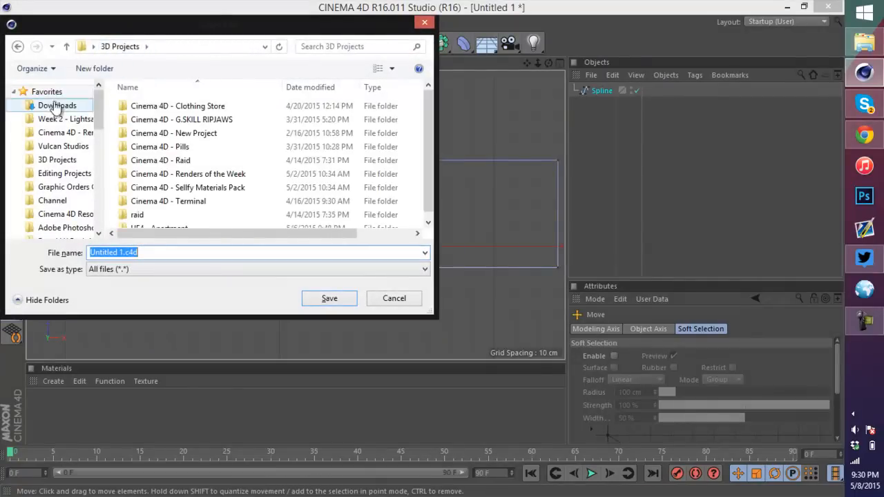
left_click(292, 174)
scroll(292, 174, "down", 1)
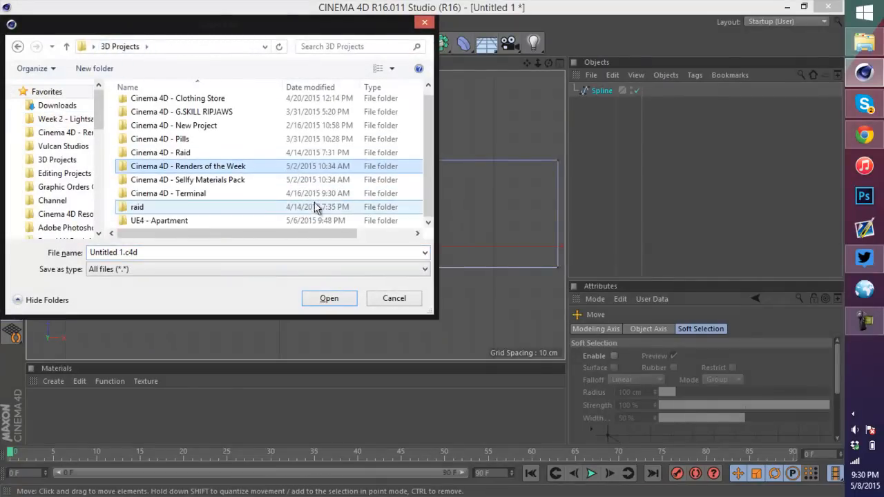
left_click(62, 105)
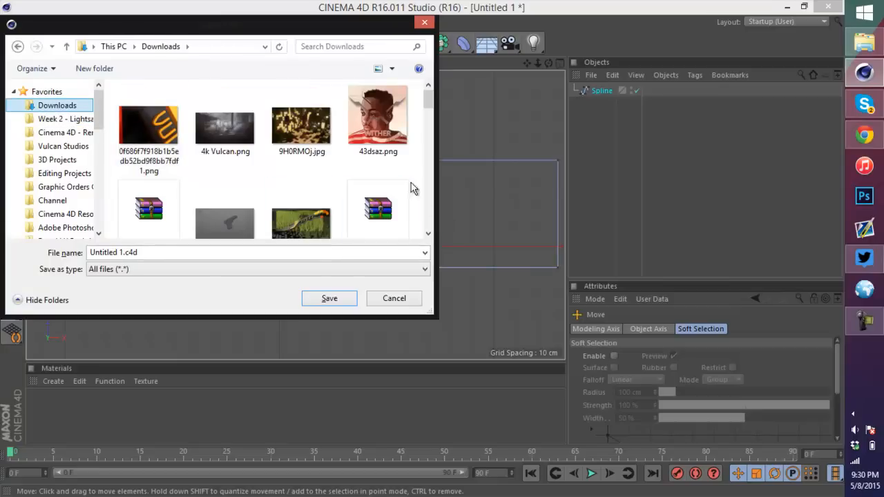
left_click(192, 252)
type("Tunnel")
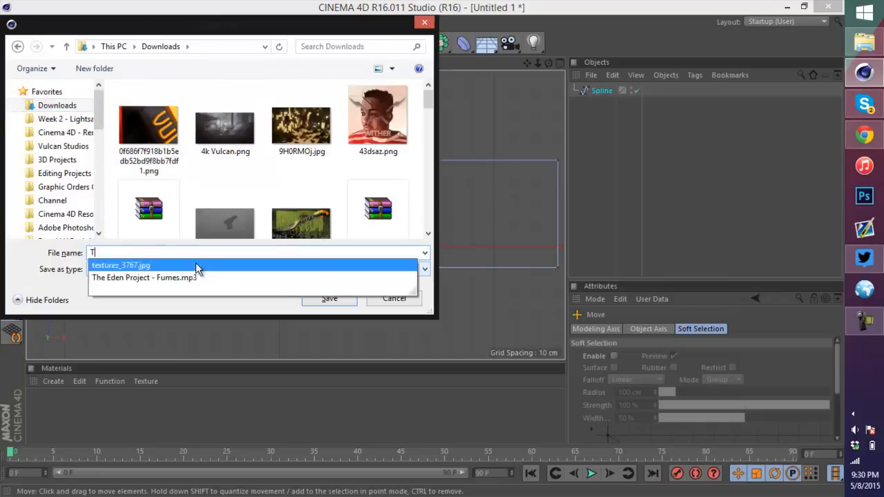
key("Return")
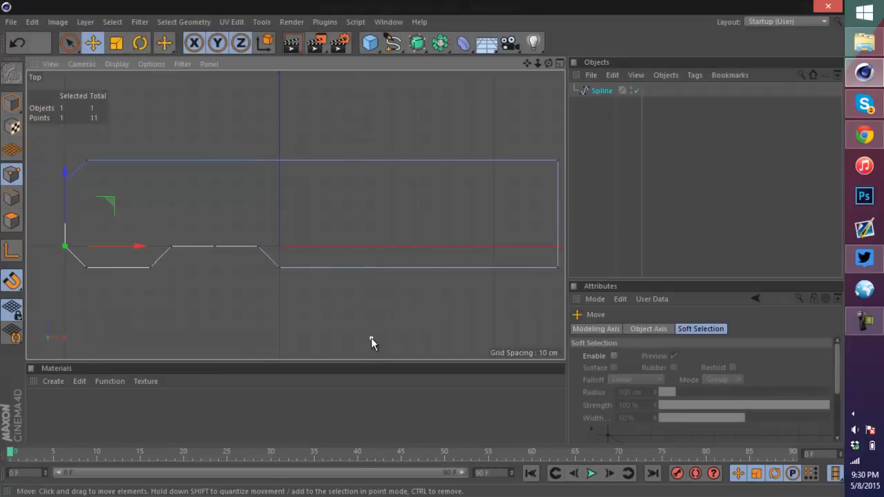
Step: Examine the points of the raised section along the spline's bottom edge
scroll(331, 207, "down", 3)
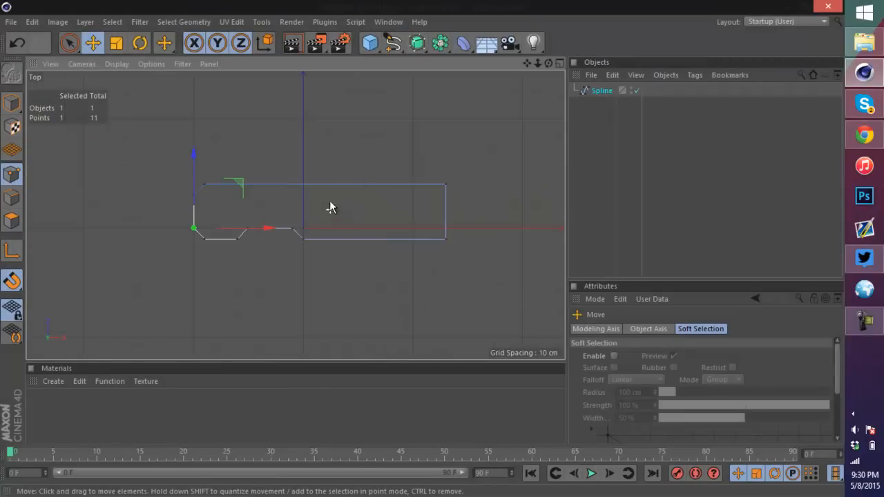
scroll(317, 199, "up", 2)
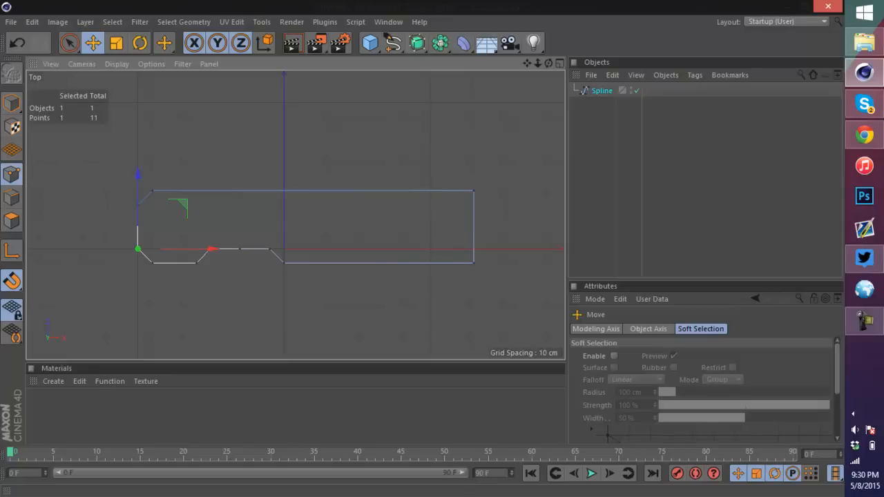
scroll(82, 227, "up", 2)
scroll(341, 298, "up", 3)
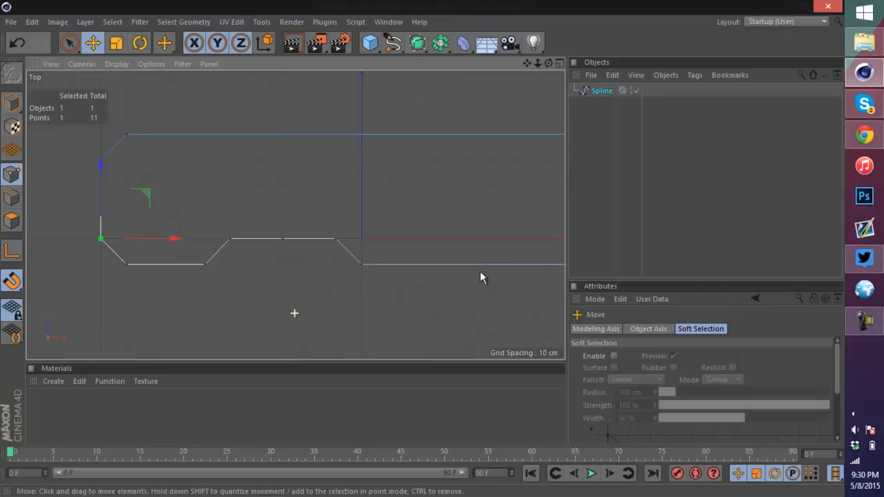
left_click(323, 233)
left_click(263, 234)
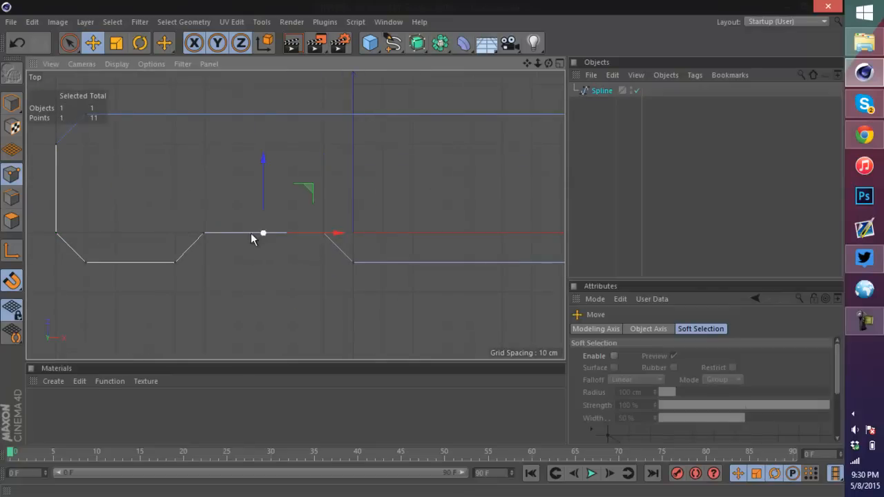
left_click(205, 233)
scroll(252, 214, "down", 2)
scroll(253, 214, "down", 3)
scroll(324, 222, "up", 4)
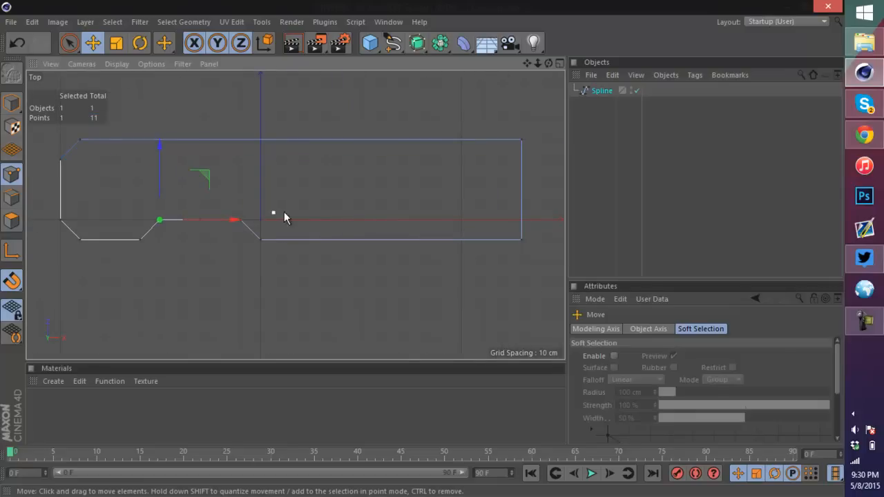
Step: Move the lower and upper points at the raised section's right end far to the right, lengthening the slope
left_click(261, 240)
left_click_drag(337, 240, 491, 239)
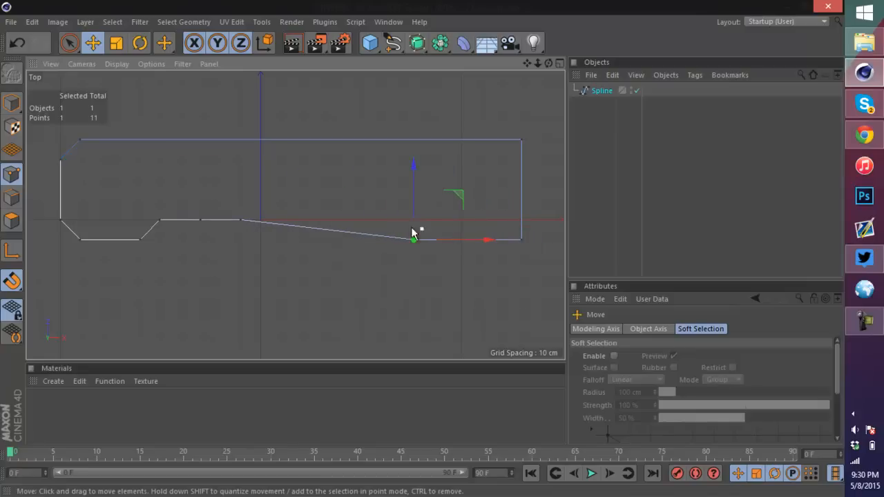
left_click(242, 221)
left_click_drag(273, 220, 436, 215)
Step: Delete the extra point in the middle of the spline's bottom edge
double_click(205, 219)
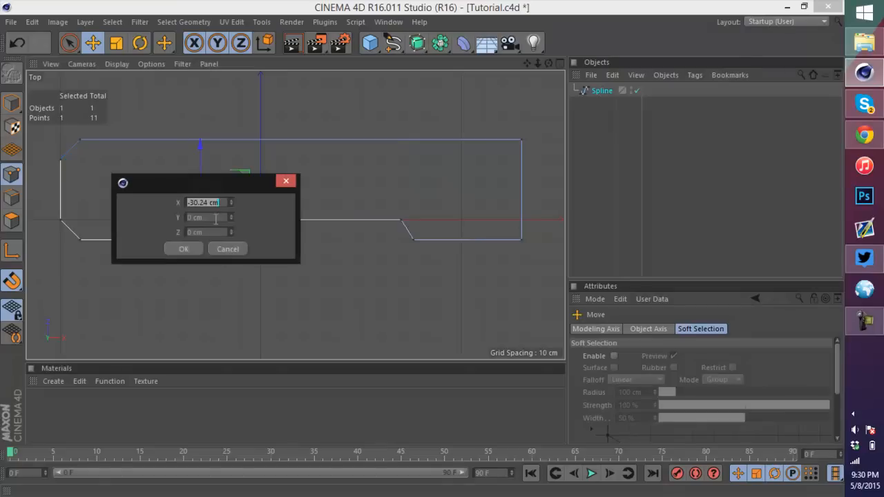
left_click(286, 180)
key("Delete")
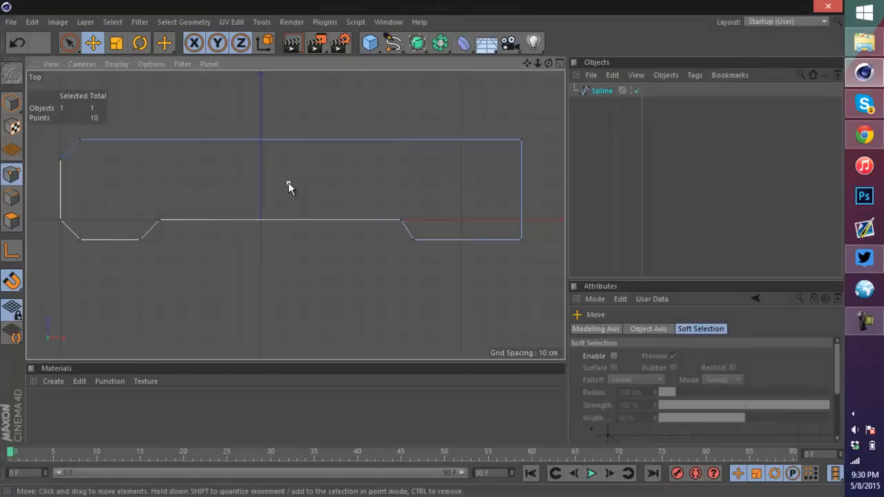
Step: Draw a second closed linear spline as a rectangle over the blade's lower raised section
scroll(165, 225, "down", 5)
scroll(233, 200, "up", 5)
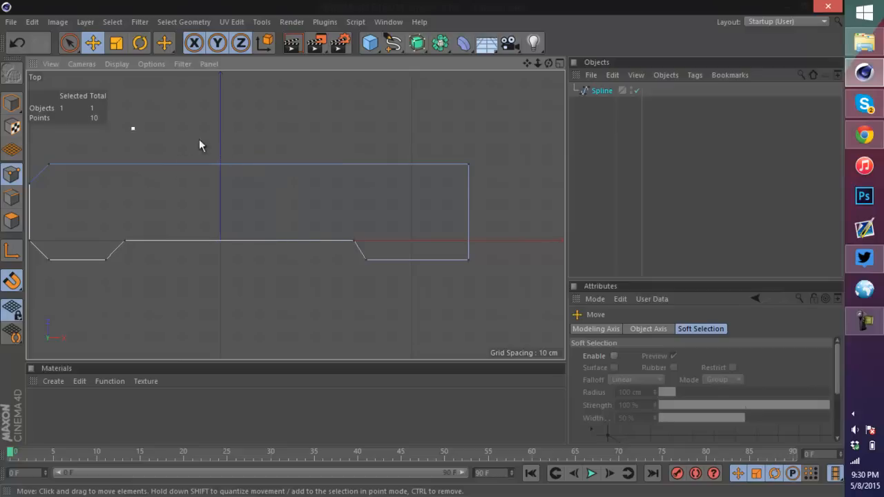
mouse_move(392, 42)
left_mouse_down()
mouse_move(424, 60)
mouse_move(486, 61)
left_mouse_up()
mouse_move(535, 78)
left_mouse_down()
mouse_move(442, 62)
mouse_move(441, 85)
left_mouse_up()
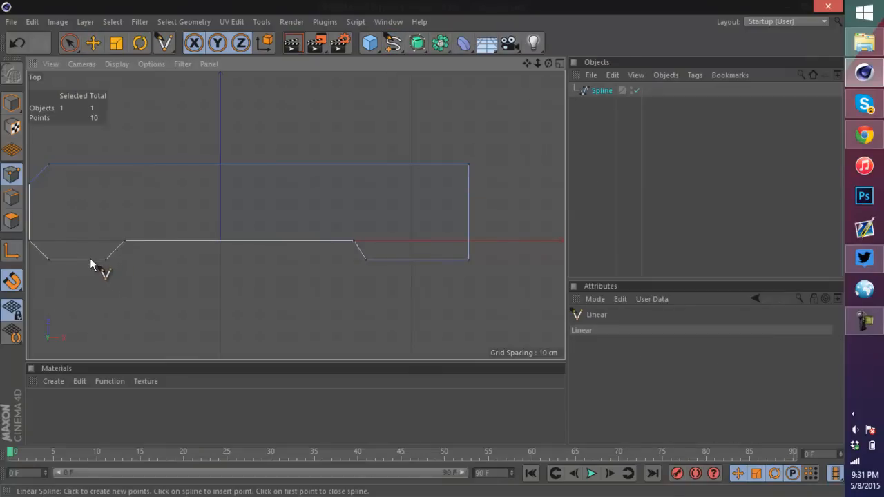
left_click(85, 258)
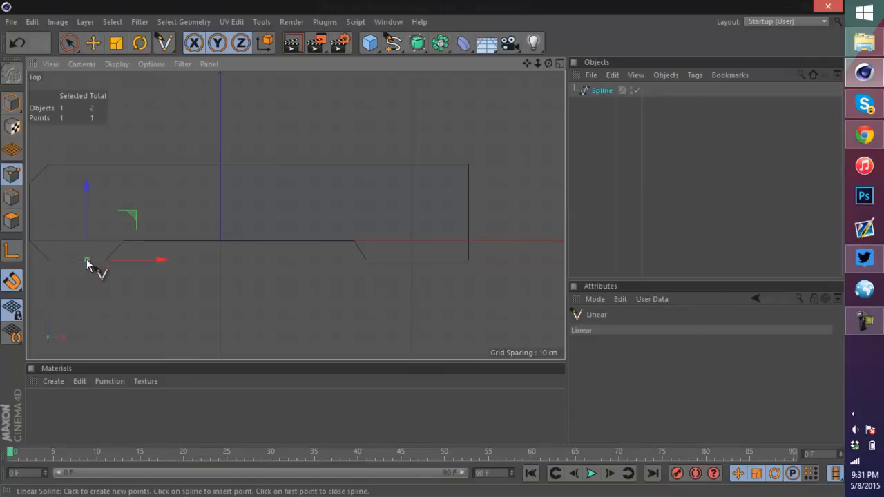
left_click(390, 260)
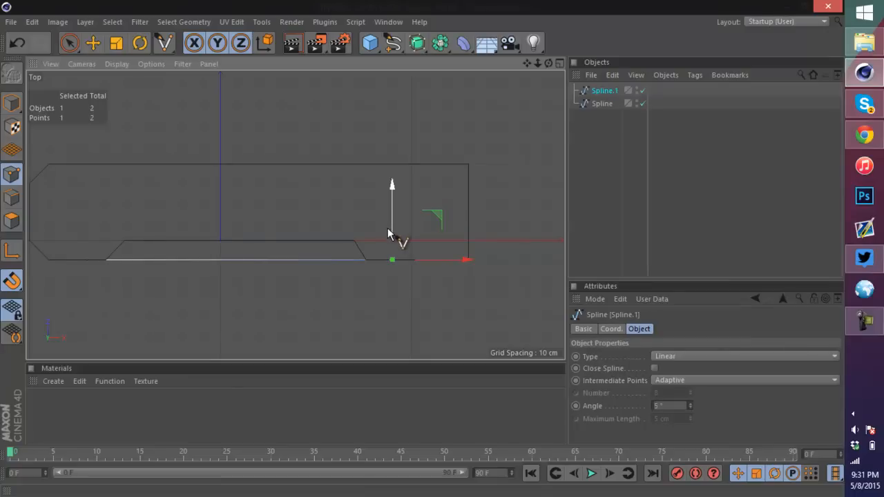
scroll(389, 237, "up", 3)
left_click(402, 210)
scroll(397, 220, "down", 4)
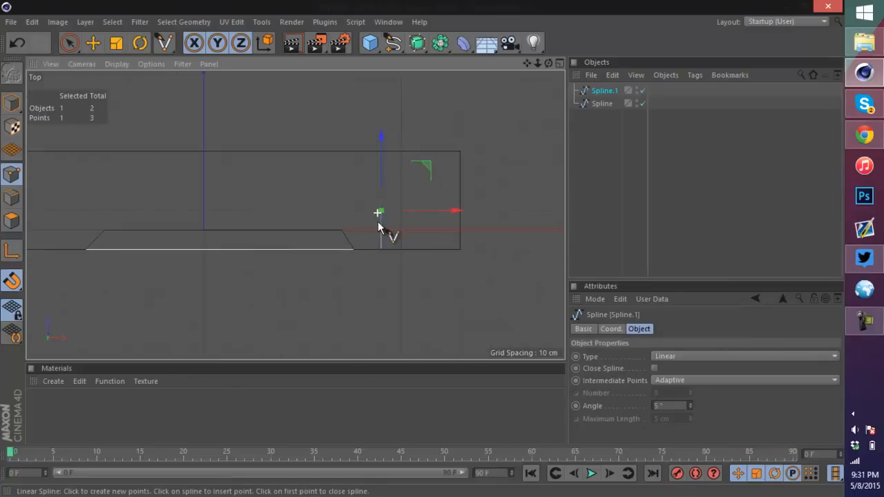
scroll(272, 220, "up", 5)
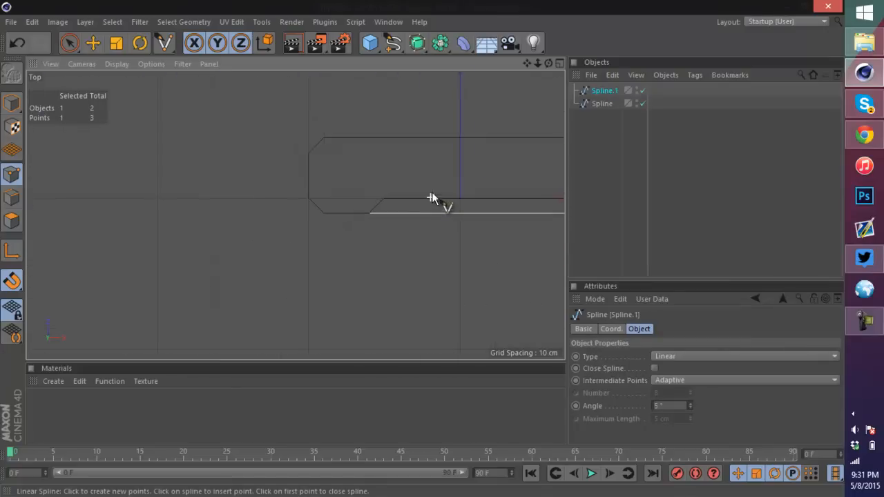
left_click(328, 173)
left_click(327, 212)
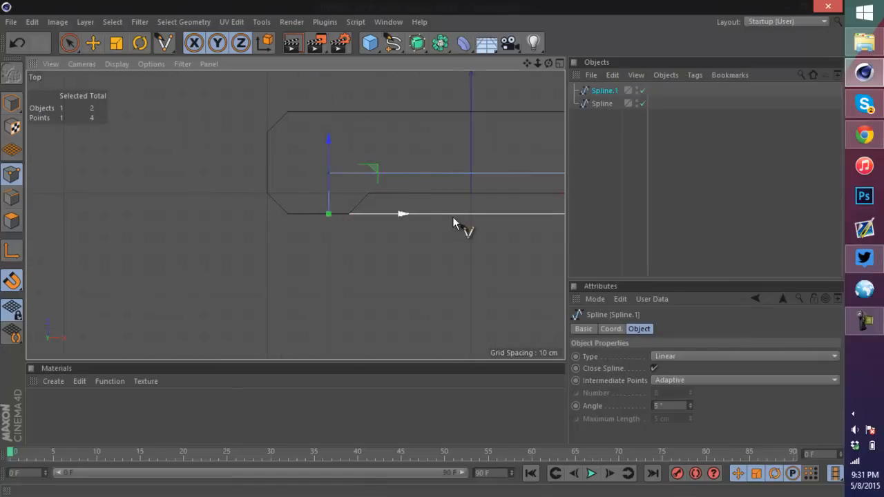
Step: Switch to model mode and nudge the new rectangle spline slightly upward to align with the blade
scroll(503, 213, "down", 4)
scroll(539, 203, "up", 5)
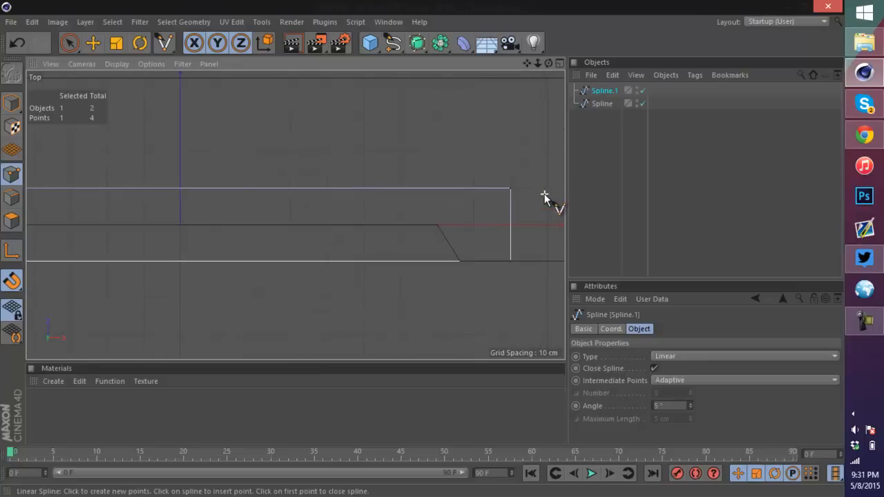
left_click(11, 103)
left_click(775, 190)
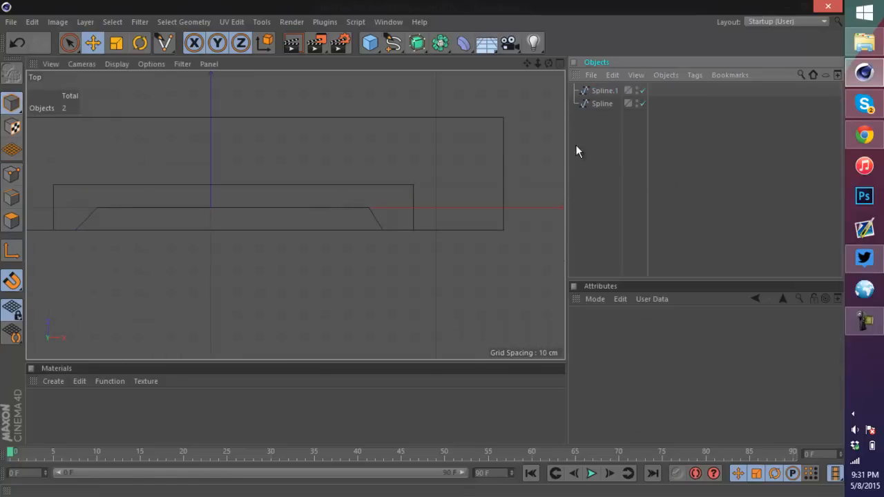
left_click_drag(527, 64, 422, 238)
left_click(419, 244)
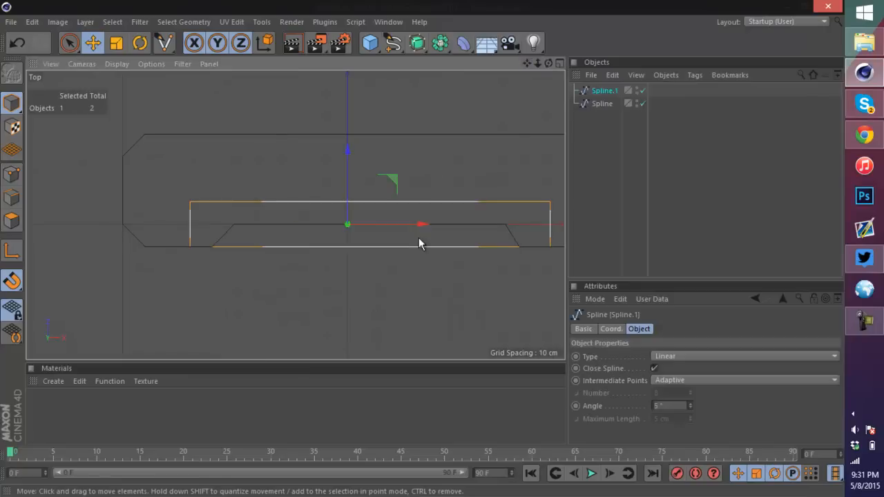
scroll(418, 238, "up", 2)
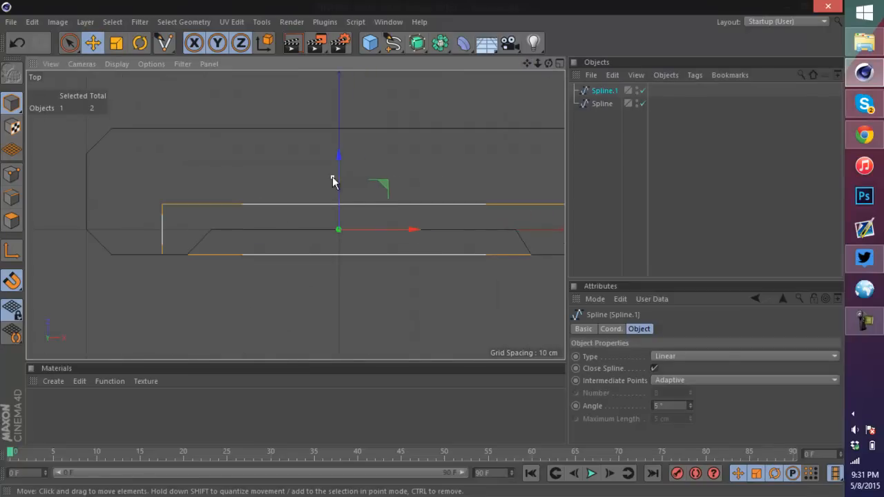
left_click_drag(339, 180, 338, 167)
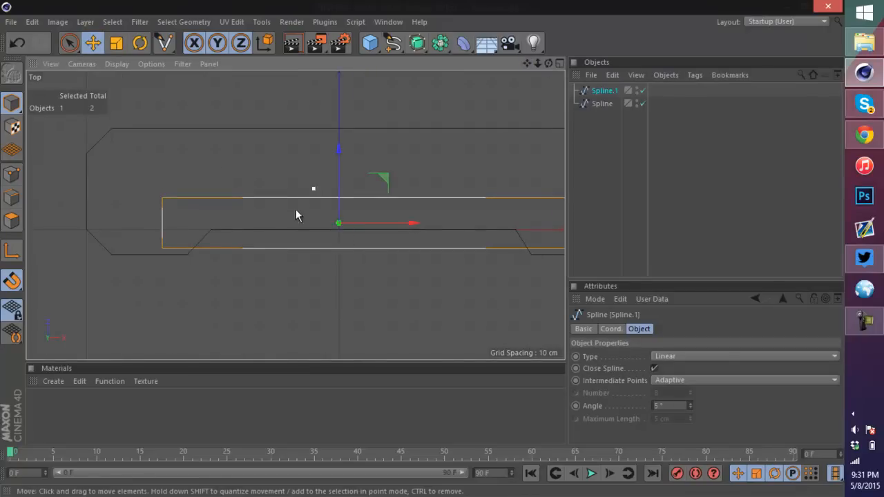
middle_click_drag(295, 209, 322, 245, "alt")
scroll(332, 270, "up", 2)
scroll(373, 304, "up", 4)
left_click_drag(418, 151, 418, 158)
scroll(374, 239, "down", 3)
scroll(376, 221, "down", 3)
scroll(428, 193, "up", 2)
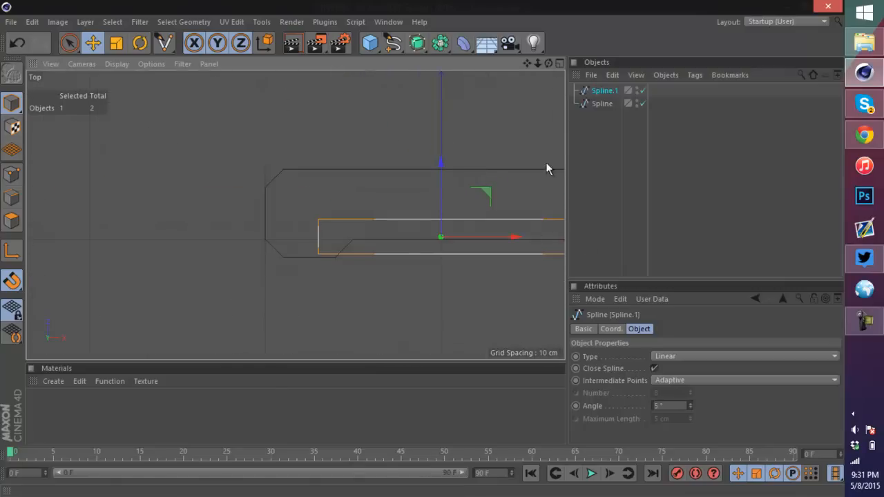
left_click_drag(526, 63, 404, 252)
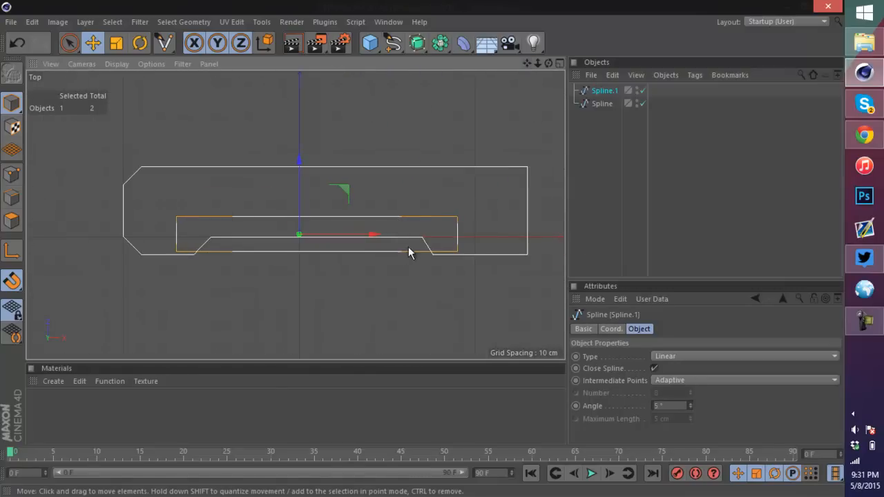
scroll(407, 250, "up", 3)
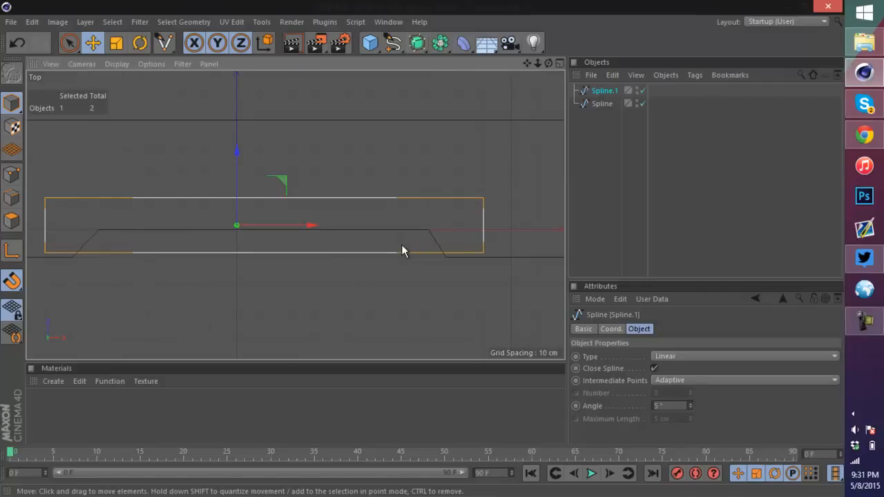
scroll(409, 250, "down", 2)
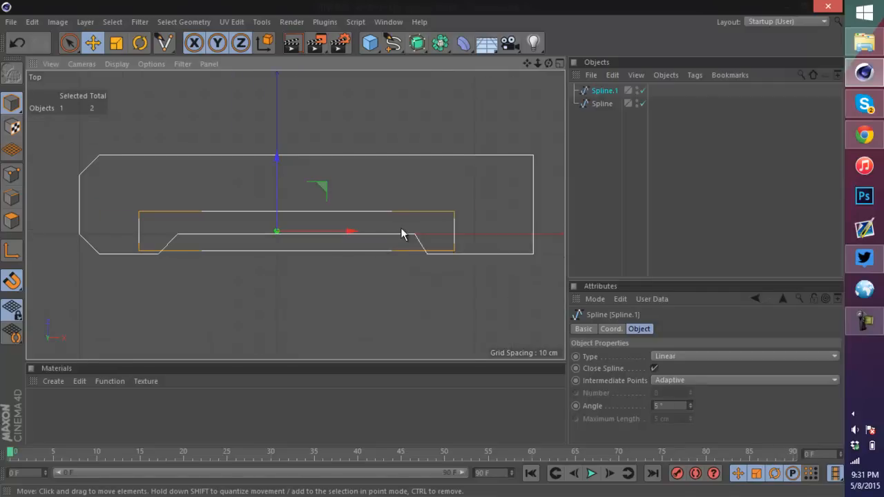
Step: Select each spline in turn and switch to a maximized Perspective view to inspect them
left_click(485, 185)
left_click(524, 156)
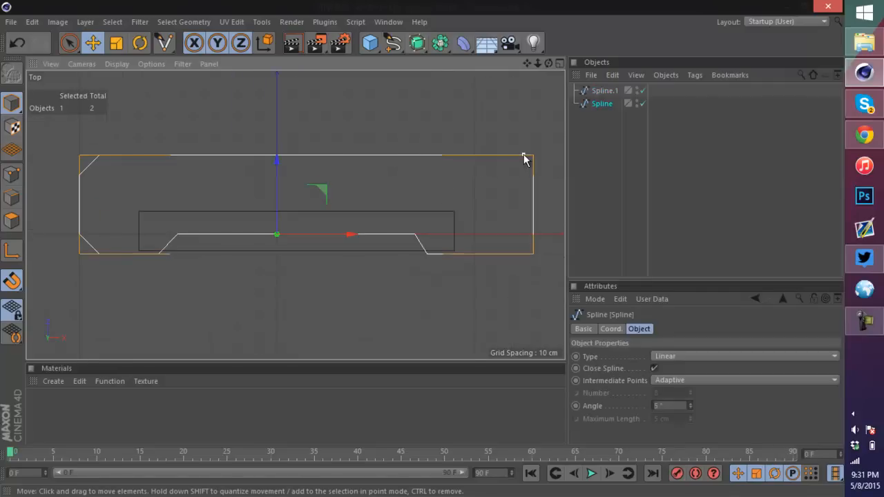
left_click(418, 215)
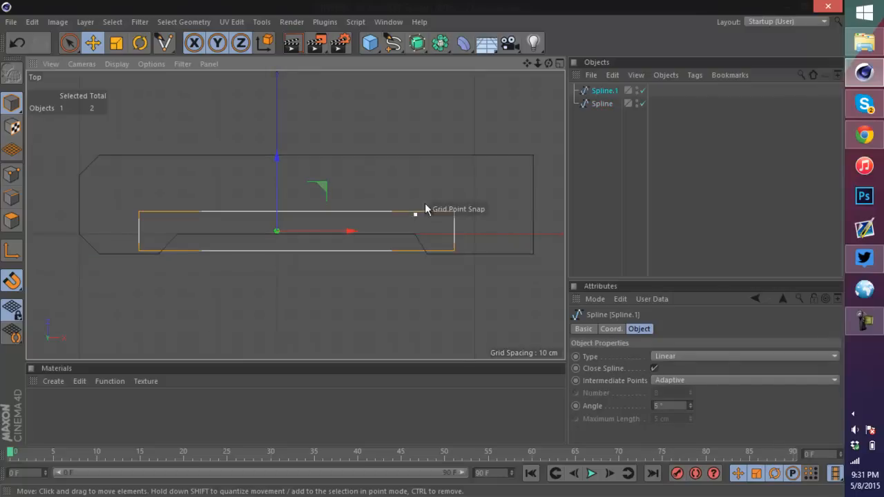
left_click(559, 62)
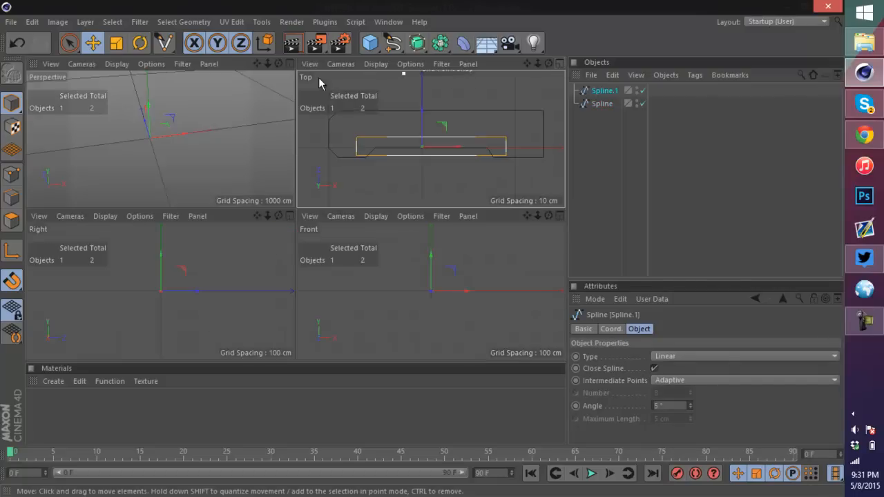
left_click(287, 63)
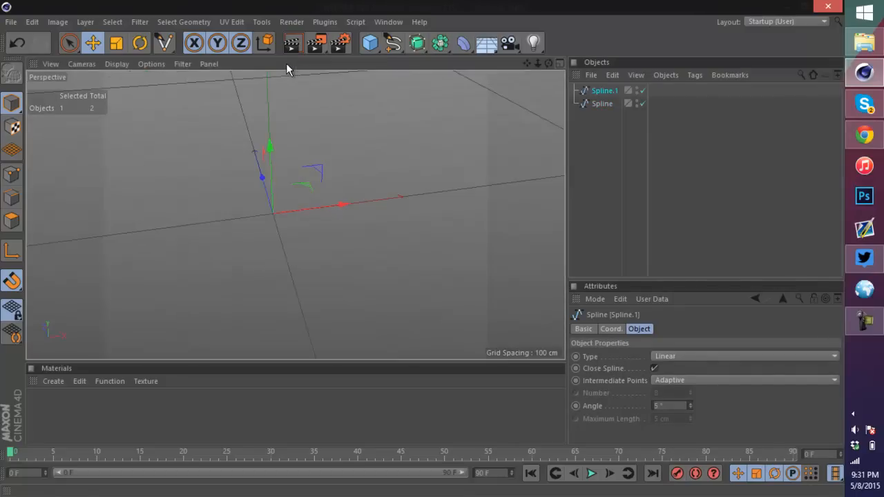
scroll(325, 213, "up", 5)
scroll(147, 220, "up", 4)
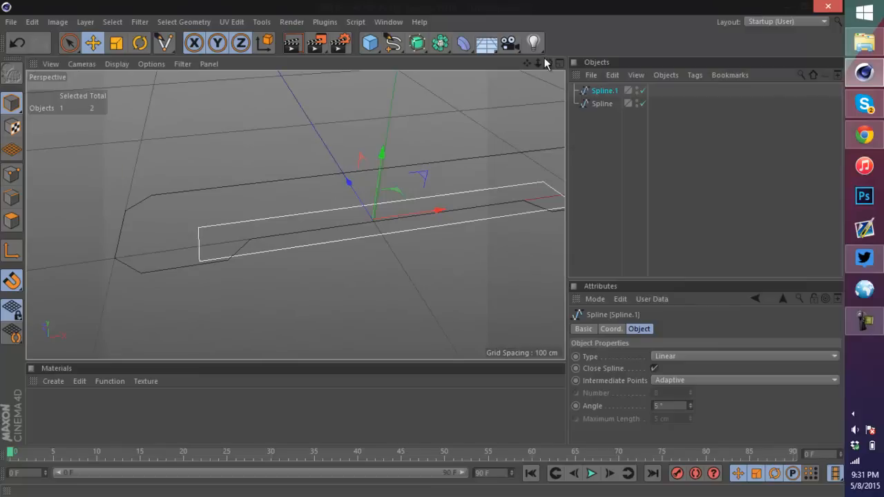
left_click_drag(528, 63, 584, 67)
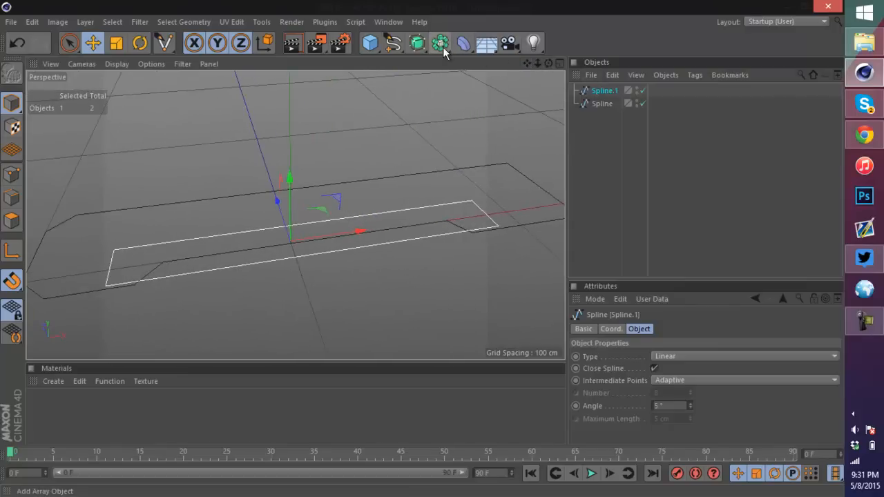
Step: Add an Extrude object and place the rectangle spline inside it
left_click(417, 43)
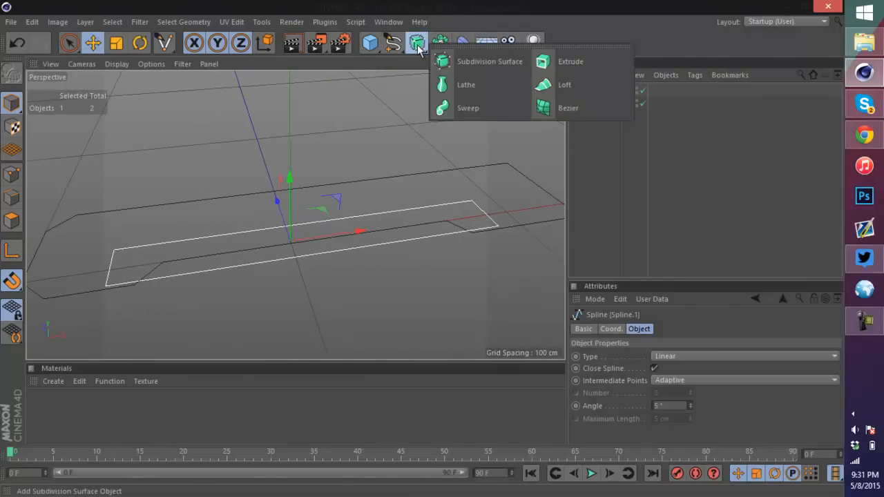
left_click(568, 62)
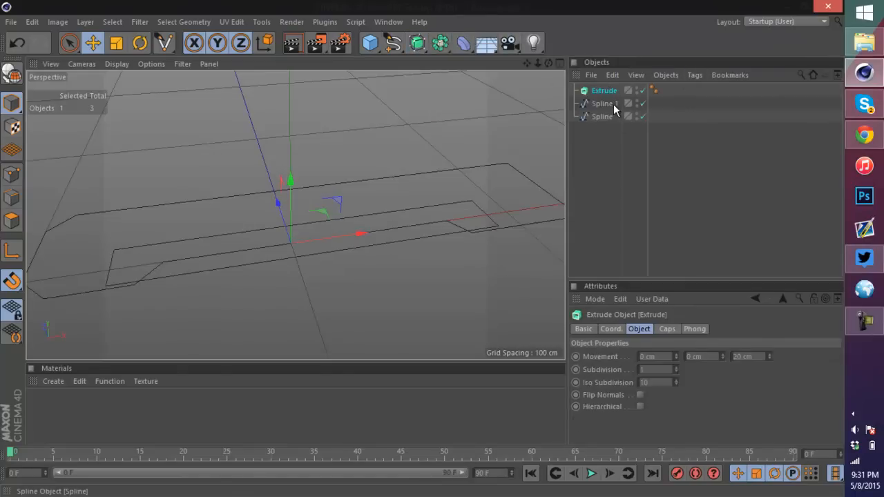
left_click_drag(613, 104, 609, 90)
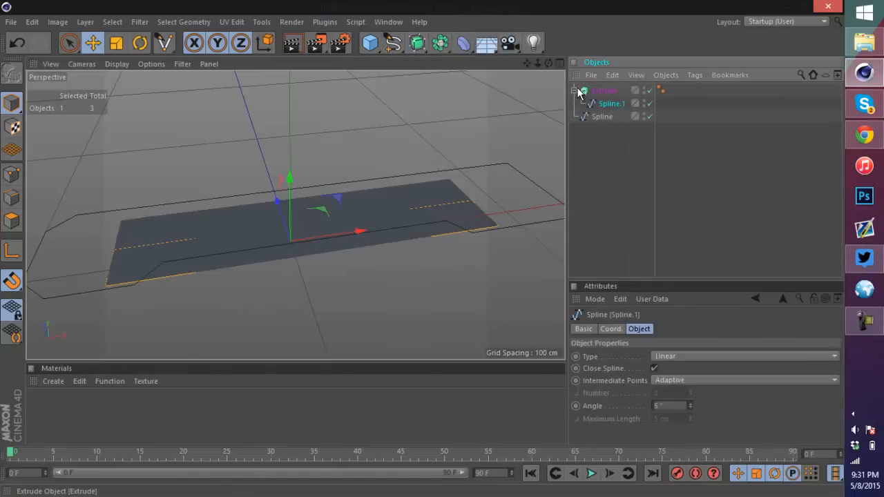
left_click(573, 91)
left_click(600, 117)
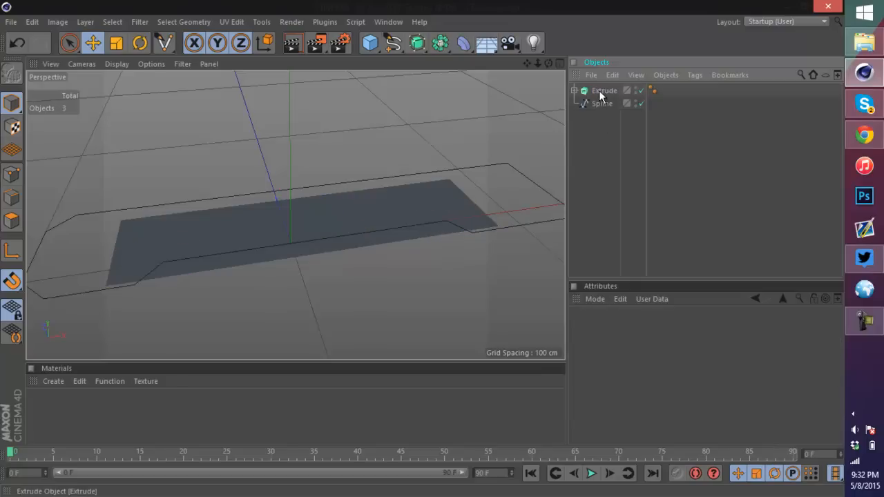
left_click(600, 94)
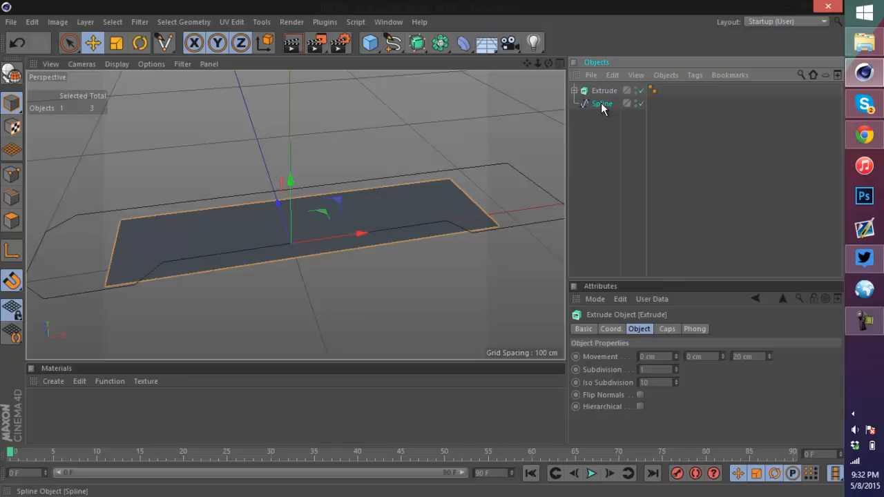
Step: Extrude the blade outline spline with a second Extrude object and collapse both in the hierarchy
left_click(600, 105)
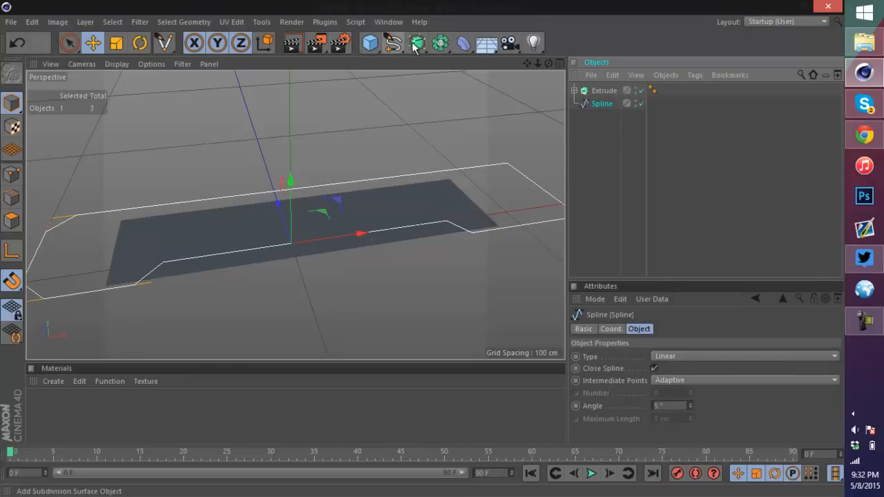
left_click_drag(417, 43, 561, 60, "alt")
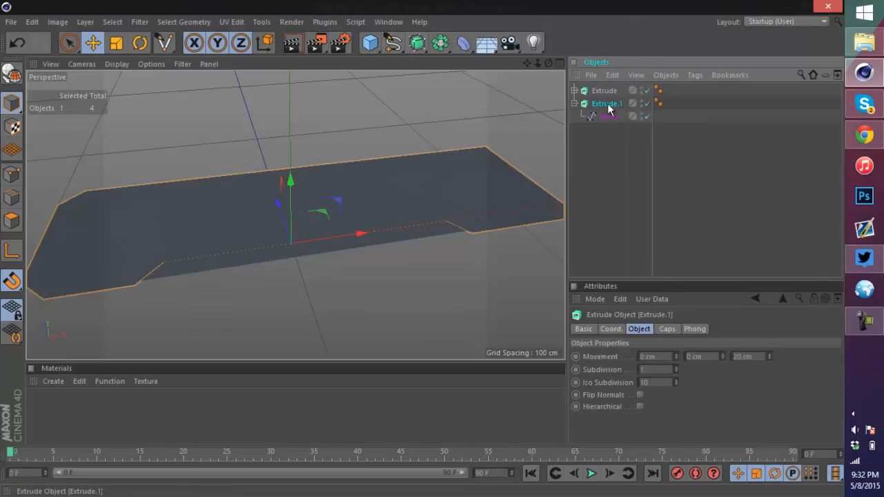
left_click(574, 104)
left_click(637, 116)
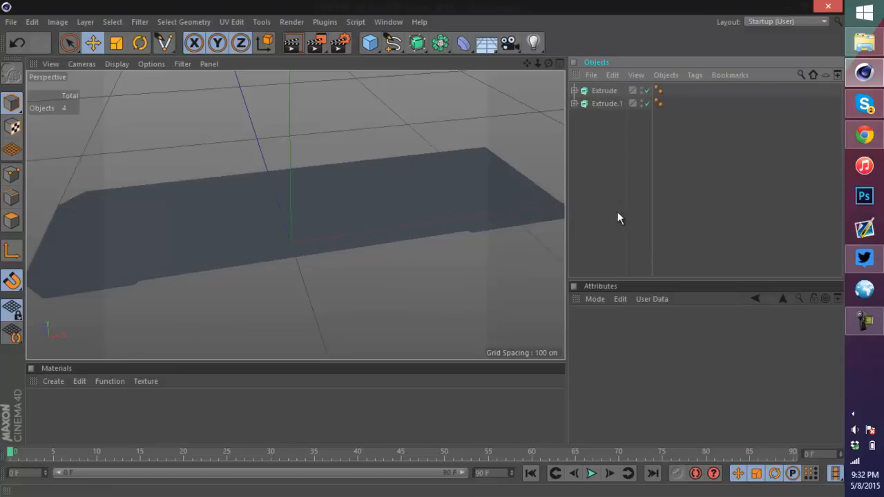
Step: Select both Extrude objects and set their movement to 0 cm, 40 cm, 0 cm
key("ctrl+a")
left_click(749, 357)
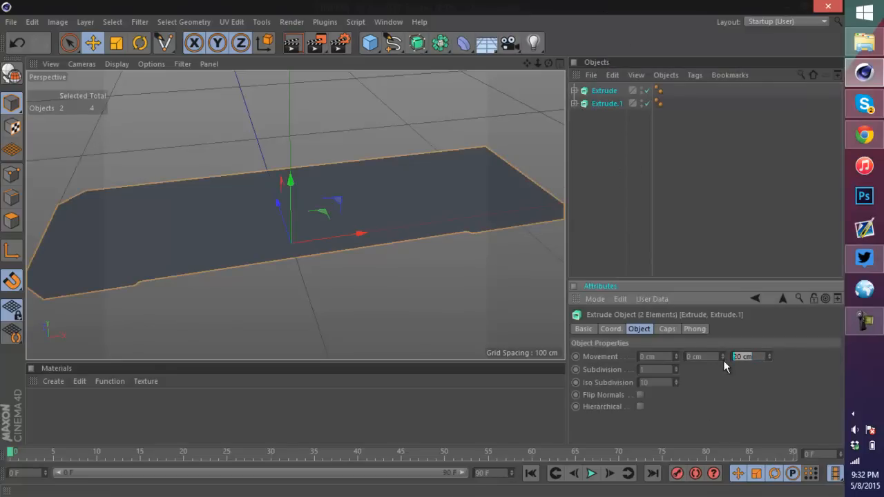
key("Tab")
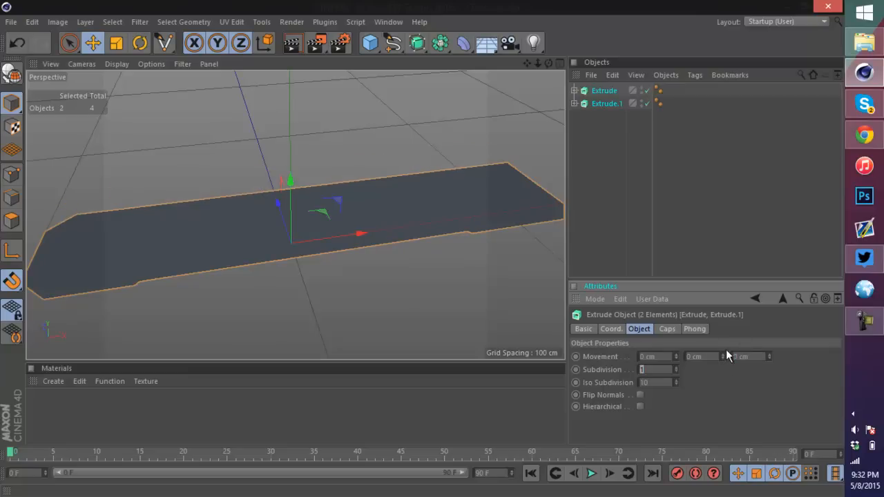
left_click(697, 356)
type("40")
key("Tab")
scroll(419, 243, "down", 5)
scroll(431, 229, "up", 3)
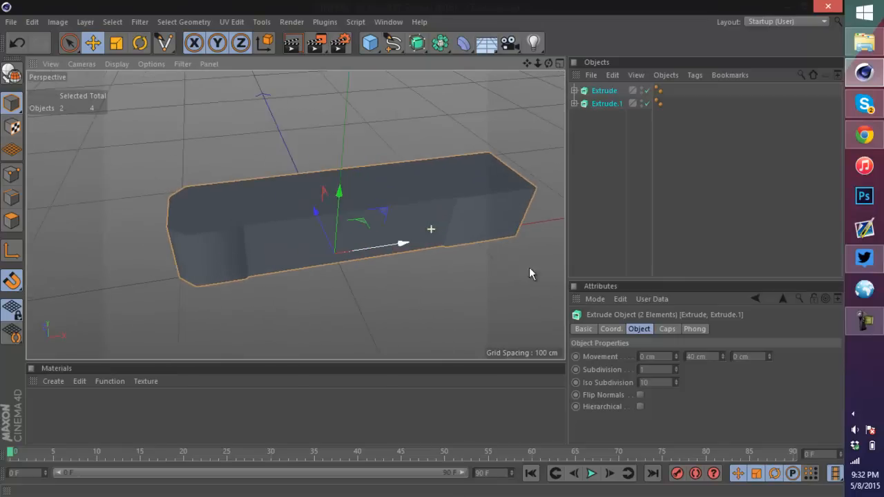
Step: Set the Y movement of both Extrude objects to 20 cm
left_click(704, 357)
type("2m")
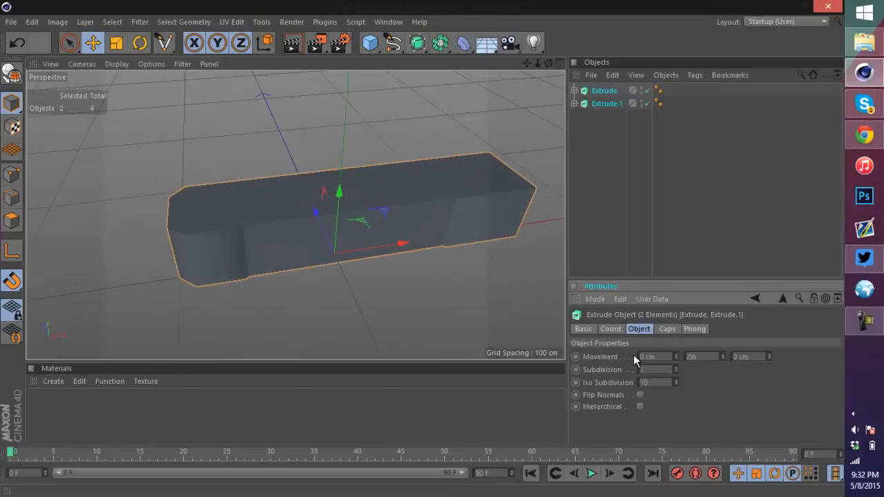
key("Tab")
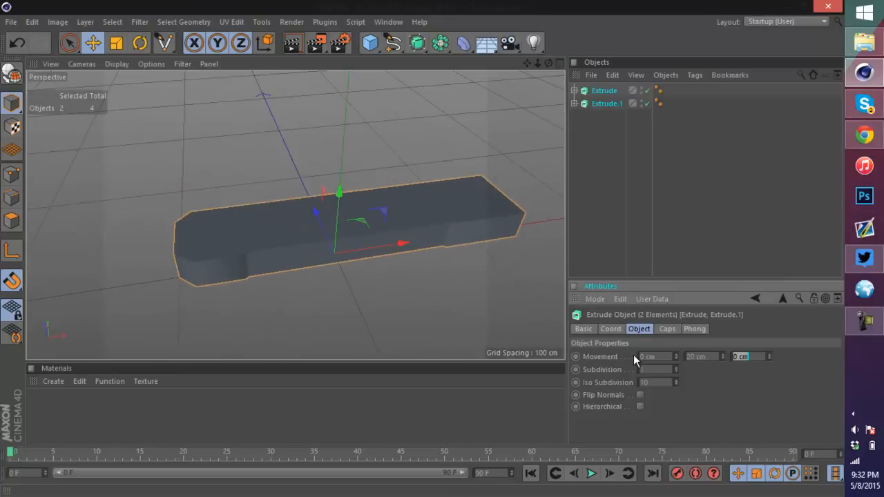
left_click_drag(548, 64, 423, 250)
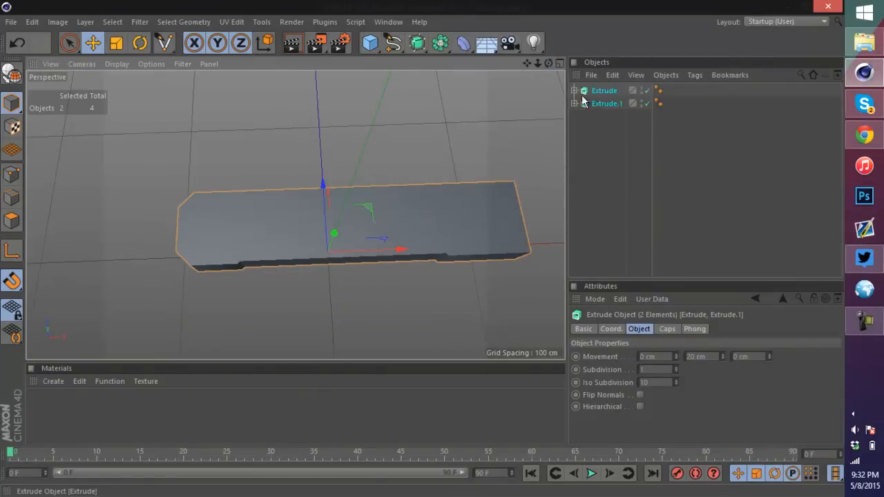
Step: Expand both Extrude objects and toggle their visibility to compare the rectangle and blade outline shapes
left_click(573, 90)
left_click(573, 116)
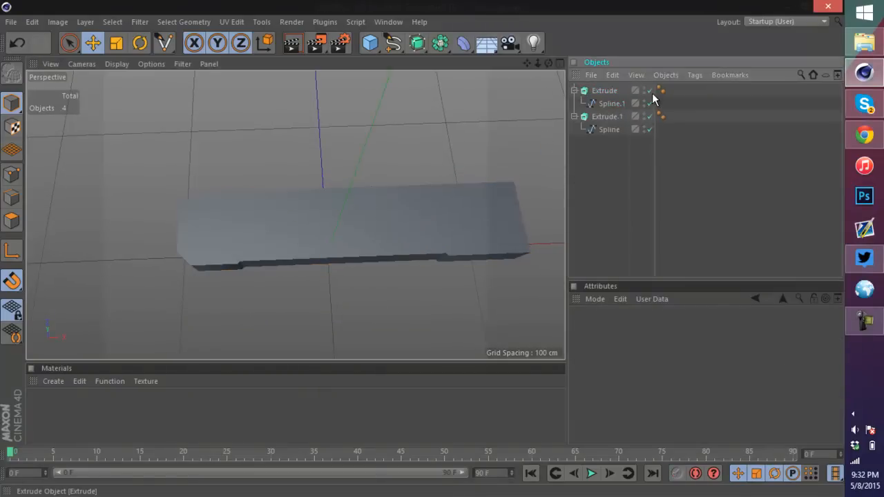
left_click(648, 90)
left_click(649, 116)
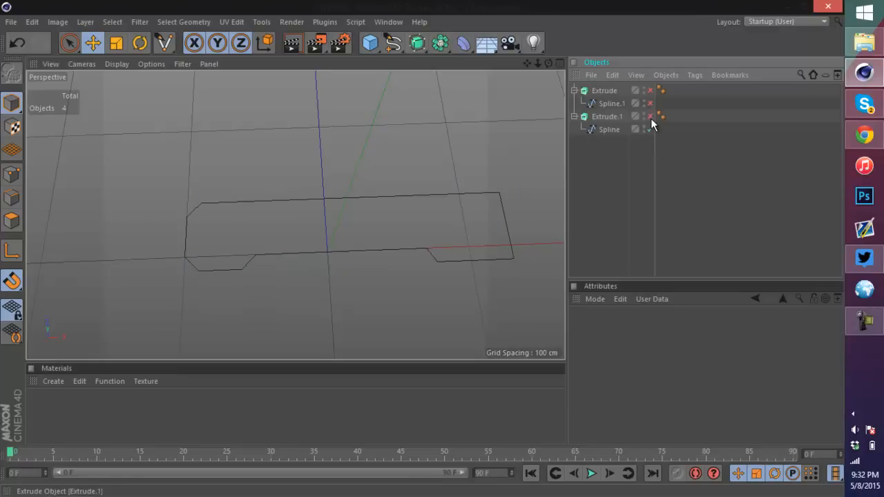
left_click(649, 116)
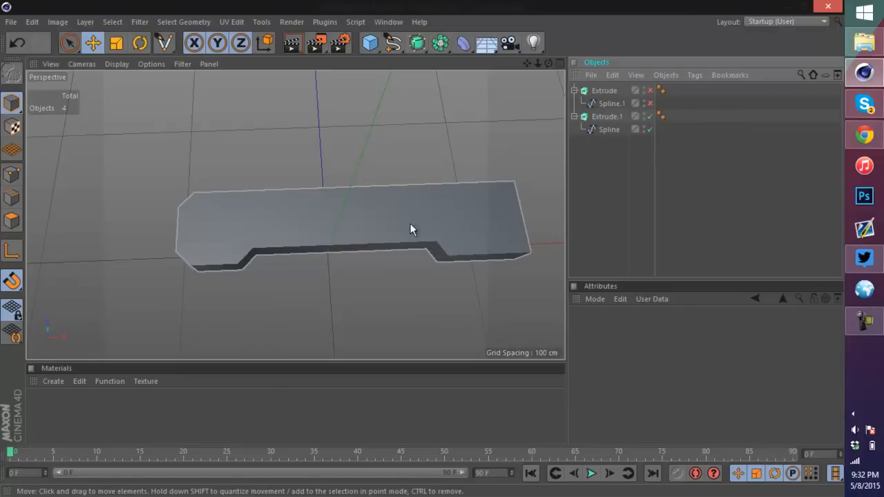
left_click(650, 116)
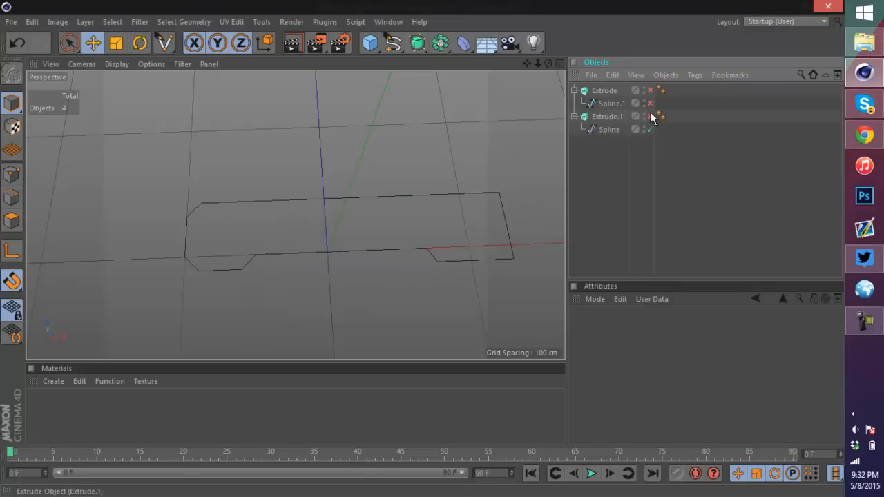
Step: Select two notch corner points on the blade outline spline, nudge them, and show its extrusion again
left_click(598, 130)
scroll(450, 257, "up", 5)
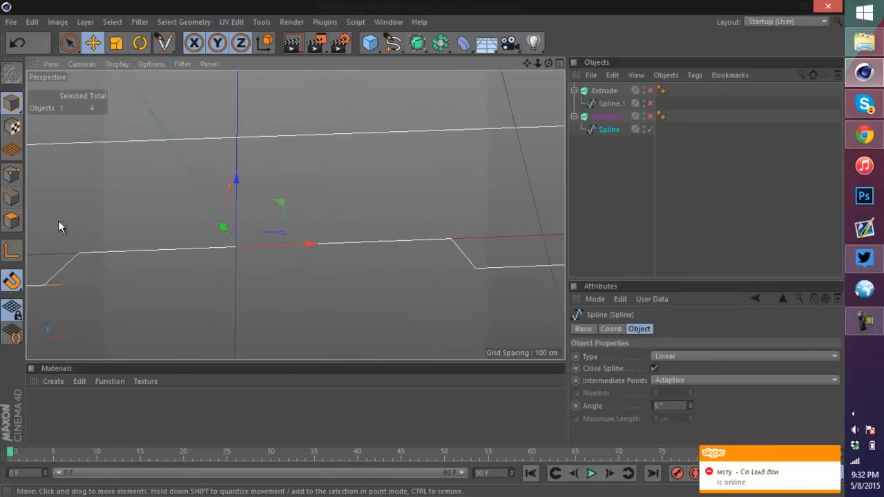
left_click(11, 181)
left_click(450, 239)
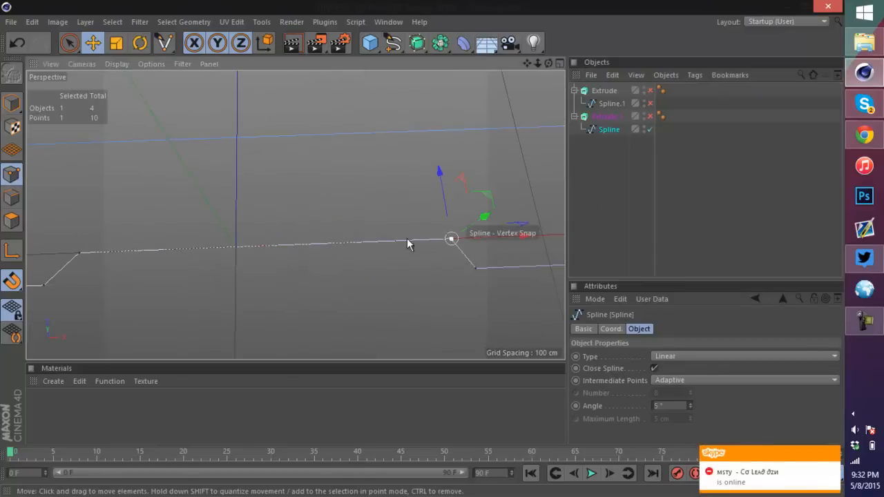
left_click(80, 253, "shift")
mouse_move(265, 173)
left_mouse_down()
mouse_move(262, 152)
mouse_move(255, 160)
left_mouse_up()
scroll(290, 151, "down", 7)
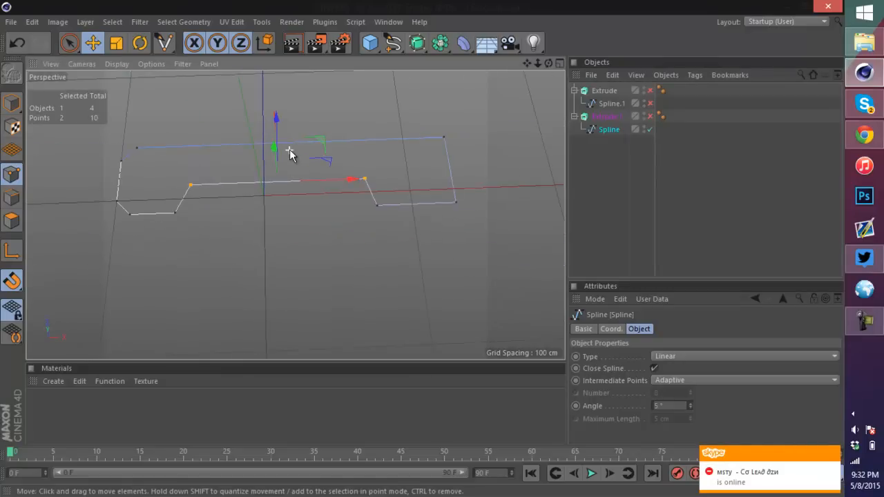
scroll(277, 127, "up", 4)
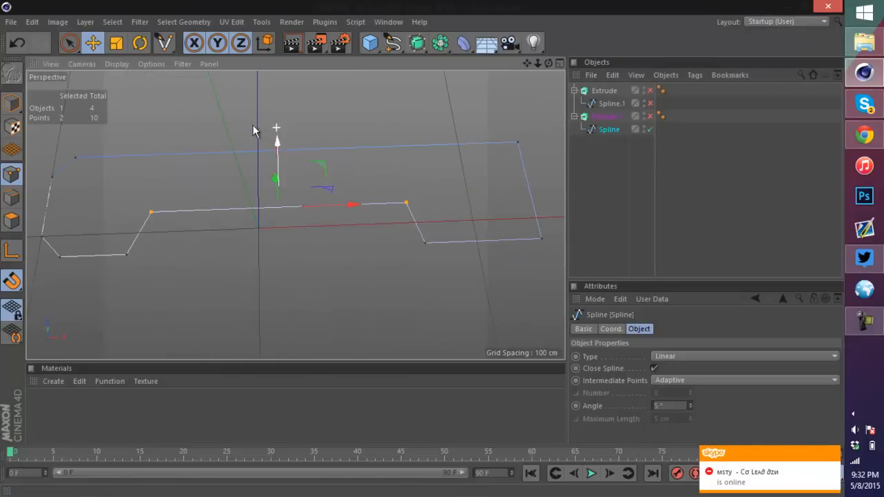
left_click(650, 116)
left_click_drag(549, 61, 422, 247)
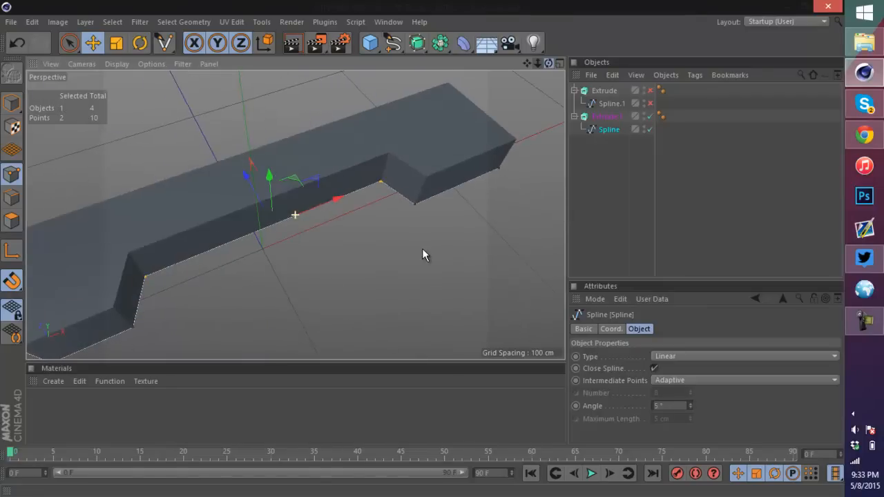
Step: Show the rectangle extrusion again and set its Y movement to 16 cm
left_click(650, 91)
left_click(602, 91)
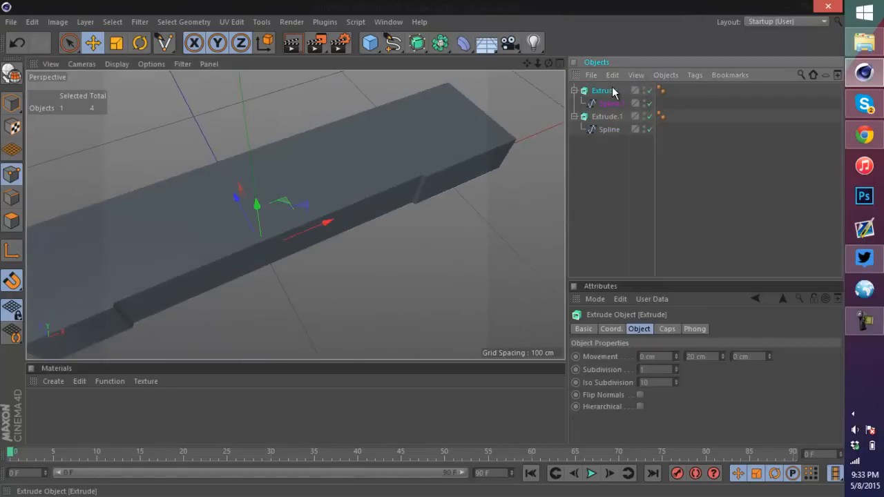
left_click(13, 102)
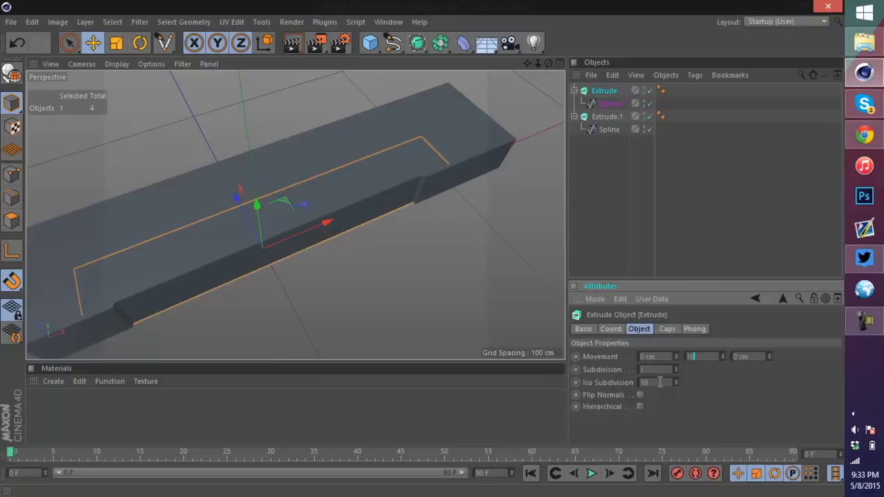
key("Return")
left_click_drag(548, 63, 423, 249)
scroll(102, 283, "up", 3)
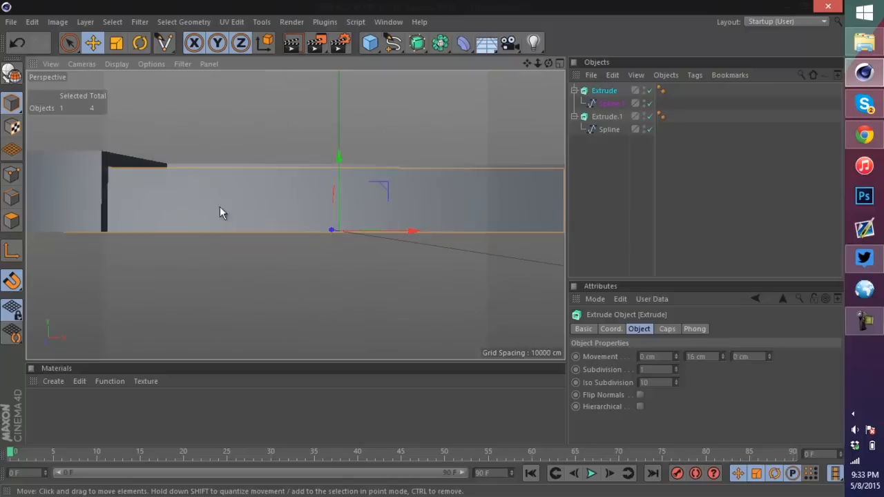
left_click_drag(339, 154, 334, 156)
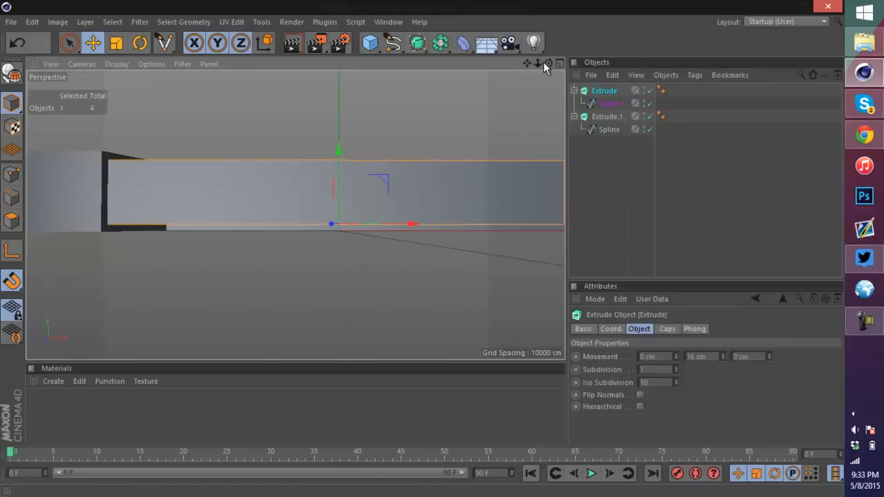
Step: Inspect the two extrusions in the four-view layout and the maximized Perspective view
left_click_drag(547, 62, 424, 253)
left_click(560, 63)
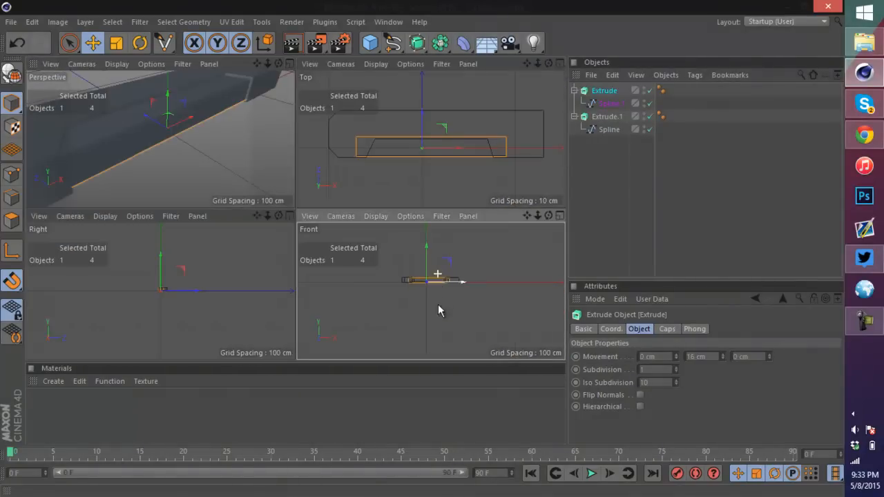
scroll(435, 314, "up", 10)
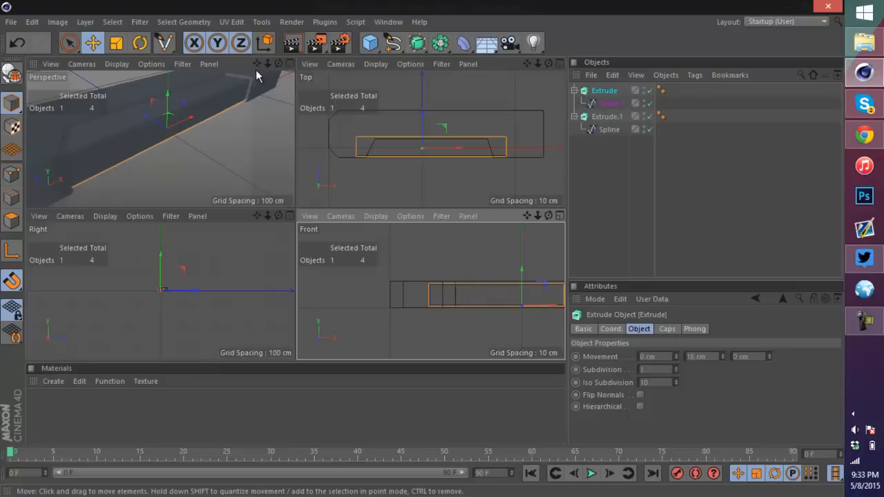
left_click(291, 63)
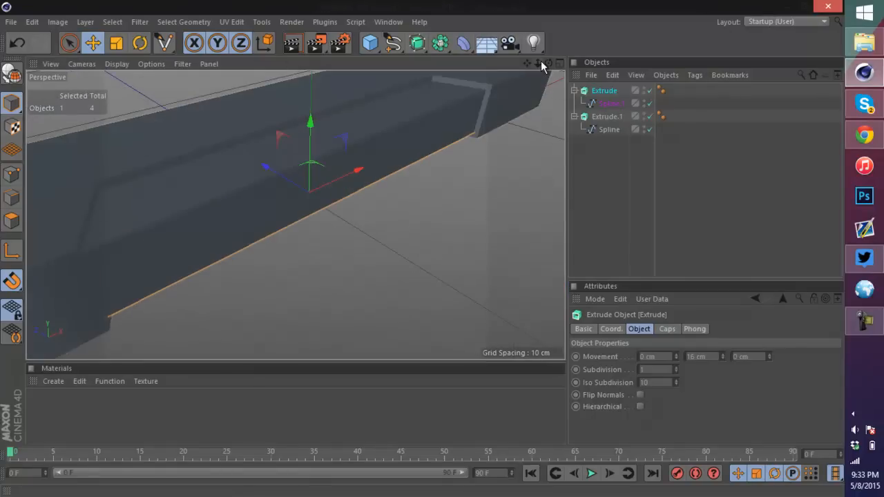
left_click_drag(540, 64, 335, 156)
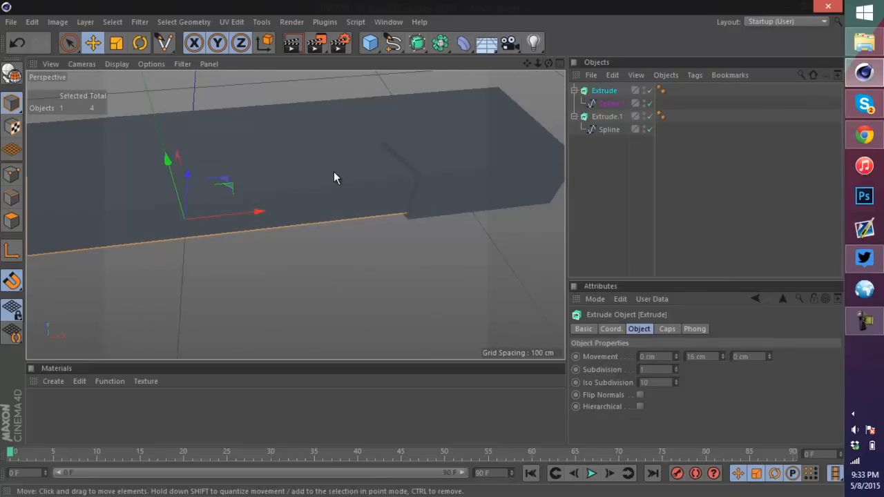
scroll(358, 179, "down", 5)
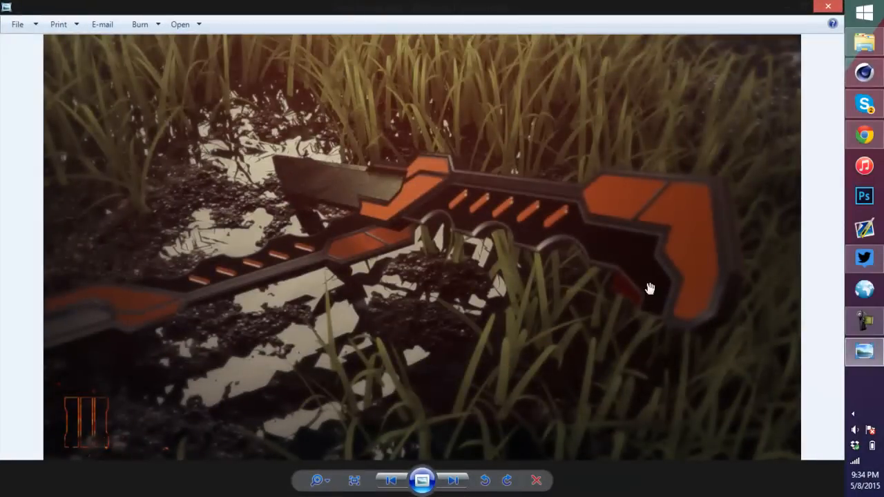
Step: Zoom into the sword reference image in the photo viewer, then close it and return to the scene
scroll(649, 288, "up", 5)
scroll(539, 276, "down", 5)
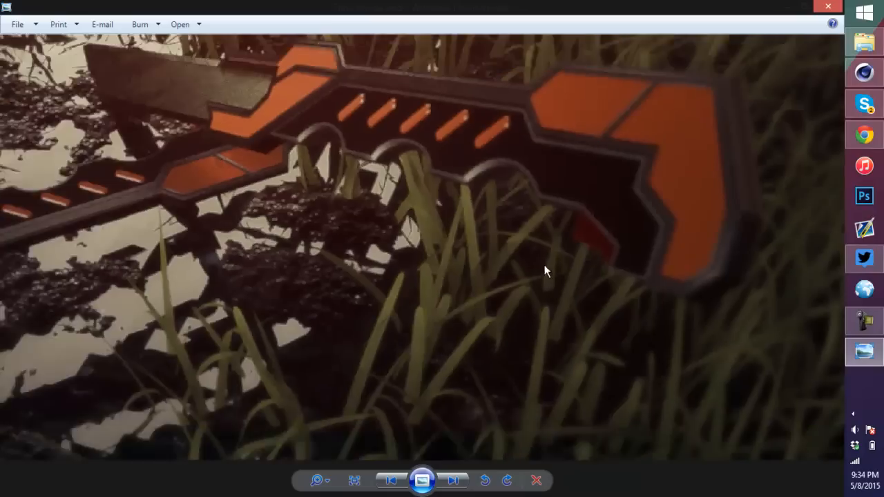
left_click(827, 6)
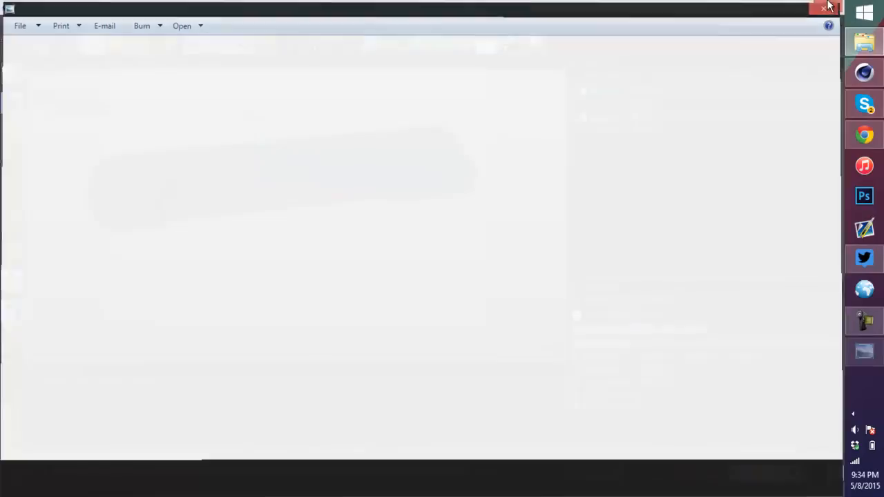
left_click(490, 164)
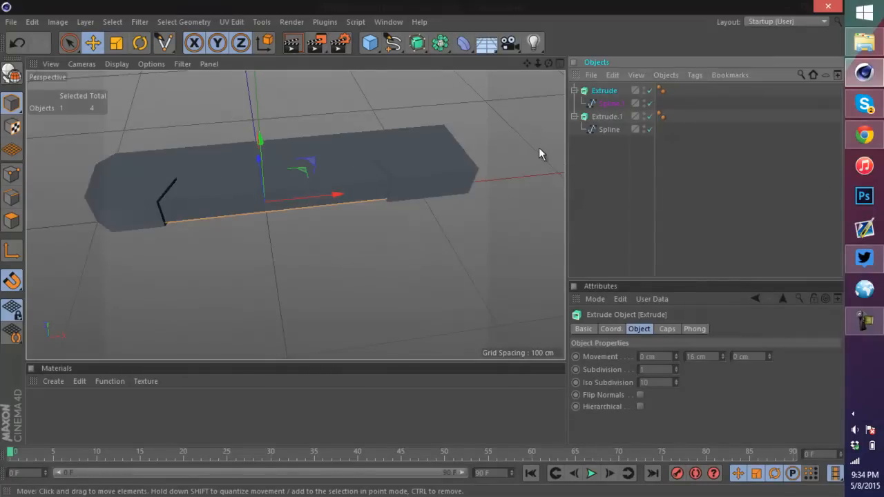
Step: Make the blade outline extrusion editable and merge its body and both caps with Connect Objects + Delete
left_click(452, 164)
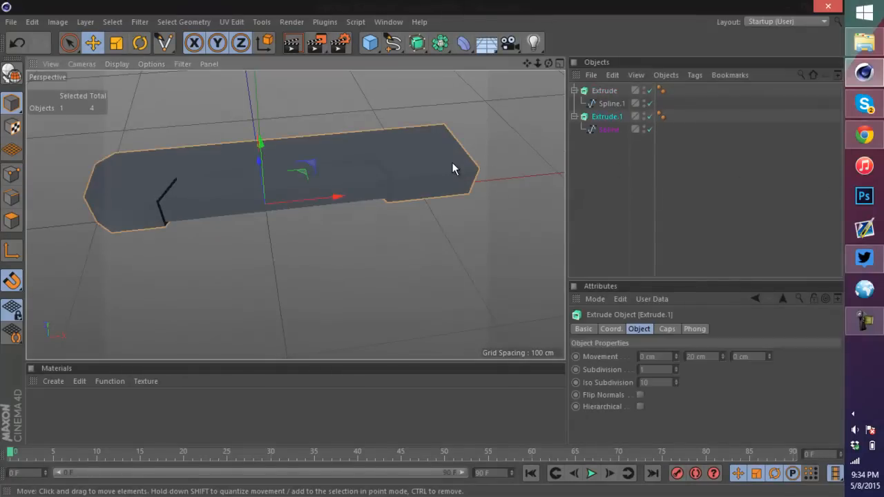
left_click(11, 72)
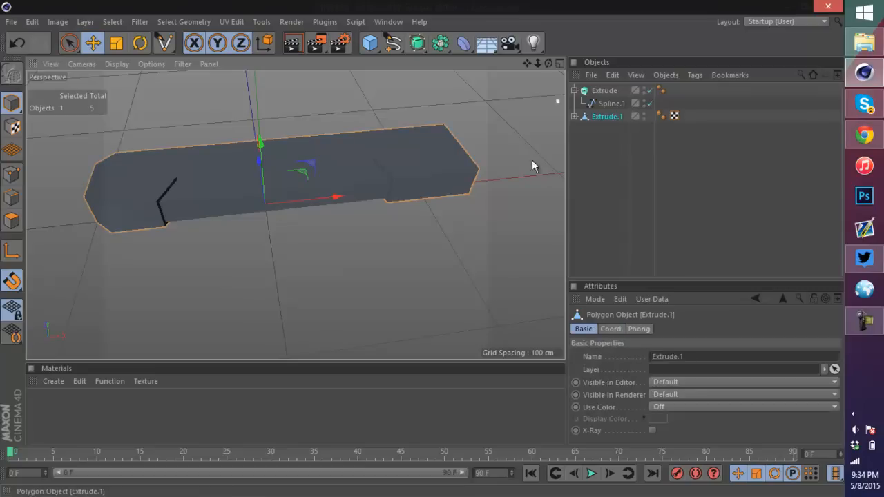
left_click(574, 116)
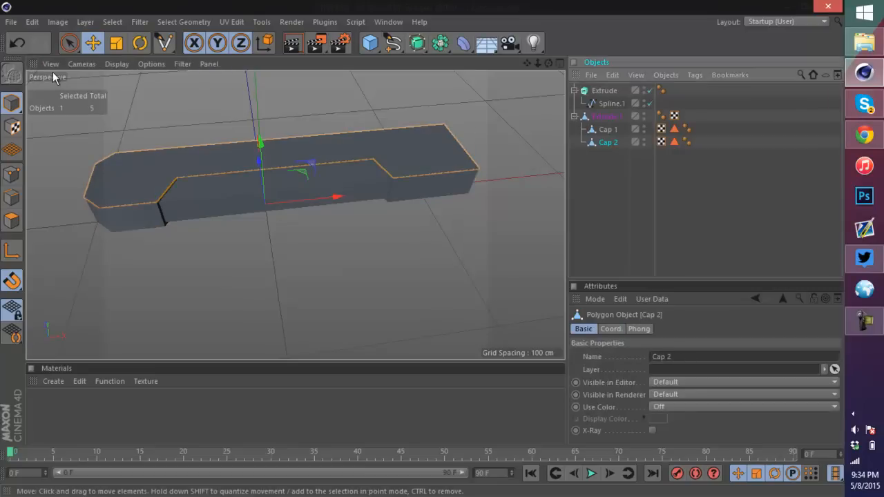
key("ctrl+z")
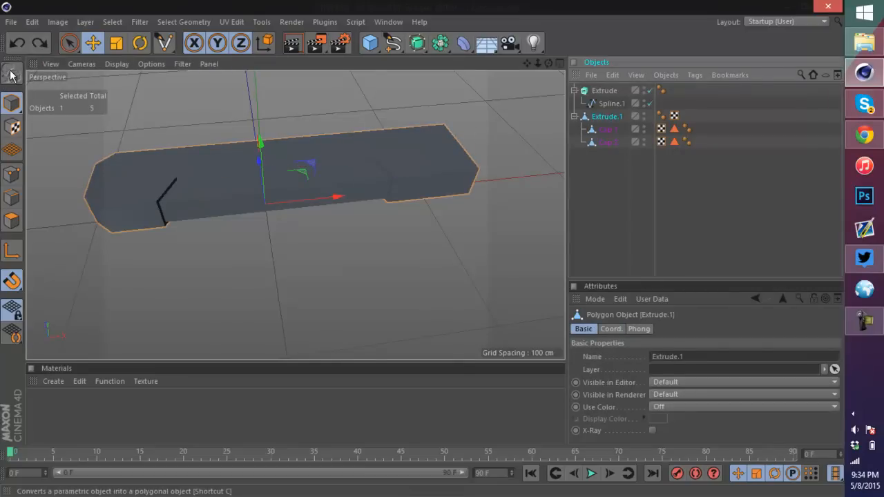
key("ctrl+z")
left_click(11, 72)
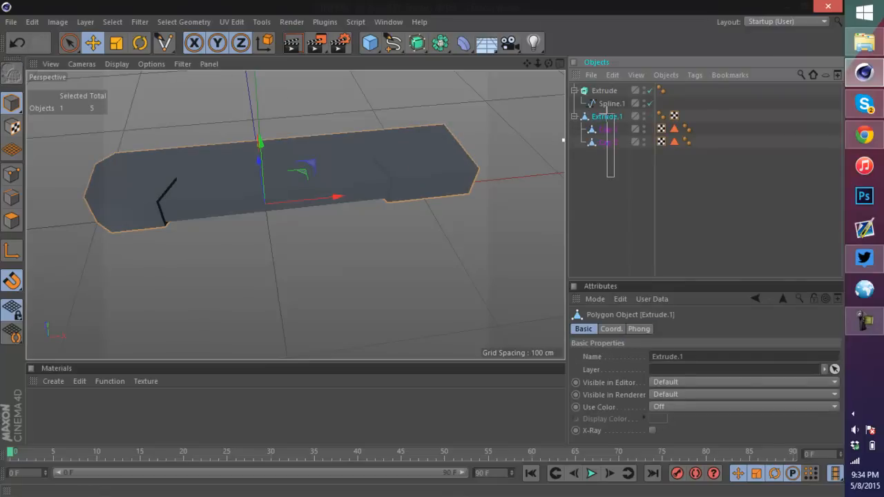
left_click_drag(613, 176, 611, 173)
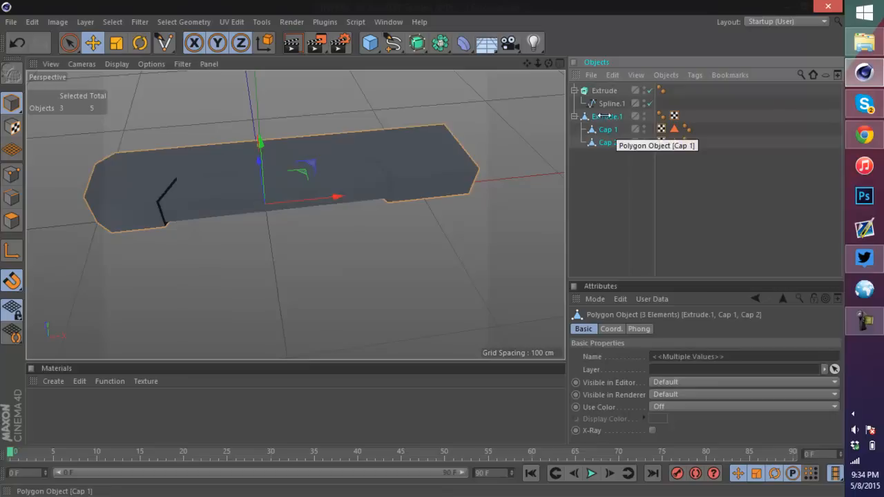
right_click(607, 143)
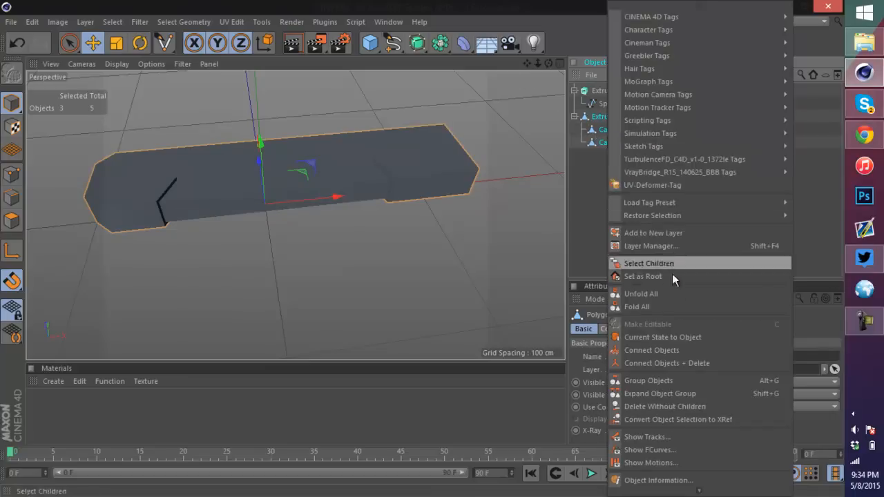
left_click(696, 364)
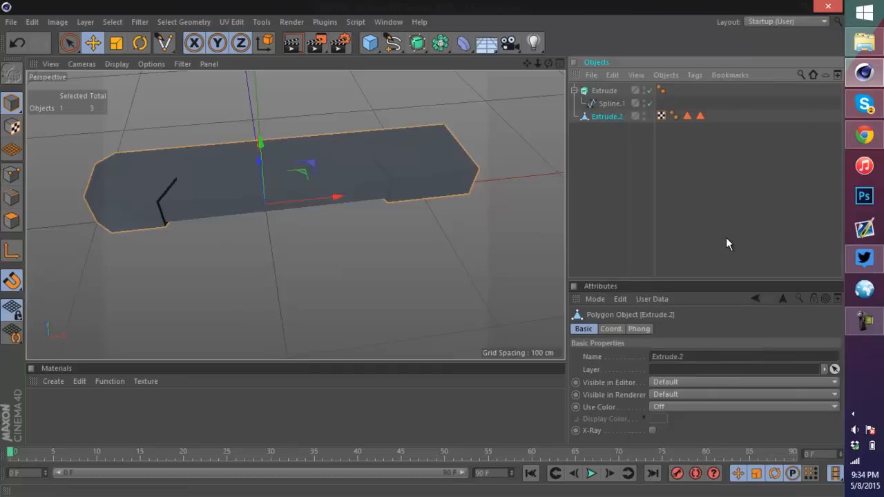
Step: Zoom and orbit around the merged blade object to inspect it
scroll(503, 172, "up", 4)
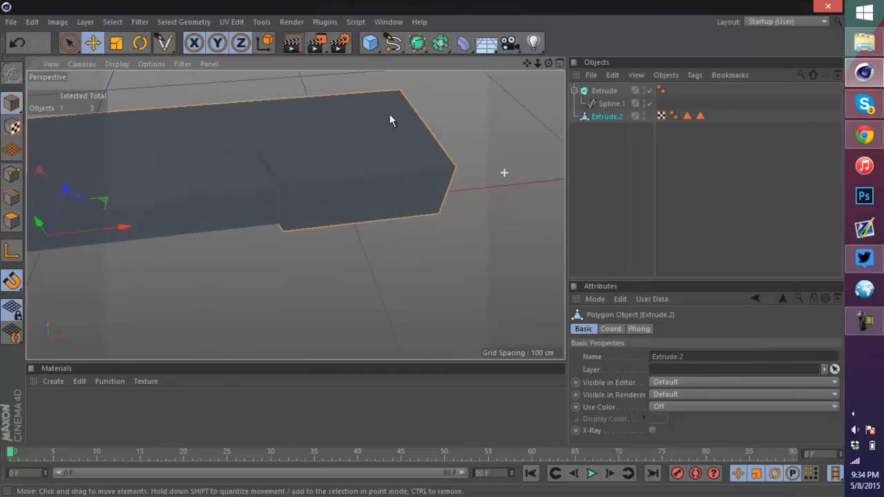
left_click_drag(550, 63, 422, 246)
scroll(448, 219, "up", 2)
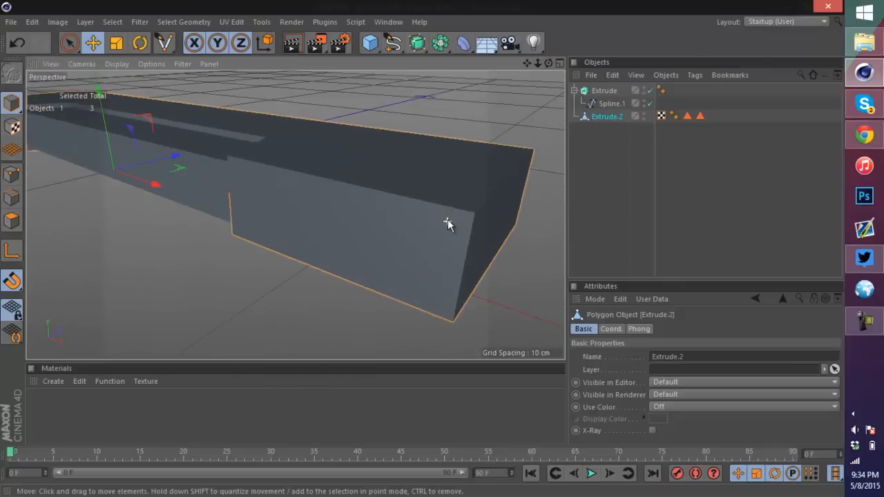
scroll(459, 174, "down", 4)
scroll(436, 207, "up", 4)
scroll(450, 215, "down", 3)
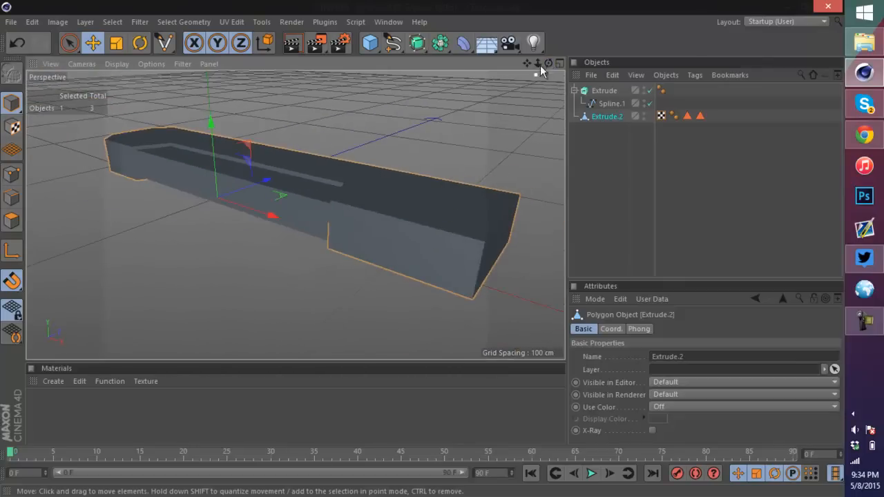
Step: Add a cube to the scene and set its size to 15 cm on X, Y and Z
left_click_drag(539, 65, 422, 247)
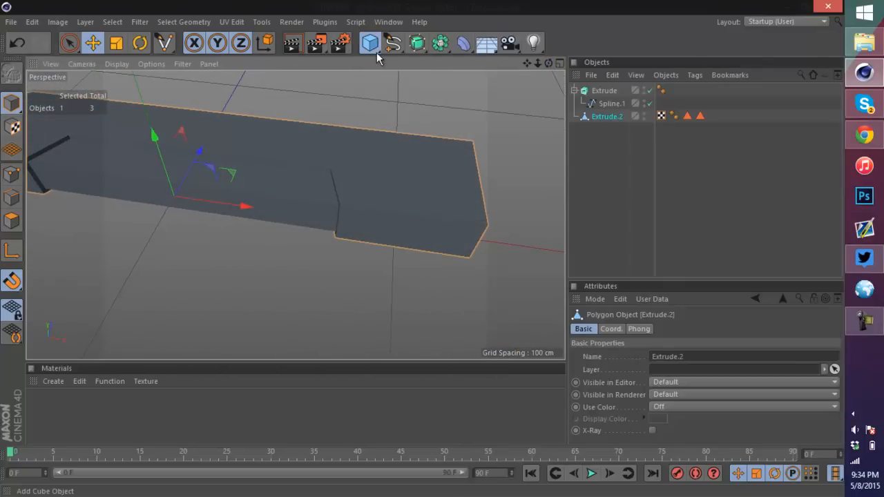
left_click_drag(376, 52, 498, 60)
scroll(254, 198, "down", 3)
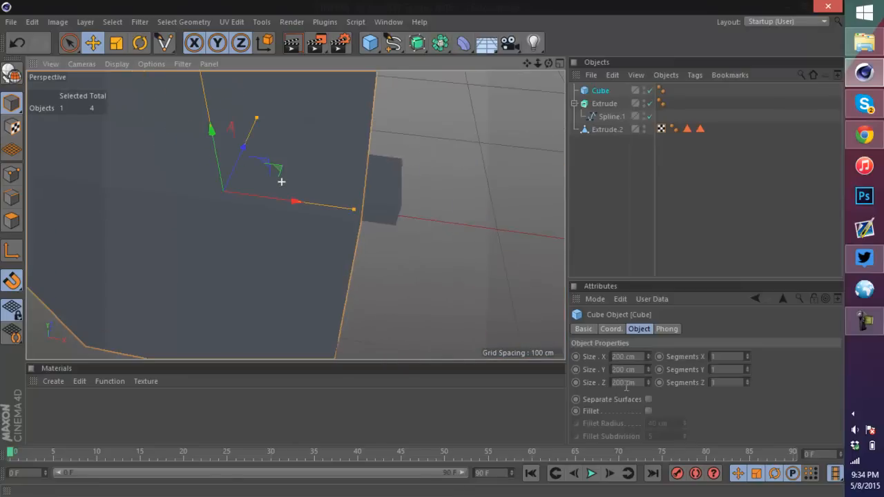
left_click(644, 354)
type("15")
key("Tab")
type("15")
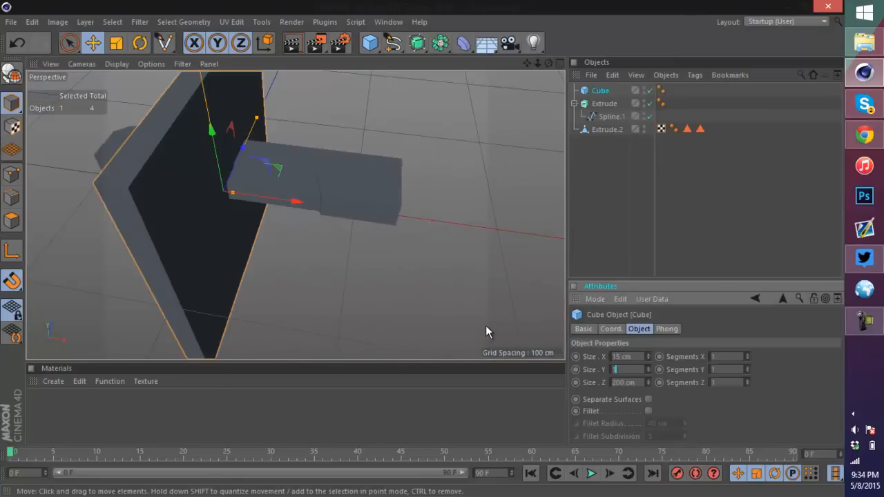
key("Tab")
type("15")
key("Tab")
Step: Move and scale the cube over the notch at the blade's end, to about 22 × 27 × 15 cm
left_click_drag(297, 201, 426, 211)
scroll(412, 207, "up", 3)
scroll(411, 208, "up", 3)
left_click_drag(287, 175, 268, 154)
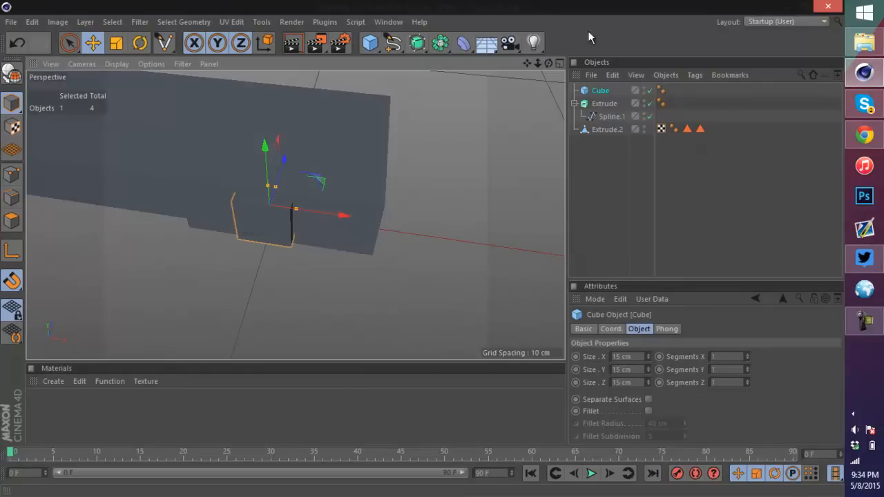
left_click_drag(550, 61, 409, 258)
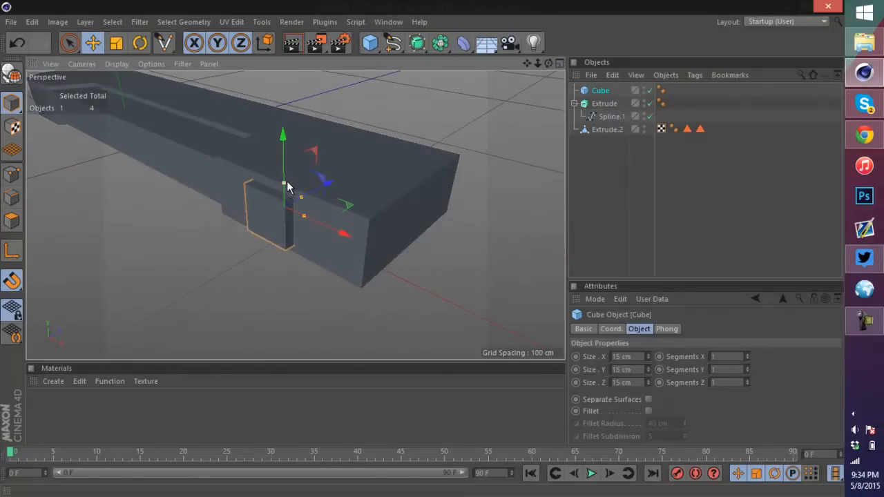
left_click_drag(286, 181, 286, 163)
left_click_drag(304, 218, 332, 232)
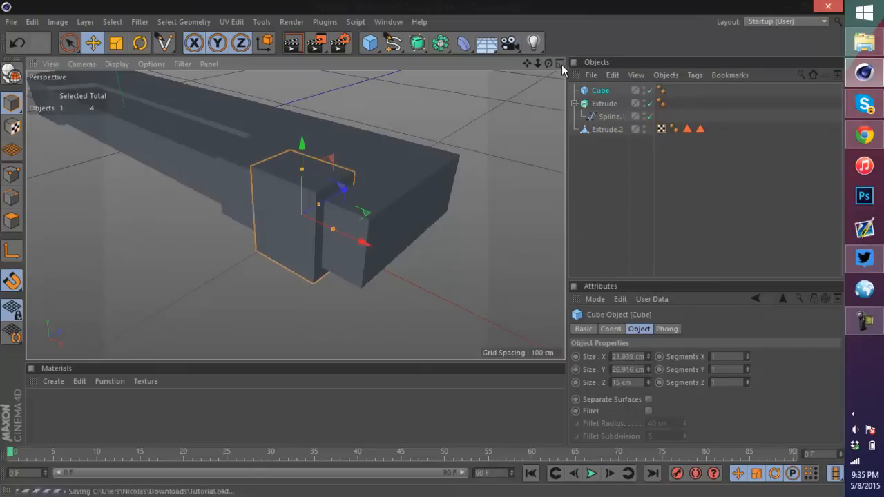
left_click_drag(548, 63, 334, 218)
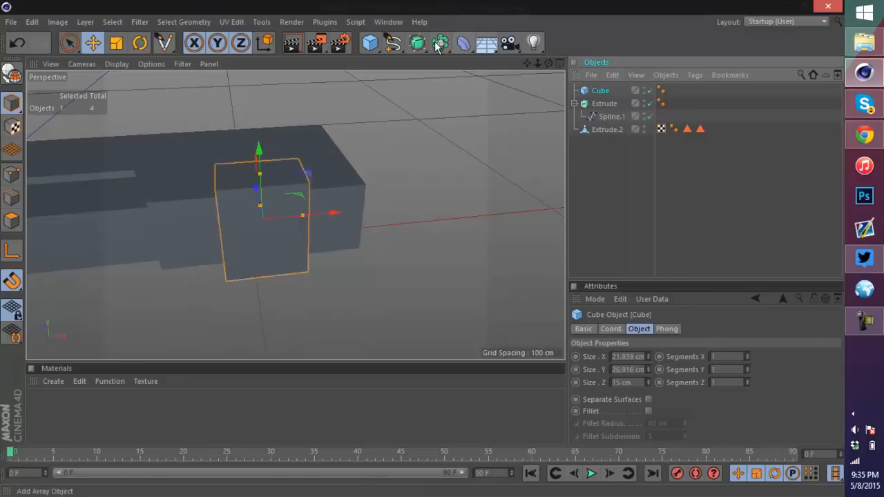
Step: Add a Boole object and place the blade extrusion and the cube inside it as its children
left_click(414, 44)
left_click(463, 43)
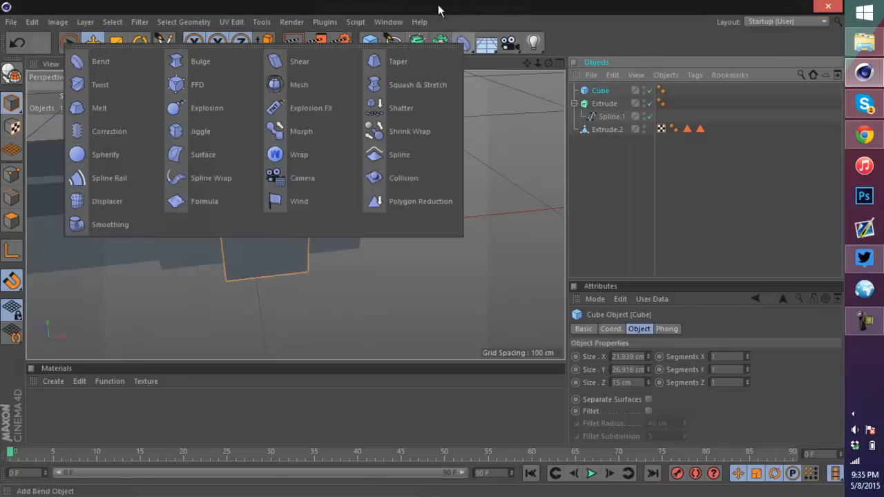
left_click(440, 42)
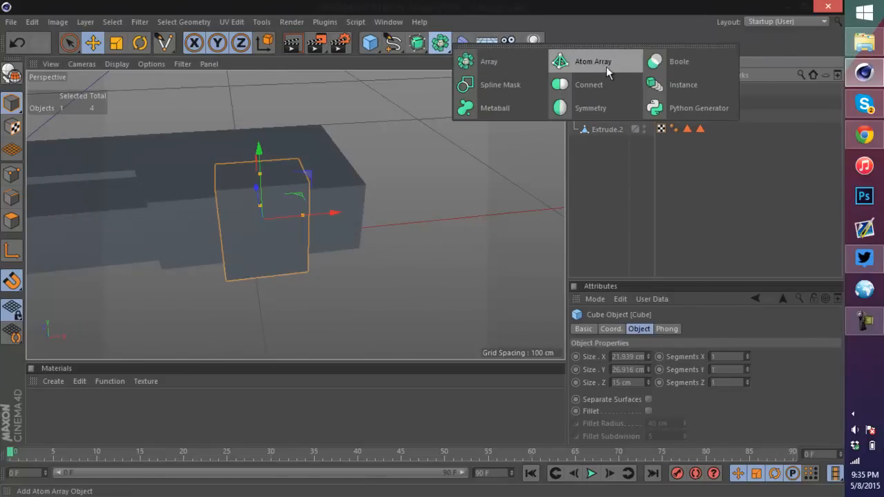
left_click(698, 67)
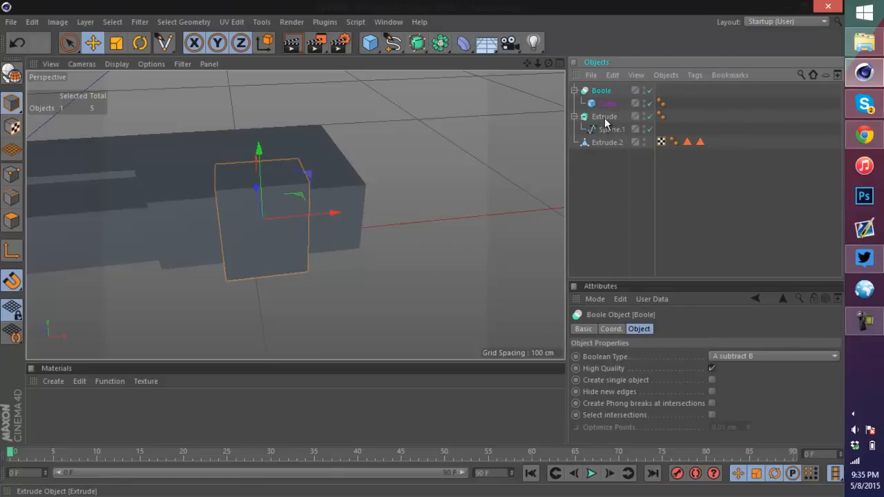
left_click_drag(611, 101, 607, 103)
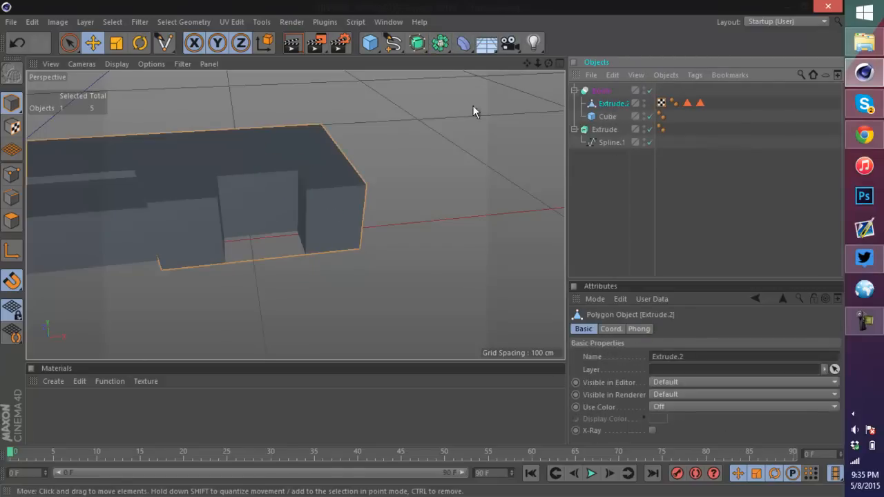
Step: Review the Boole's children and its Boolean Type options, keeping A subtract B
left_click_drag(548, 63, 424, 252)
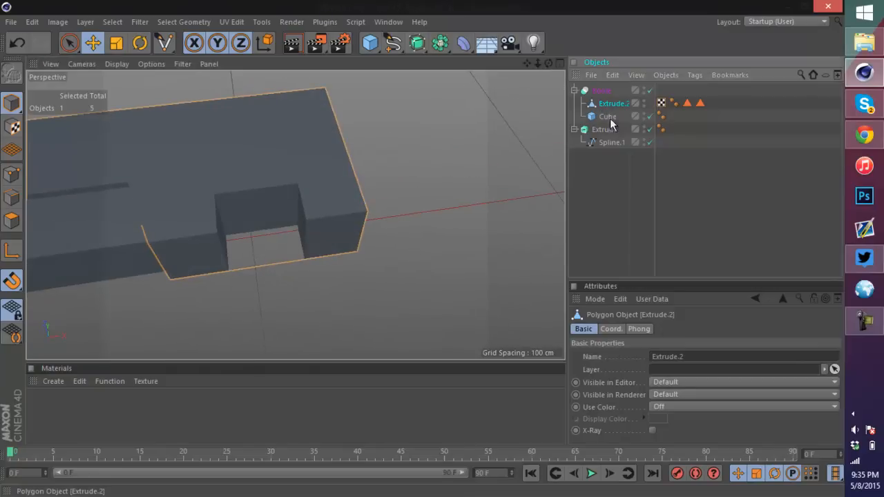
left_click(610, 117)
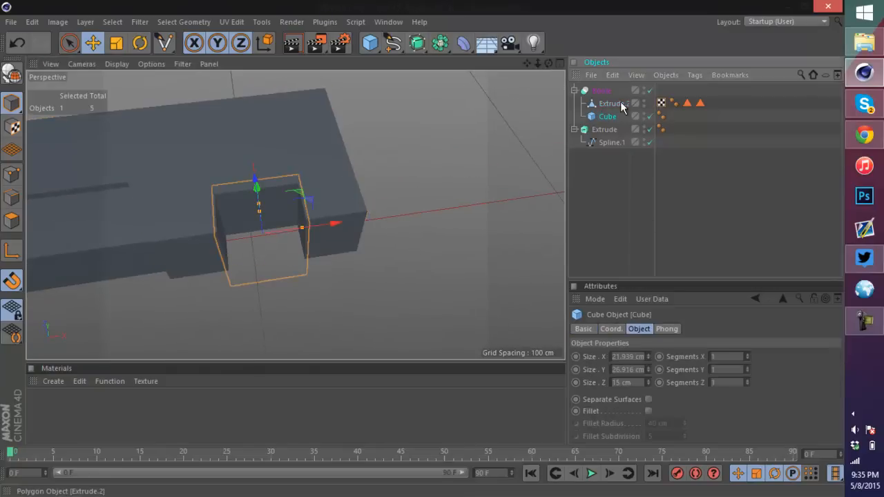
left_click(610, 103)
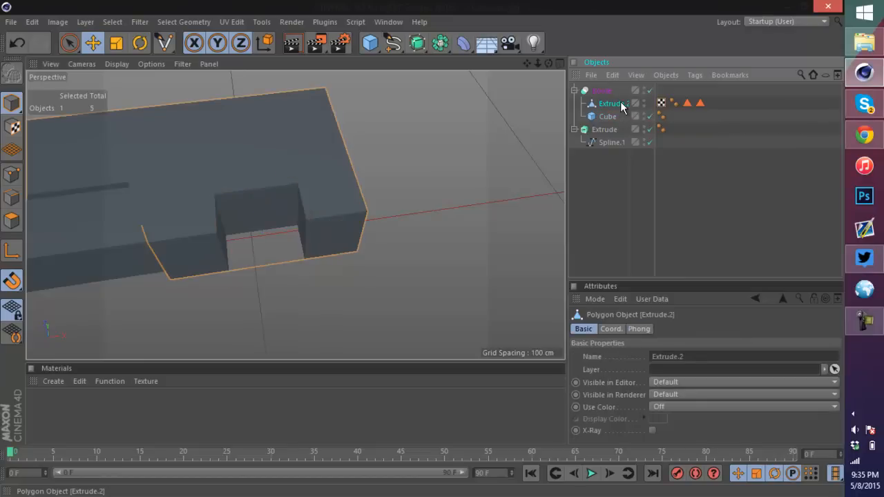
left_click(611, 90)
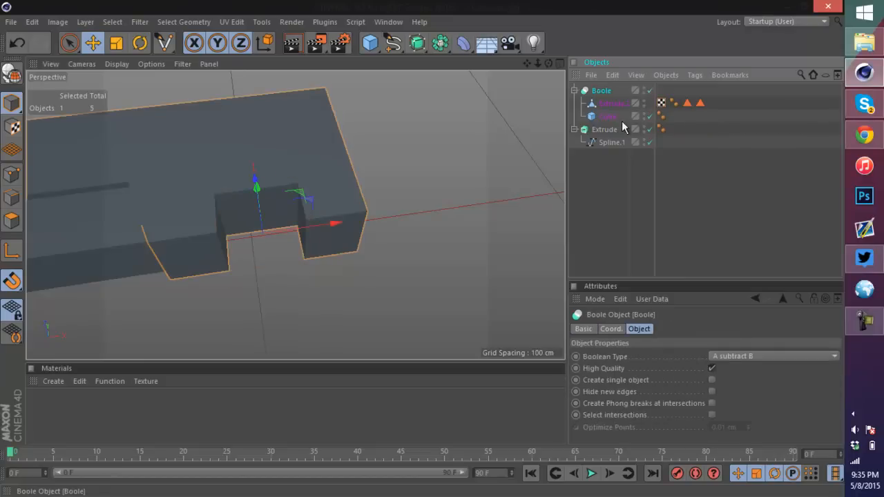
left_click(755, 356)
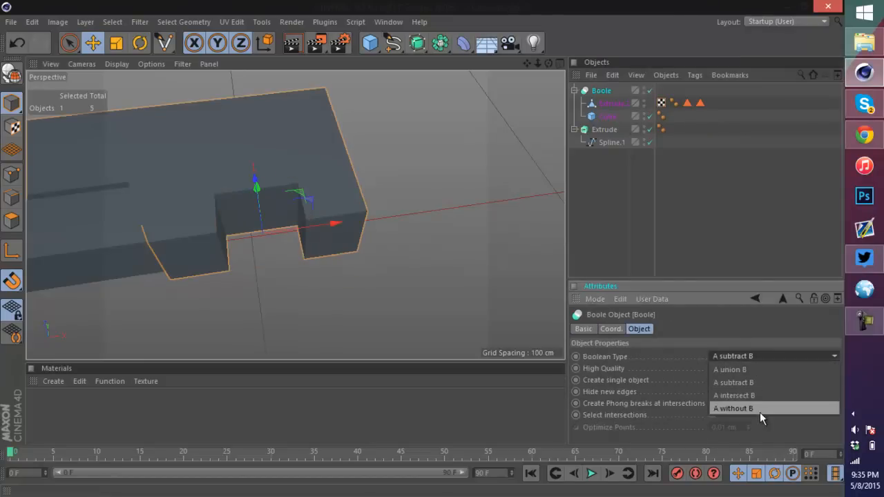
left_click(743, 207)
Step: Select the cutting cube inside the Boole and nudge it slightly upward
scroll(208, 168, "down", 3)
middle_click_drag(208, 168, 150, 167, "alt")
scroll(151, 167, "up", 2)
left_click(614, 104)
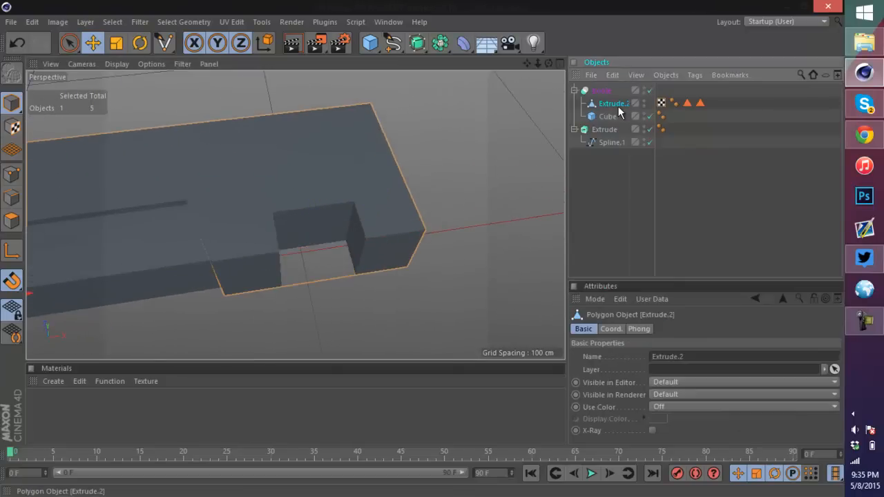
left_click(606, 117)
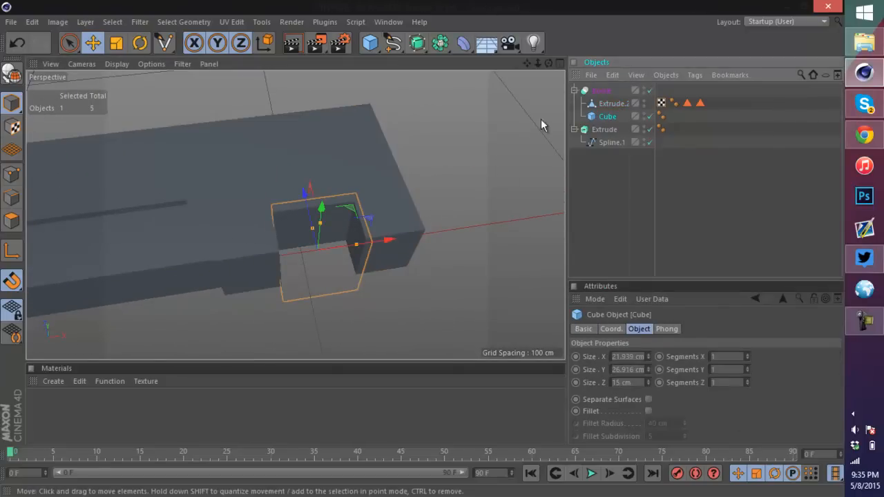
mouse_move(301, 211)
left_mouse_down()
mouse_move(304, 184)
mouse_move(307, 194)
left_mouse_up()
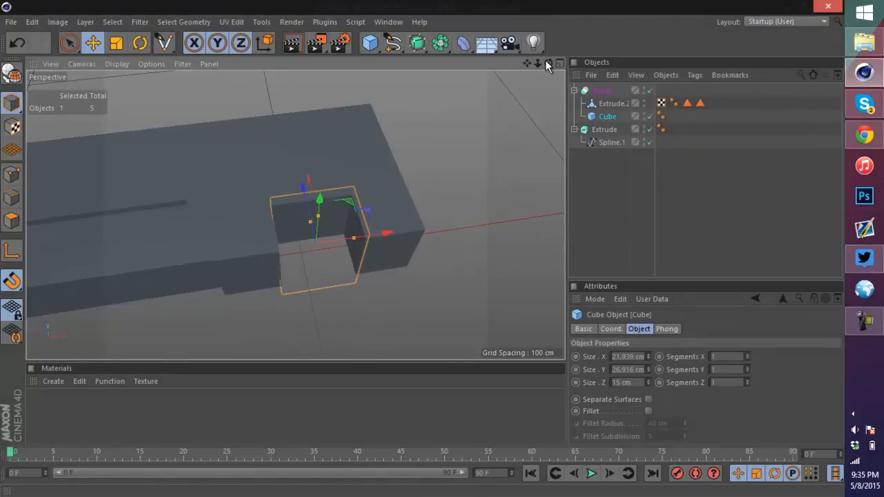
Step: Switch the viewport display mode to Quick Shading (Lines)
mouse_move(545, 61)
left_mouse_down()
mouse_move(416, 251)
mouse_move(431, 256)
mouse_move(420, 259)
mouse_move(548, 58)
left_mouse_up()
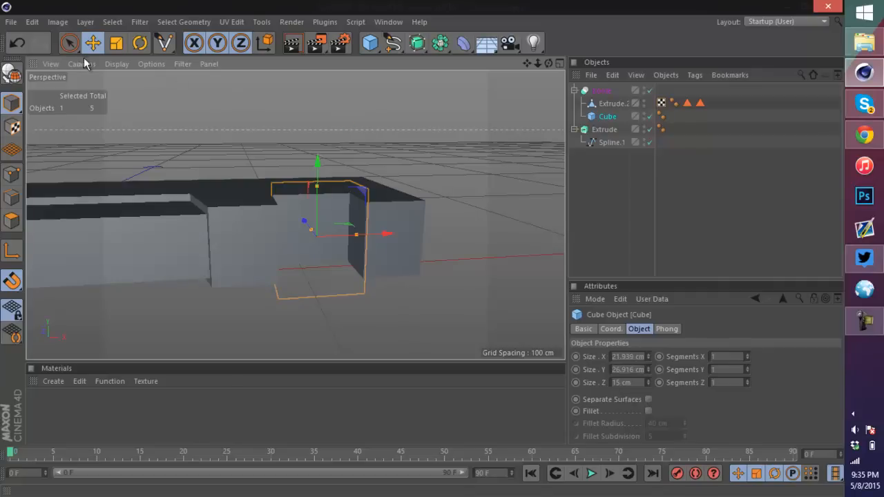
left_click(117, 63)
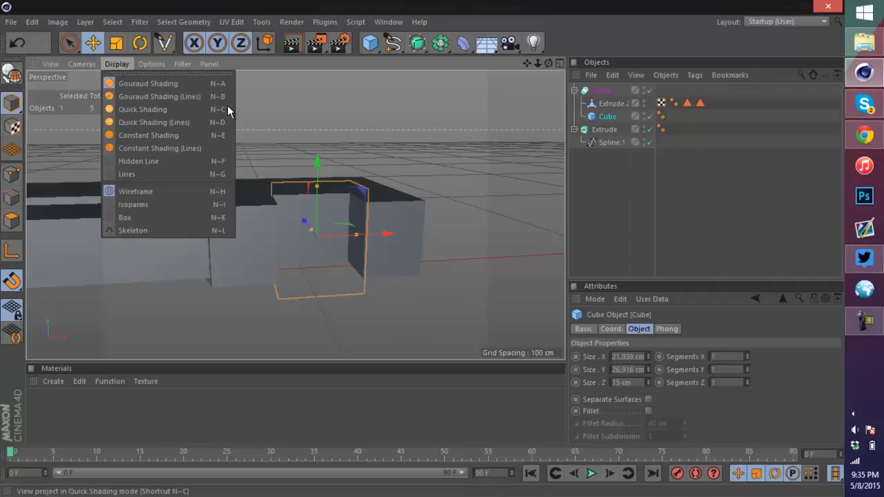
left_click(183, 121)
Step: Zoom and orbit around the boolean cut to inspect the notch in the blade
left_click_drag(424, 250, 422, 250)
scroll(331, 223, "up", 3)
scroll(376, 251, "up", 3)
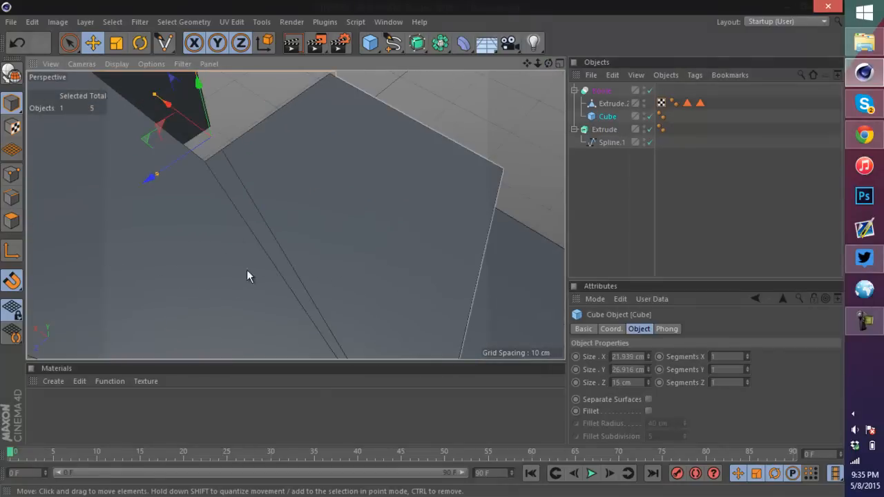
scroll(355, 228, "down", 3)
left_click_drag(547, 63, 423, 245)
scroll(531, 137, "down", 4)
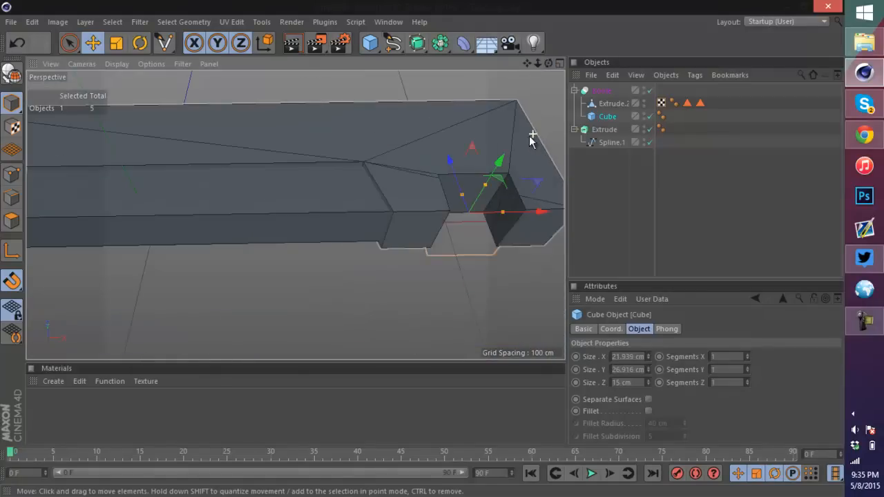
scroll(538, 169, "up", 5)
scroll(414, 126, "down", 3)
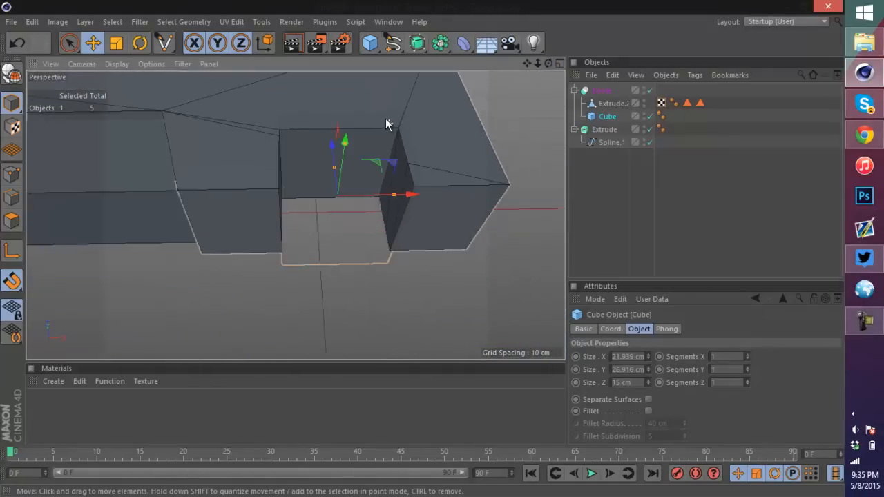
scroll(387, 118, "up", 4)
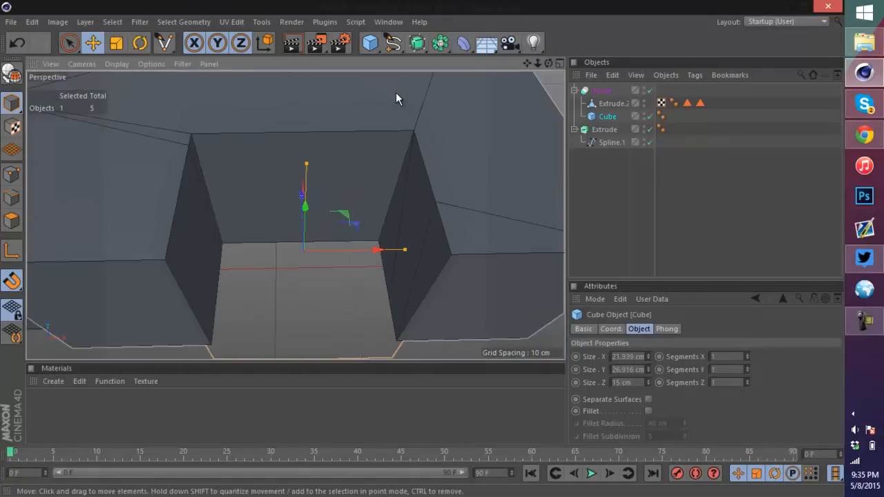
scroll(381, 107, "down", 3)
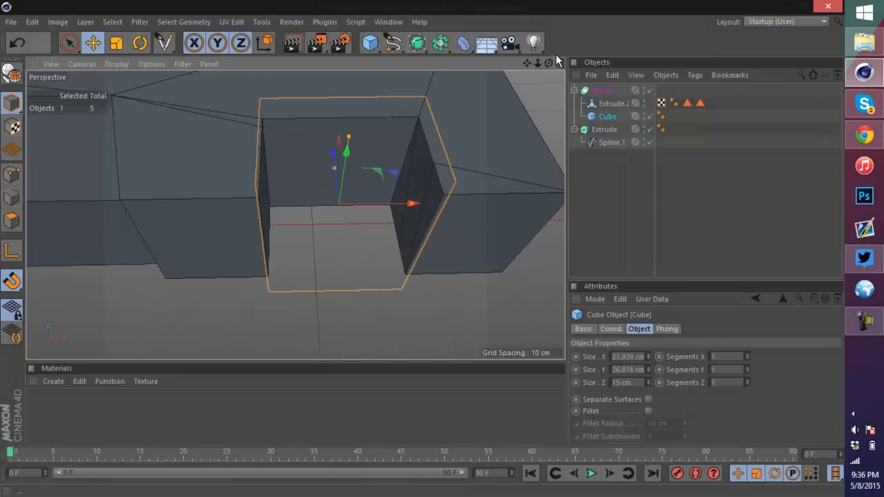
left_click_drag(550, 63, 429, 248)
scroll(445, 85, "down", 5)
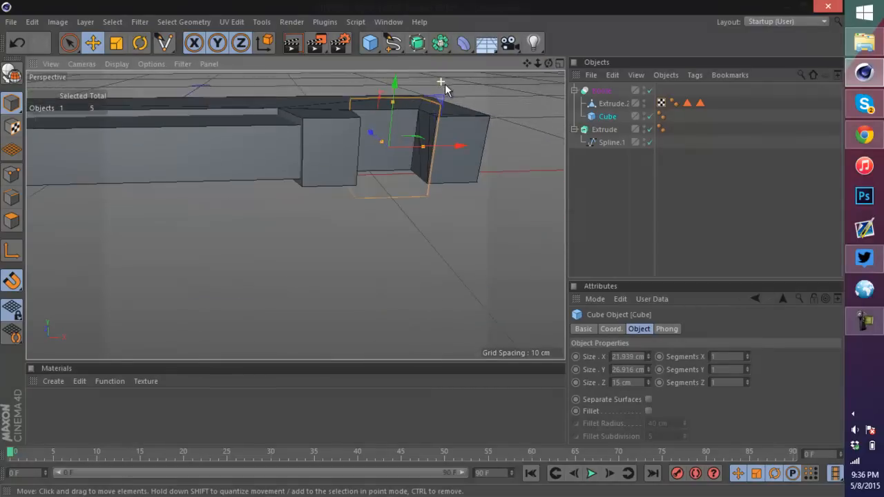
left_click_drag(536, 63, 410, 111)
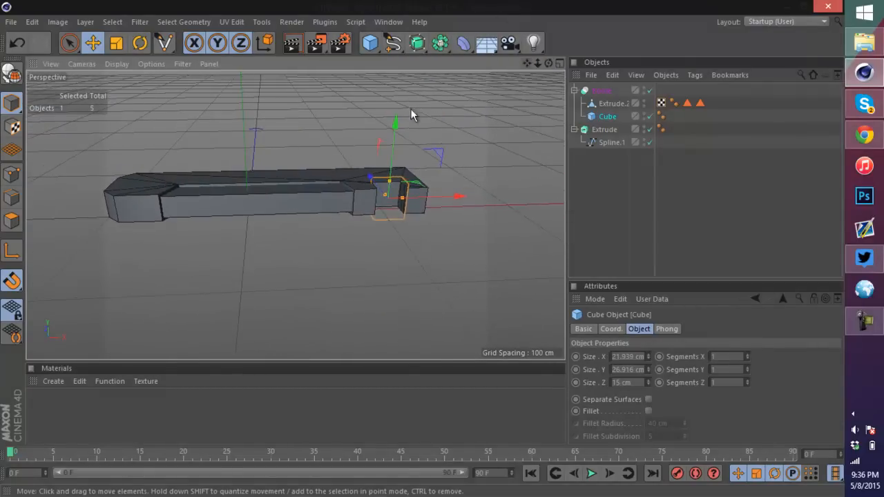
scroll(364, 180, "up", 4)
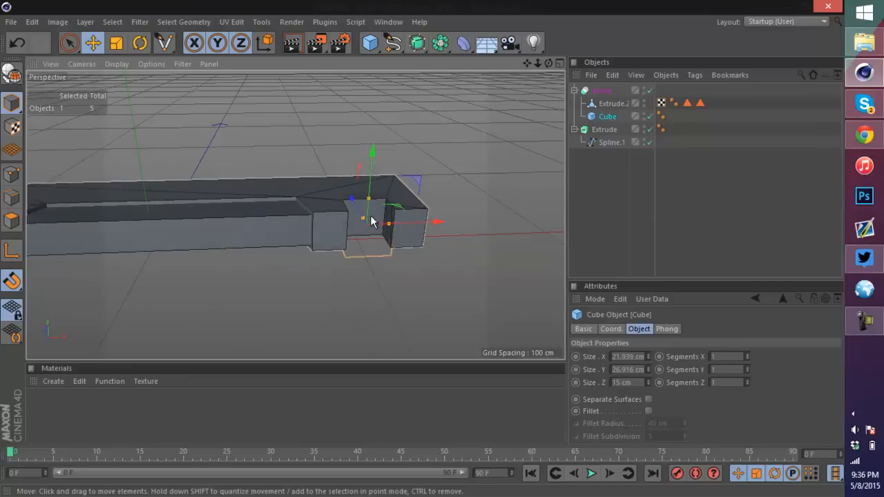
scroll(384, 213, "up", 5)
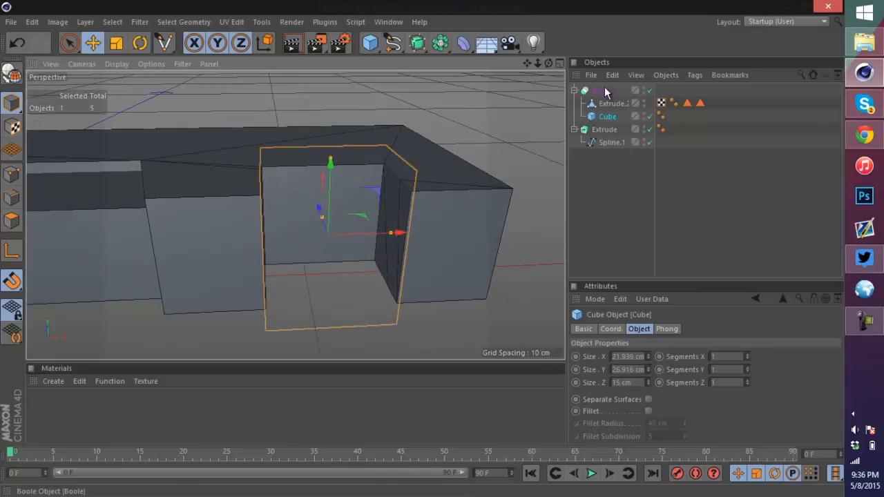
Step: Duplicate the cutting cube, scale the copy to about 23 × 15 × 15 cm and position it in the notch
key("ctrl+c")
key("ctrl+v")
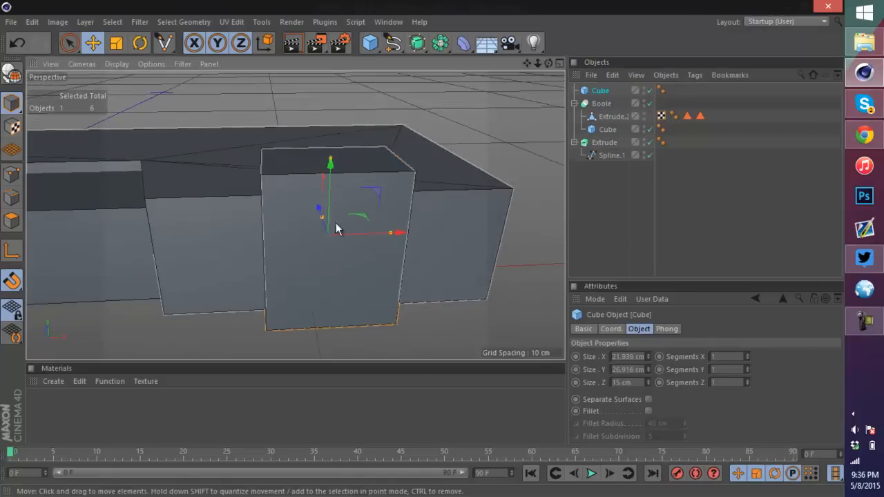
left_click_drag(548, 63, 289, 183)
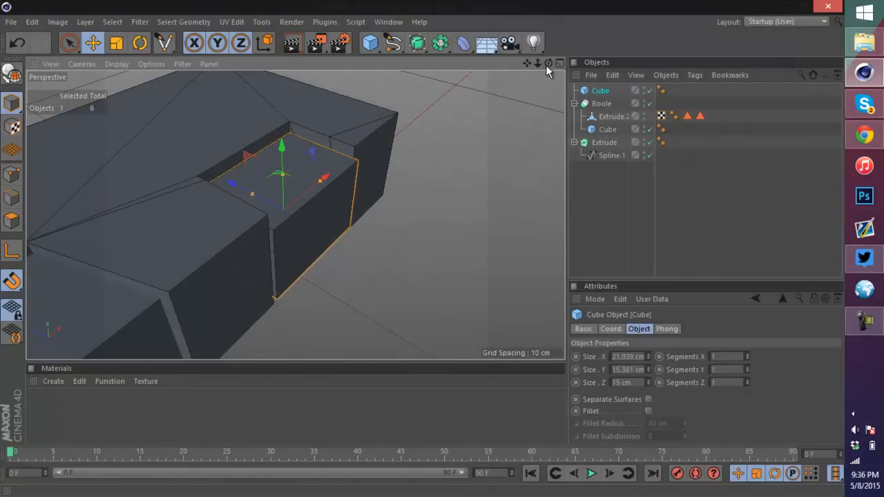
left_click_drag(547, 63, 406, 231)
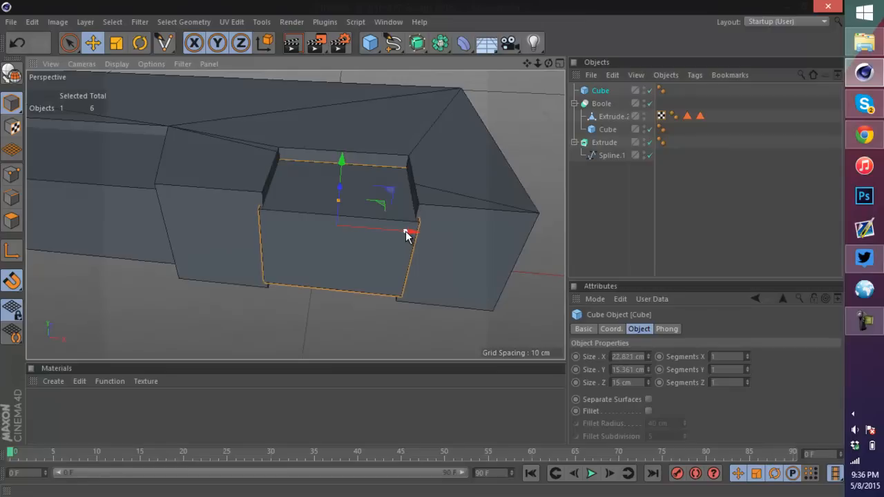
left_click_drag(547, 64, 420, 266)
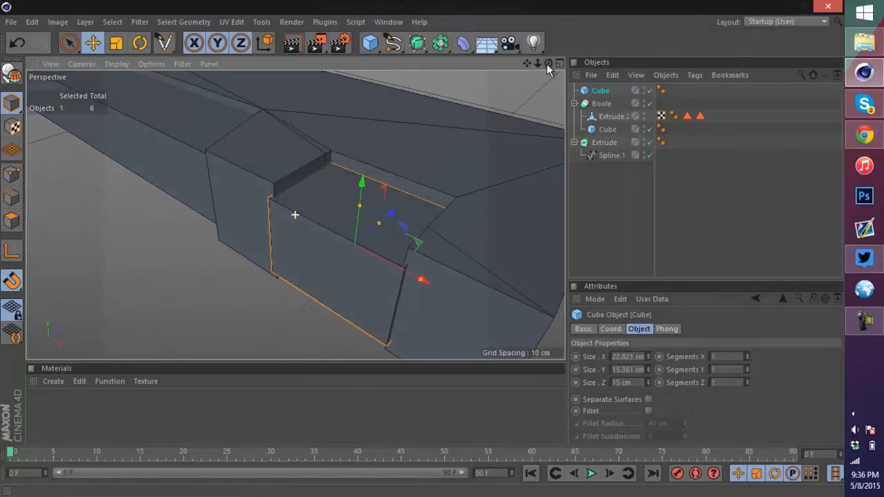
left_click_drag(390, 217, 397, 213)
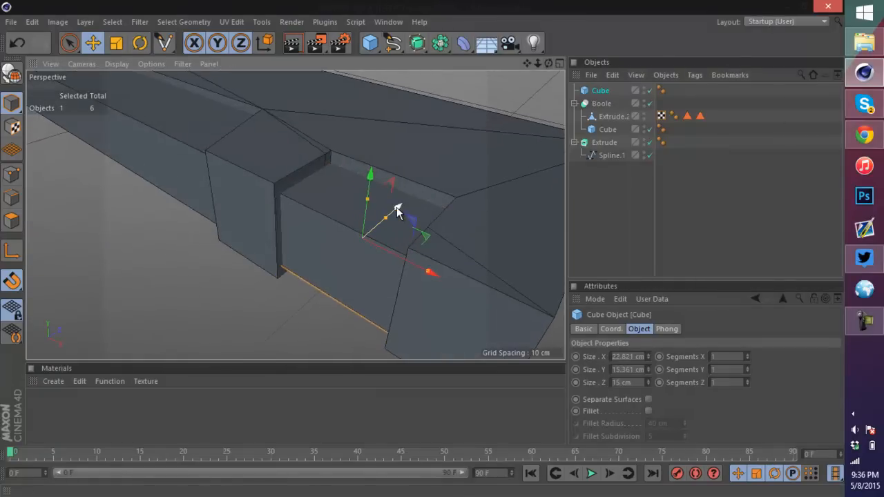
Step: Adjust the copied cube's height to about 16.8 cm and nudge it sideways to fit the notch
mouse_move(424, 245)
left_mouse_down("alt")
mouse_move(422, 254)
mouse_move(441, 247)
left_mouse_up("alt")
scroll(360, 220, "up", 3)
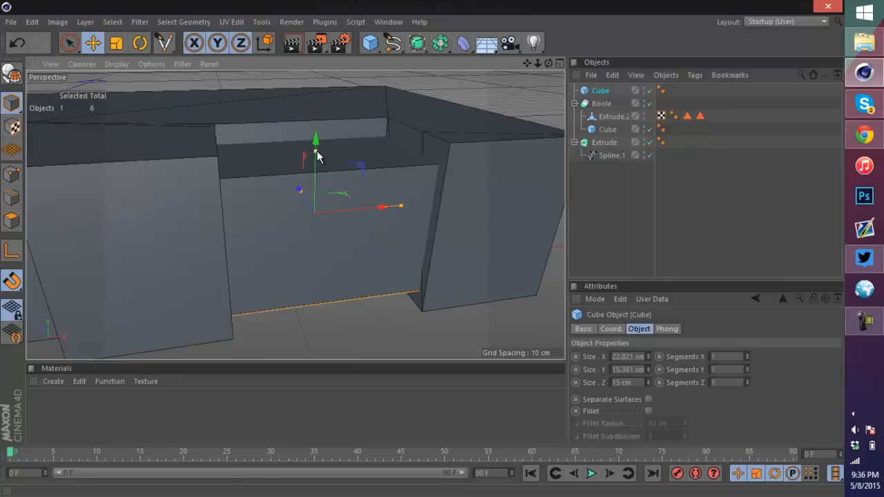
left_click_drag(316, 152, 317, 151)
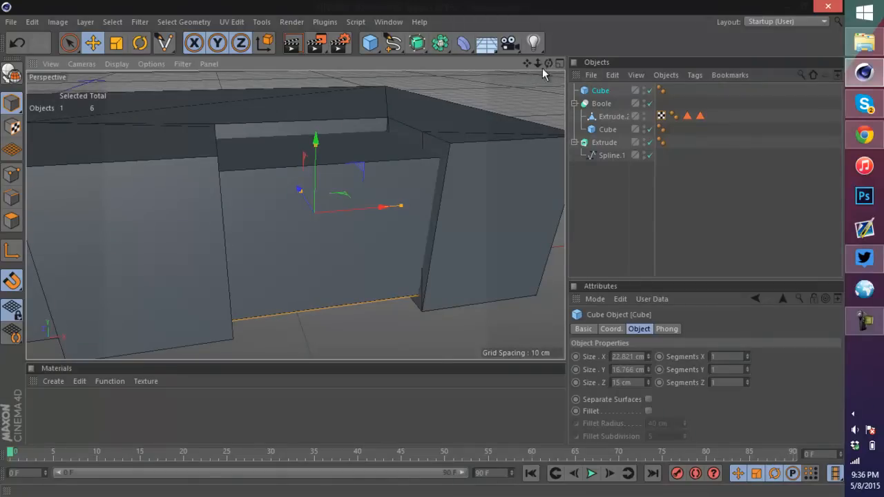
left_click_drag(548, 63, 410, 258)
left_click_drag(414, 300, 426, 307)
scroll(400, 256, "down", 8)
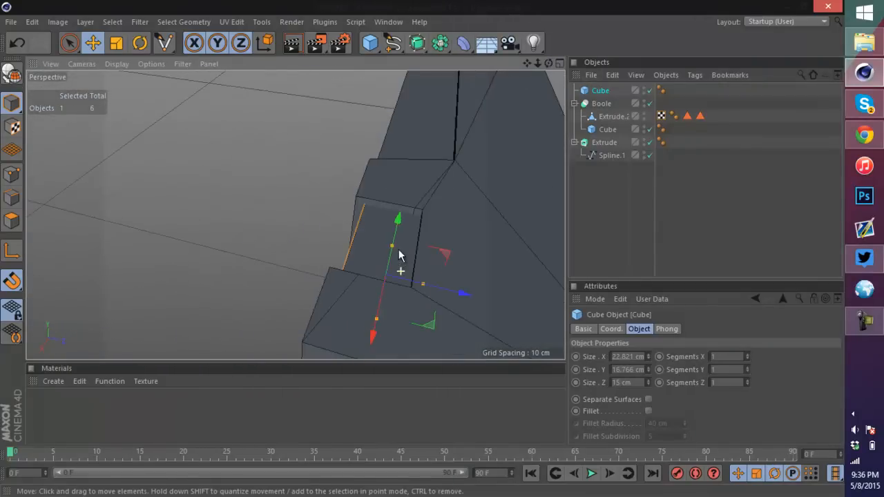
scroll(403, 236, "up", 4)
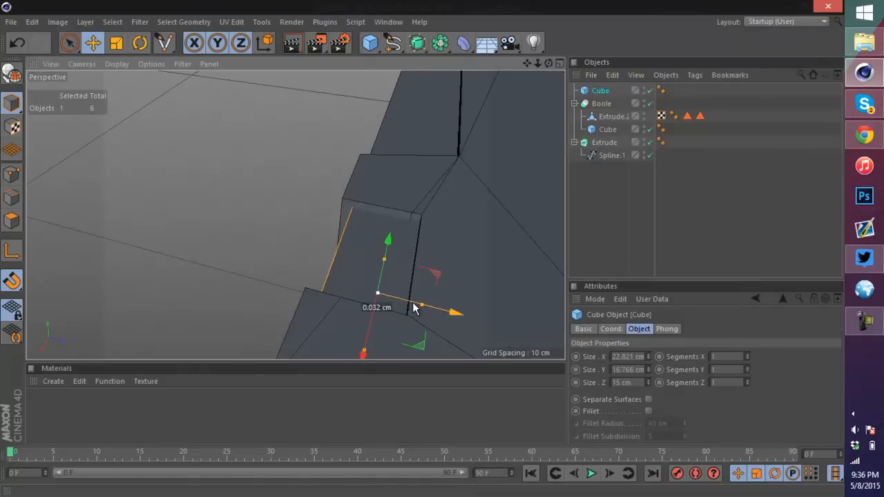
left_click_drag(413, 308, 444, 311)
left_click_drag(548, 63, 421, 250)
scroll(296, 232, "up", 5)
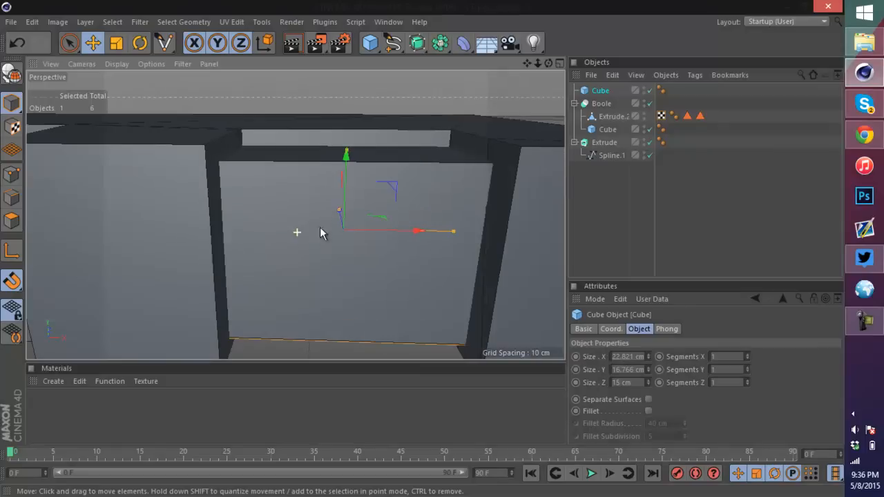
Step: Make the copied cube editable and rename it Trigger
left_click(11, 71)
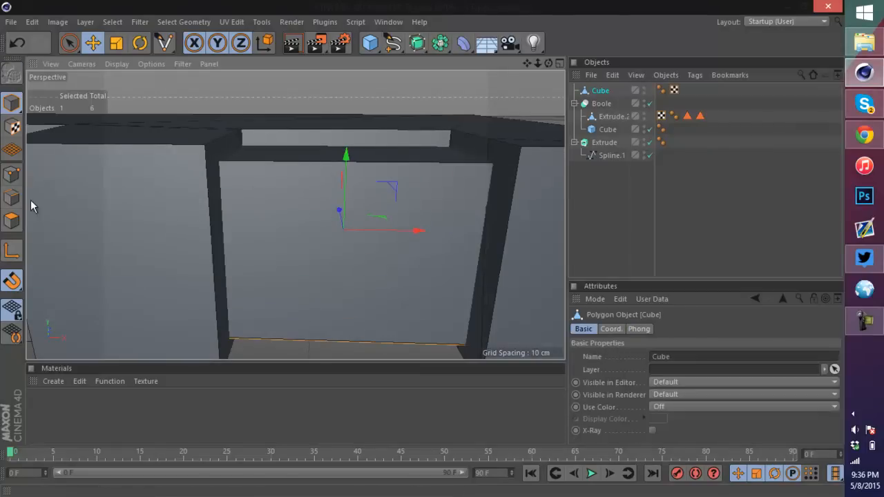
double_click(602, 91)
type("Trigger")
key("Return")
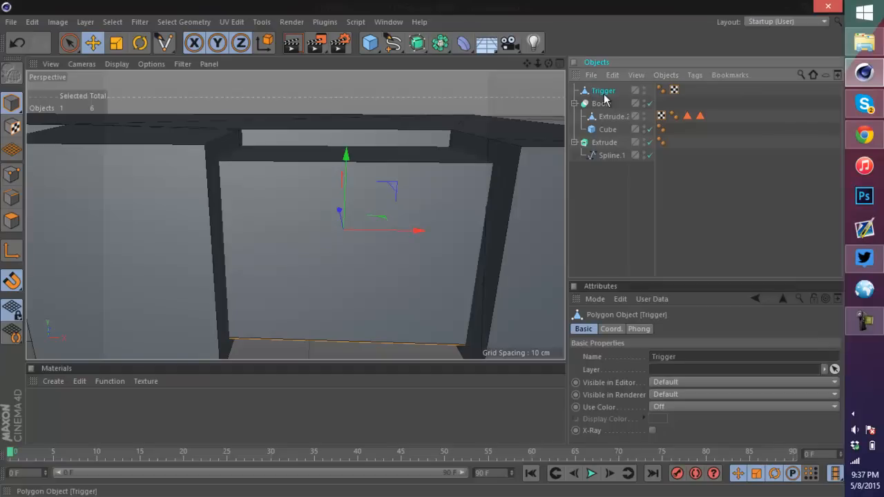
Step: Rename the Boole object to Hilt and the Extrude object to Grip
scroll(493, 114, "down", 5)
left_click(601, 103)
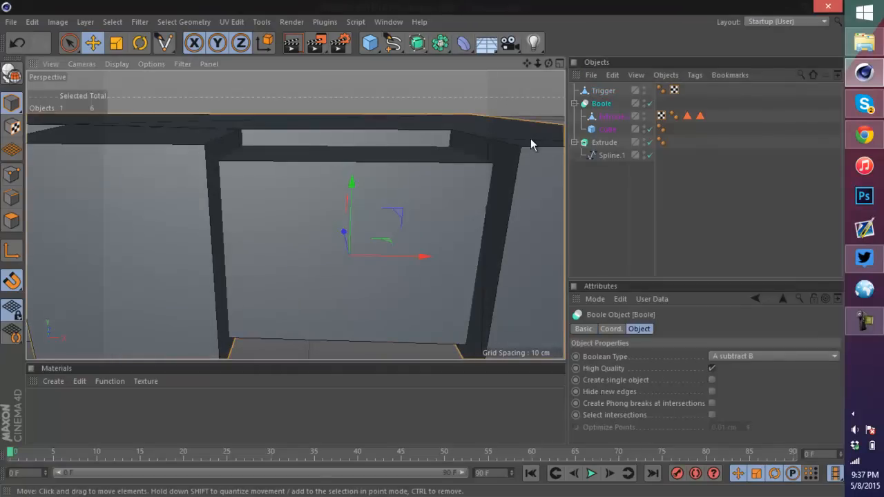
double_click(604, 103)
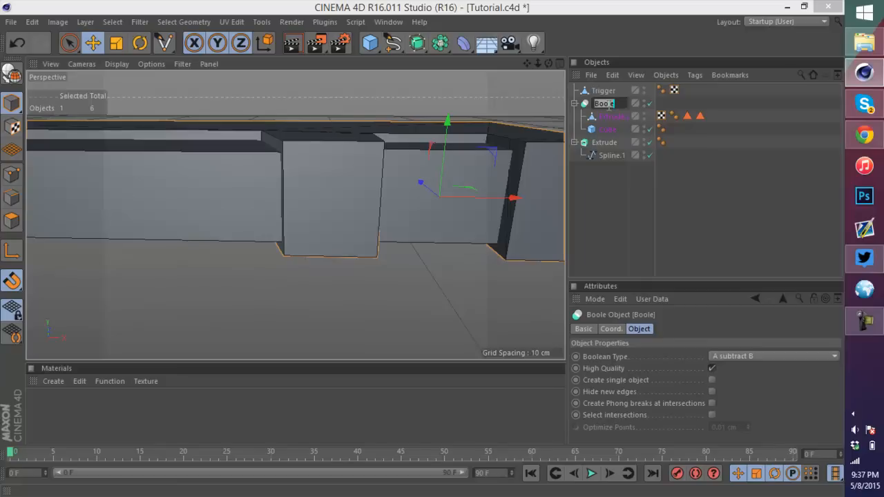
type("Hilt")
key("Return")
double_click(608, 144)
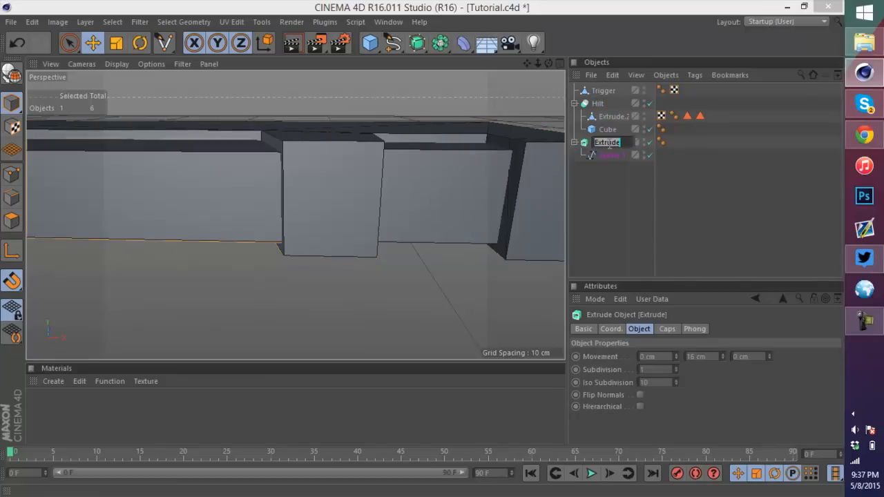
key("Return")
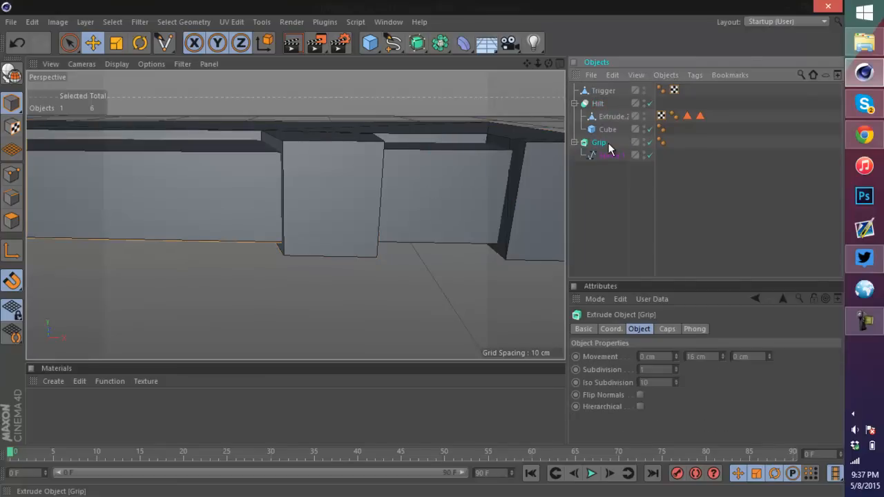
Step: Select the Trigger and pick its front face in polygon mode
left_click(623, 94)
left_click(611, 94)
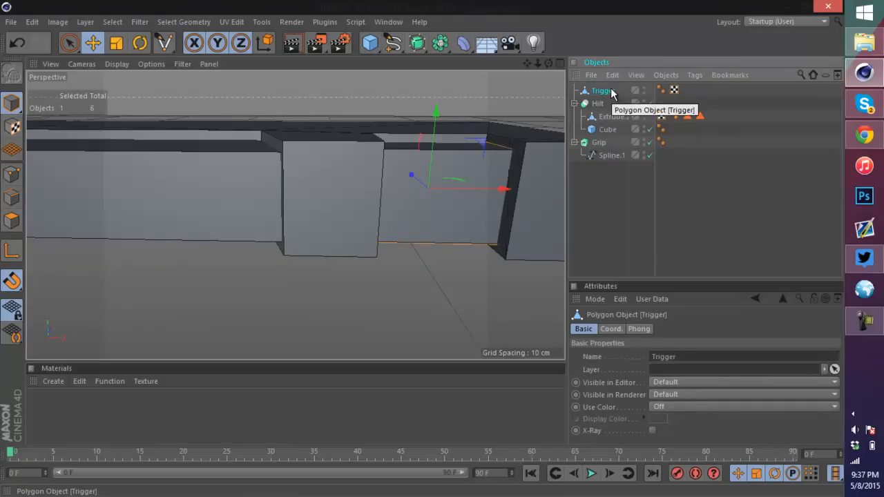
left_click_drag(548, 63, 422, 248)
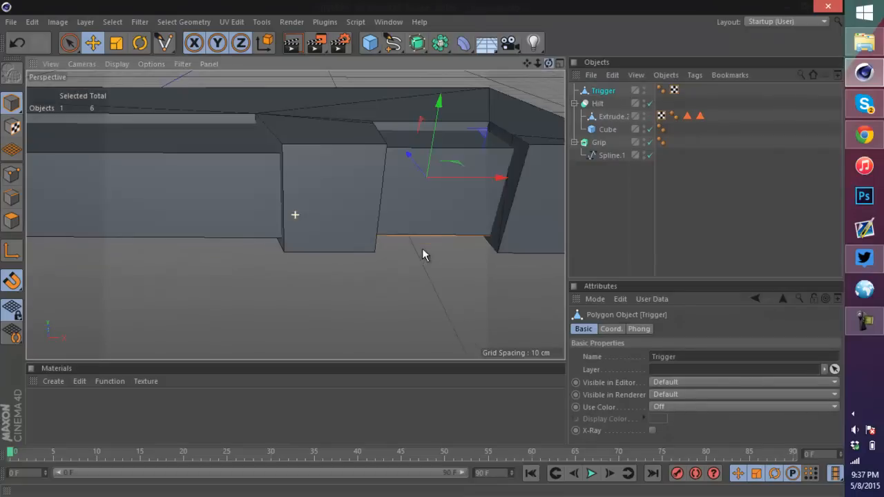
scroll(540, 161, "up", 5)
scroll(512, 143, "down", 5)
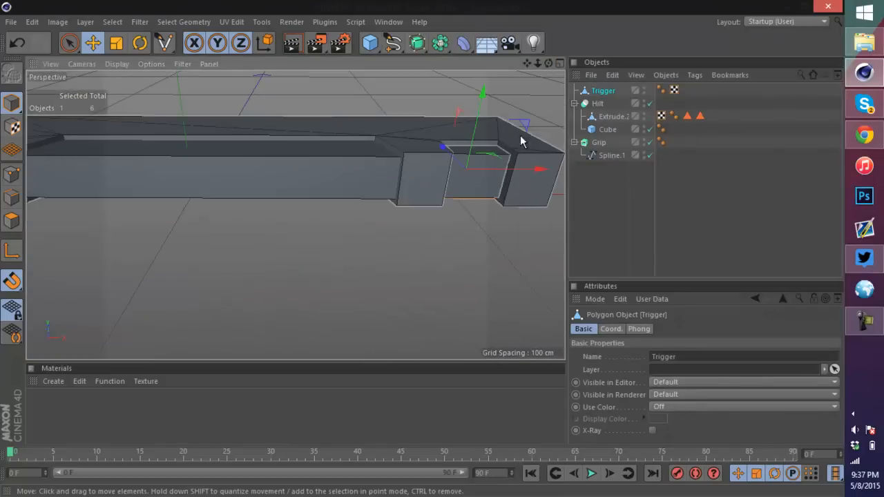
scroll(526, 143, "up", 3)
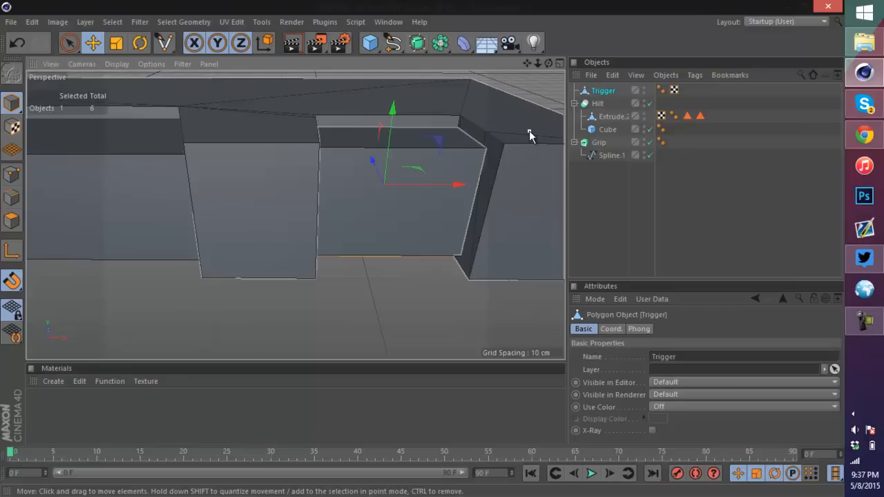
scroll(518, 135, "up", 2)
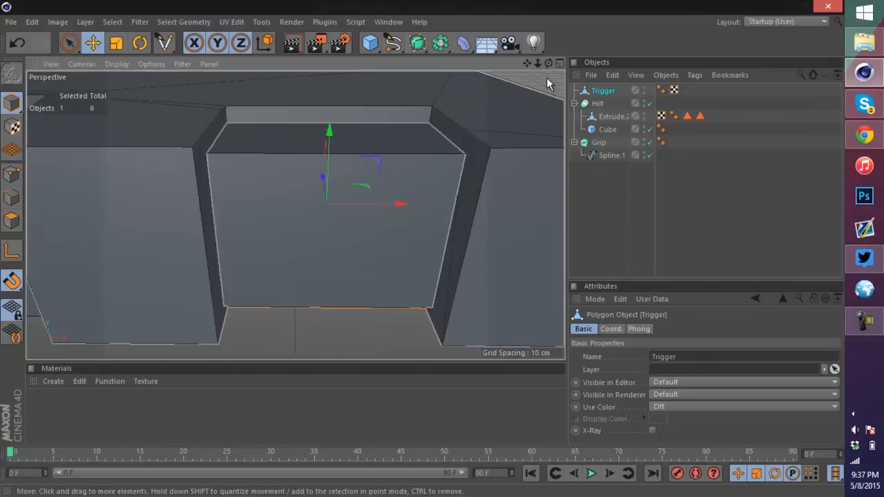
left_click_drag(548, 63, 47, 164)
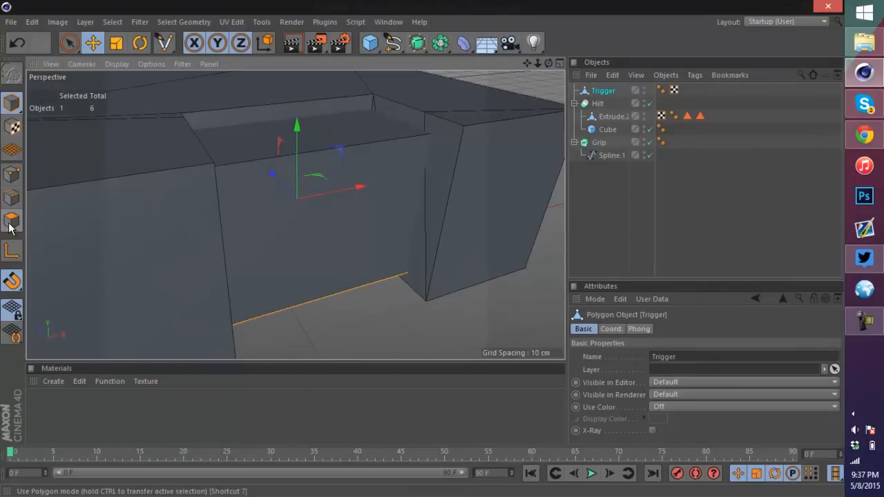
left_click(10, 174)
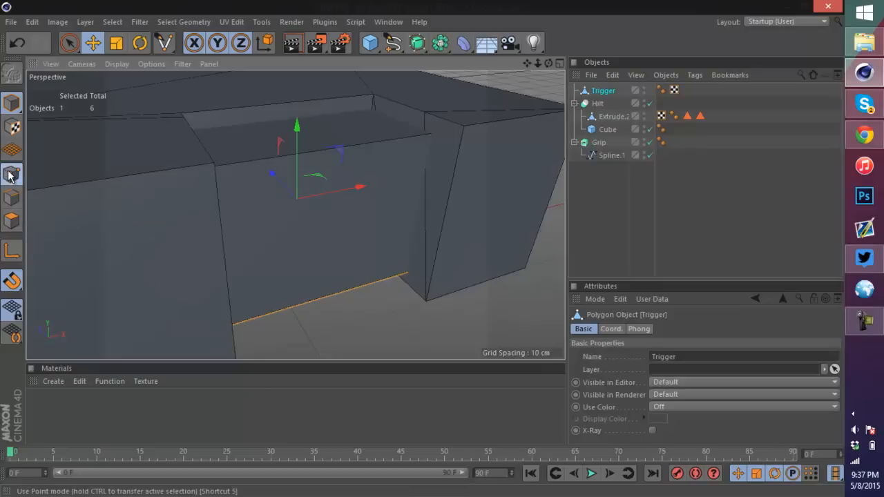
left_click(11, 219)
left_click(364, 207)
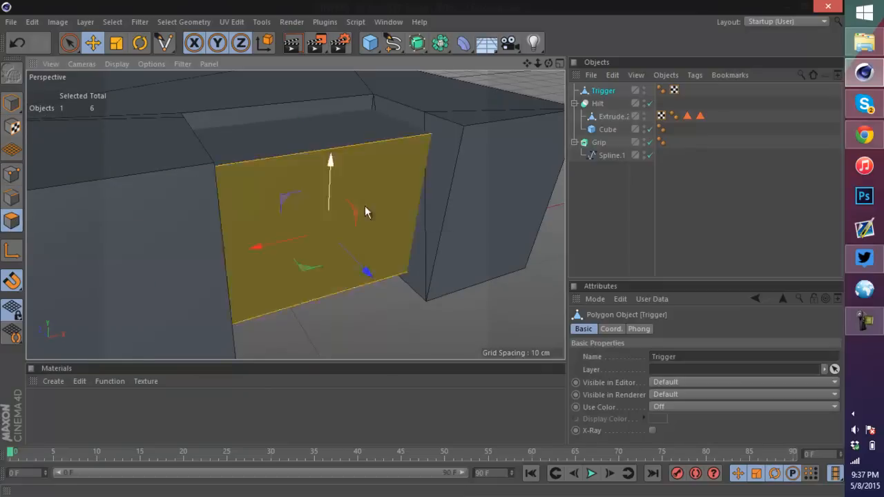
Step: Try to bevel the Trigger's front face, then undo the bevel
right_click(365, 207)
left_click(401, 225)
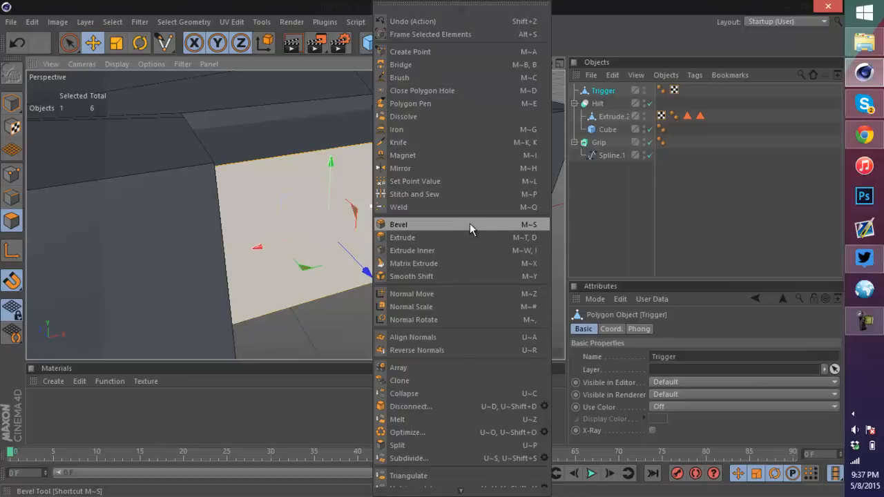
left_click(469, 224)
left_click_drag(393, 160, 406, 198)
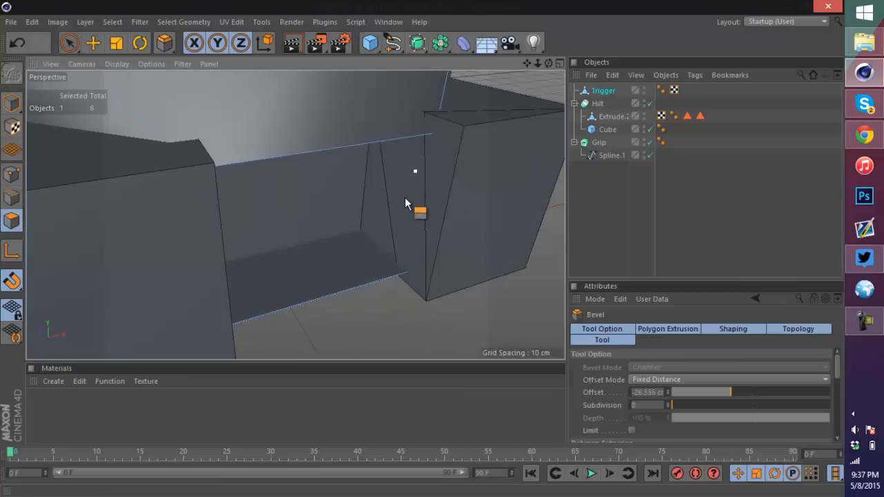
left_click_drag(321, 79, 284, 104)
scroll(281, 120, "down", 15)
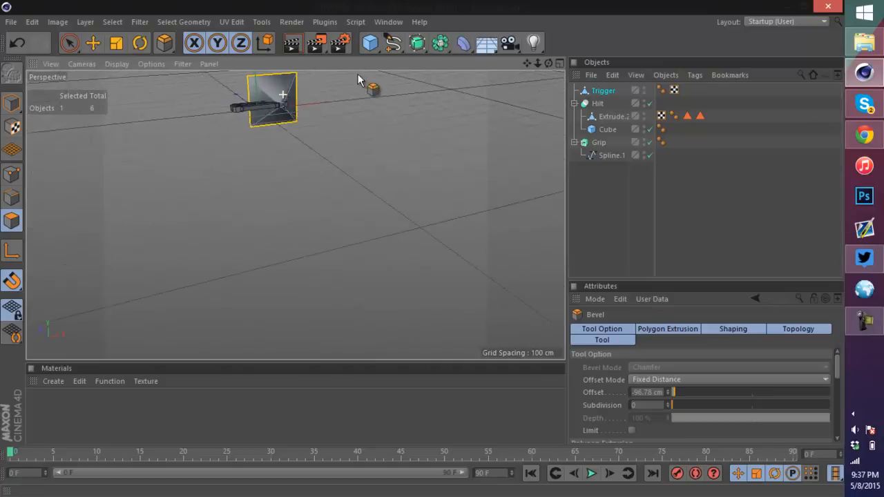
scroll(162, 128, "up", 6)
scroll(163, 129, "up", 6)
key("ctrl+z")
Step: Bevel the Trigger's front face inward by about 0.5 cm
left_click_drag(386, 243, 328, 250)
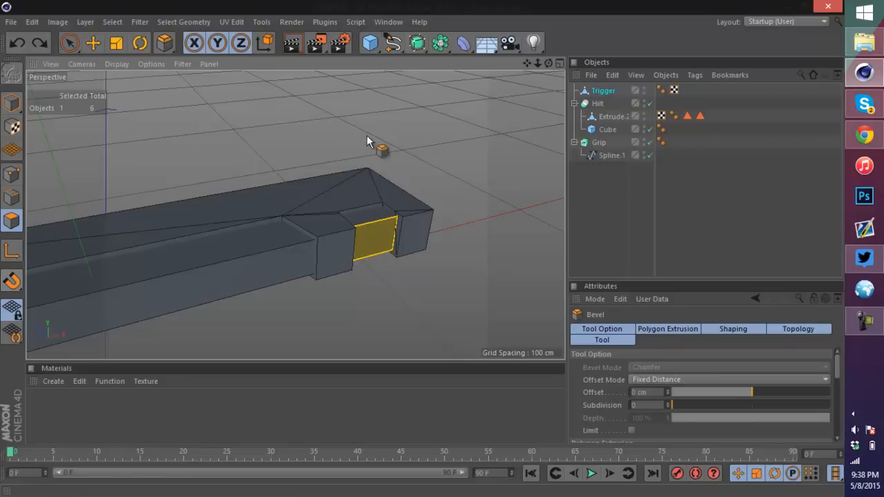
left_click_drag(389, 239, 383, 245)
left_click(392, 226)
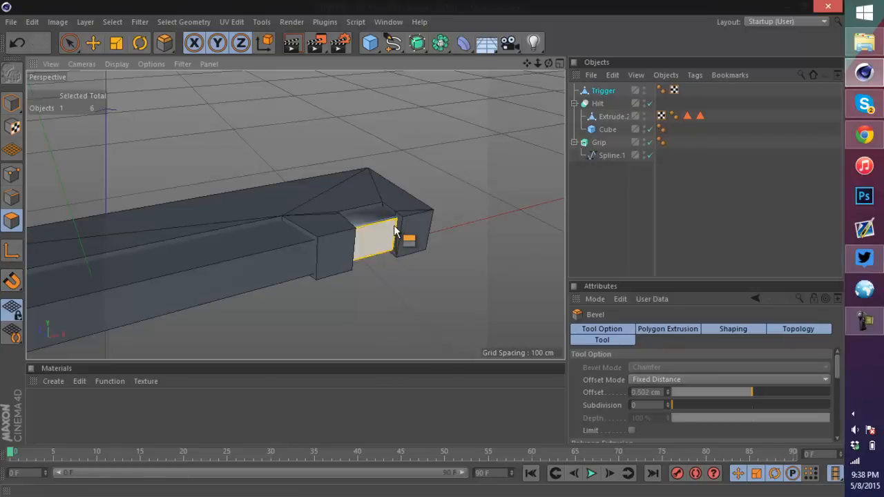
scroll(383, 225, "up", 10)
Step: Bevel the front face again to an offset of about 0.585 cm
right_click(297, 198)
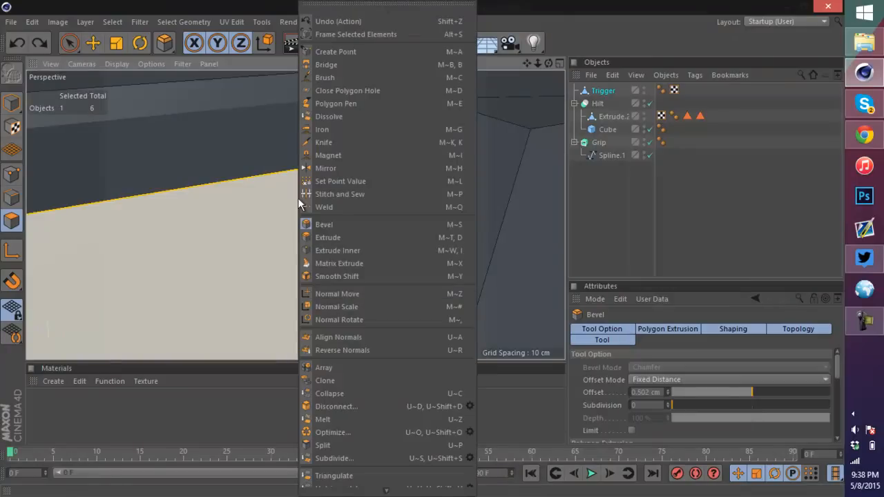
left_click(341, 236)
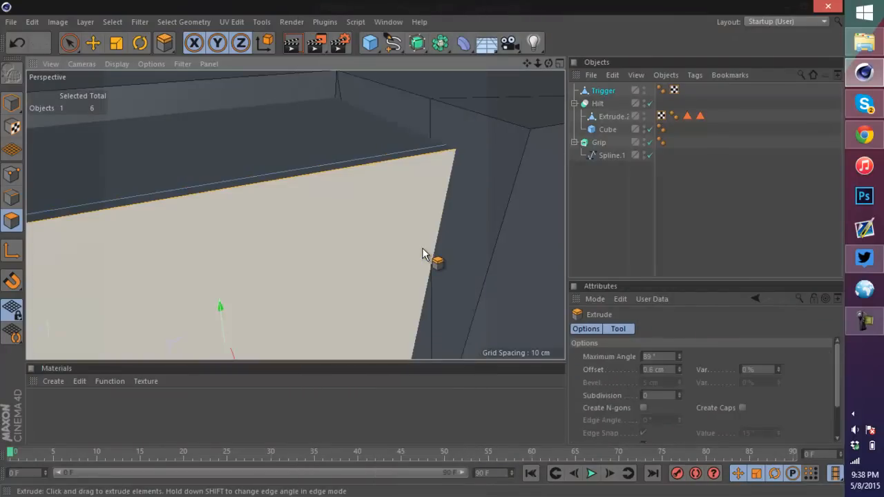
right_click(341, 213)
left_click(348, 221)
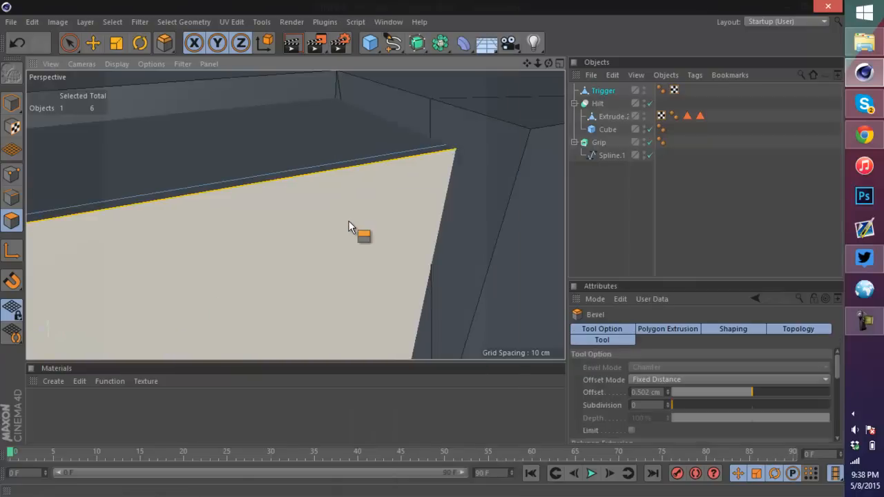
left_click_drag(361, 198, 416, 226)
scroll(415, 222, "down", 5)
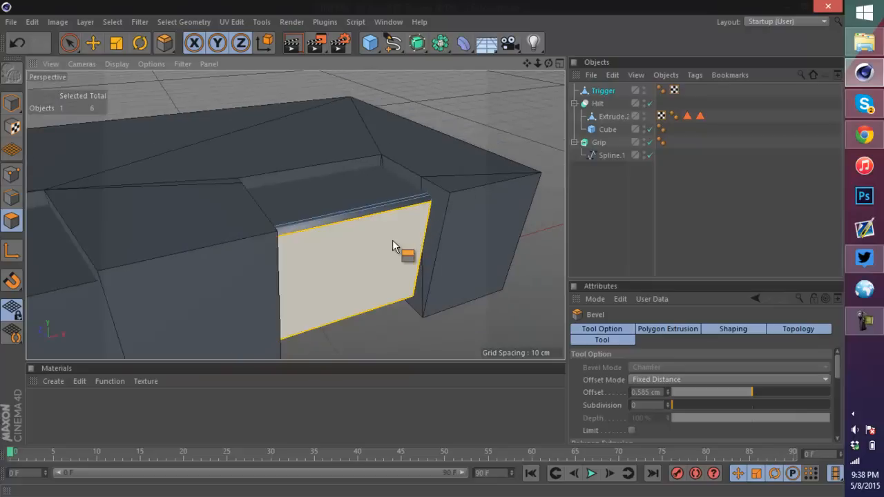
right_click_drag(389, 250, 515, 127, "alt")
Step: Zoom and orbit around the beveled front face of the Trigger to inspect it
left_click_drag(549, 66, 422, 248)
scroll(508, 159, "up", 4)
scroll(515, 159, "up", 4)
scroll(542, 185, "up", 3)
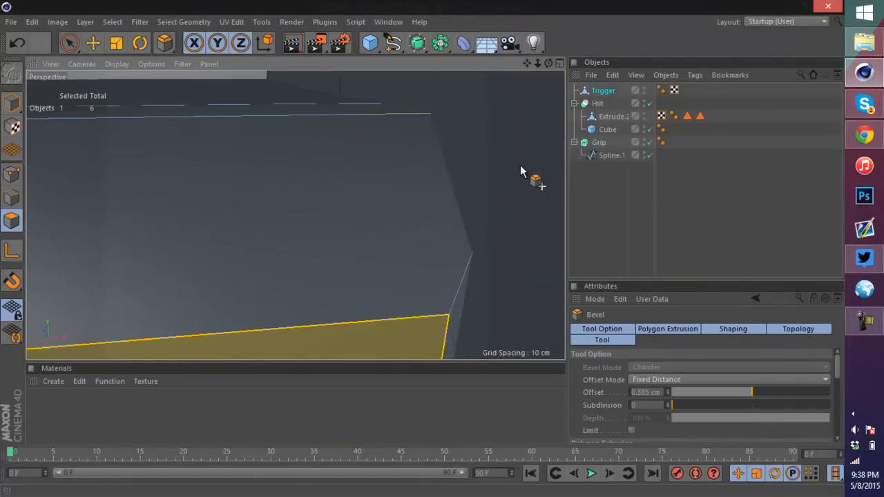
scroll(426, 141, "down", 7)
scroll(426, 146, "down", 5)
scroll(454, 179, "up", 6)
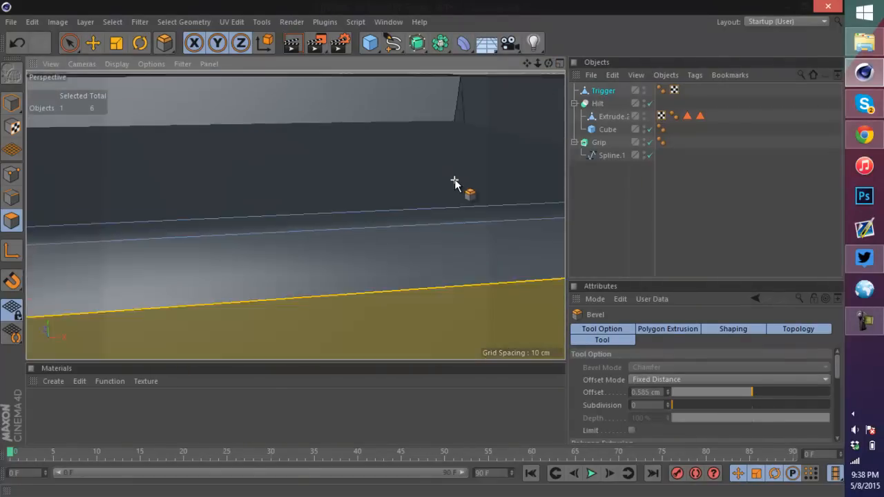
scroll(460, 173, "down", 9)
scroll(499, 187, "up", 4)
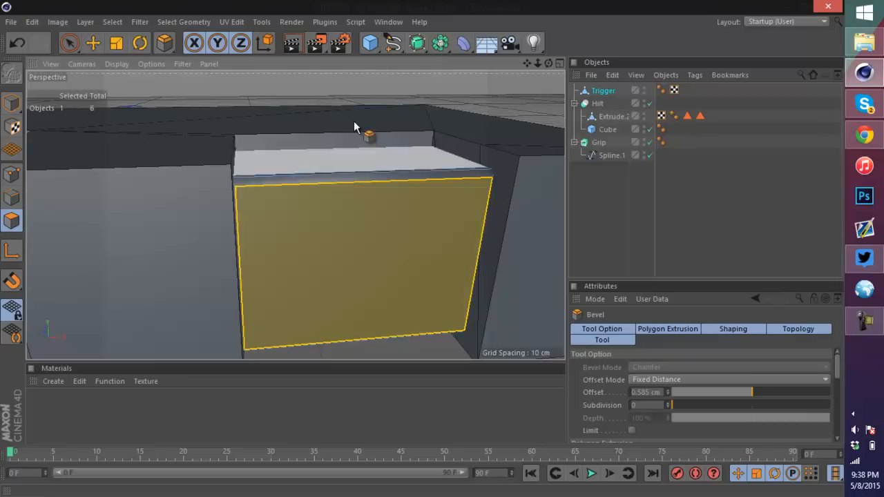
Step: Undo the bevels and the Grip rename
key("ctrl+z")
key("ctrl+z")
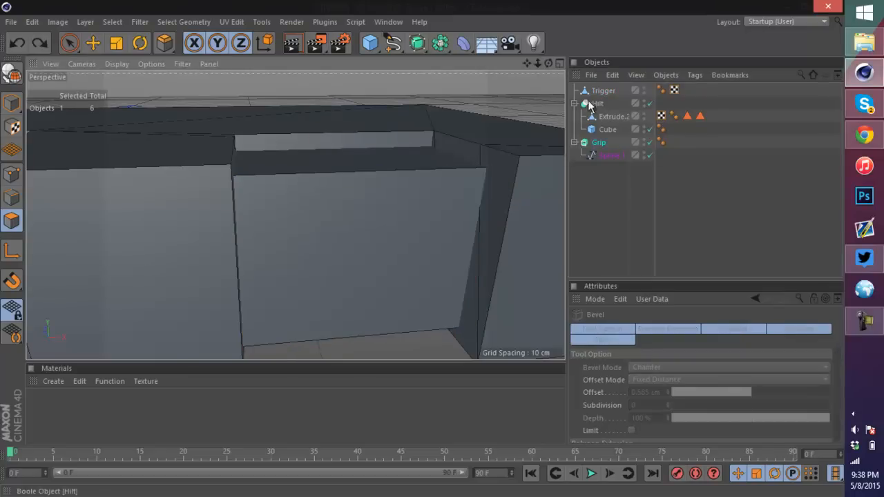
key("ctrl+z")
Step: Return to model mode with the Move tool and select the Trigger object
left_click(607, 144)
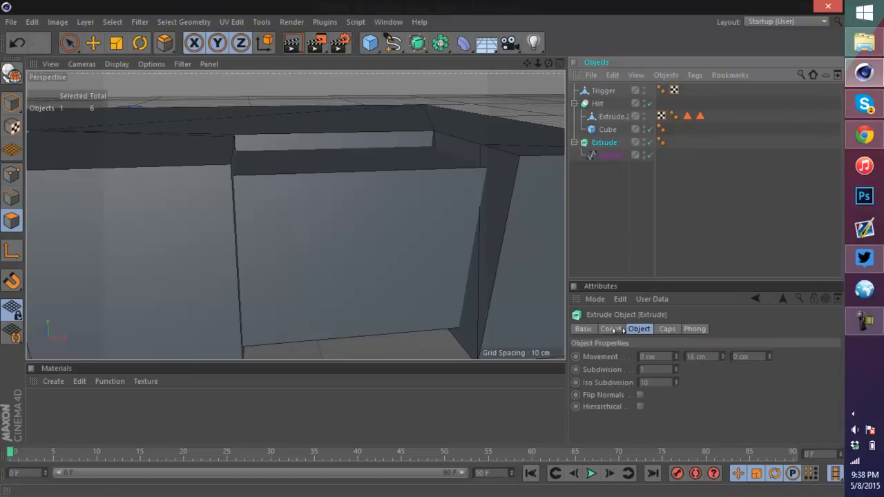
left_click(12, 104)
key("e")
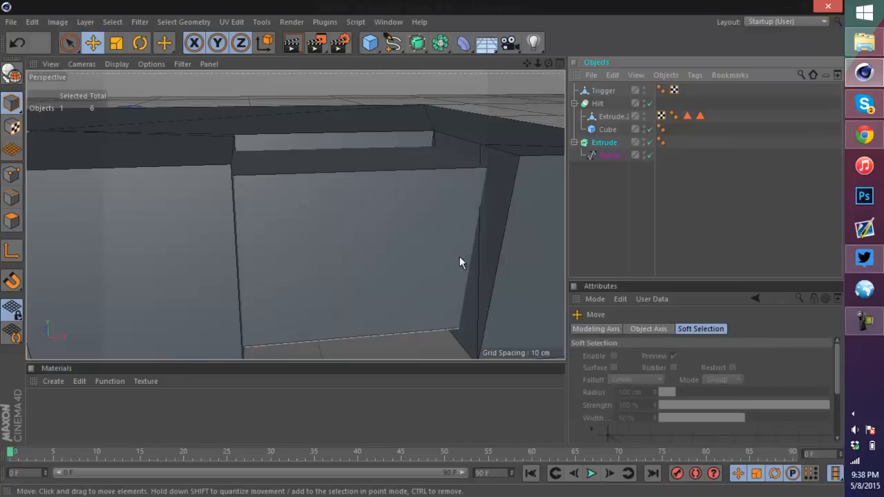
scroll(459, 257, "down", 4)
left_click(442, 221)
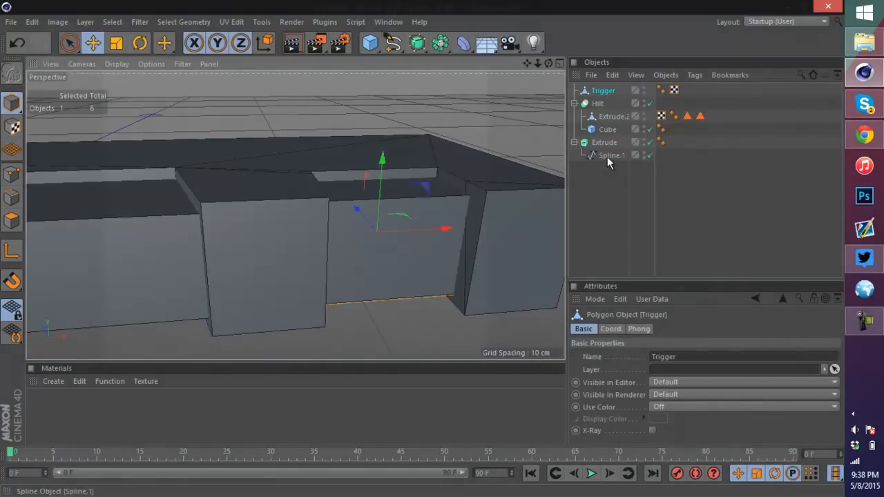
Step: Undo back to the parametric cube before the trigger was converted and renamed
left_click(597, 90)
key("ctrl+z")
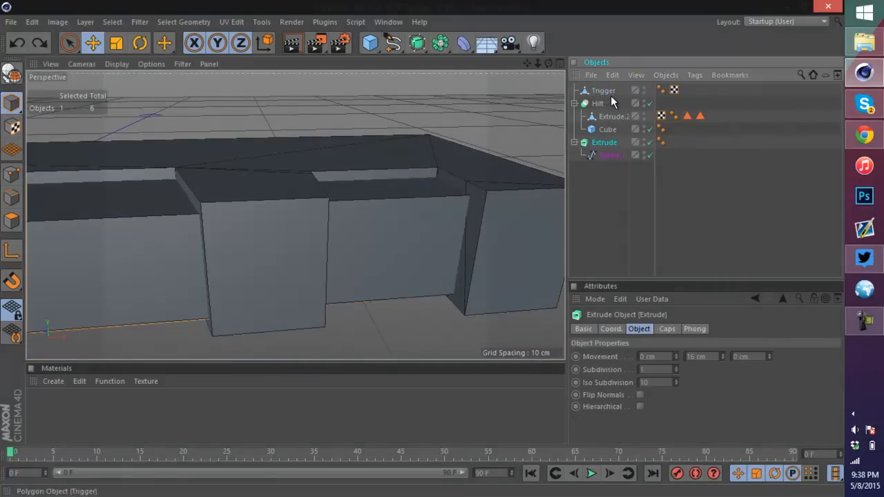
left_click(613, 101)
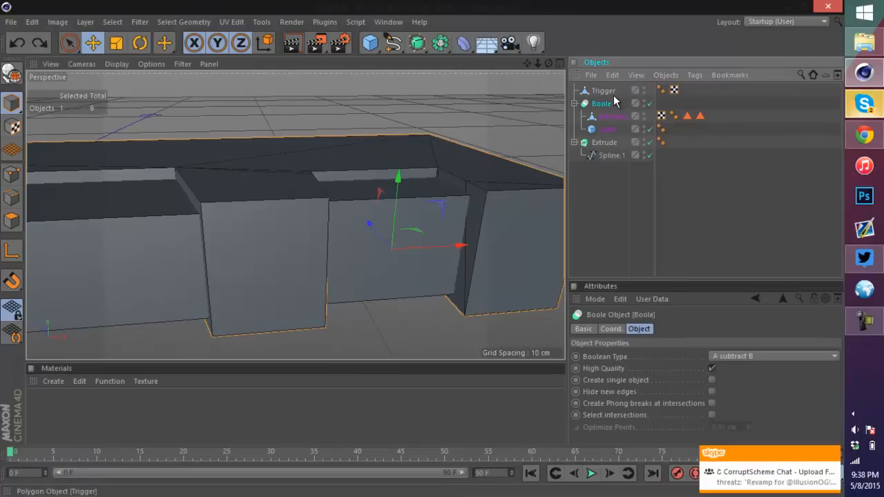
key("ctrl+z")
key("ctrl+z")
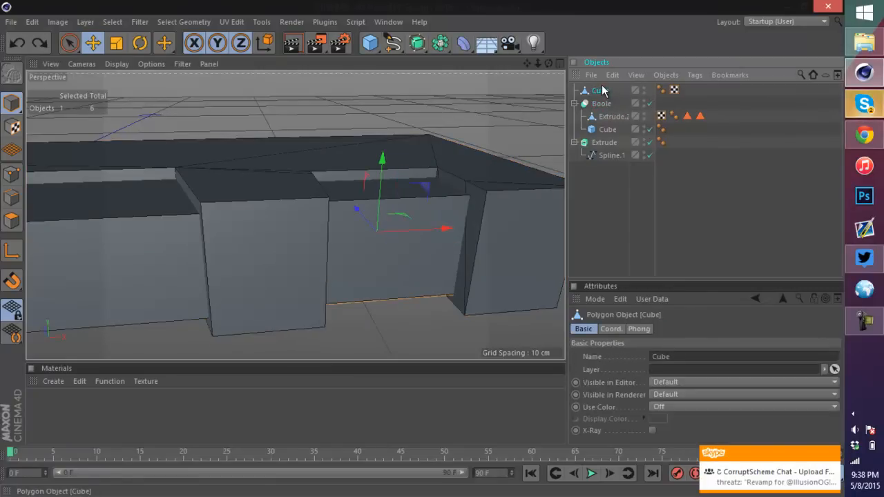
key("ctrl+z")
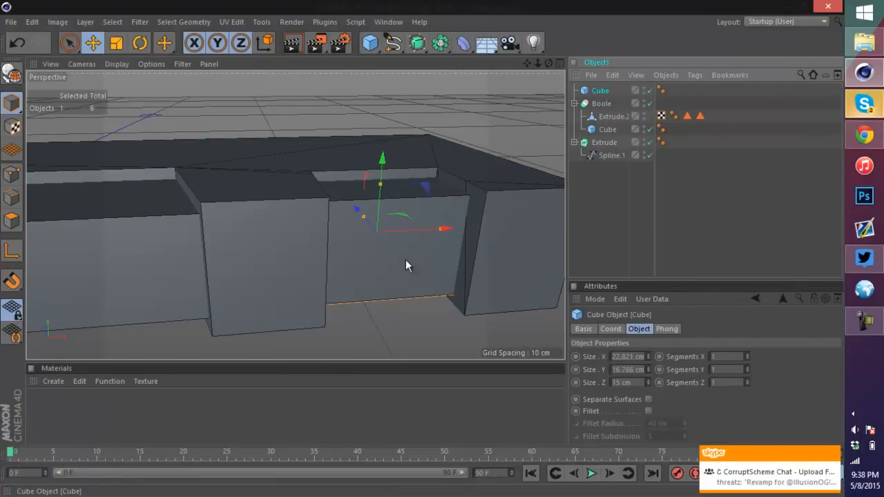
Step: Narrow the cube to about 21.9 cm wide and rename it Trigger
scroll(405, 266, "up", 10)
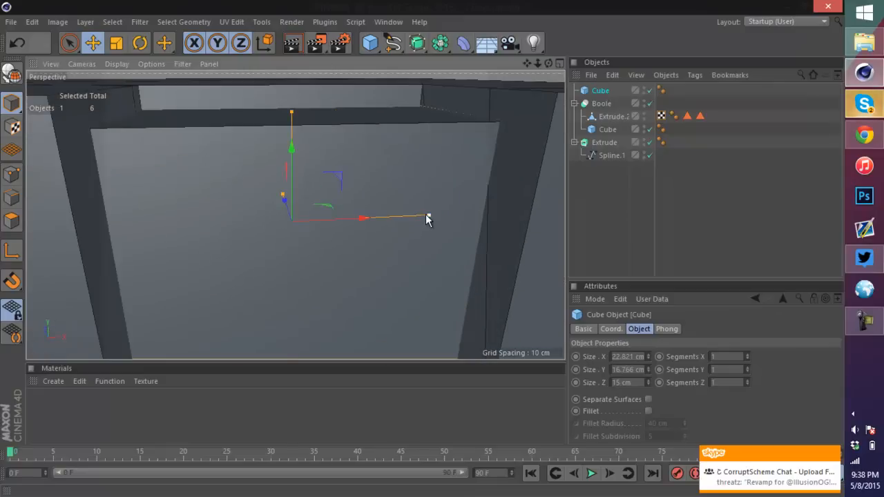
left_click_drag(426, 218, 424, 216)
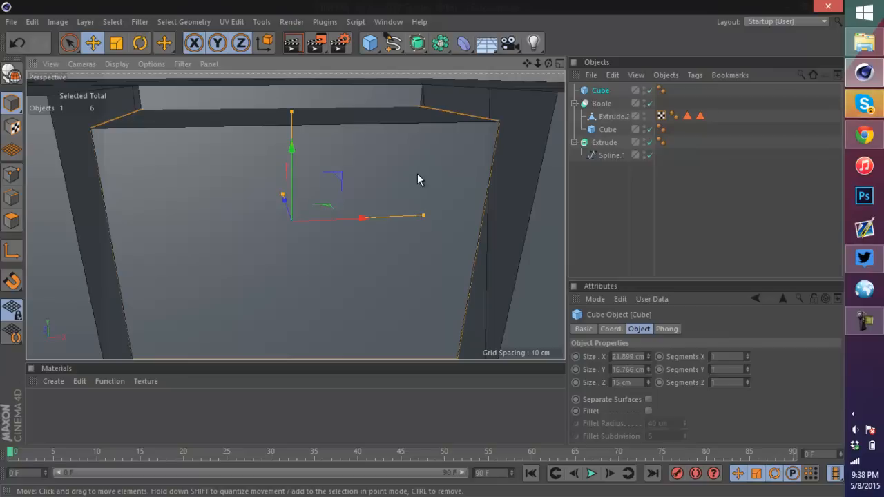
double_click(599, 91)
type("Trigger")
key("Return")
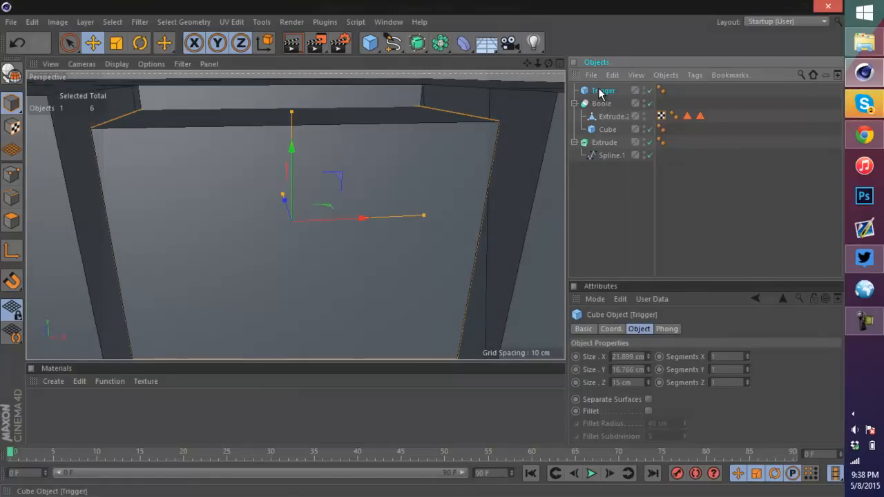
Step: Rename the Boole object to hilt and the Extrude object to Grip
double_click(603, 105)
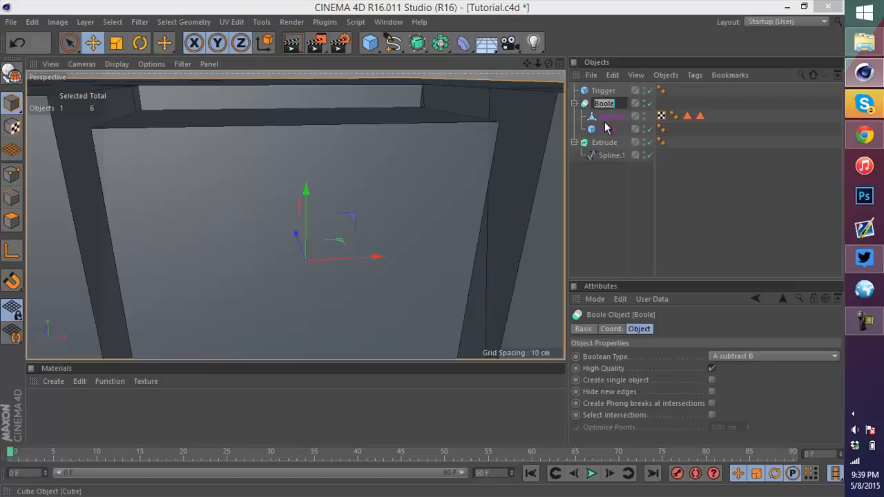
type("hilt")
key("Return")
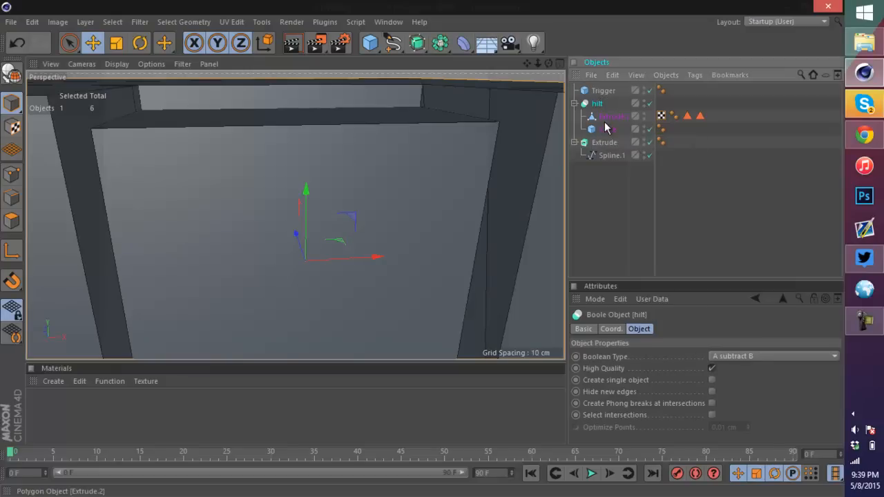
double_click(598, 143)
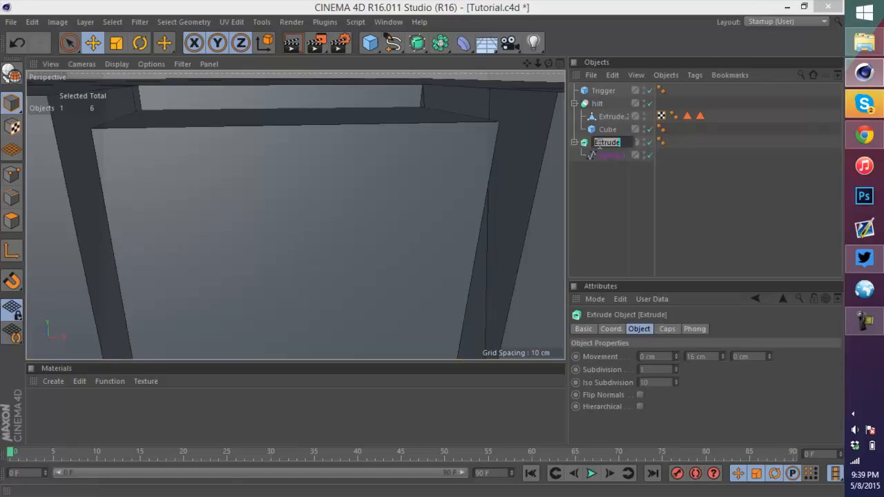
type("Grip")
key("Return")
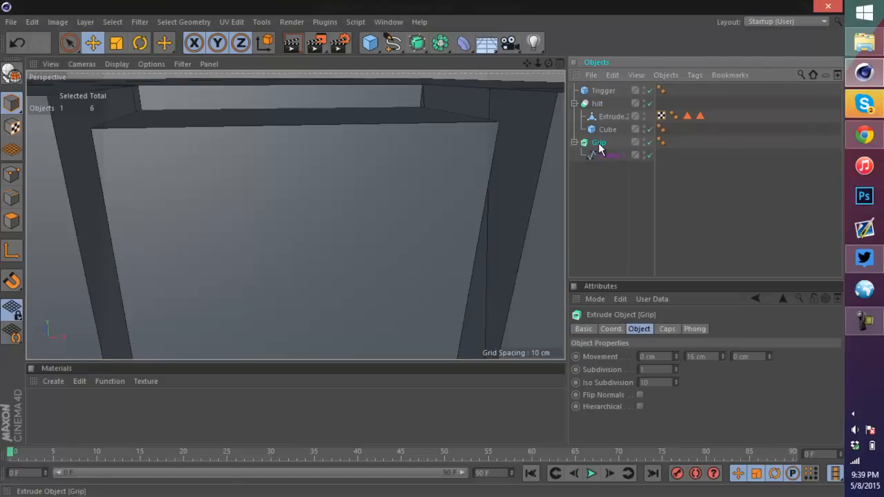
Step: Make the Trigger editable and bevel its front face with an offset of about 0.627 cm
left_click(603, 91)
left_click(11, 75)
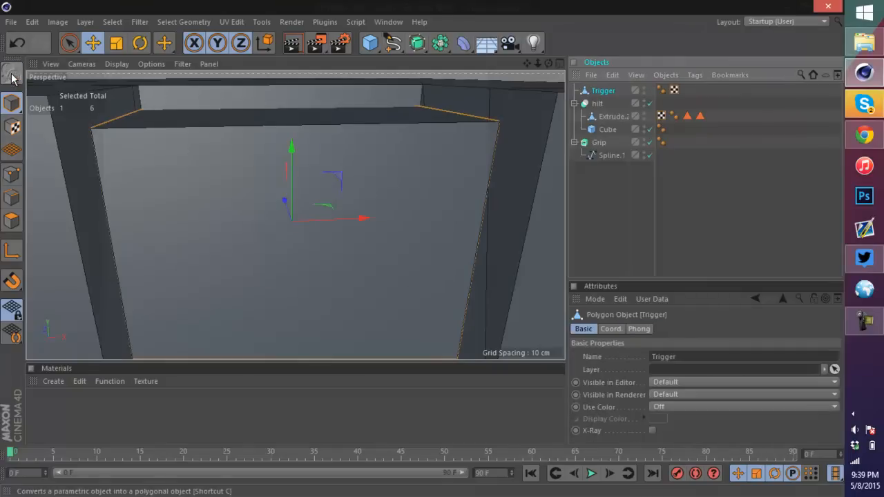
left_click(11, 220)
left_click(350, 206)
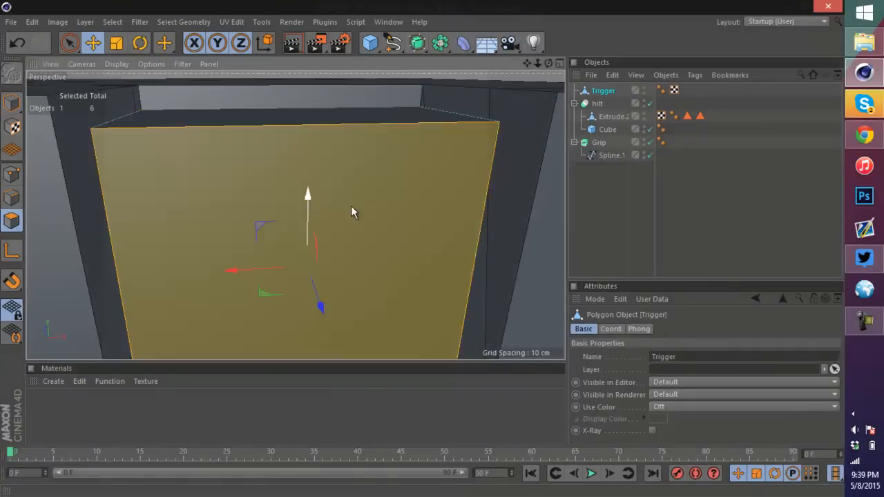
right_click(351, 207)
left_click(371, 226)
left_click_drag(405, 198, 409, 201)
Step: Orbit and zoom around the beveled Trigger face in model mode to inspect it
left_click_drag(549, 63, 421, 248)
scroll(453, 156, "down", 3)
right_click(421, 169)
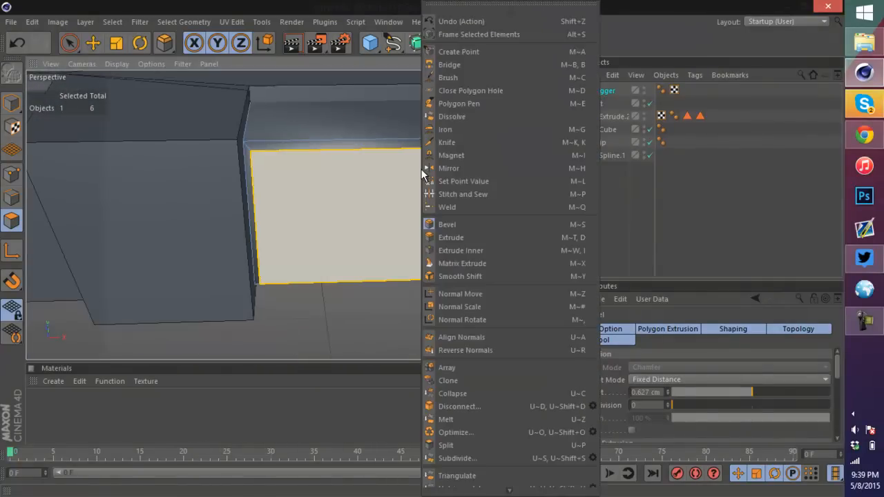
left_click(772, 227)
scroll(406, 193, "down", 3)
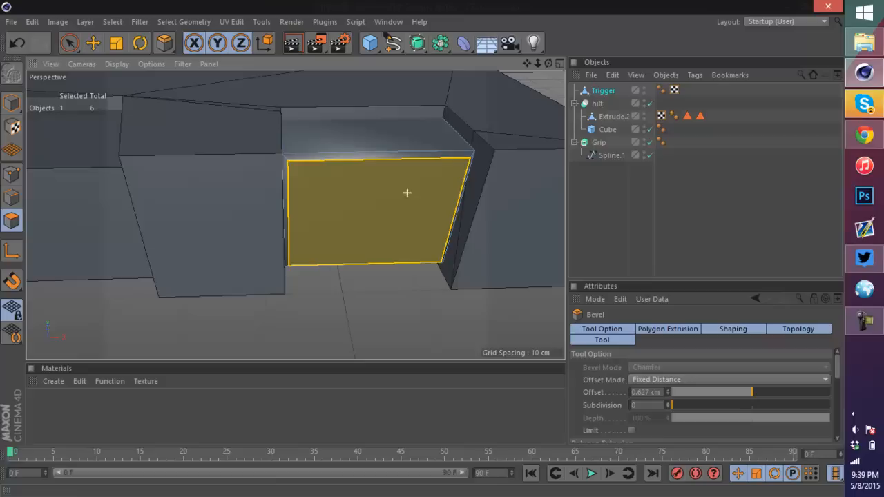
left_click(12, 104)
scroll(491, 169, "down", 5)
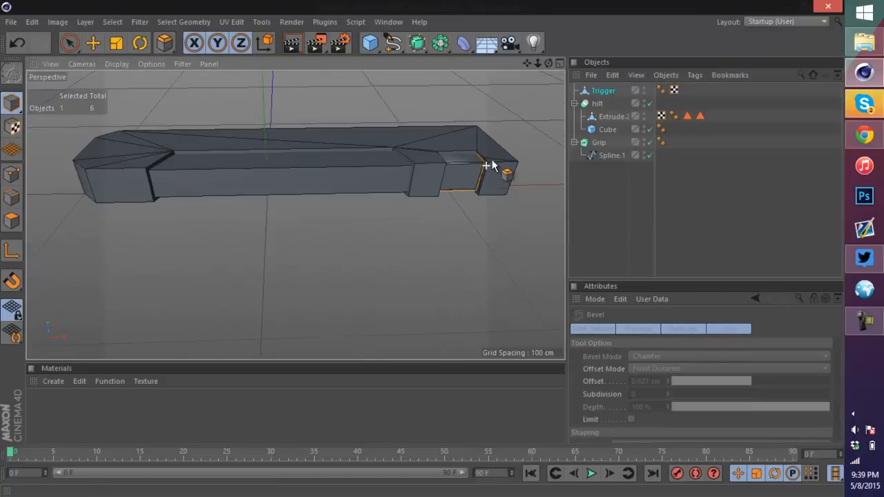
scroll(491, 164, "up", 6)
left_click_drag(548, 63, 426, 255)
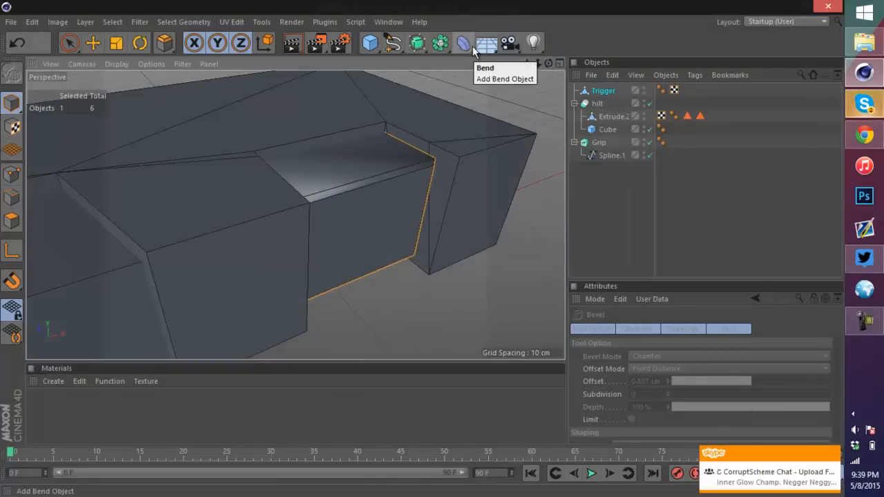
left_click(560, 63)
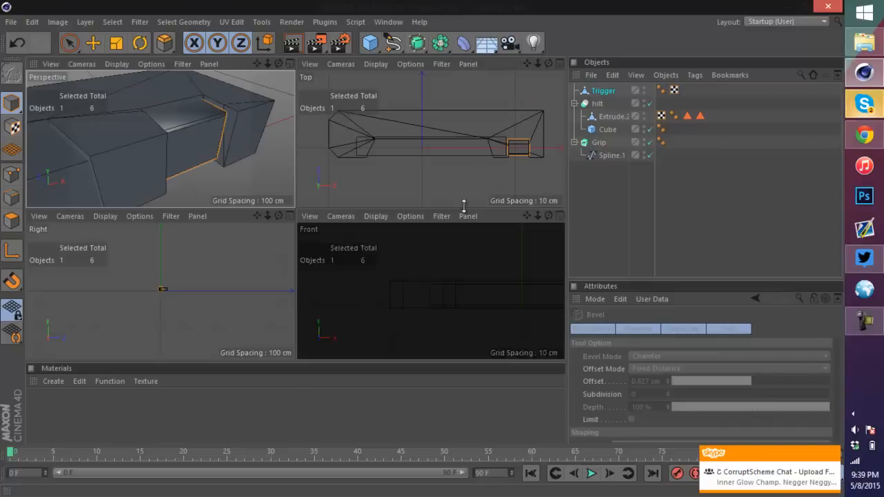
mouse_move(175, 298)
right_mouse_down("alt")
mouse_move(212, 279)
mouse_move(34, 281)
right_mouse_up("alt")
left_click(393, 43)
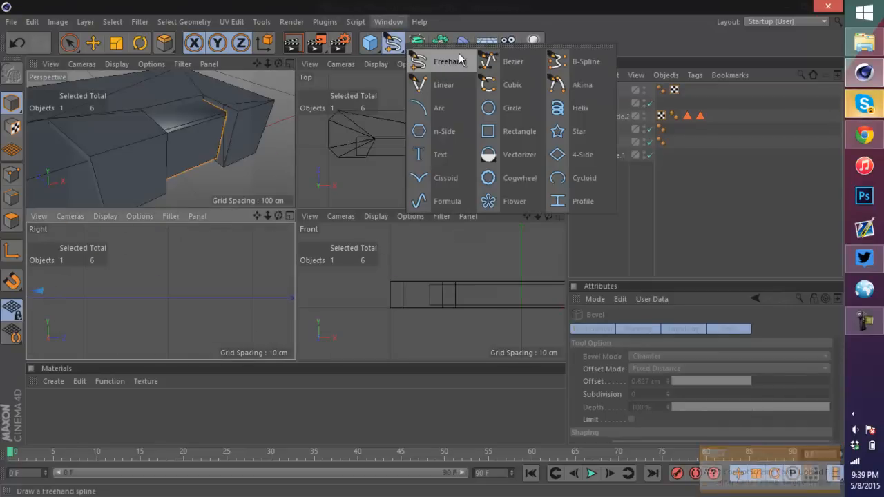
left_click(505, 60)
left_click(167, 295)
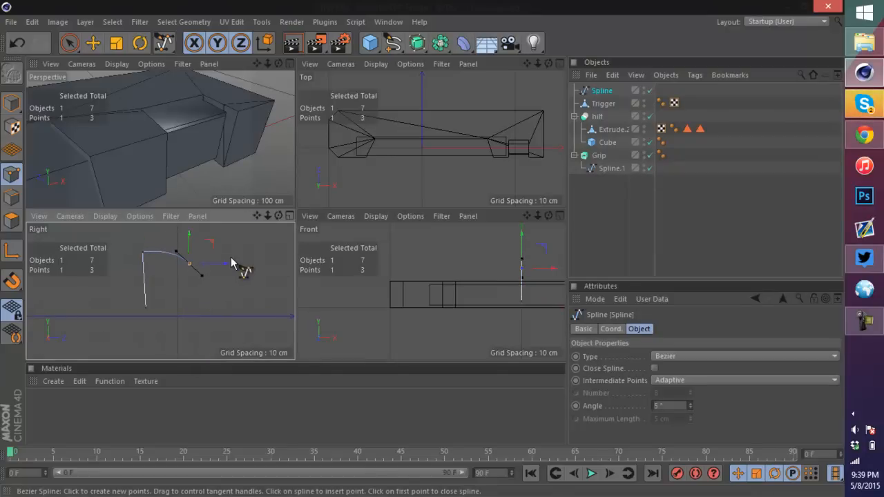
left_click(228, 303)
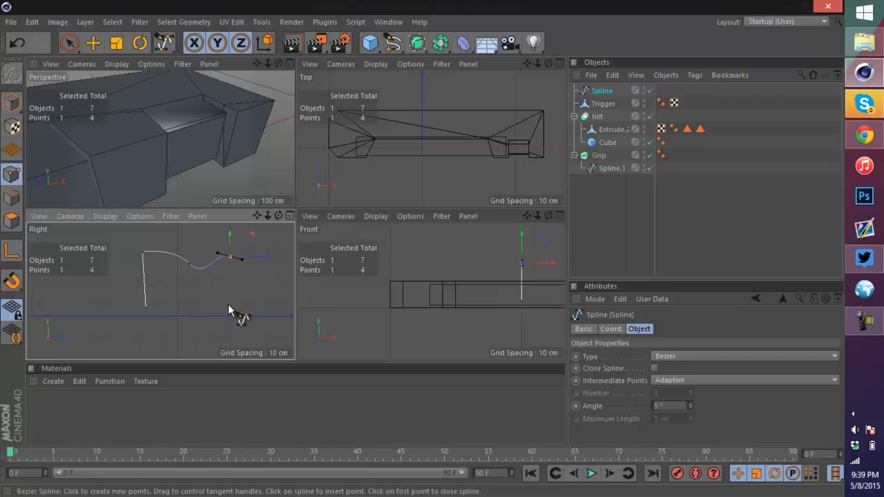
left_click(145, 306)
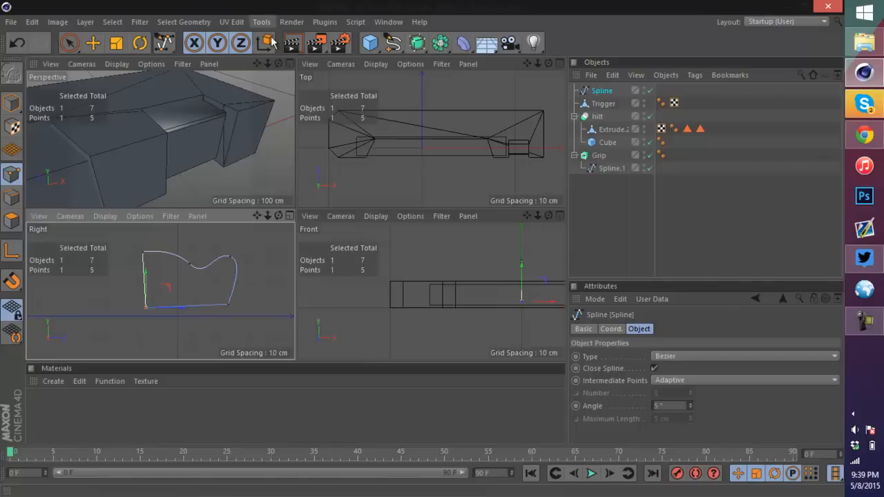
left_click(291, 63)
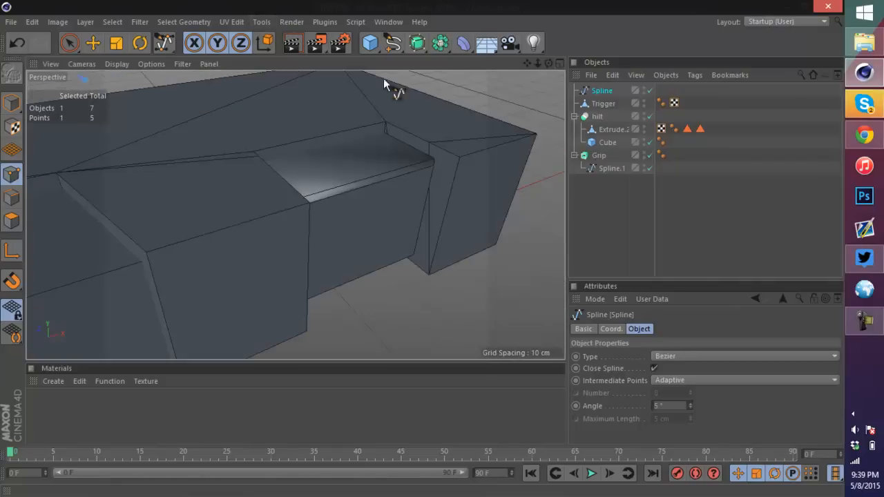
key("Delete")
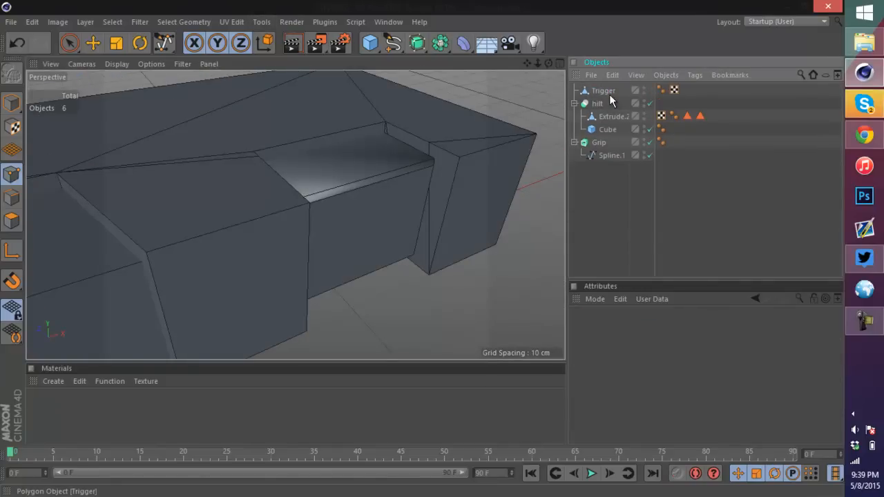
Step: Examine the whole sword model from several angles and activate the Move tool in model mode
left_click(867, 108)
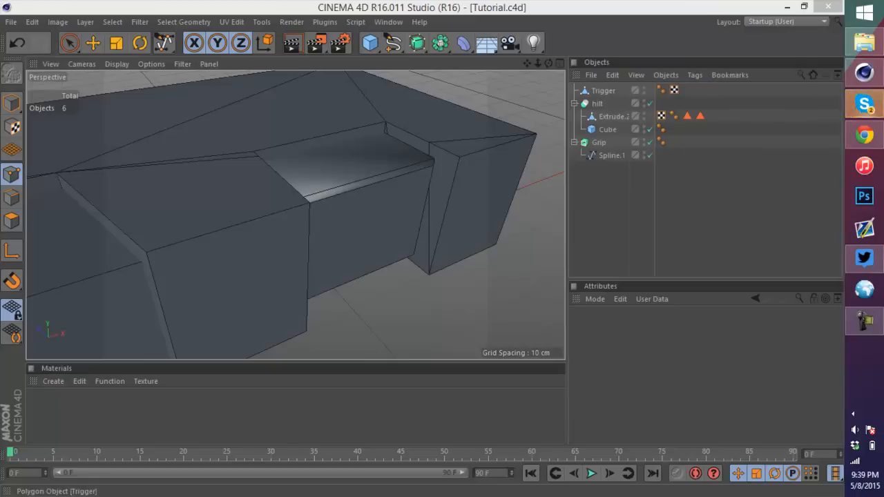
left_click(753, 259)
left_click_drag(536, 63, 422, 248)
scroll(110, 191, "up", 5)
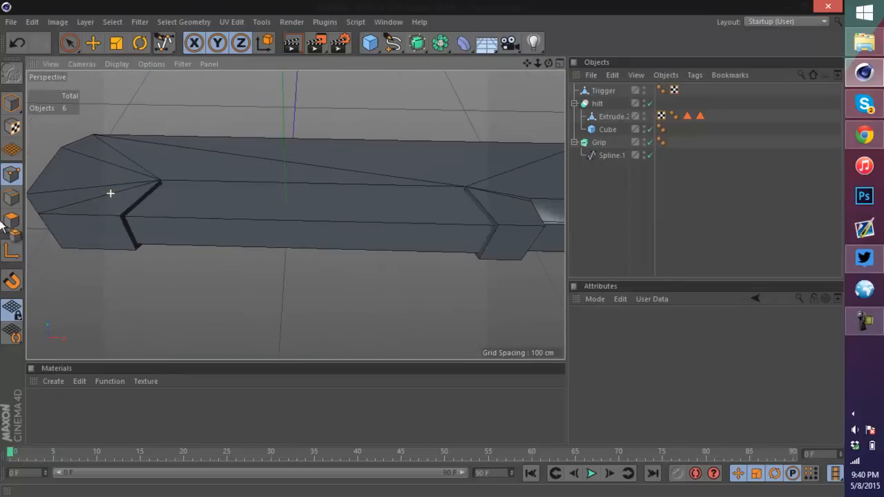
left_click_drag(548, 63, 422, 250)
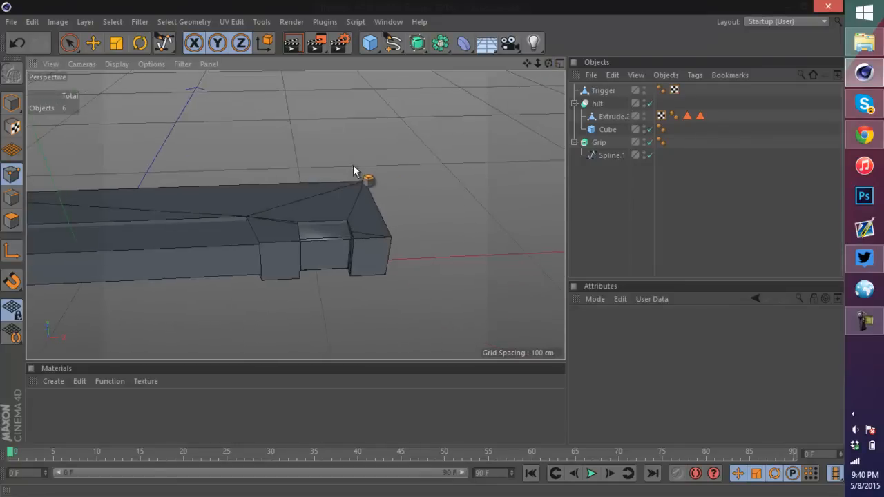
scroll(339, 169, "down", 6)
scroll(220, 178, "up", 3)
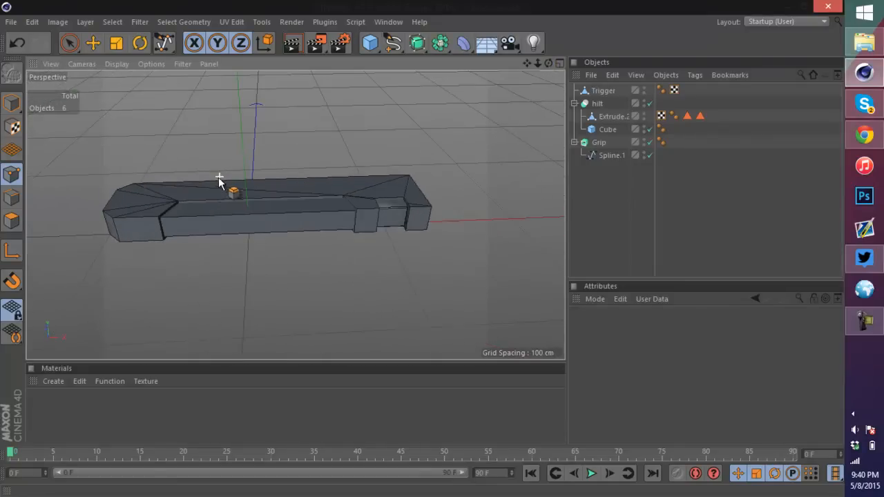
left_click(93, 44)
left_click(11, 103)
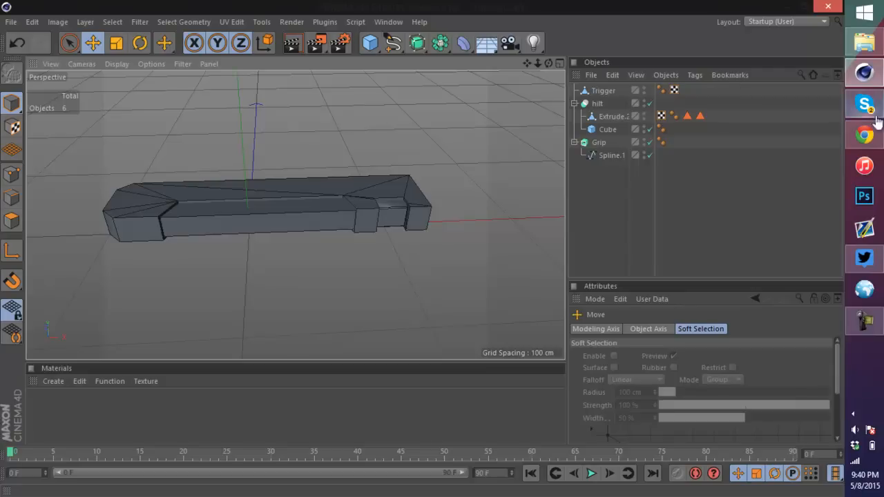
Step: Switch to the reference image viewer and zoom into the sword's hilt and trigger area
left_click(863, 69)
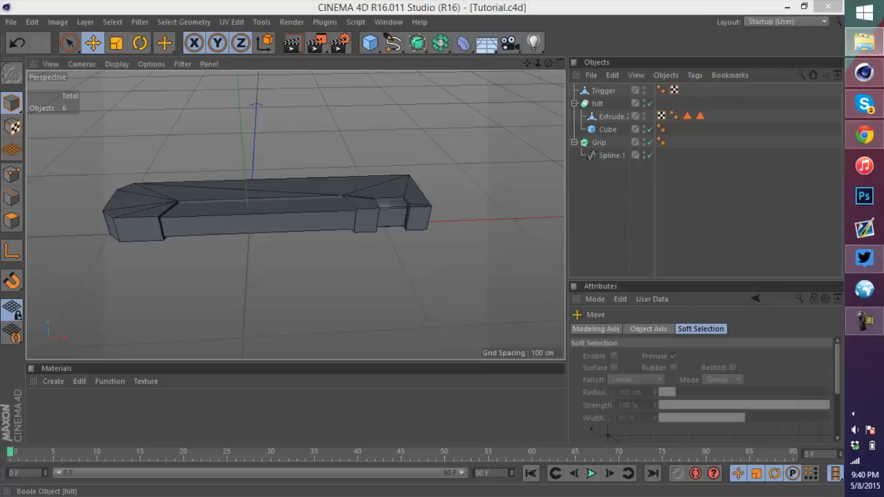
scroll(681, 212, "up", 5)
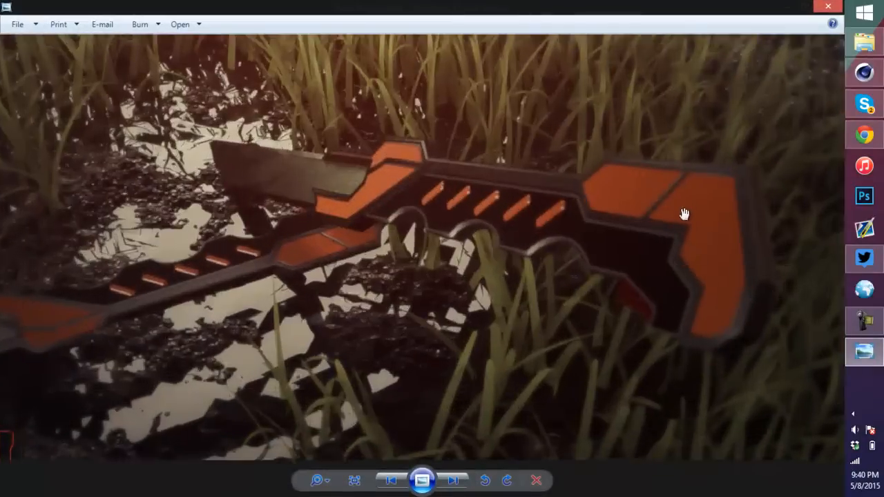
left_click_drag(586, 290, 644, 171)
left_click_drag(489, 99, 453, 240)
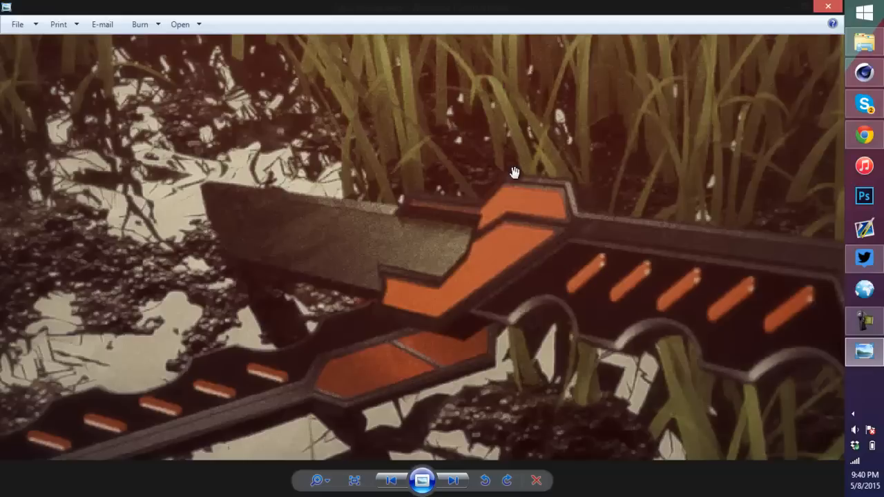
Step: Return to the model in a maximized Top view and start a linear spline around the hilt's left end, placing four points
scroll(463, 174, "down", 3)
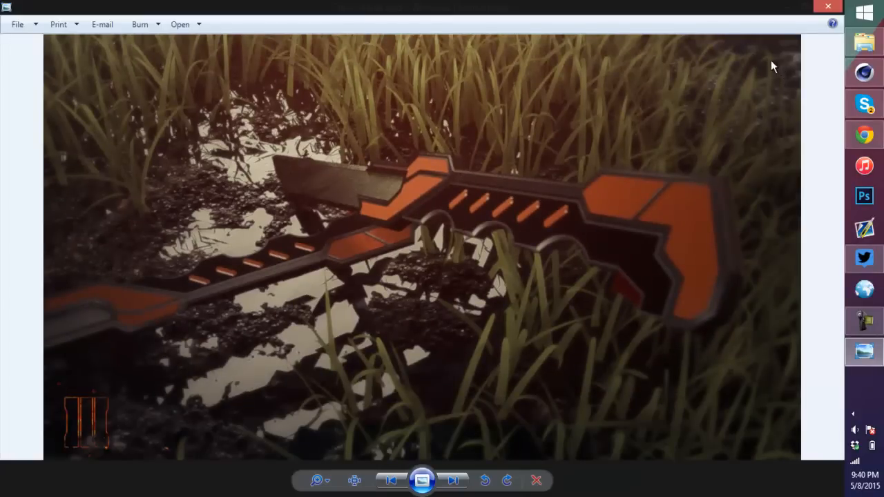
left_click(830, 5)
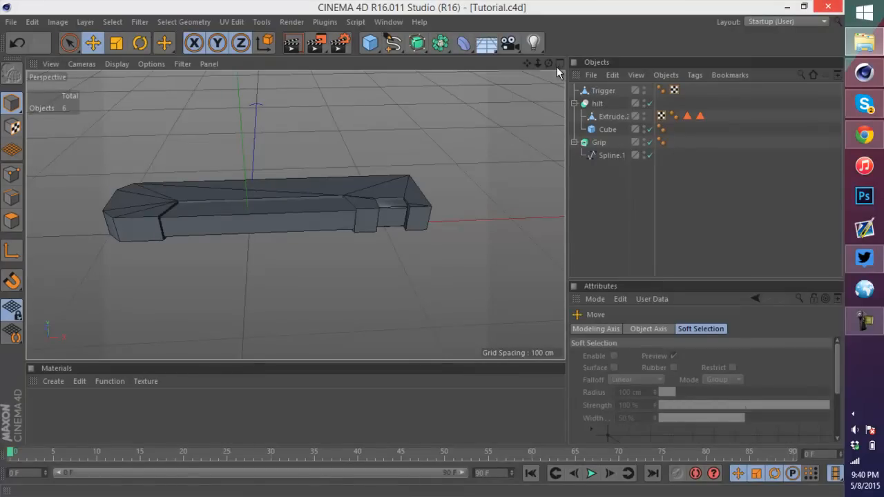
left_click_drag(548, 64, 422, 253)
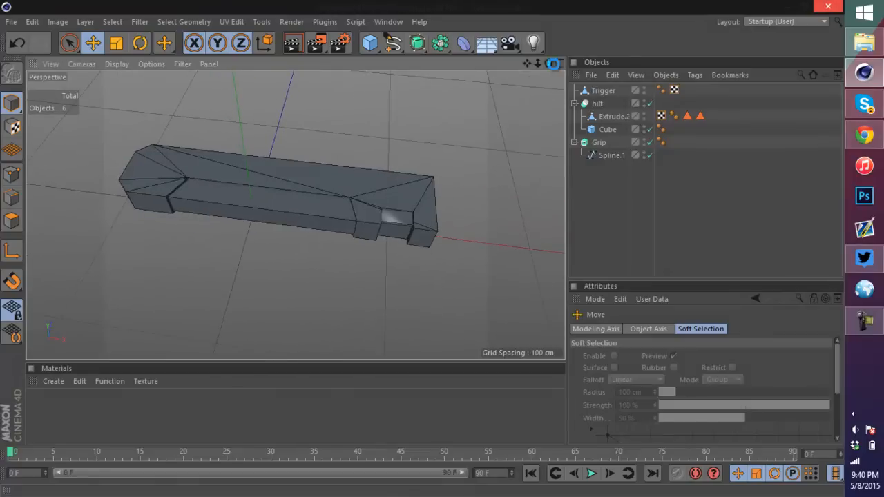
left_click(558, 63)
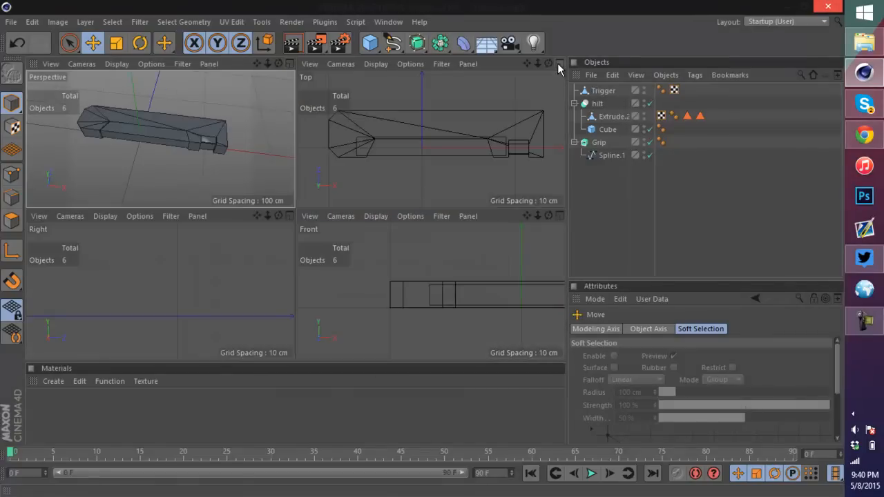
left_click(557, 63)
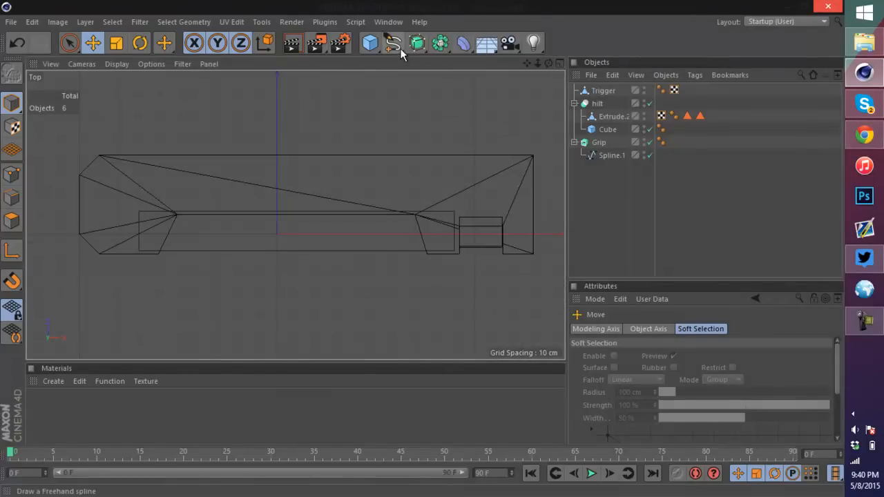
mouse_move(396, 47)
left_mouse_down()
mouse_move(447, 52)
mouse_move(466, 79)
left_mouse_up()
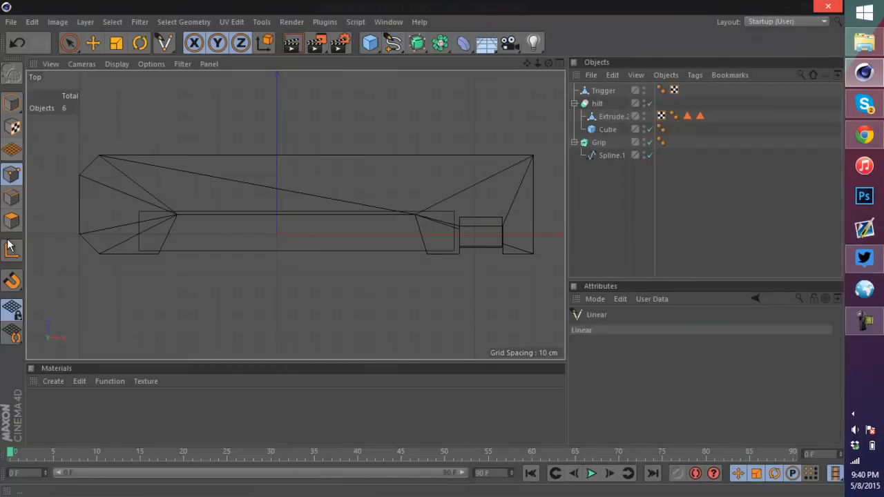
scroll(72, 214, "up", 1)
scroll(69, 212, "up", 5)
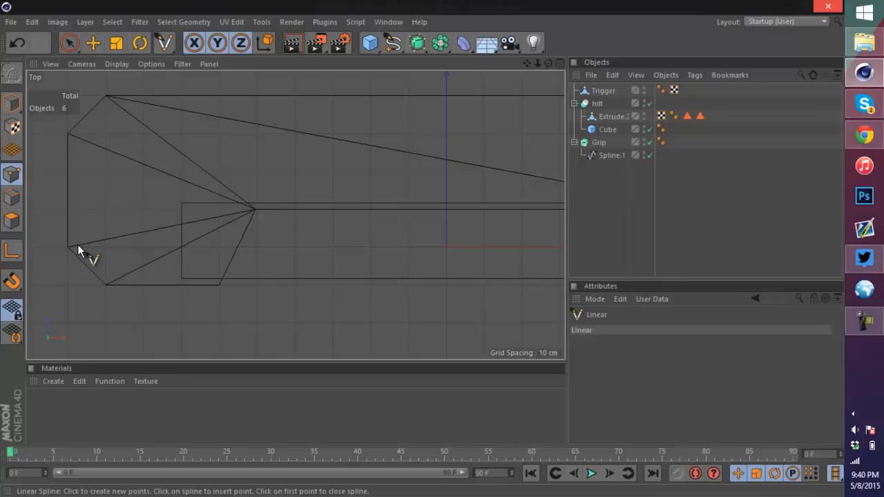
left_click(80, 243)
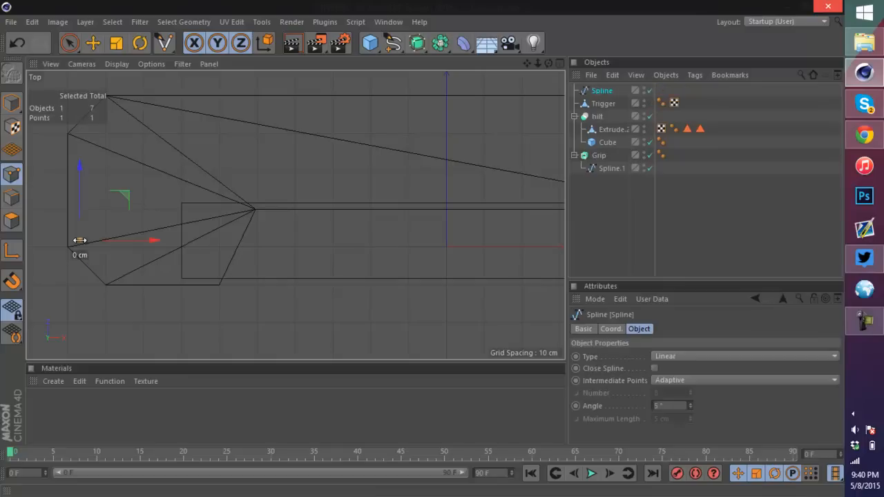
left_click(113, 276)
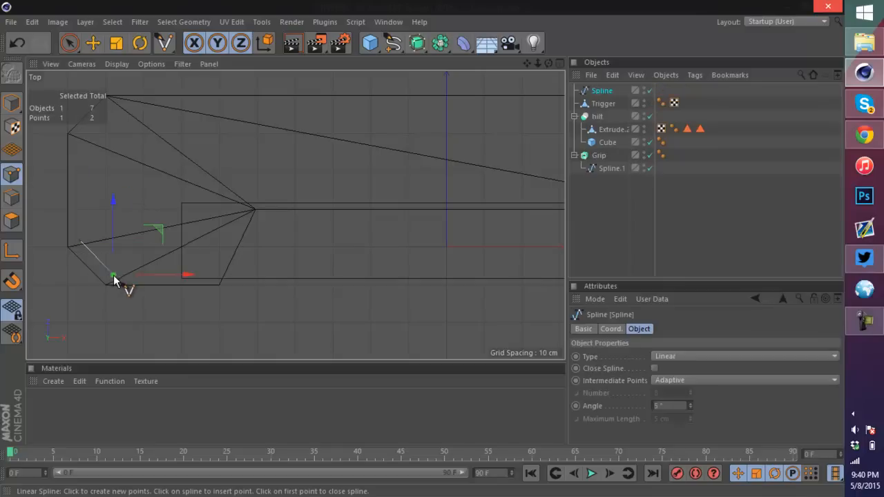
left_click(212, 274)
left_click(244, 207)
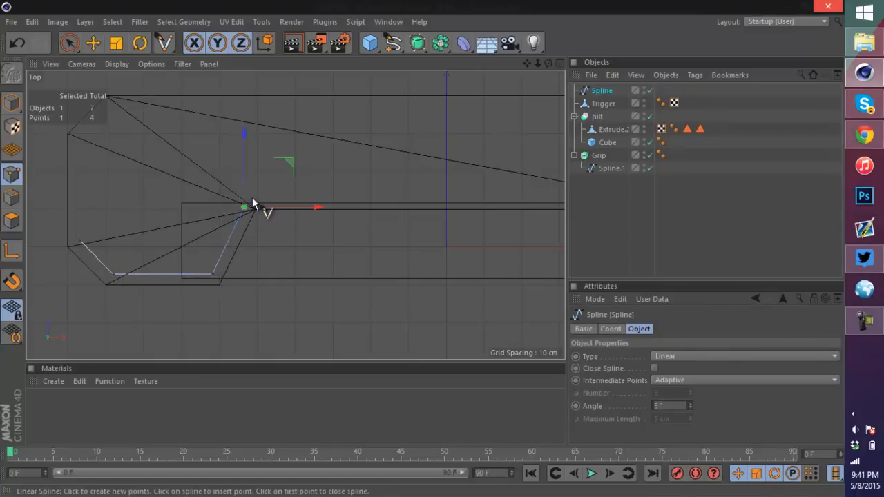
Step: Continue the linear spline along the hilt's upper edge and close it at its first point
left_click_drag(244, 182, 244, 171)
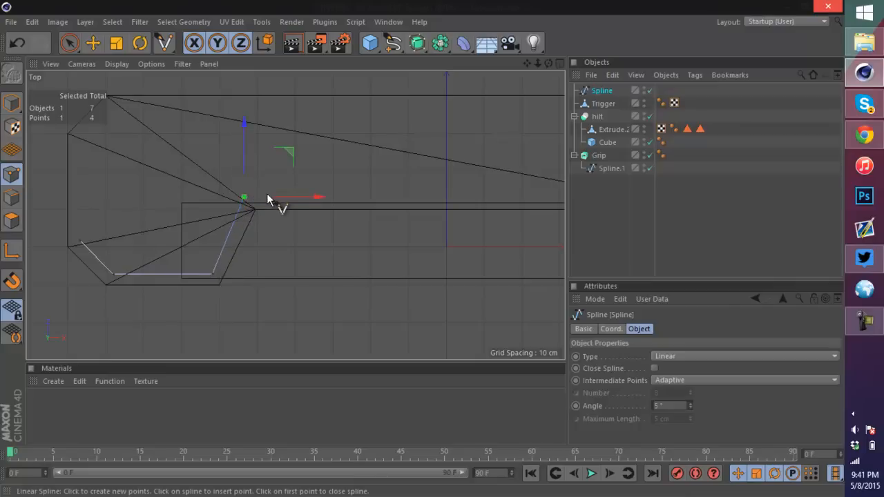
left_click_drag(269, 199, 280, 203)
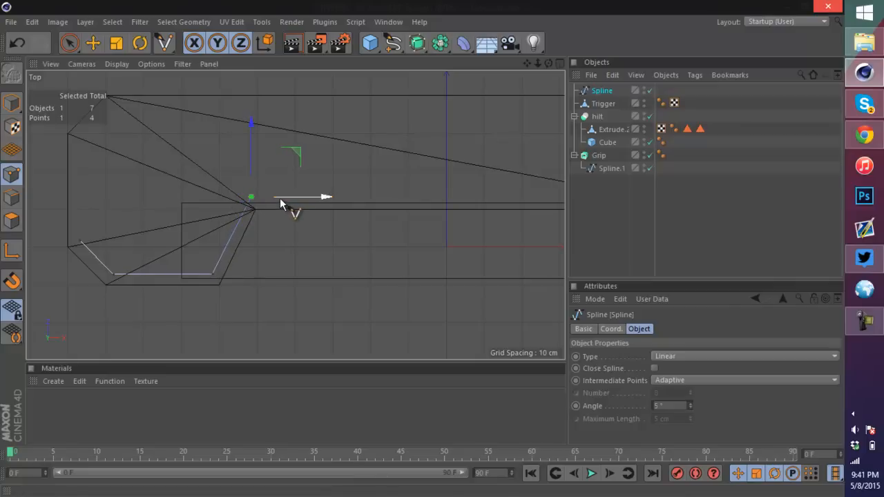
scroll(402, 206, "down", 4)
scroll(410, 215, "up", 2)
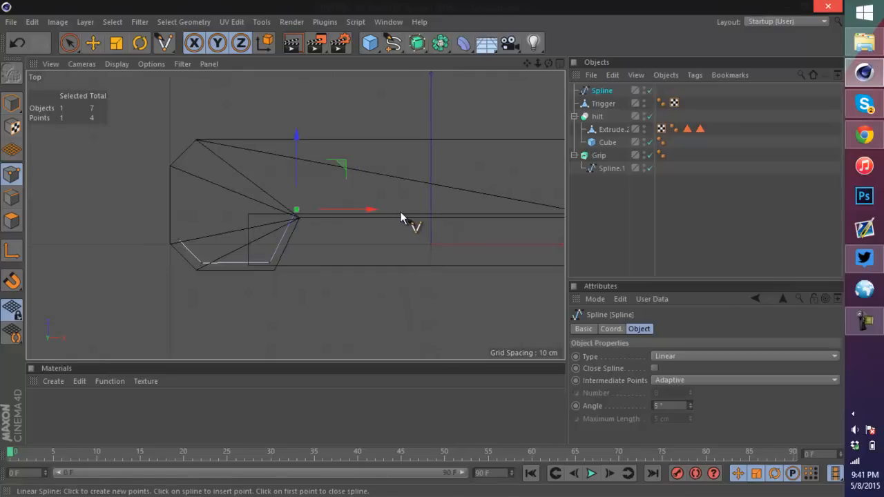
left_click(392, 209)
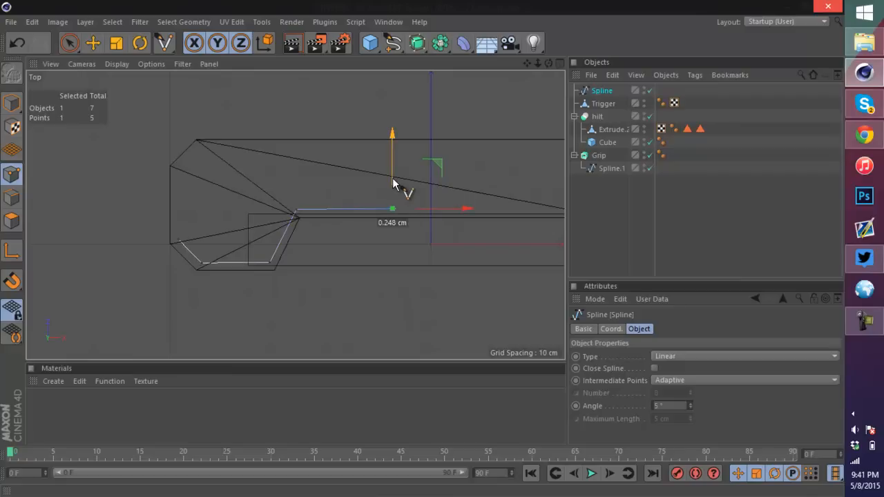
left_click(446, 144)
left_click_drag(446, 117, 447, 122)
left_click(202, 144)
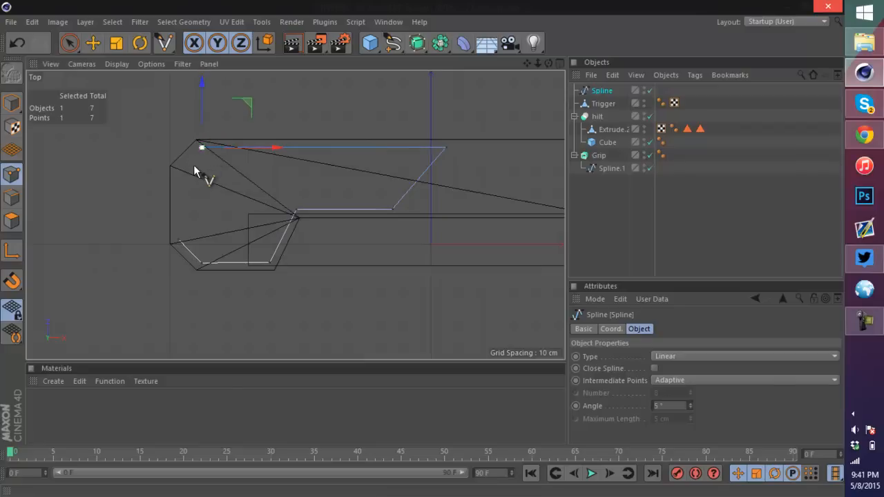
left_click(177, 167)
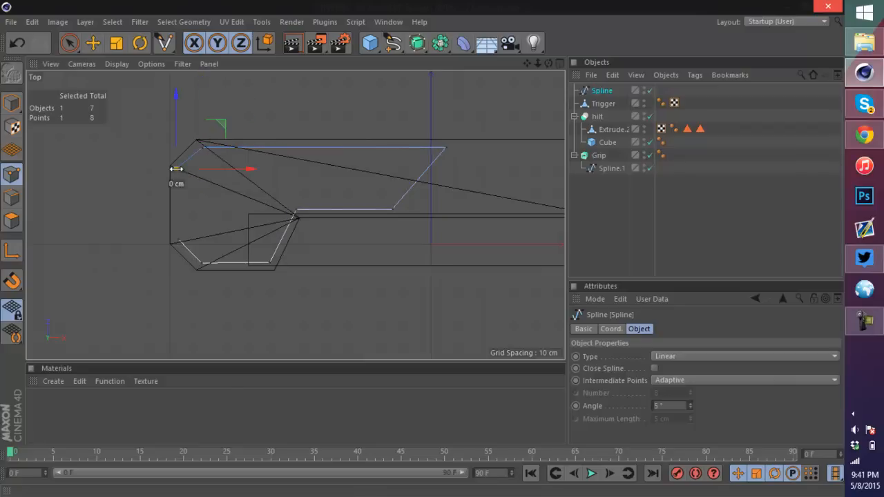
left_click(178, 240)
Step: Move the spline's lower-left points to line them up with the hilt's outline
scroll(140, 185, "up", 2)
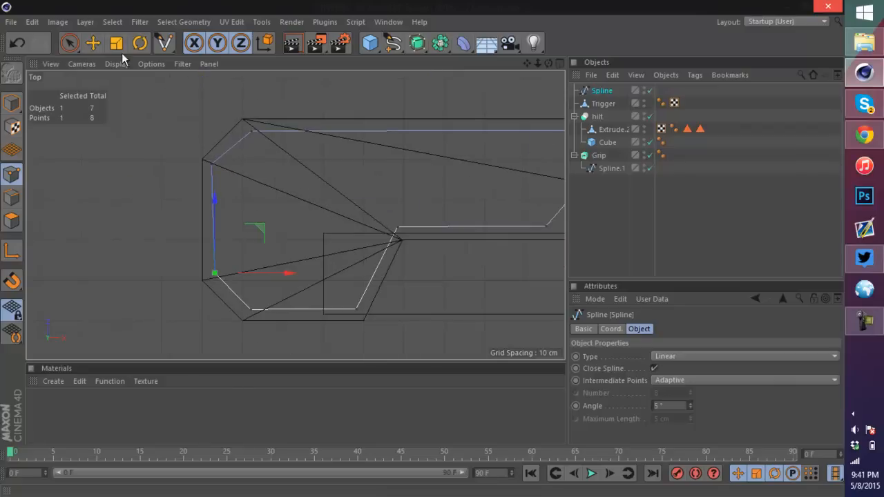
left_click(92, 43)
scroll(217, 220, "up", 2)
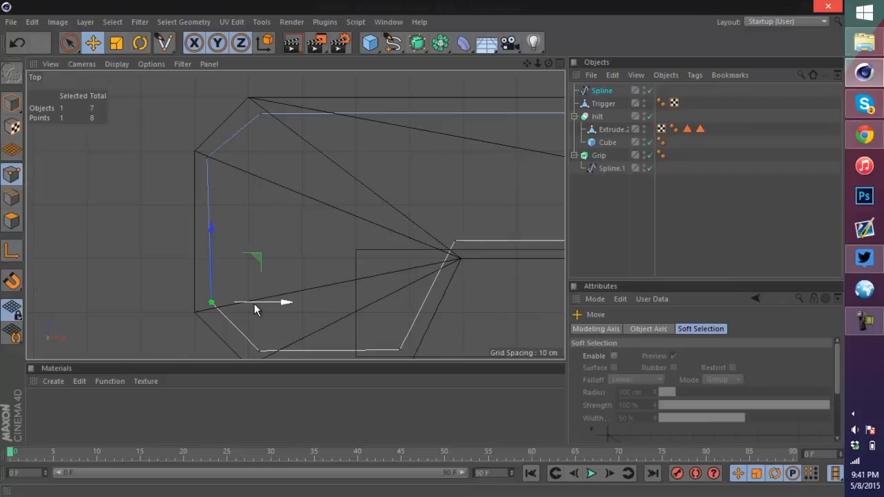
left_click_drag(254, 303, 248, 305)
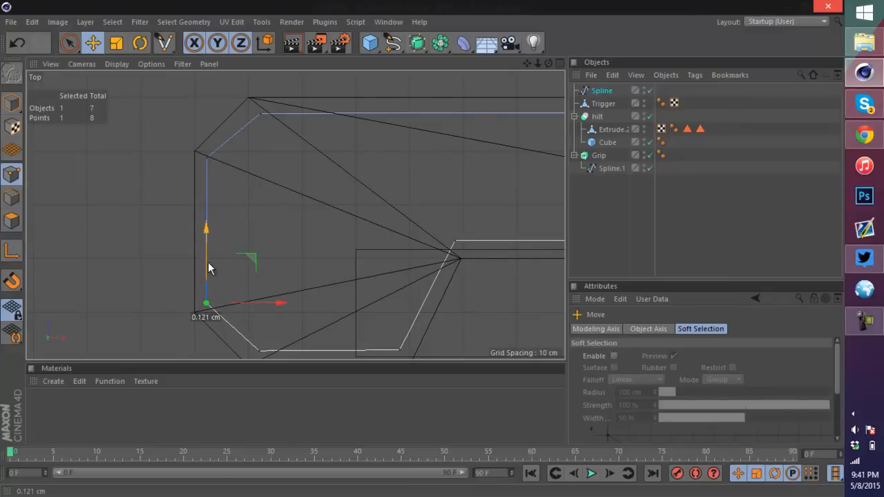
scroll(258, 344, "down", 1)
left_click(260, 350)
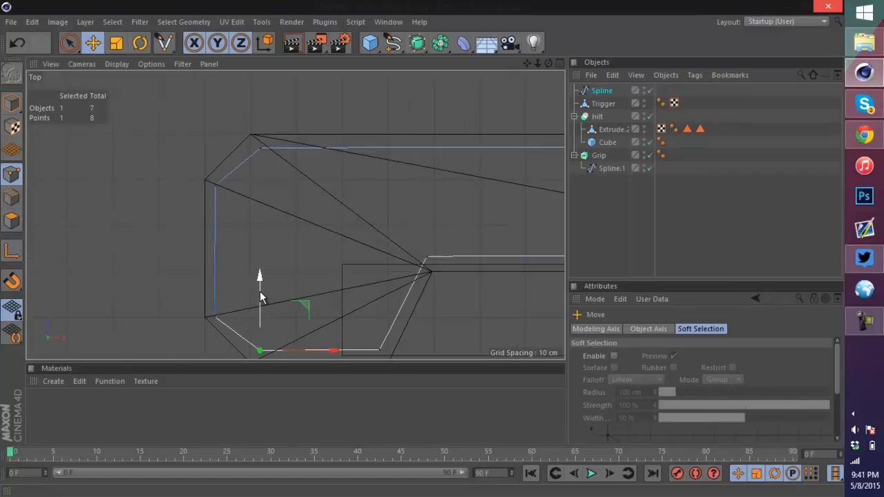
left_click_drag(260, 291, 259, 298)
scroll(266, 298, "down", 3)
scroll(344, 336, "up", 4)
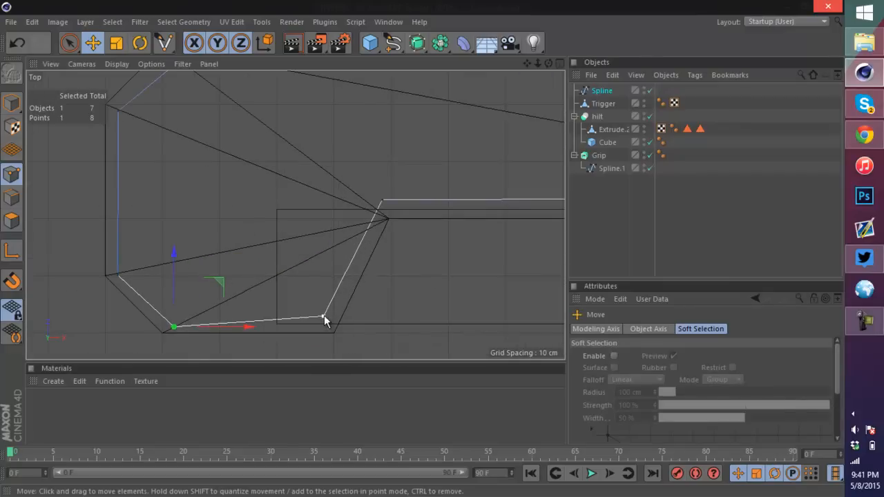
left_click(323, 317)
left_click_drag(319, 265, 323, 278)
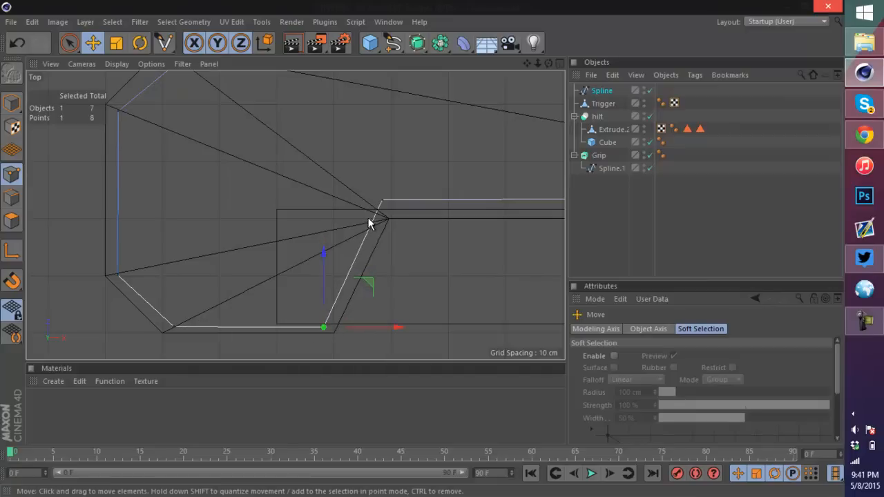
Step: Adjust the spline's inner corner, lower and upper points to fit the hilt's edges
left_click(382, 201)
left_click_drag(414, 200, 422, 201)
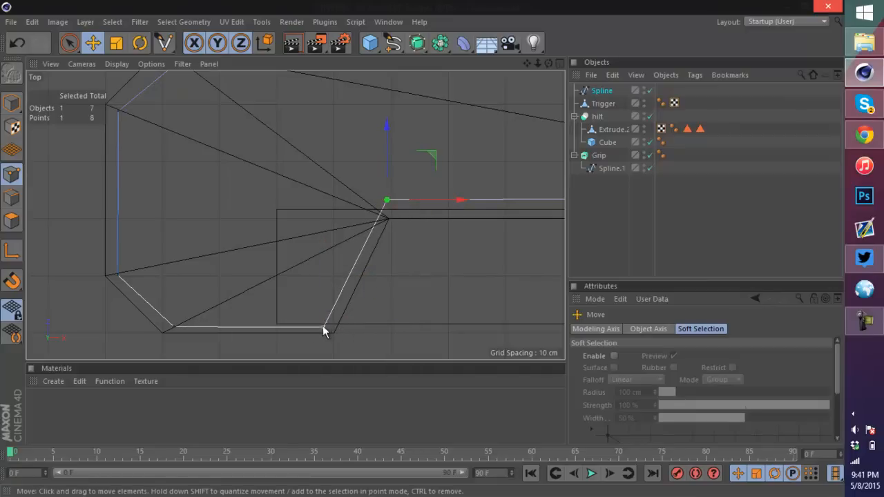
left_click(324, 327)
left_click_drag(366, 326, 368, 326)
scroll(359, 273, "down", 8)
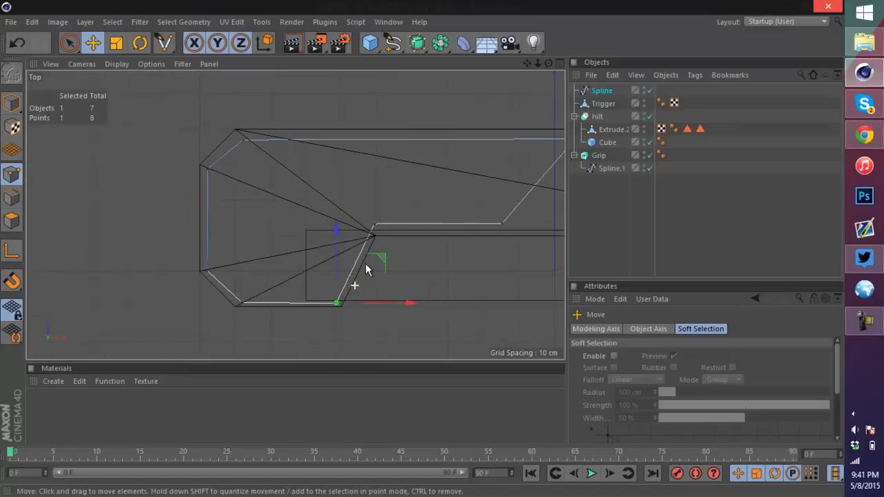
scroll(485, 141, "up", 5)
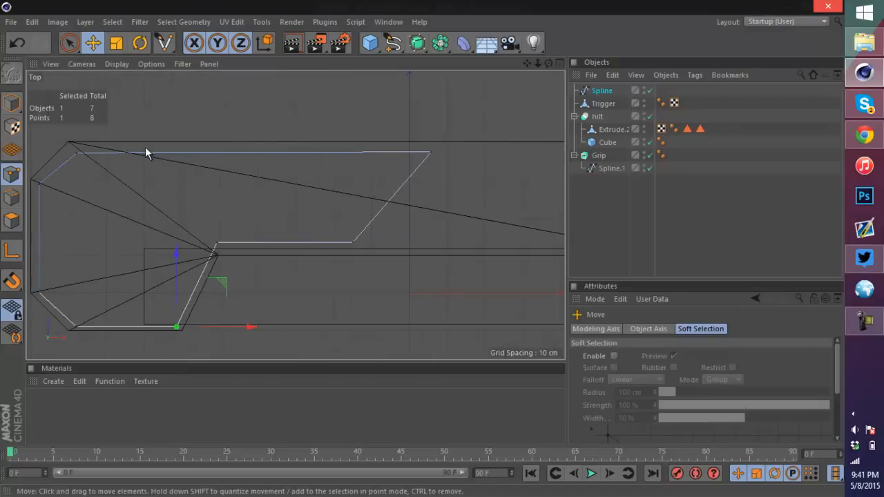
left_click(76, 154)
left_click_drag(76, 153, 75, 74)
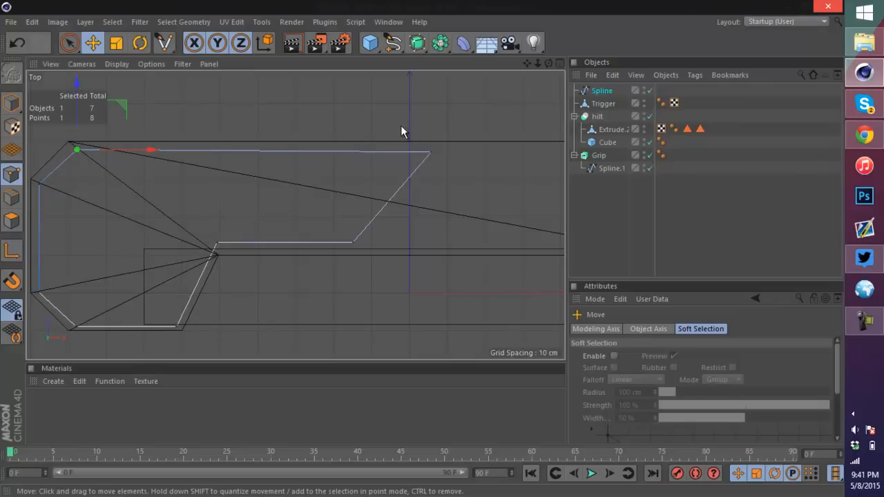
left_click(430, 152)
left_click_drag(428, 121, 426, 118)
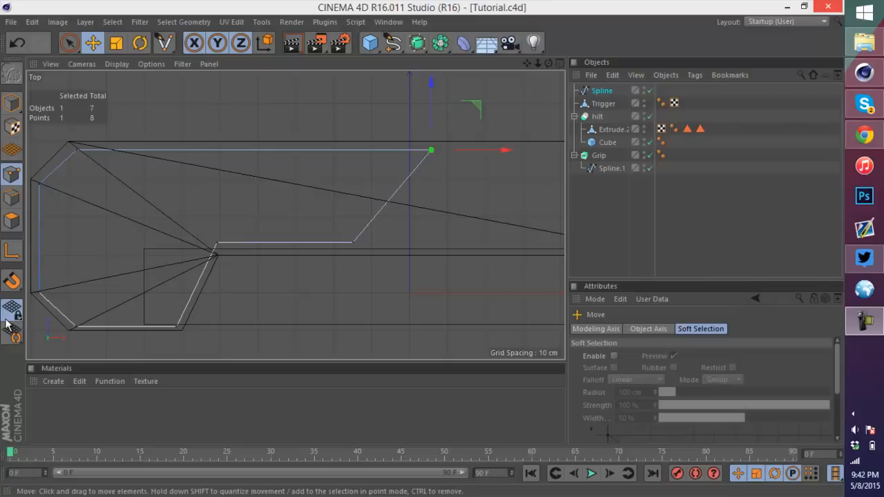
Step: Draw a second closed four-point linear spline shaped as a parallelogram inside the first spline's upper section
middle_click_drag(414, 215, 118, 217, "alt")
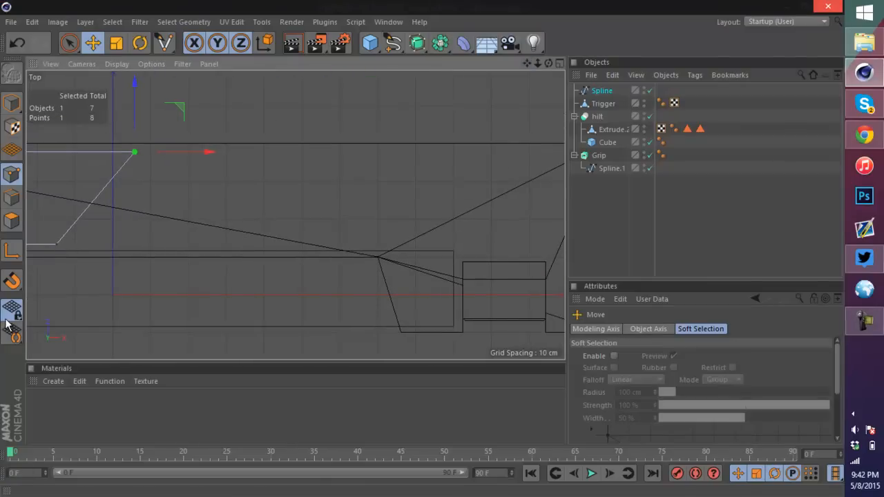
scroll(296, 215, "down", 5)
scroll(296, 215, "up", 2)
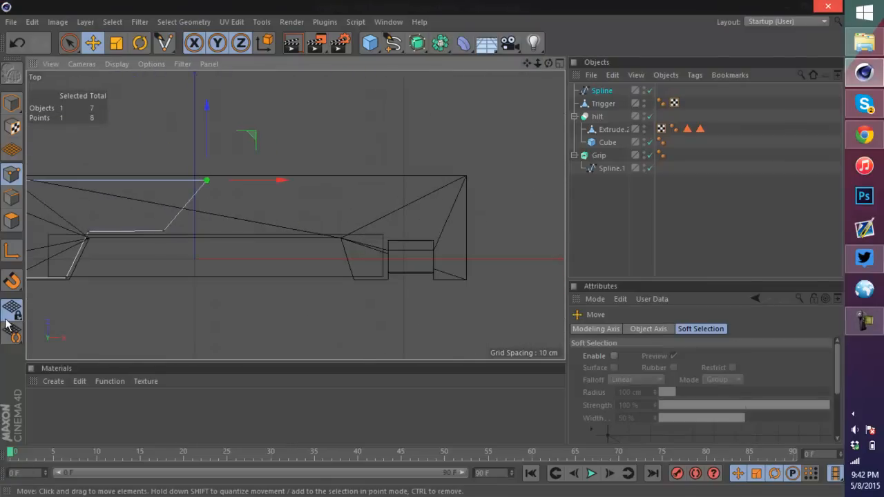
scroll(158, 198, "up", 6)
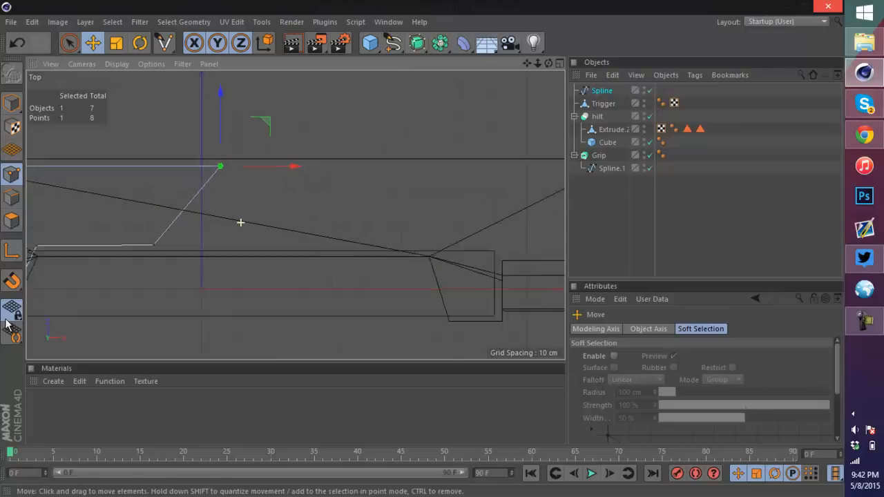
left_click(393, 43)
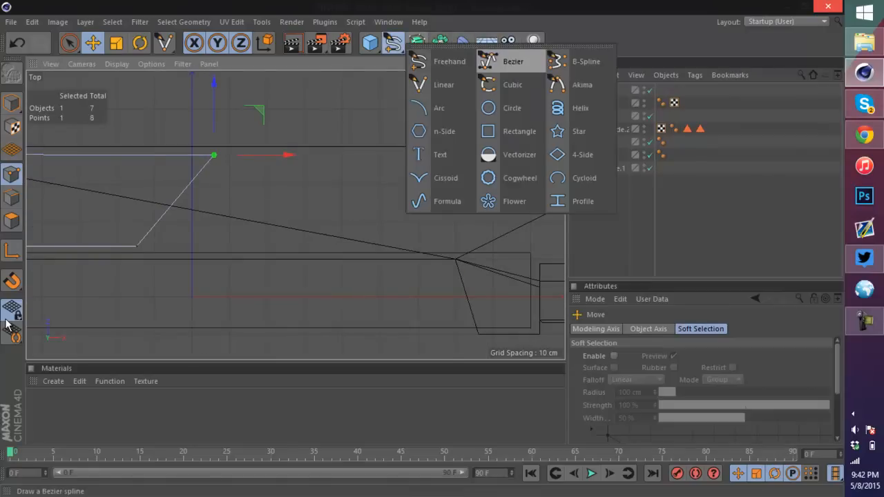
left_click(442, 84)
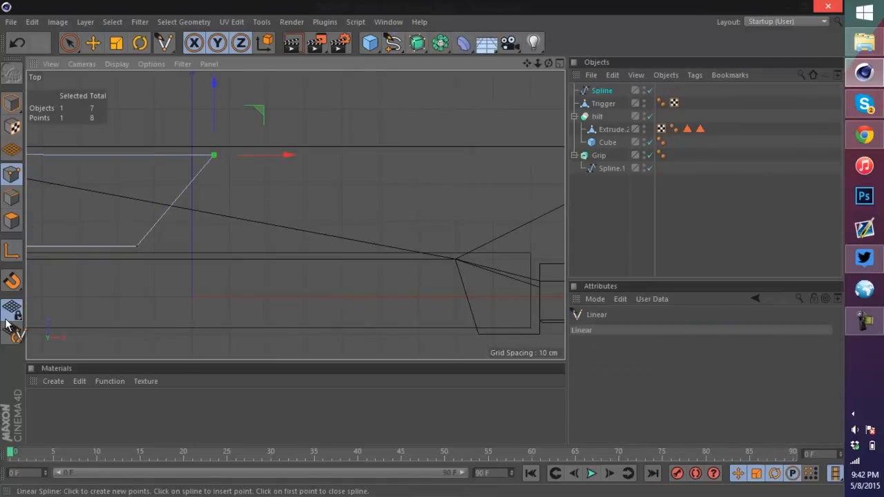
left_click(151, 247)
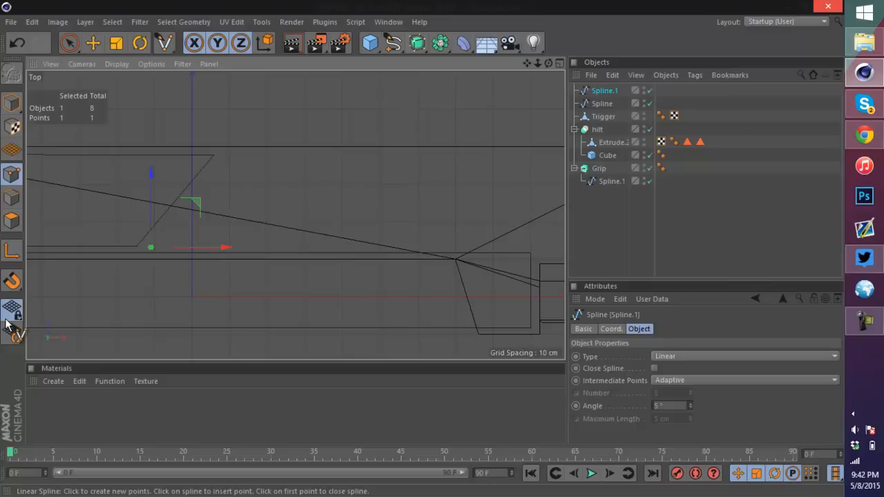
left_click(223, 154)
left_click_drag(292, 154, 296, 154)
middle_click_drag(331, 207, 249, 202, "alt")
left_click(320, 149)
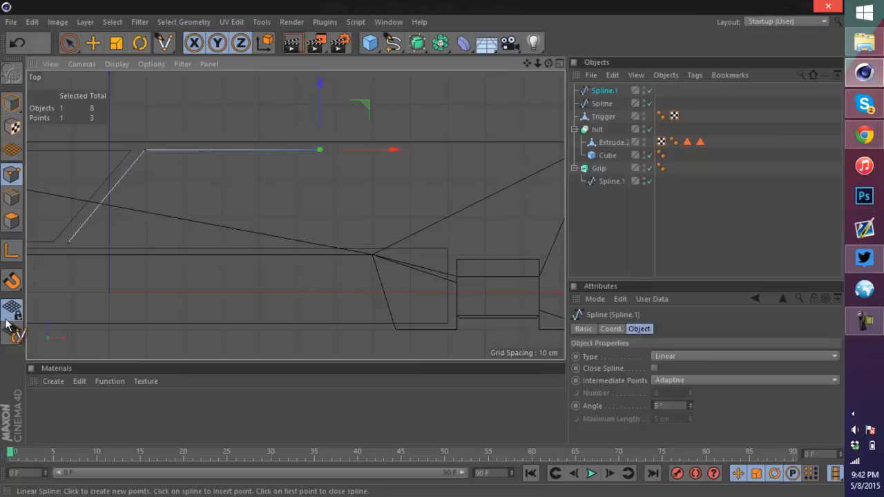
left_click(296, 236)
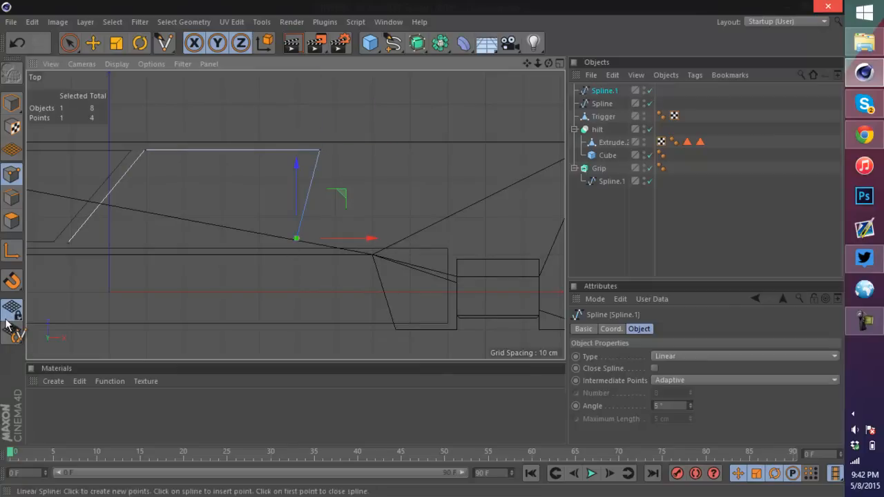
left_click_drag(362, 239, 345, 238)
left_click_drag(278, 166, 279, 170)
left_click(67, 243)
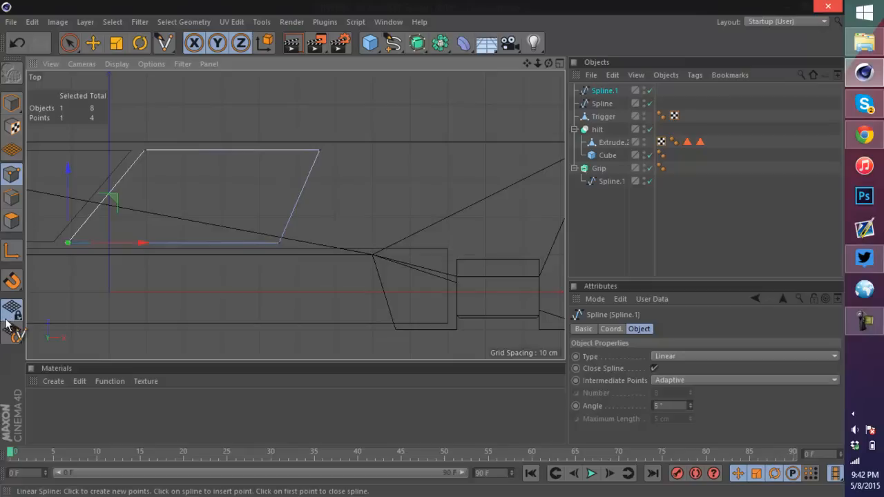
Step: Start a third linear spline along the hilt's middle edge, running down around the grip notch
key("e")
scroll(272, 173, "down", 8)
scroll(258, 165, "up", 5)
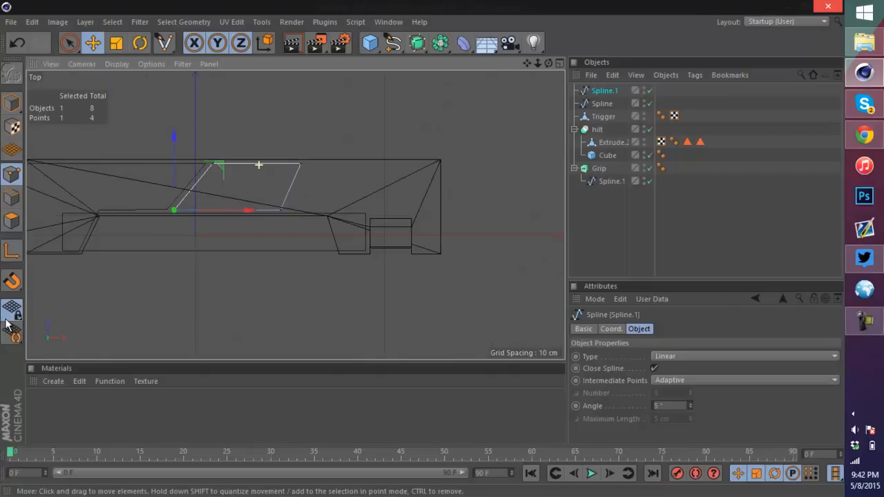
scroll(240, 163, "up", 3)
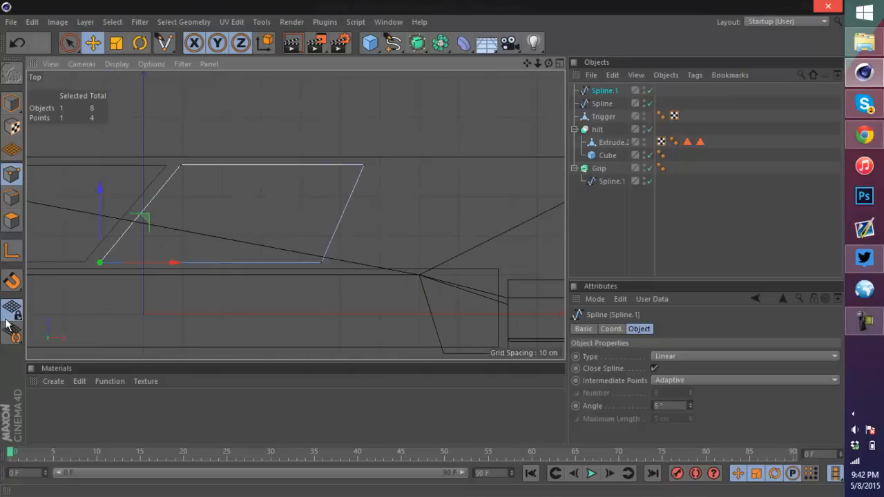
left_click_drag(526, 63, 347, 46)
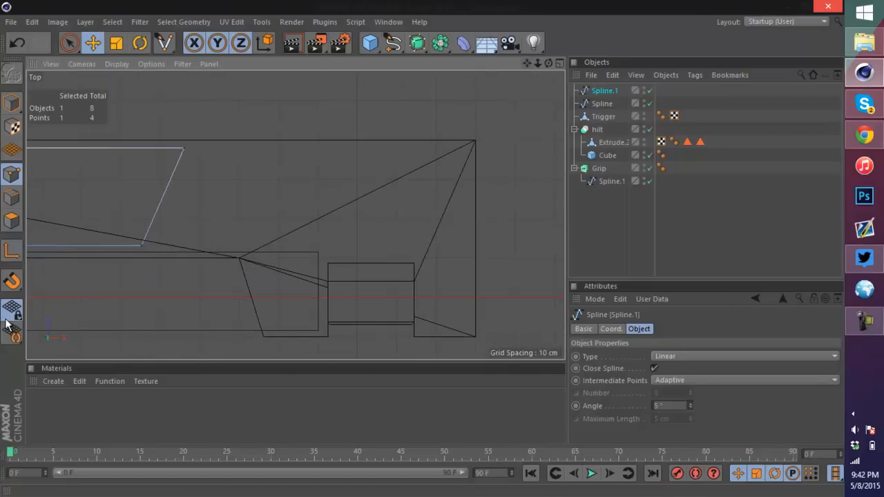
left_click(393, 43)
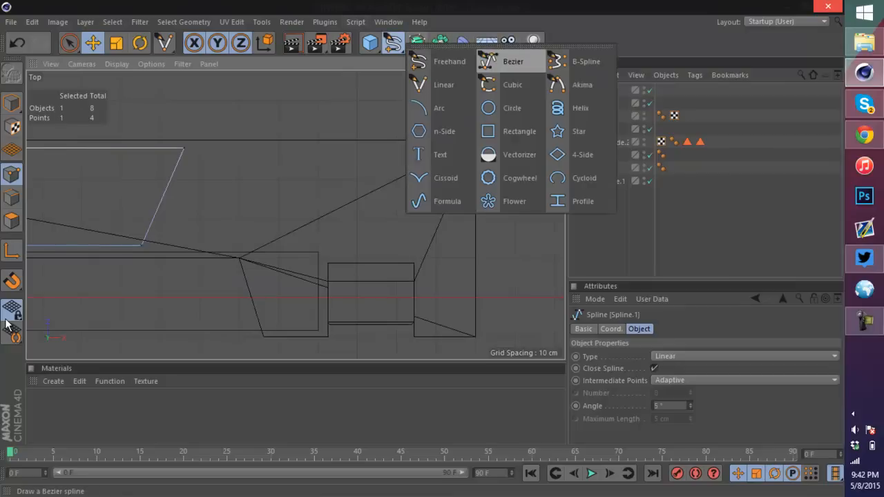
left_click(442, 85)
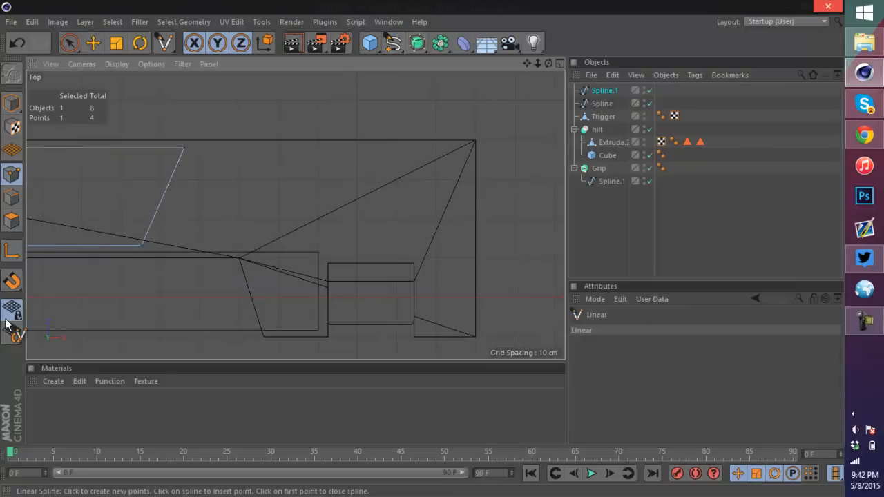
left_click(153, 244)
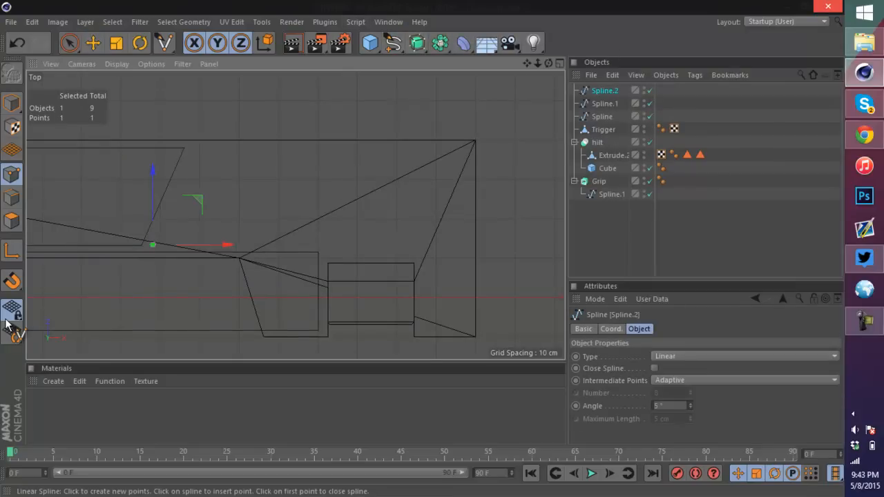
left_click(245, 244)
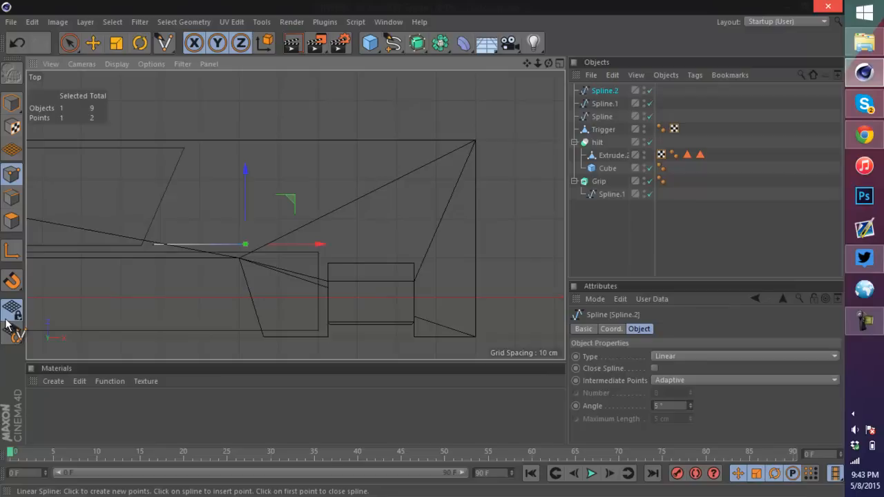
left_click(268, 329)
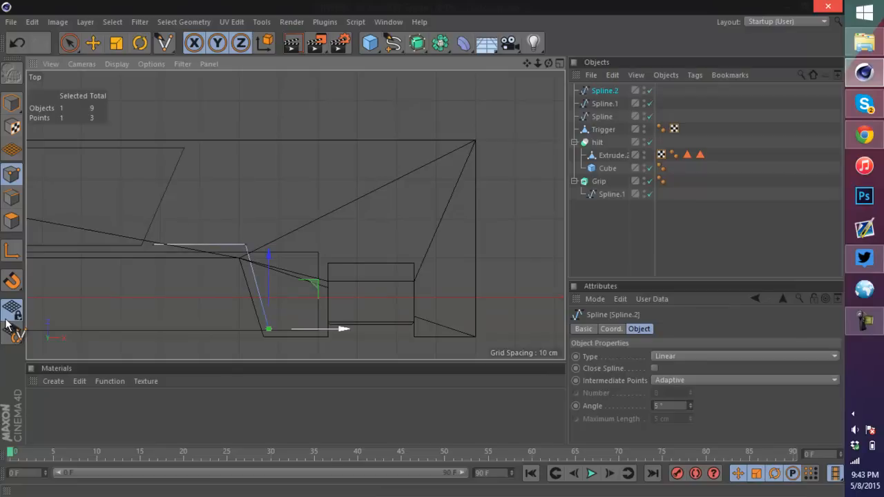
left_click_drag(321, 329, 321, 330)
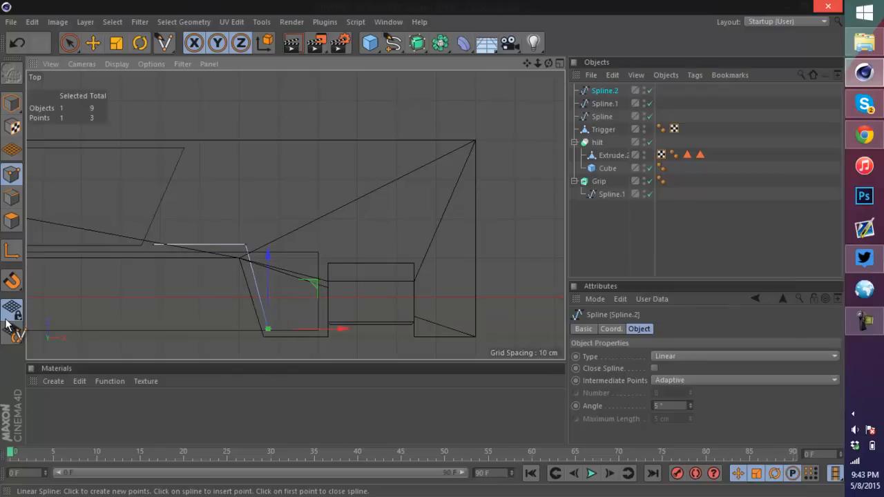
scroll(312, 345, "up", 4)
left_click(330, 308)
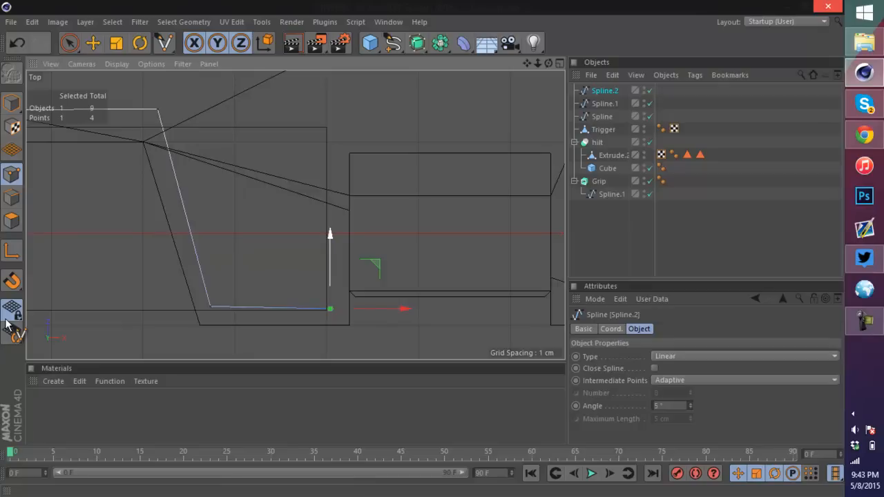
Step: Continue the spline up the hilt's right end and back along its upper edge, then finish it
left_click_drag(330, 273, 330, 271)
left_click(330, 139)
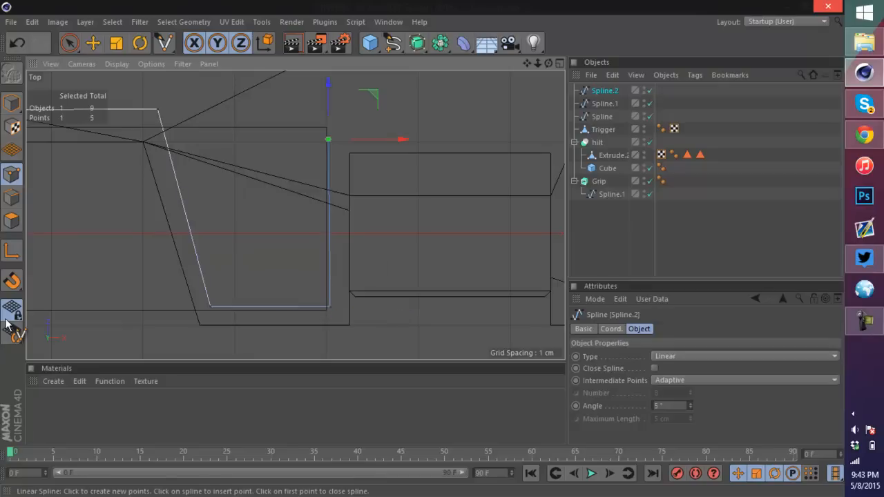
middle_click_drag(398, 200, 195, 239, "alt")
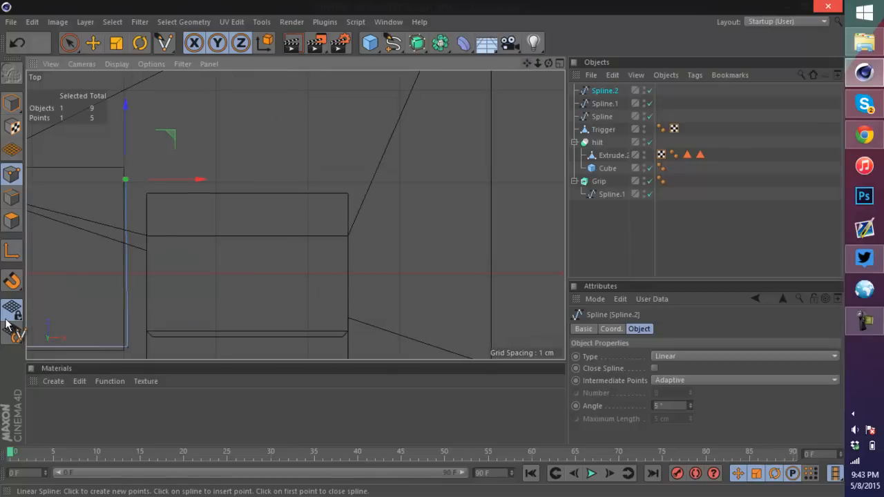
left_click(352, 177)
scroll(358, 168, "down", 6)
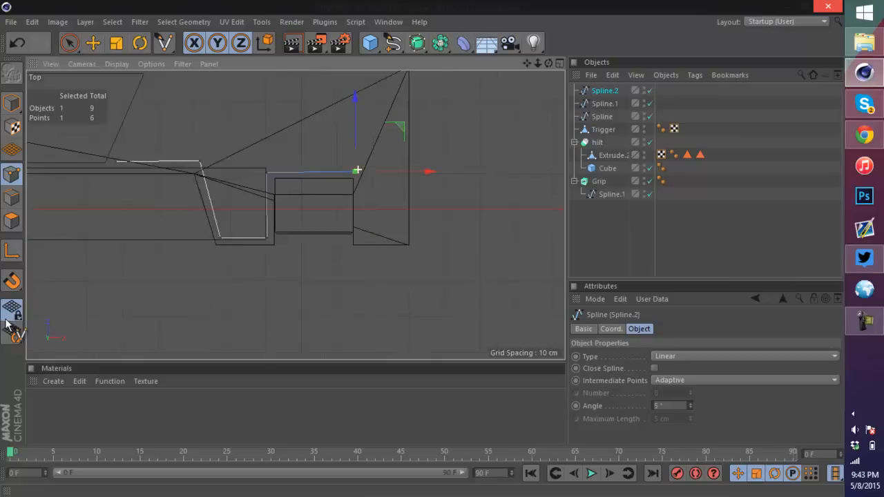
scroll(389, 104, "up", 3)
left_click(385, 106)
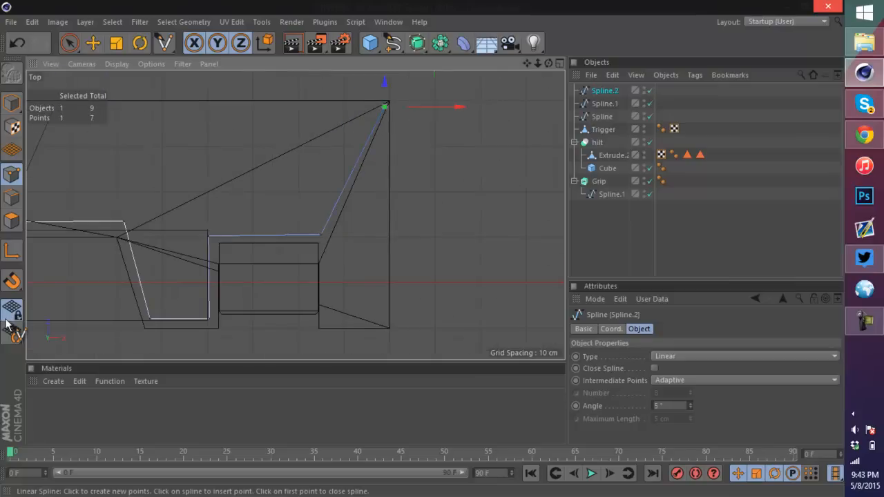
middle_click_drag(185, 217, 309, 210, "alt")
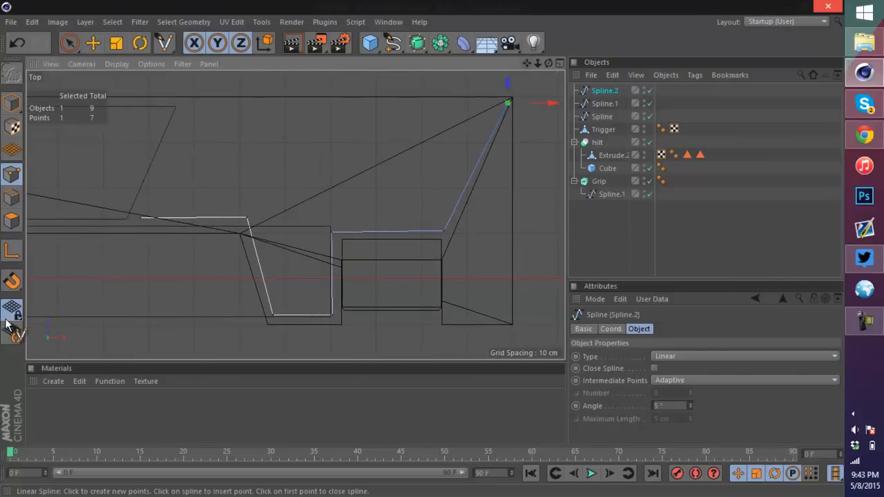
left_click(185, 103)
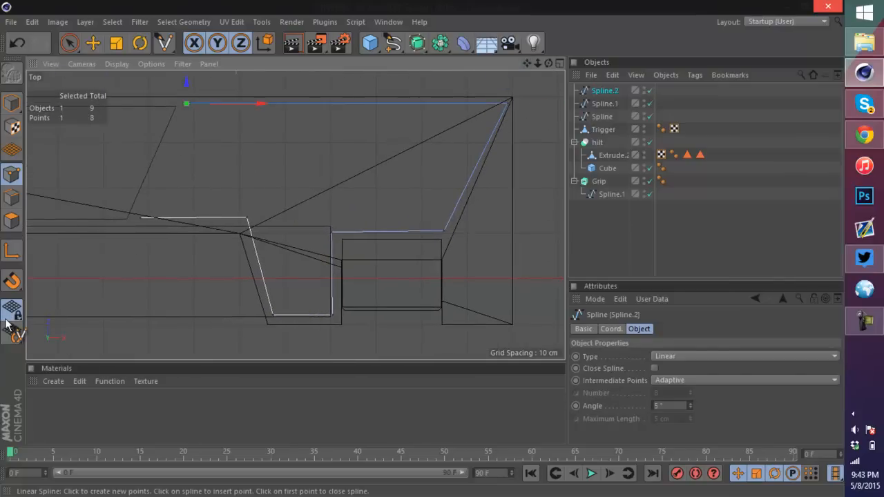
key("Escape")
Step: Nudge the new spline's upper edge points slightly to line them up with the hilt's top
key("e")
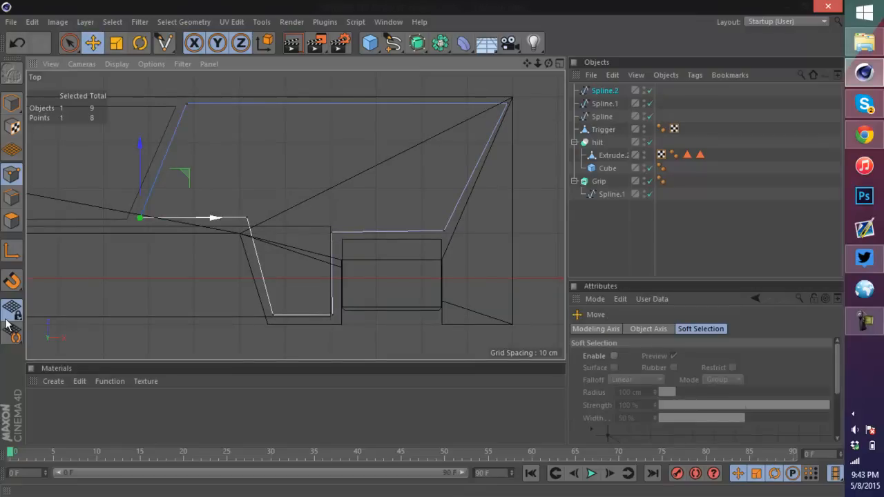
left_click_drag(214, 217, 212, 218)
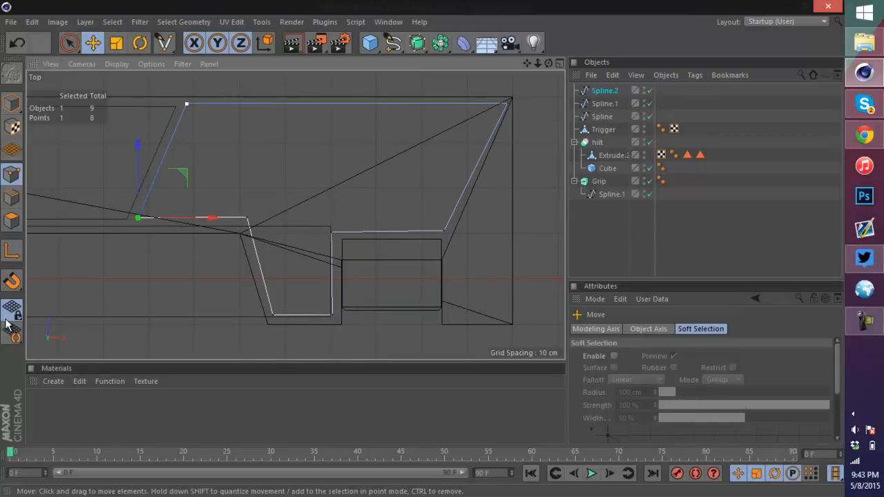
key("ctrl+z")
left_click_drag(347, 102, 345, 106)
scroll(399, 150, "down", 8)
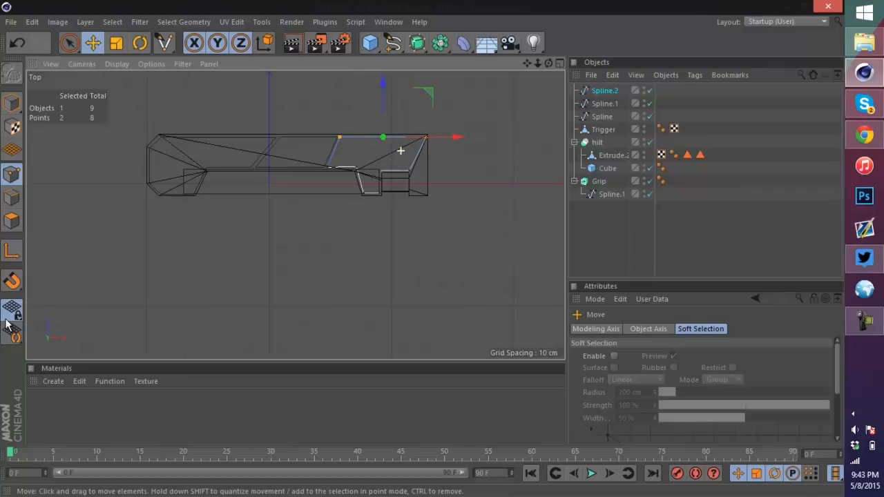
scroll(301, 125, "up", 4)
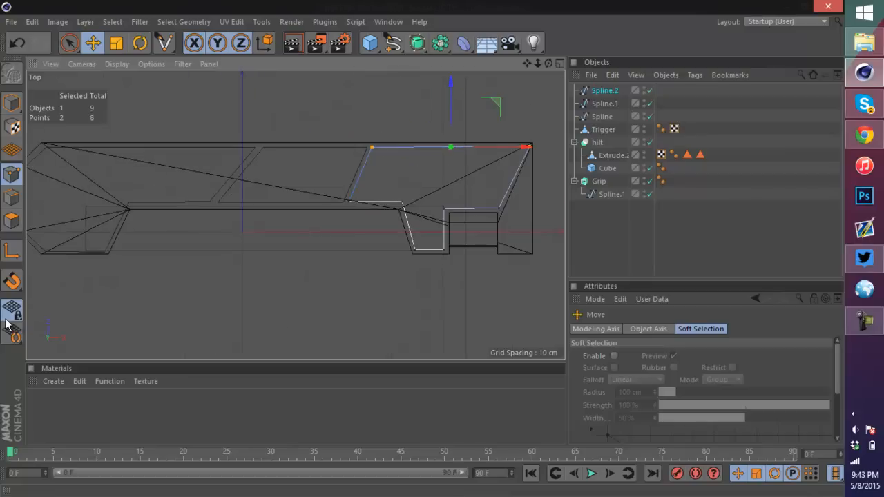
Step: Place each of the three new splines inside its own Extrude generator
key("F5")
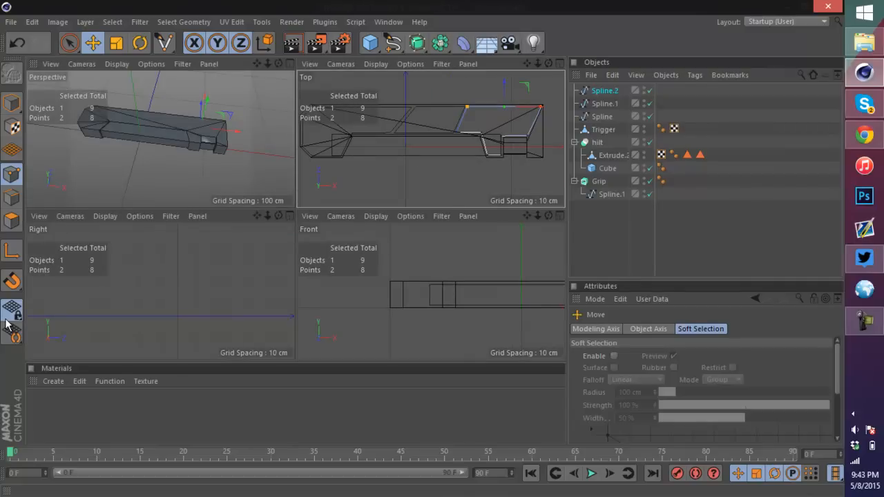
key("F1")
scroll(351, 159, "up", 3)
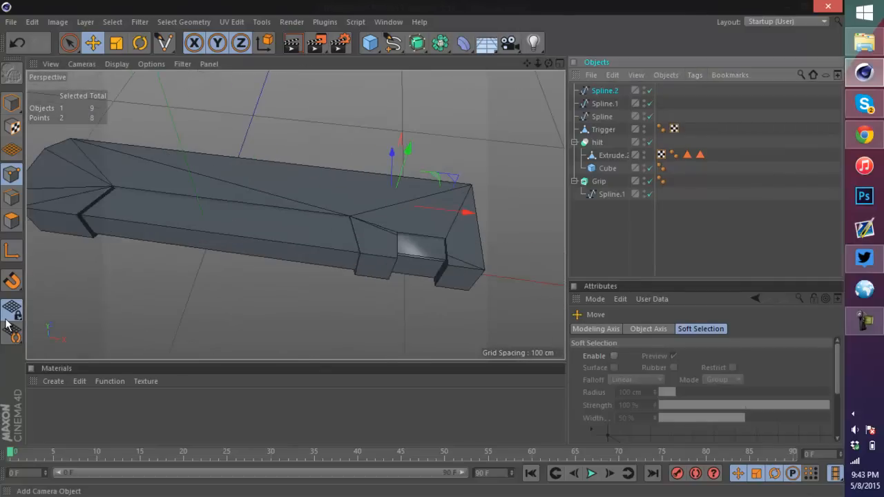
left_click(417, 42)
left_click(570, 61, "alt")
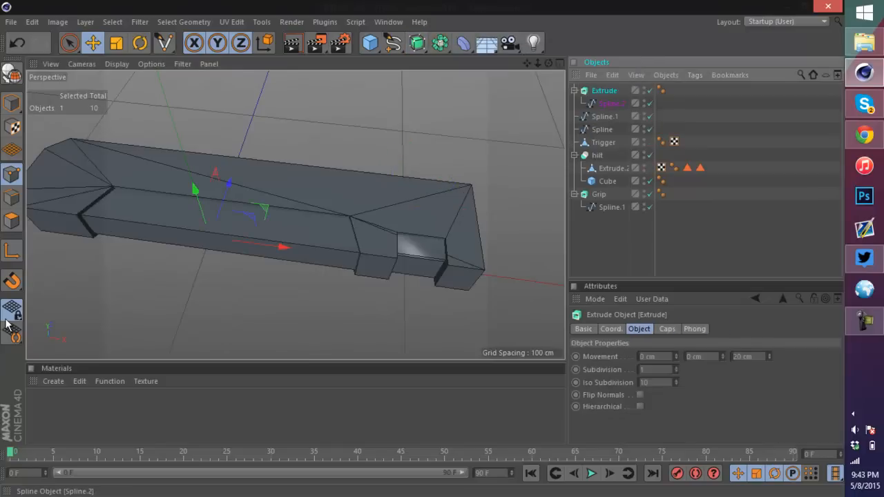
left_click(605, 116)
left_click(417, 42)
left_click(566, 59, "alt")
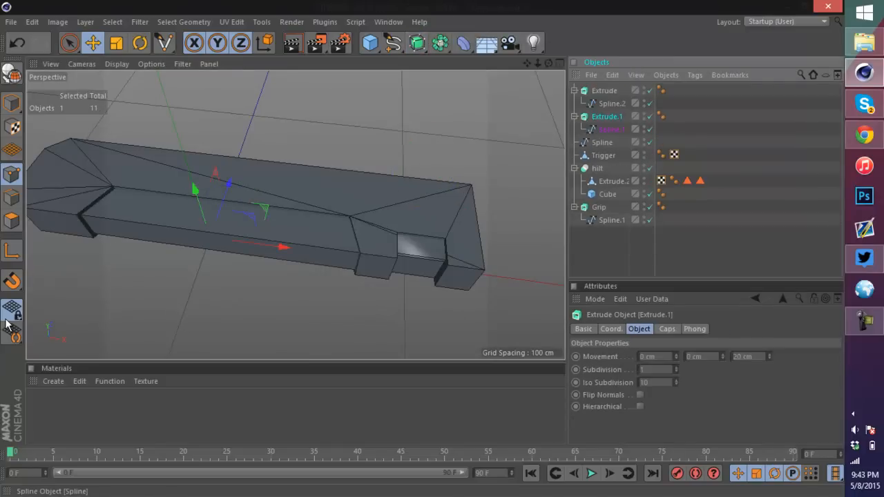
left_click(601, 142)
left_click(417, 43)
left_click(568, 60, "alt")
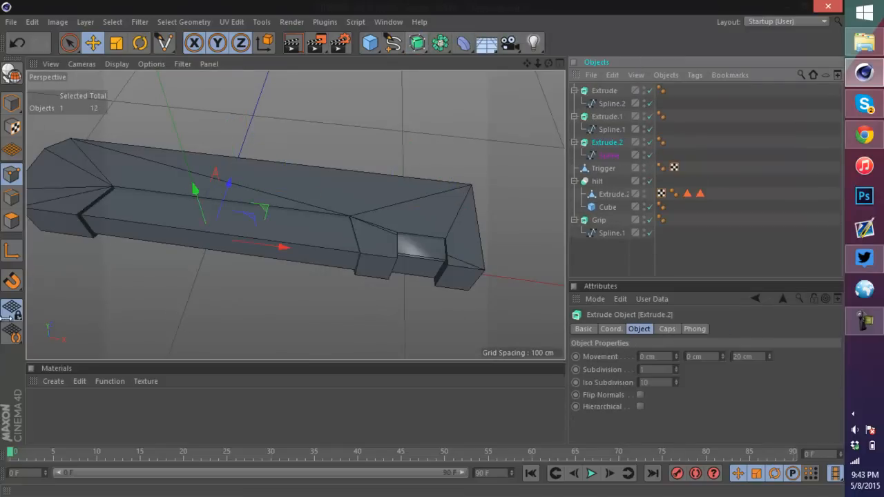
Step: Select all three Extrude objects and move them up above the hilt
left_click(574, 143)
left_click(573, 91)
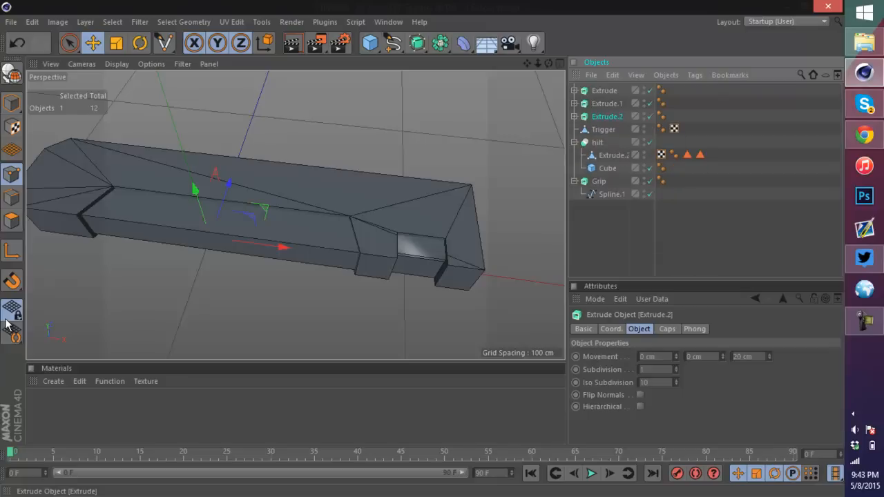
left_click(604, 91, "shift")
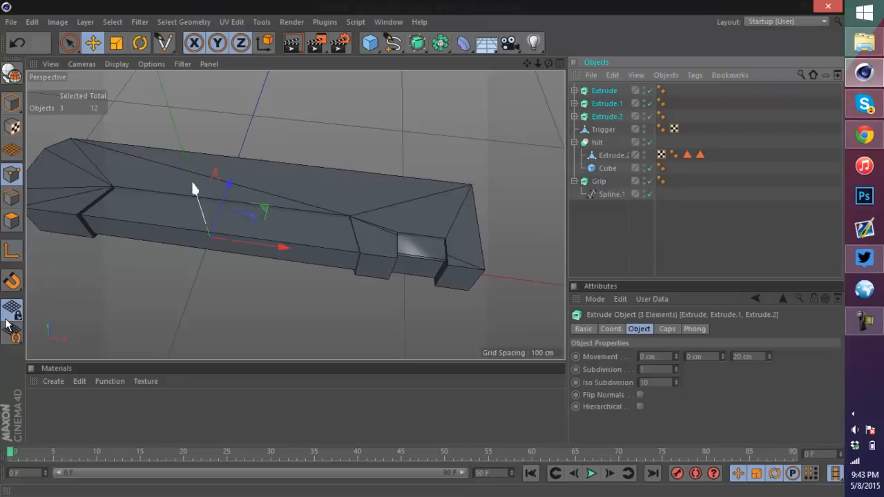
left_click_drag(195, 189, 183, 151)
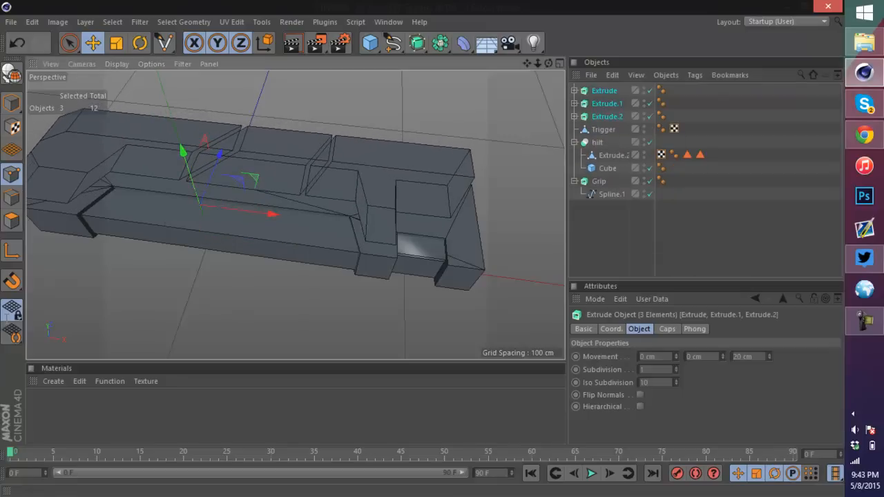
Step: Set the extrusion movement to 0 cm in Z and 5 cm in Y for the three extrudes
left_click_drag(754, 357, 7, 324)
type("0")
key("Tab")
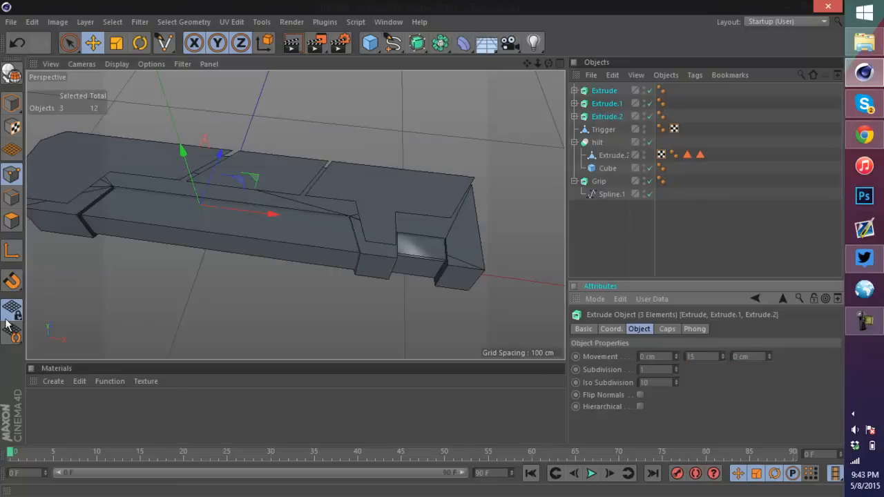
key("Tab")
key("shift+Tab")
type("5")
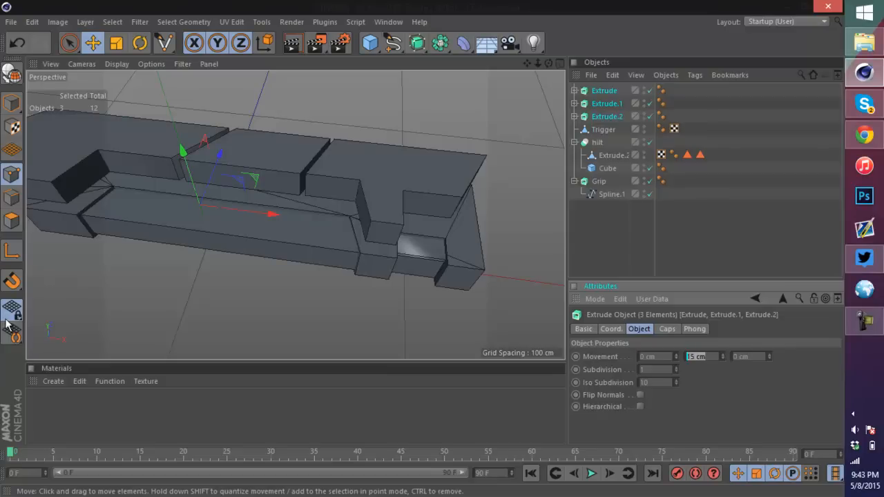
key("Tab")
Step: Lower the extrudes slightly and set their Y extrusion to 3 cm
left_click_drag(183, 150, 185, 162)
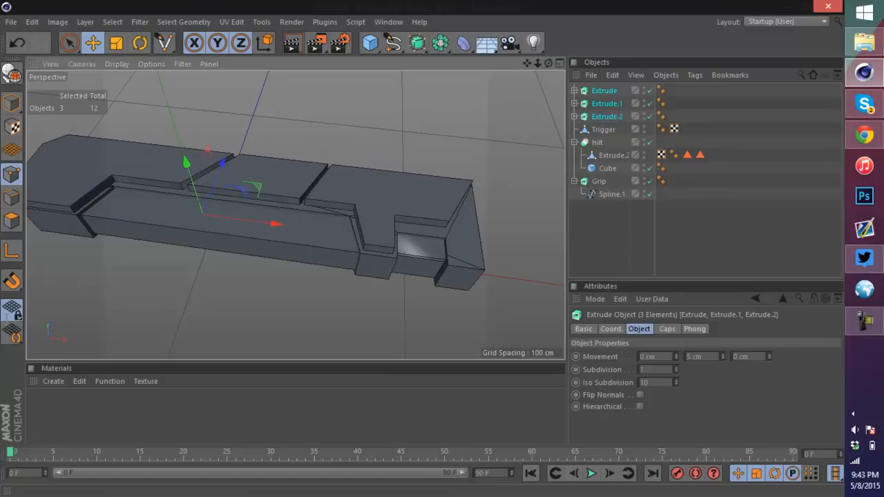
key("shift+Tab")
type("3")
key("Tab")
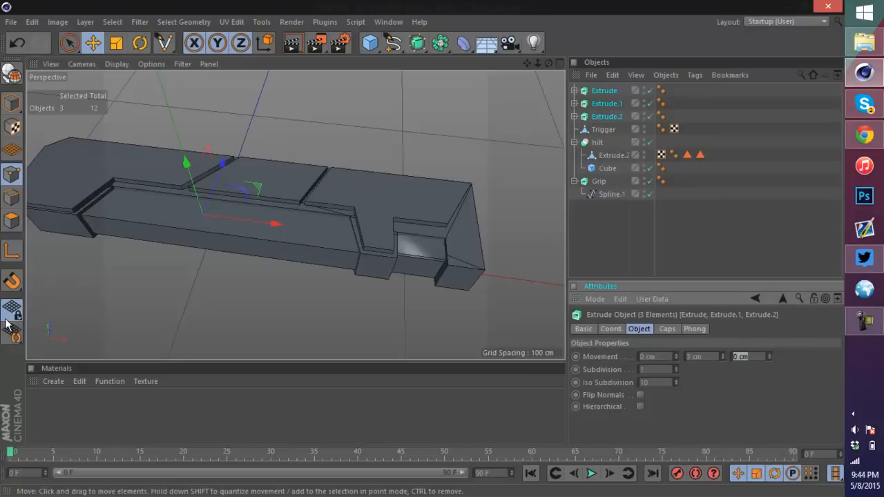
left_click_drag(186, 162, 187, 164)
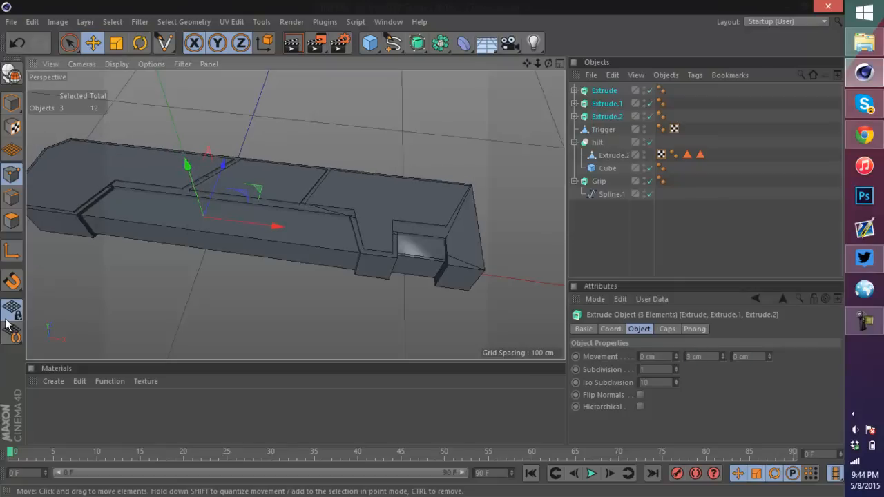
Step: Orbit and zoom the perspective view to inspect the raised extruded panels on the hilt
scroll(410, 230, "up", 5)
left_click_drag(548, 62, 442, 24)
left_click_drag(7, 325, 7, 324)
scroll(339, 191, "down", 5)
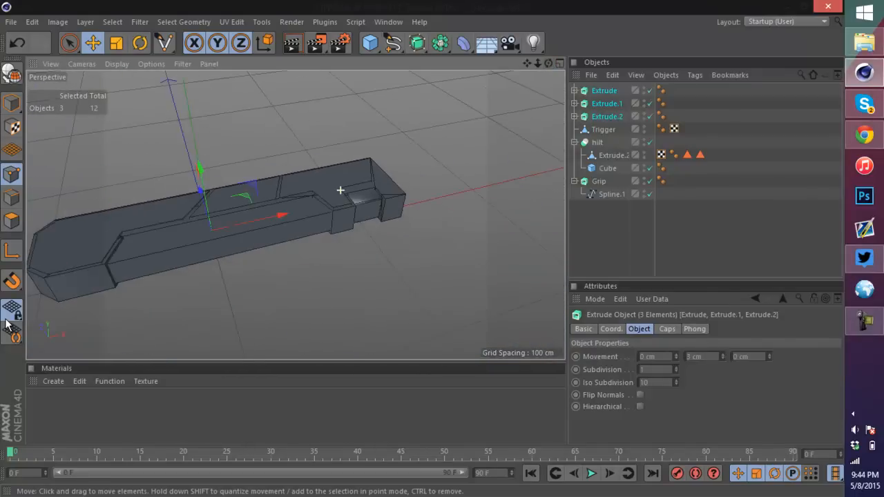
scroll(316, 194, "down", 3)
scroll(316, 195, "up", 5)
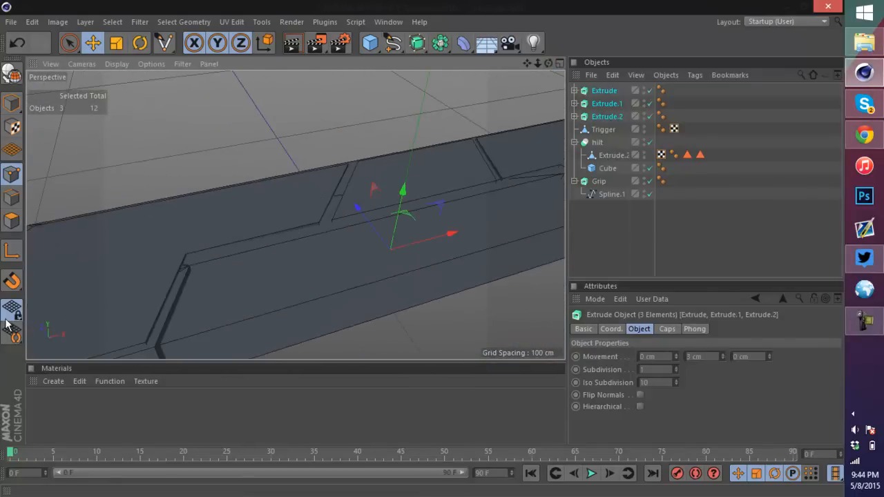
Step: Make the three extrudes editable and connect them into a single object, deleting the originals
left_click_drag(295, 215, 295, 214, "alt")
scroll(413, 181, "down", 8)
scroll(495, 207, "up", 2)
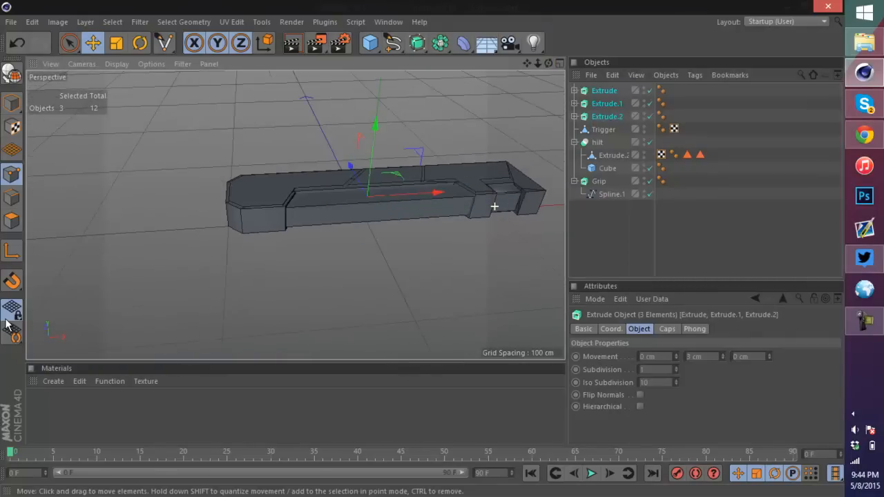
scroll(470, 122, "up", 3)
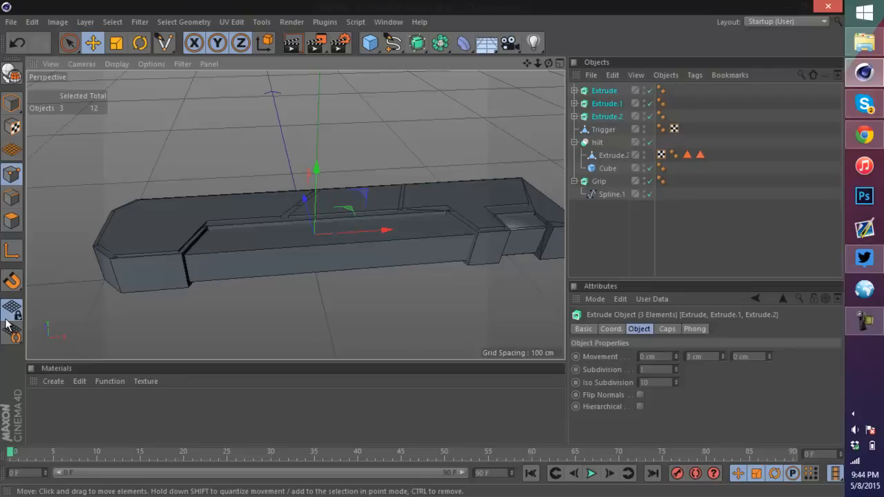
left_click(6, 321)
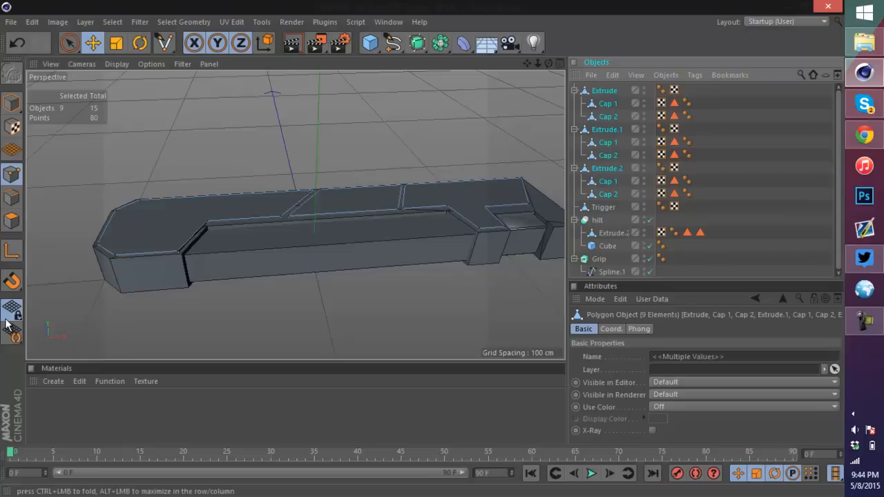
key("Menu")
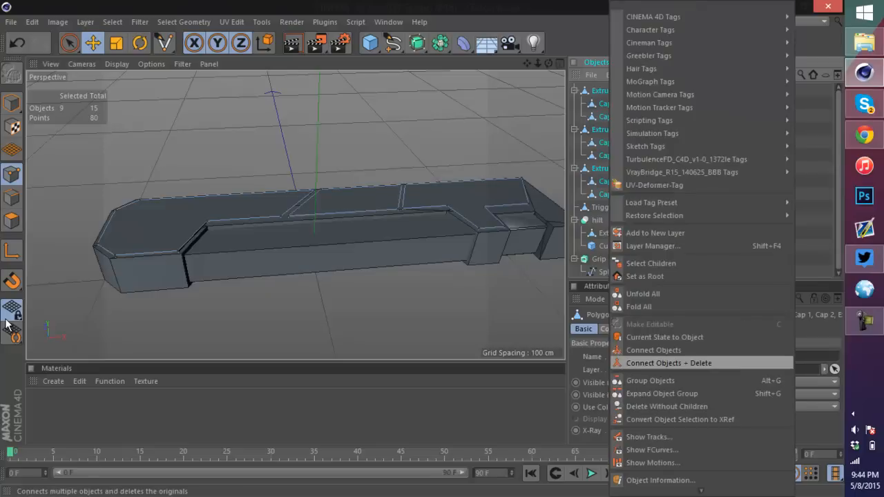
key("Return")
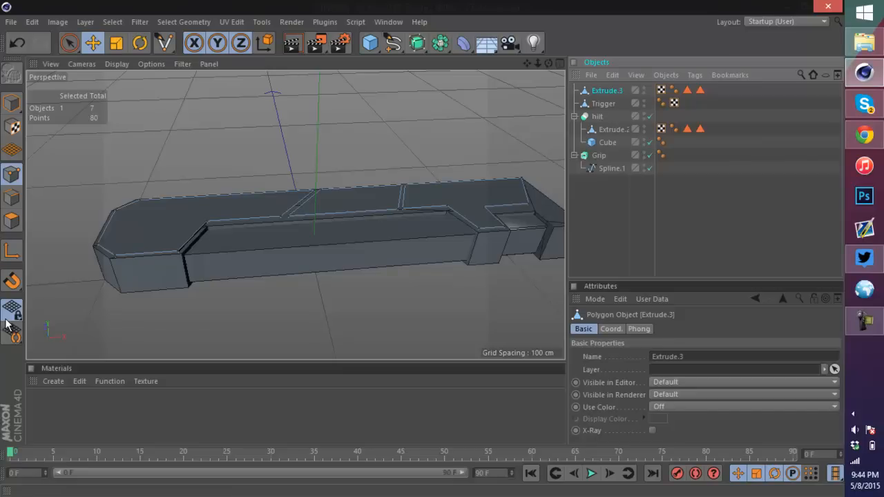
Step: Rename the combined object Cosmetics
key("F2")
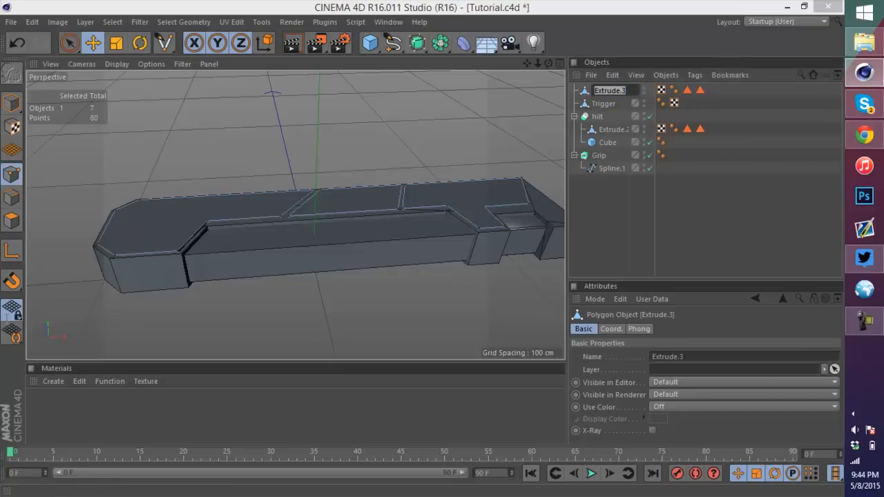
type("Cosmetics")
key("Return")
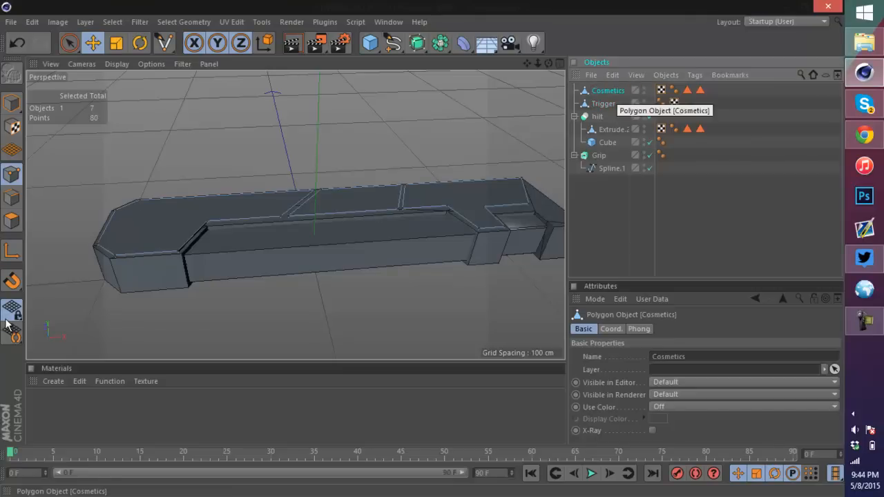
Step: Bevel the top faces of the three panels with a 0.51 cm offset and 2 subdivisions
left_click(11, 221)
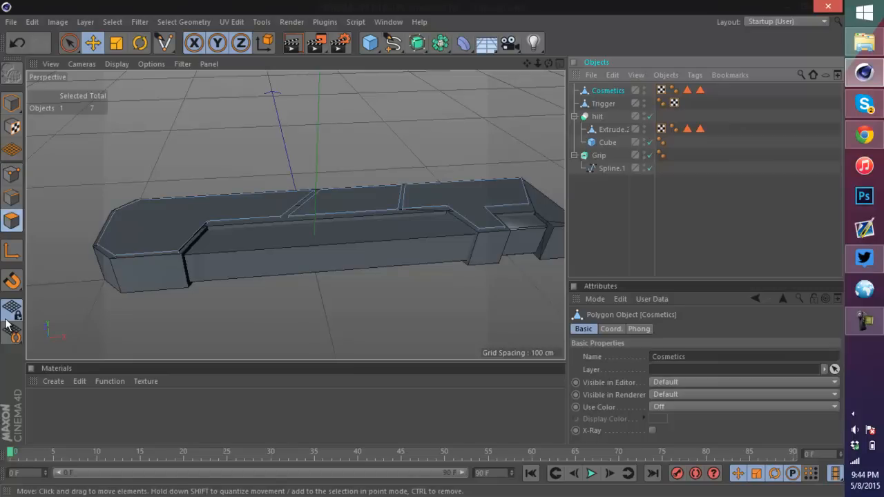
left_click(200, 221)
left_click(348, 201, "shift")
left_click(462, 196, "shift")
right_click(236, 214)
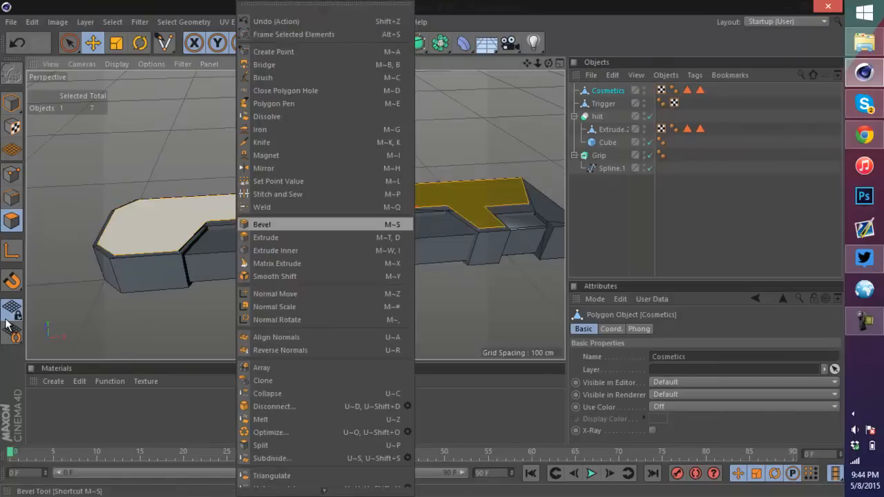
left_click(266, 224)
scroll(136, 253, "up", 10)
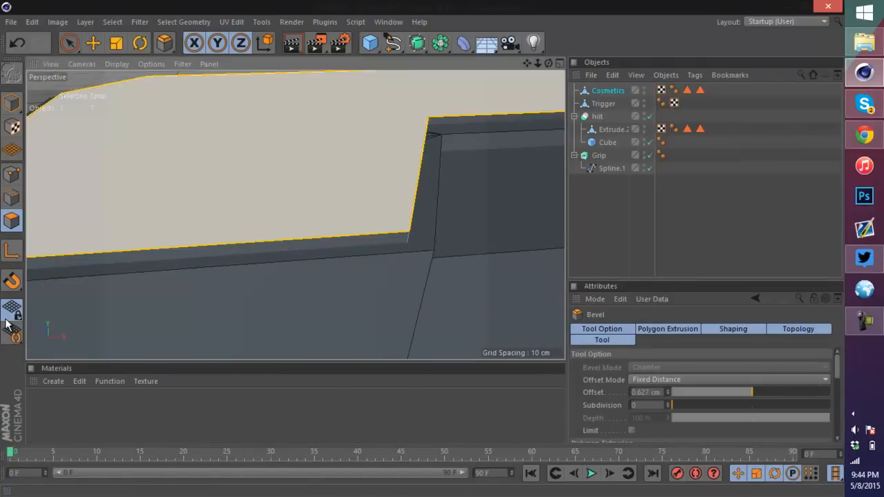
left_click_drag(548, 62, 602, 21)
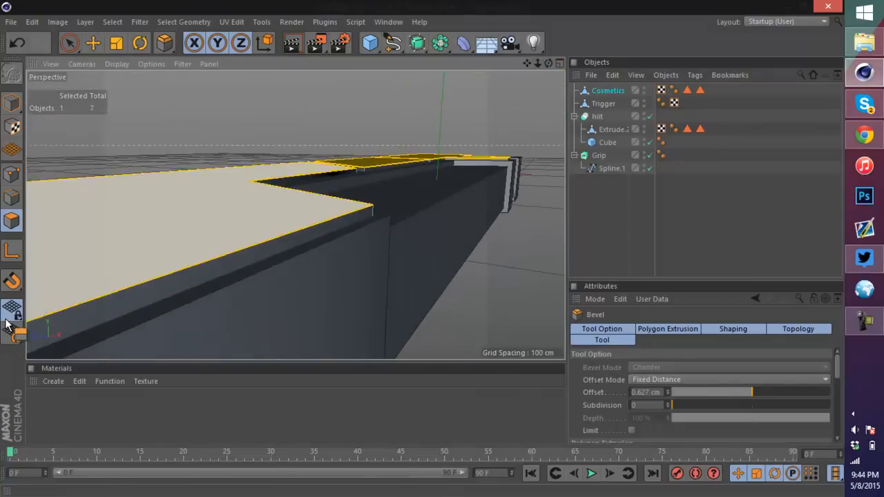
left_click_drag(207, 225, 243, 224)
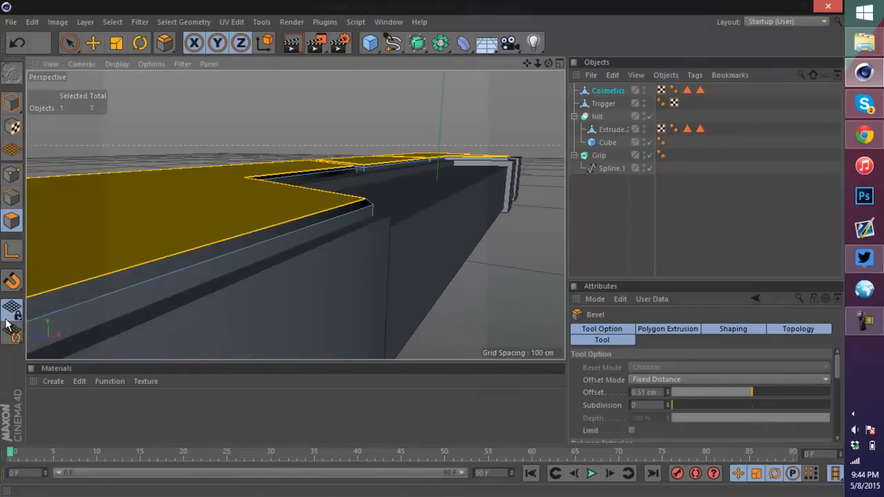
left_click(667, 403)
left_click(668, 403)
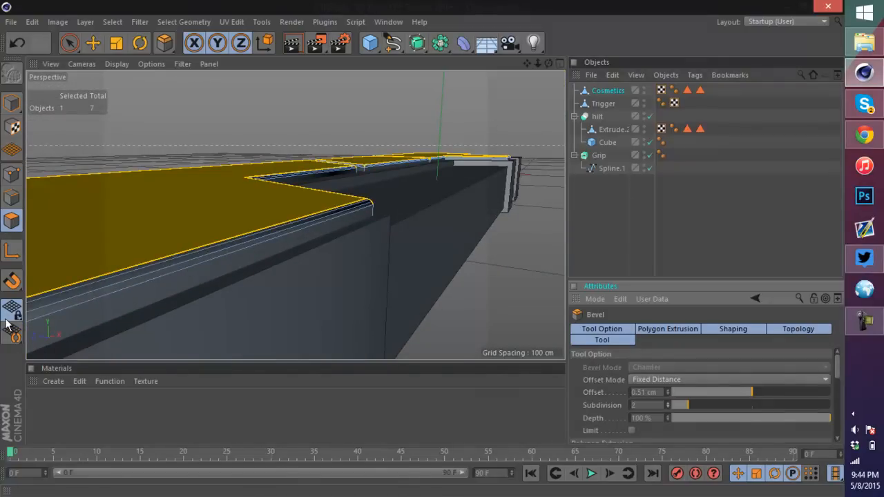
Step: Inner-extrude the selected panel faces by about 0.47 cm and save the scene
mouse_move(548, 63)
left_mouse_down()
mouse_move(542, 77)
mouse_move(483, 100)
mouse_move(452, 93)
mouse_move(535, 87)
left_mouse_up()
right_click(314, 206)
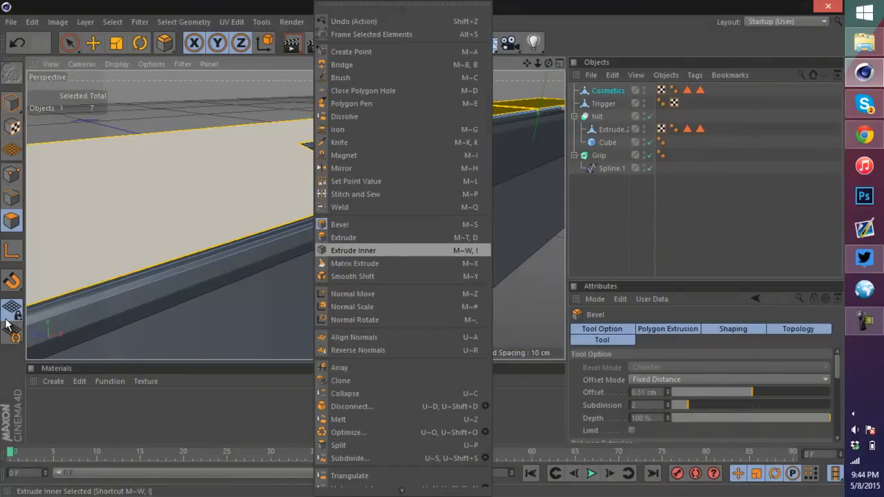
left_click(338, 250)
scroll(251, 174, "up", 4)
scroll(437, 205, "down", 3)
left_click_drag(438, 205, 422, 205)
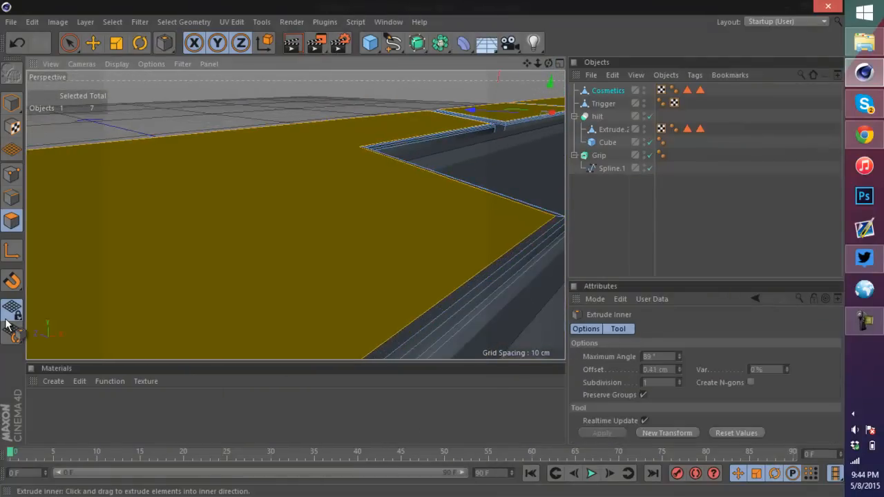
scroll(454, 203, "down", 4)
scroll(457, 177, "up", 1)
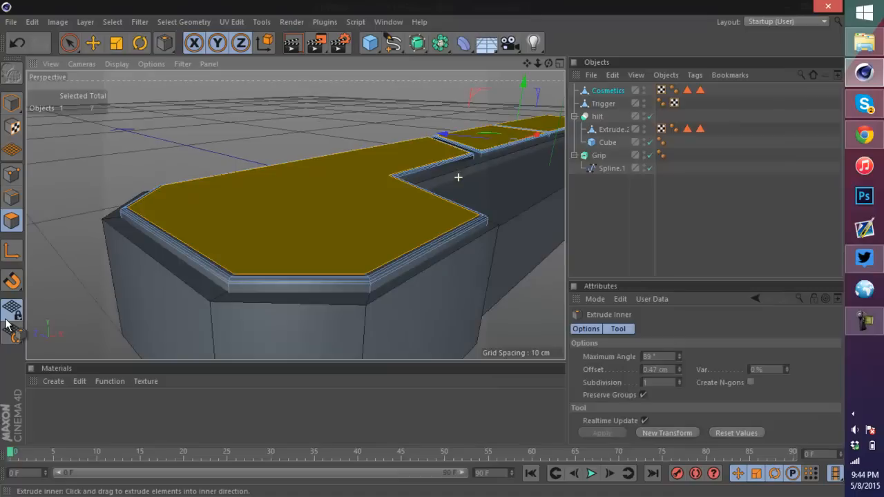
key("ctrl+s")
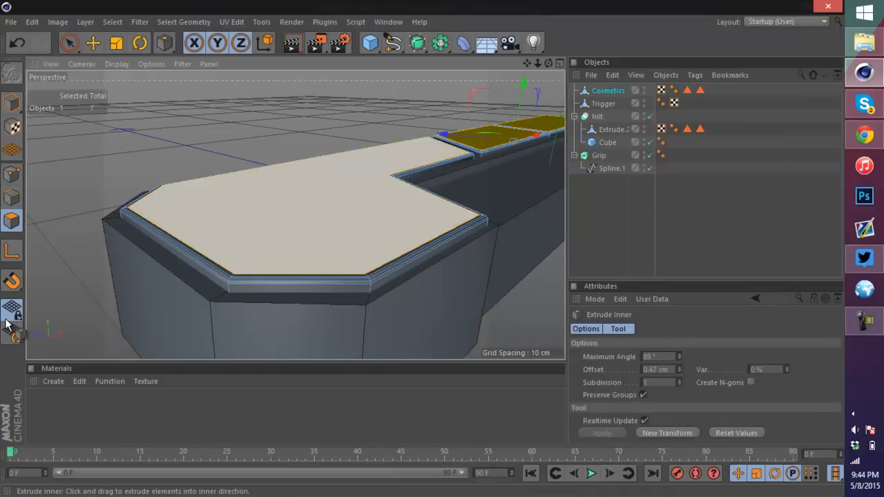
Step: Apply the Extrude tool to the selected panel faces
scroll(429, 234, "up", 2)
scroll(551, 120, "up", 3)
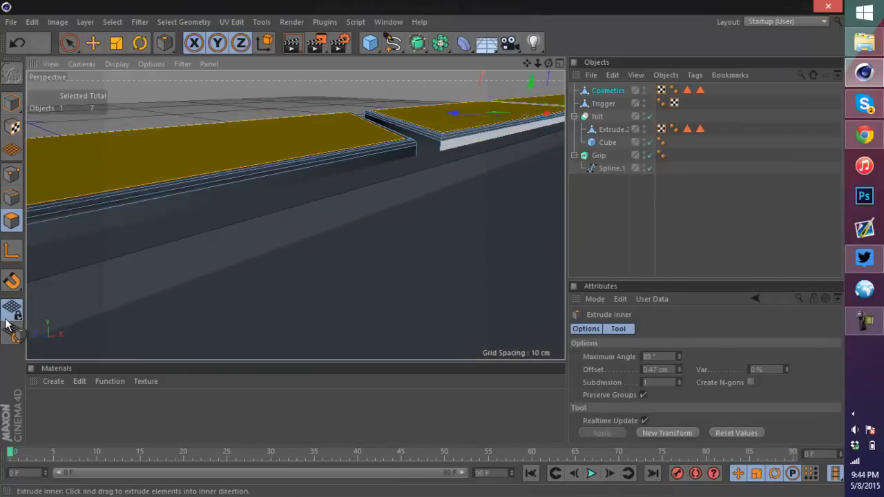
scroll(530, 173, "down", 6)
scroll(452, 214, "up", 4)
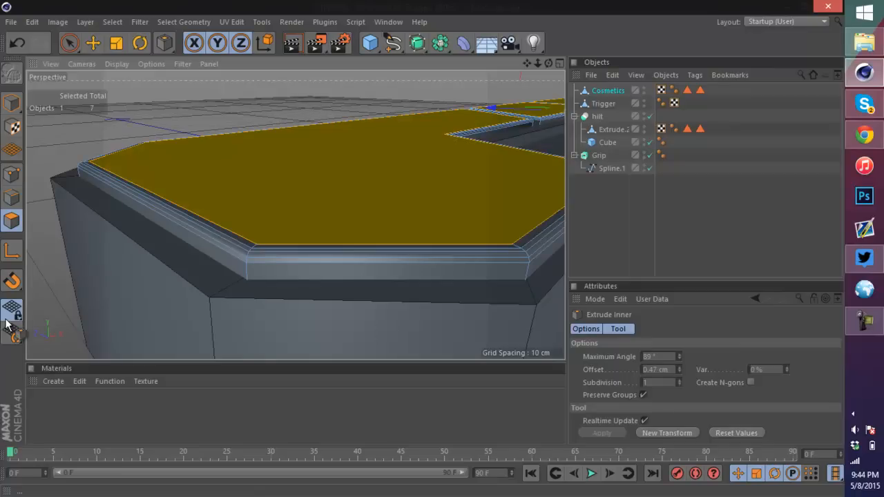
right_click(492, 224)
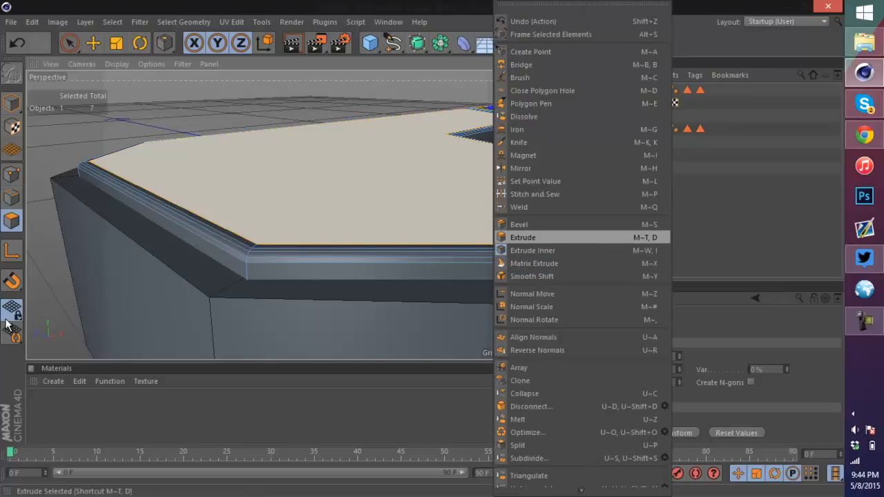
left_click(545, 237)
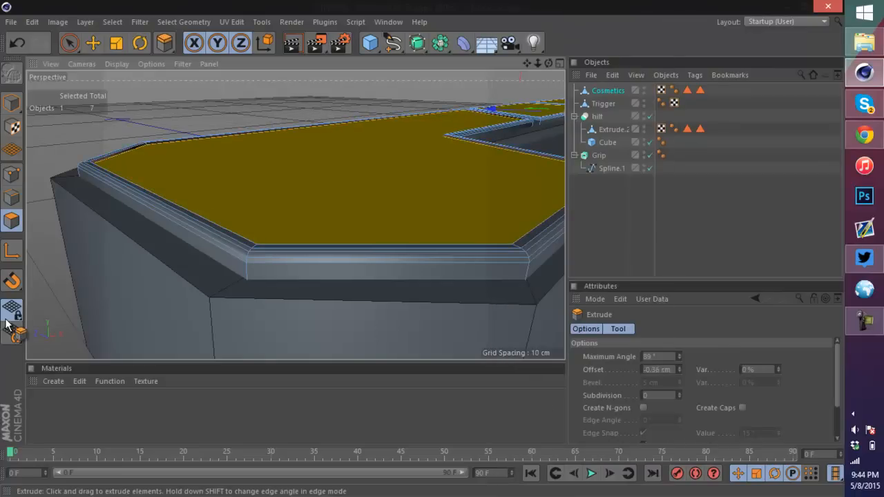
mouse_move(548, 63)
left_mouse_down()
mouse_move(594, 131)
mouse_move(565, 114)
mouse_move(557, 81)
mouse_move(483, 110)
left_mouse_up()
mouse_move(537, 63)
left_mouse_down()
mouse_move(497, 76)
mouse_move(542, 66)
left_mouse_up()
Step: Create a new material and apply it to the selected panel faces of Cosmetics
double_click(207, 412)
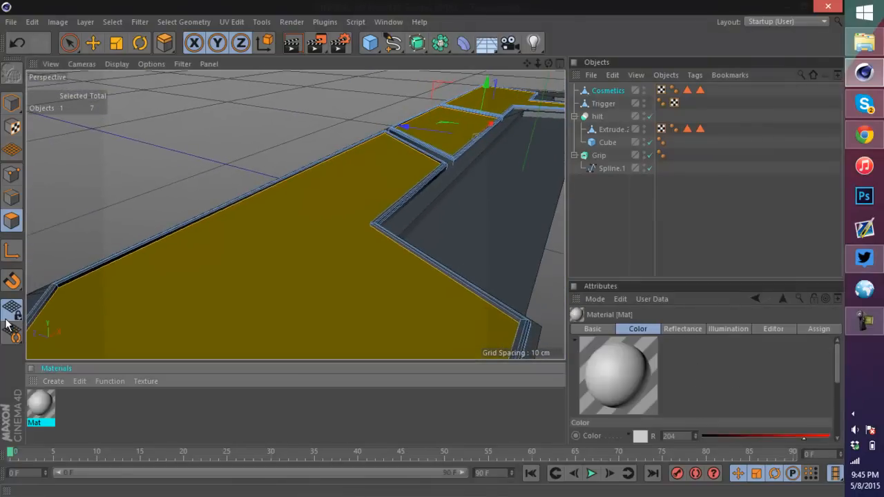
left_click_drag(40, 404, 276, 242)
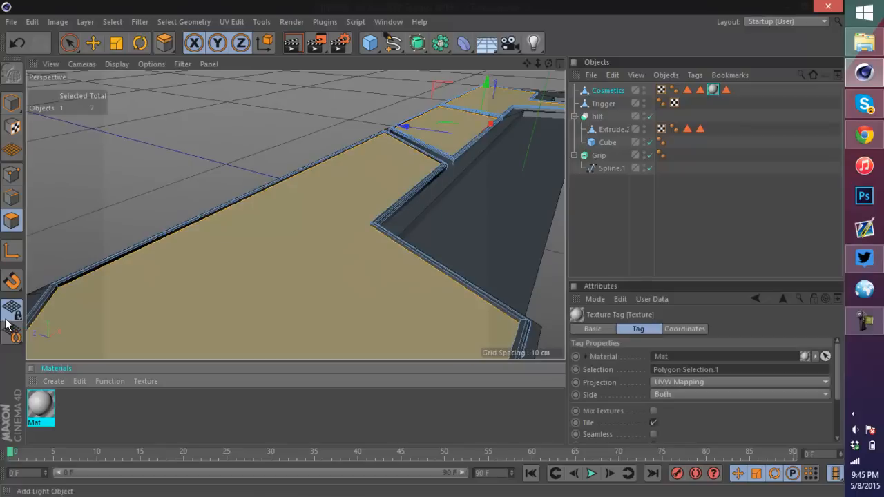
left_click(611, 214)
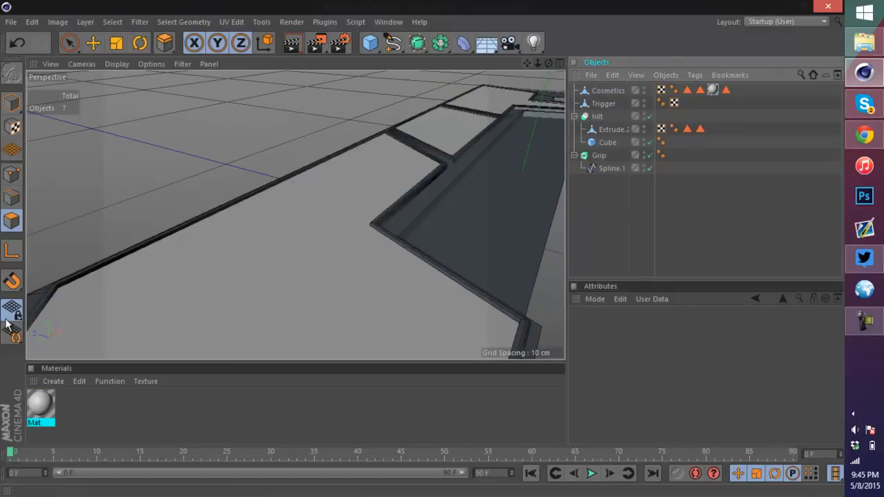
Step: Select the Cosmetics object in the object list
mouse_move(537, 63)
left_mouse_down()
mouse_move(414, 63)
mouse_move(477, 62)
left_mouse_up()
mouse_move(548, 62)
left_mouse_down()
mouse_move(535, 110)
mouse_move(456, 104)
mouse_move(445, 20)
mouse_move(476, 83)
left_mouse_up()
scroll(476, 214, "up", 5)
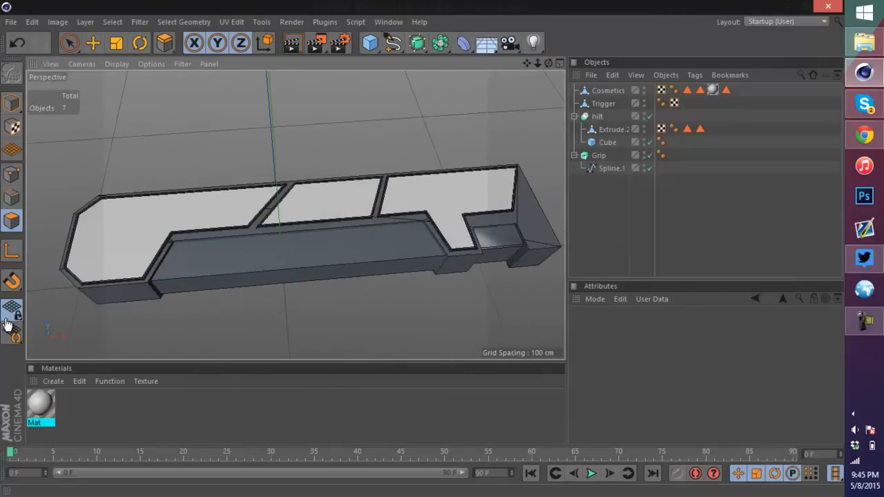
key("e")
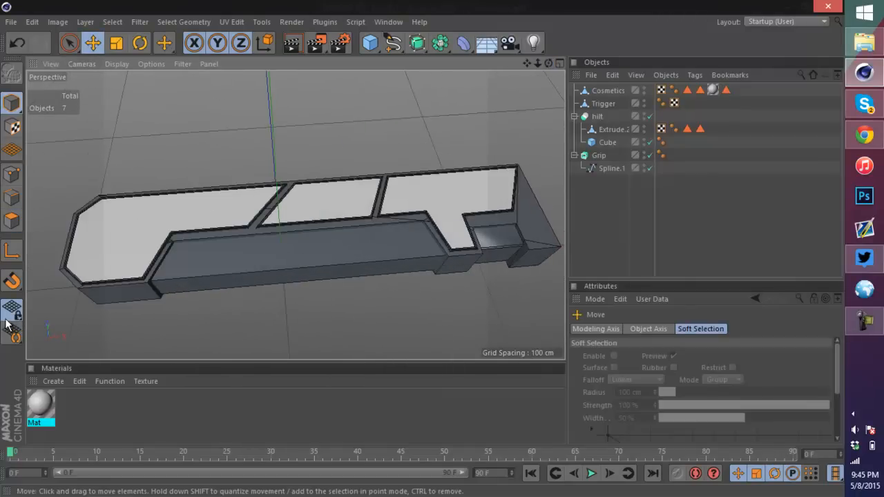
left_click_drag(549, 63, 546, 33)
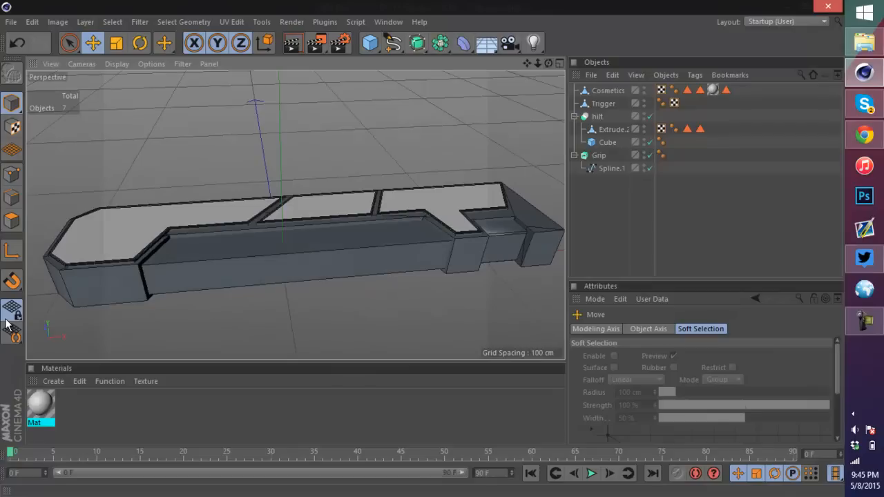
left_click(607, 91)
left_click(140, 43)
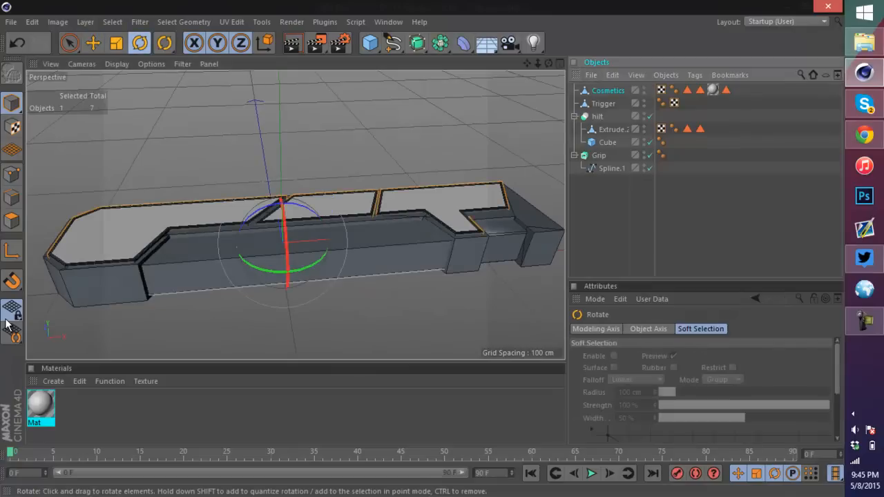
left_click_drag(284, 222, 286, 266)
mouse_move(7, 318)
left_mouse_down()
mouse_move(7, 310)
mouse_move(8, 324)
left_mouse_up()
key("ctrl+z")
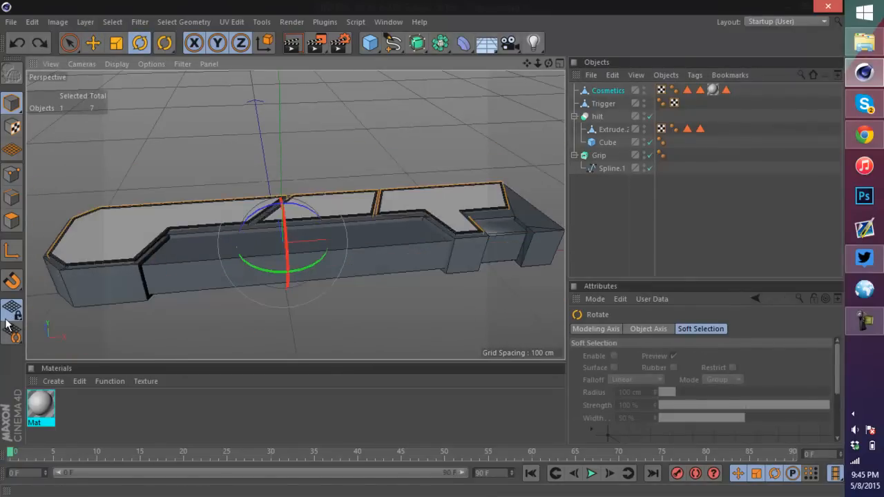
Step: Add a Symmetry object with Cosmetics as its child
key("e")
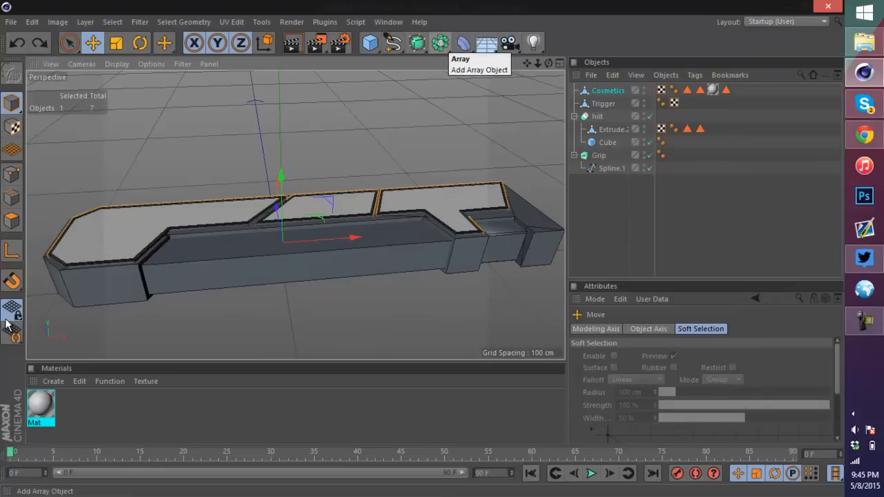
left_click(440, 43)
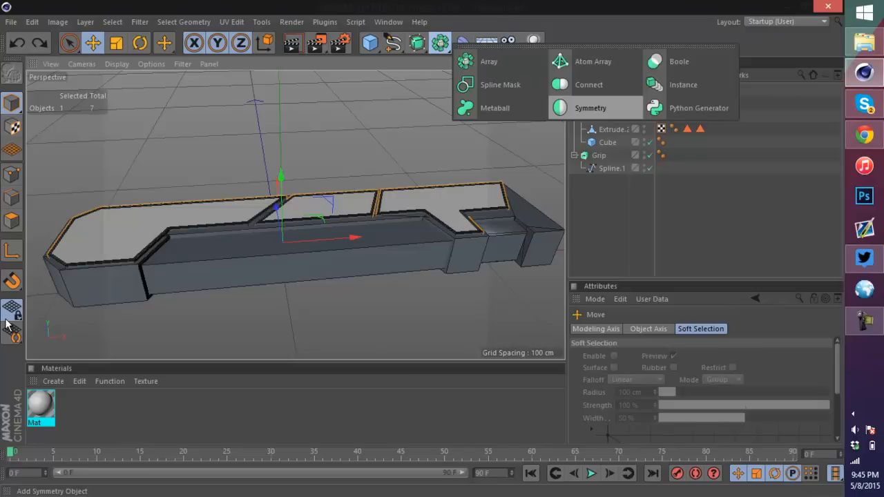
left_click(590, 108, "alt")
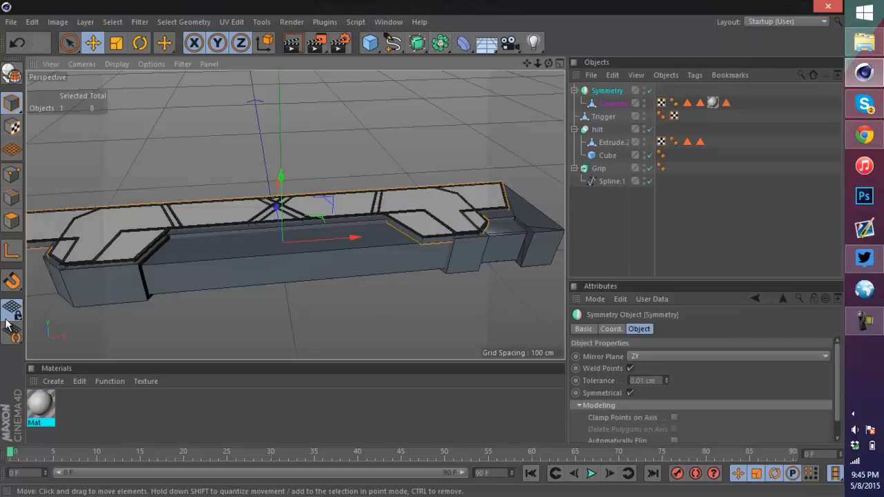
scroll(256, 145, "down", 3)
left_click_drag(268, 139, 268, 102)
key("ctrl+z")
scroll(263, 215, "up", 6)
middle_click_drag(266, 193, 265, 283, "alt")
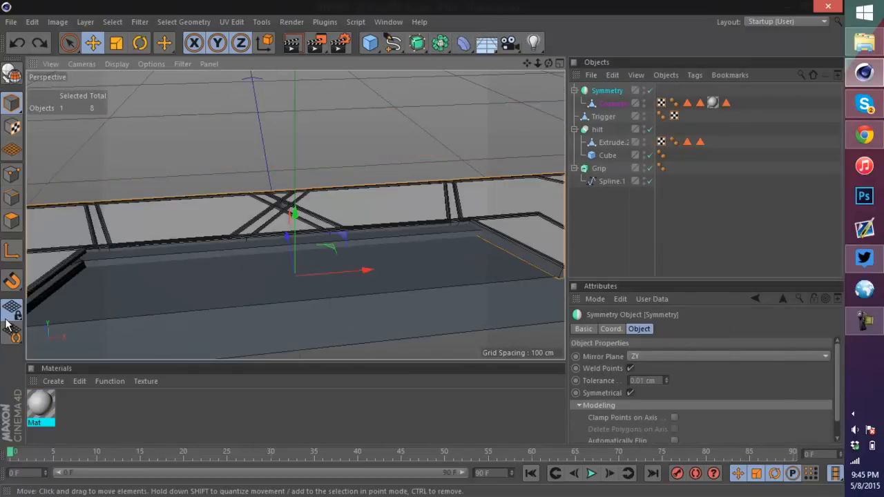
Step: Set the Symmetry object's mirror plane to XZ
scroll(296, 214, "down", 2)
left_click(607, 91)
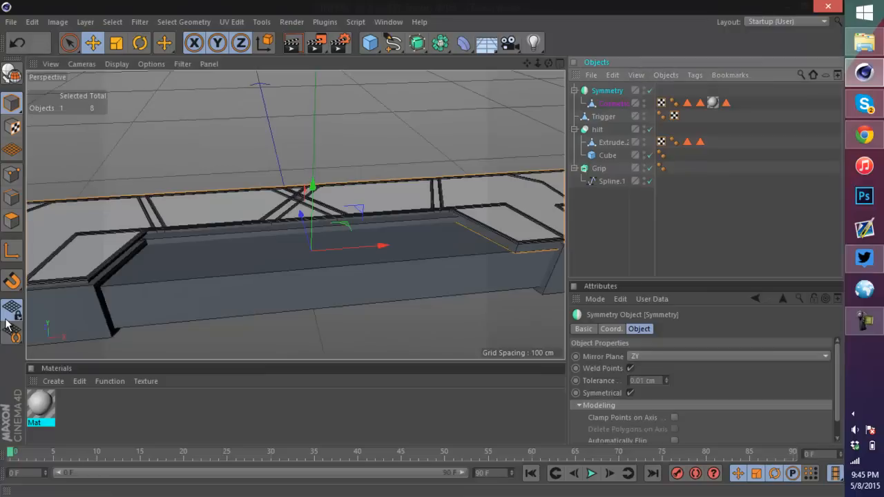
left_click(728, 357)
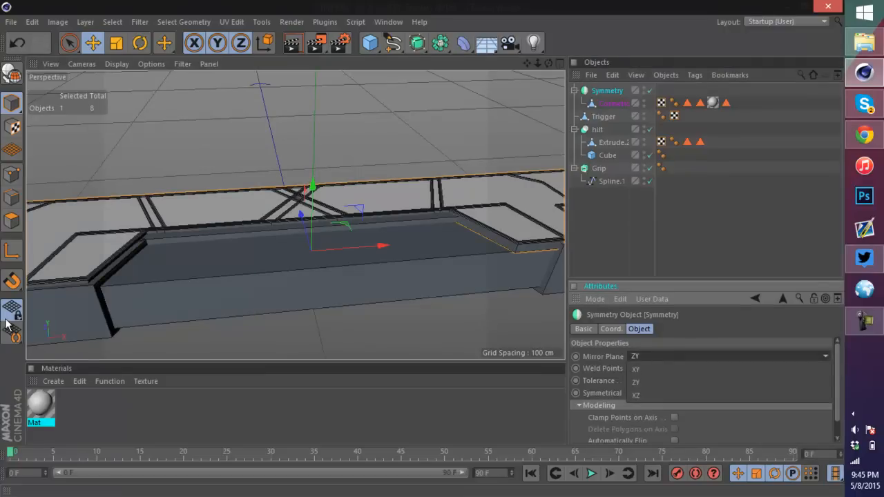
left_click(690, 395)
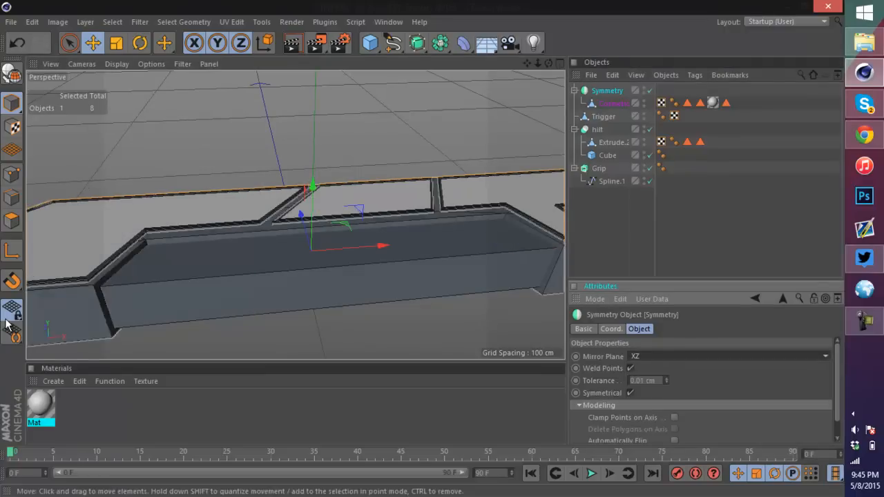
Step: Move the Cosmetics object upward along Y, above the hilt
scroll(296, 215, "down", 3)
left_click(612, 104)
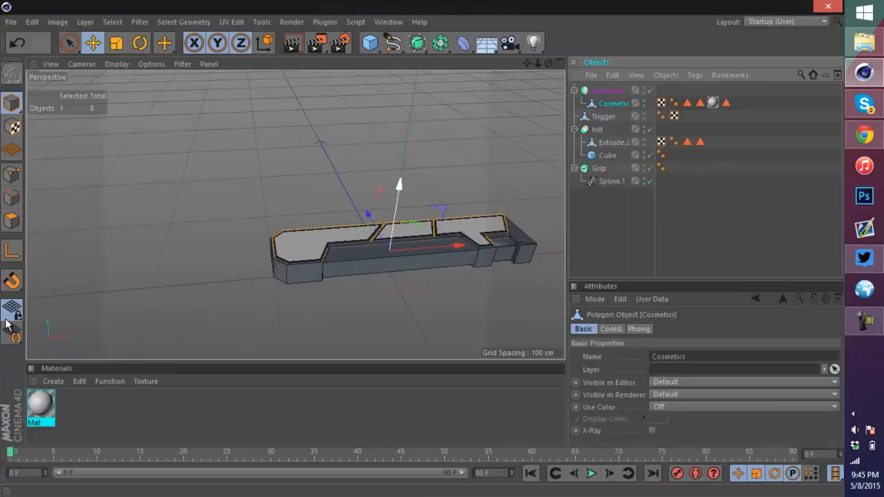
mouse_move(399, 185)
left_mouse_down()
mouse_move(404, 150)
mouse_move(404, 160)
left_mouse_up()
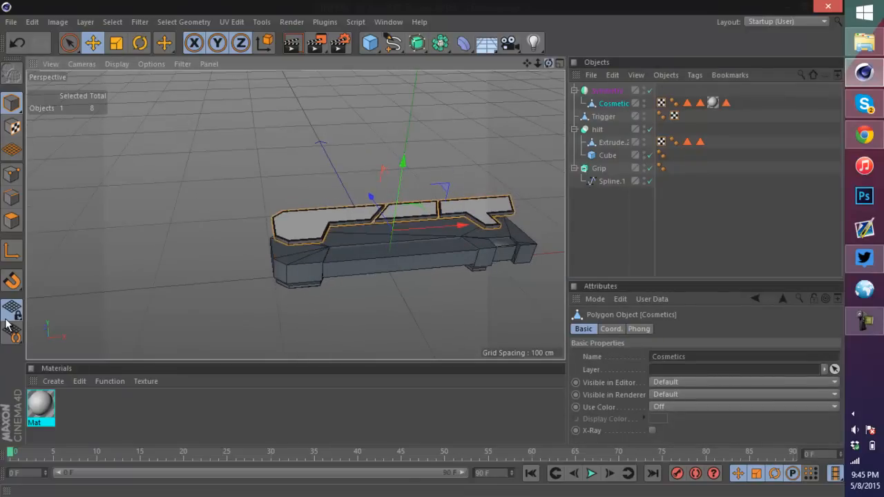
left_click_drag(549, 64, 387, 24)
scroll(331, 300, "up", 5)
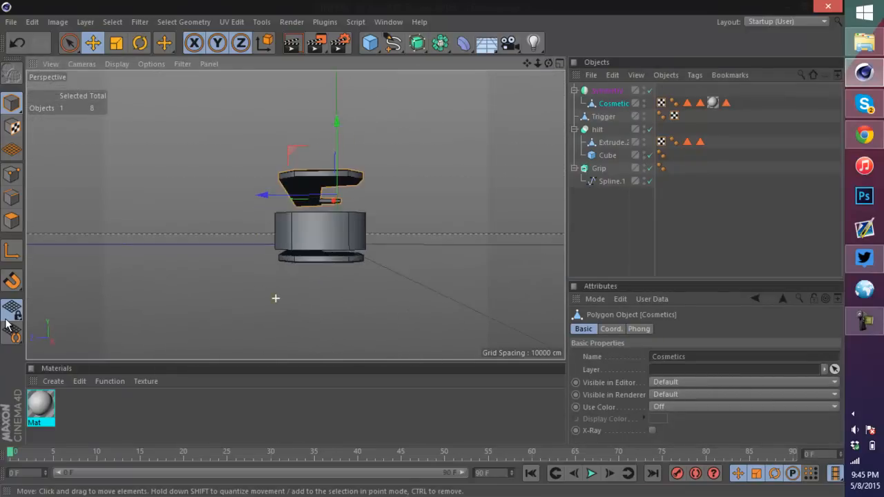
Step: Move the Symmetry object down along Y so its mirrored copy sits below the hilt
left_click(606, 90)
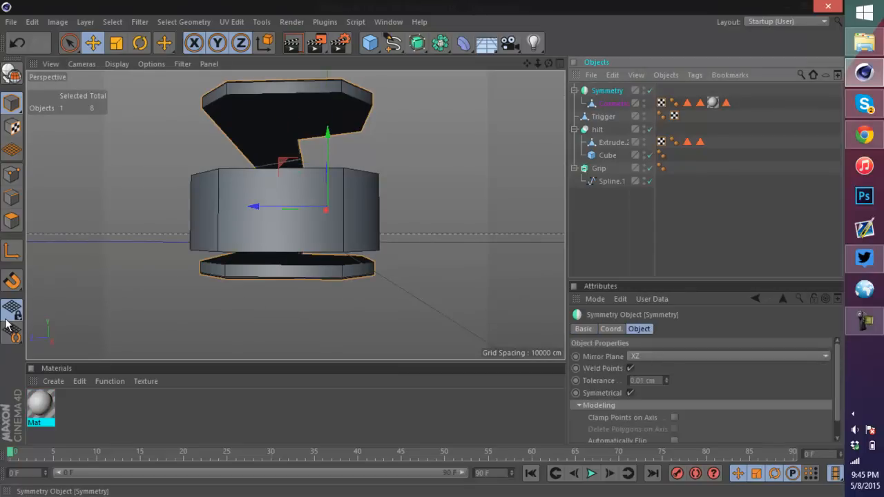
left_click_drag(327, 137, 327, 152)
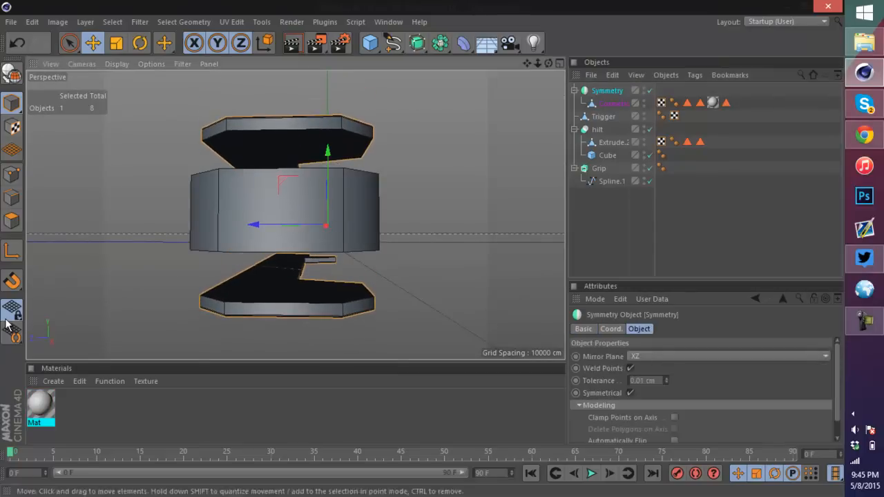
left_click(613, 103)
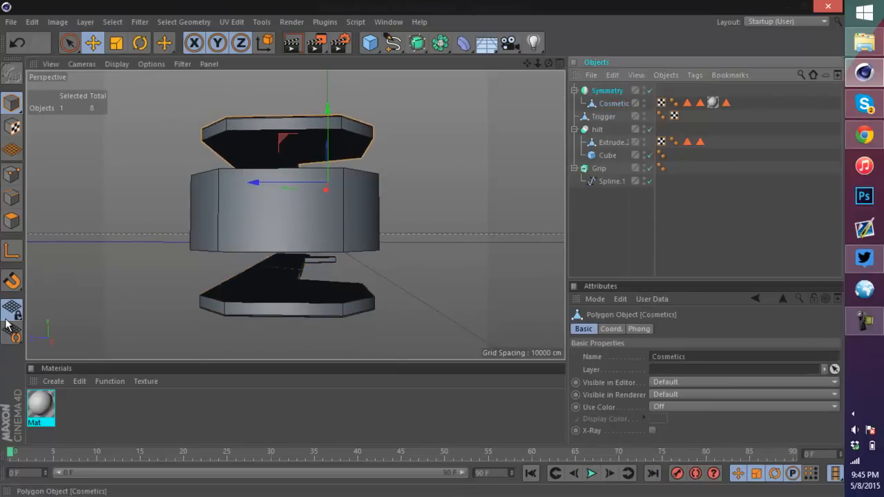
left_click(606, 90)
left_click(613, 103)
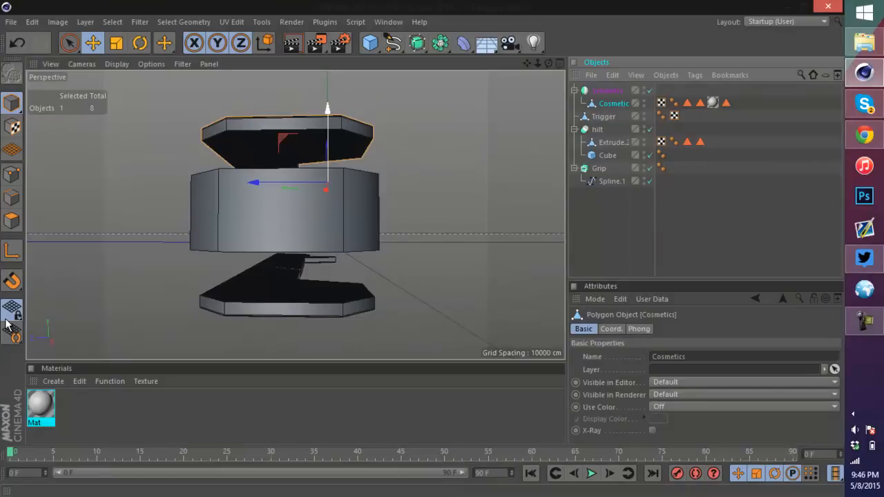
Step: Move the Cosmetics object down along Y onto the hilt's top face and nudge the Symmetry object to match
mouse_move(345, 187)
left_mouse_down("alt")
mouse_move(242, 214)
mouse_move(233, 241)
left_mouse_up("alt")
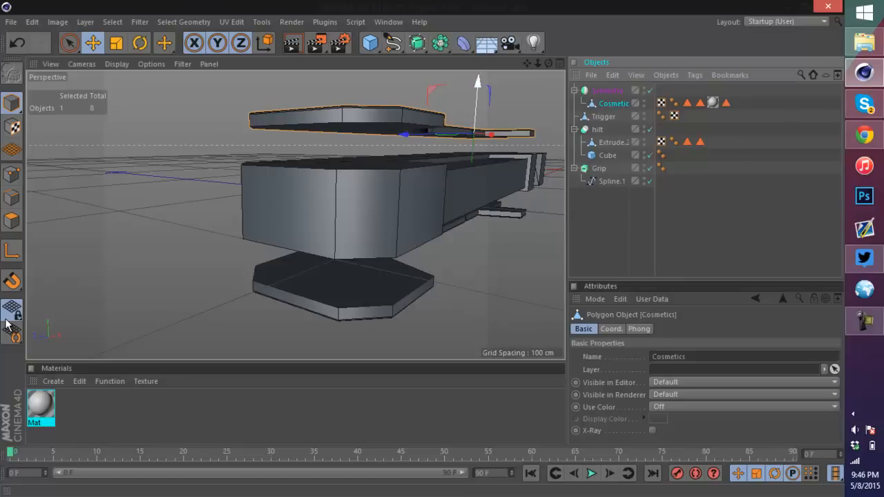
left_click_drag(477, 82, 478, 82)
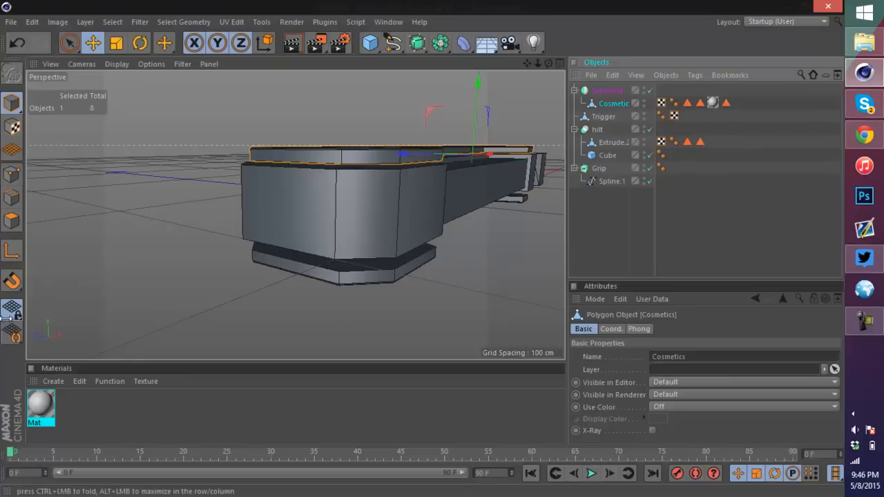
left_click_drag(477, 82, 474, 117)
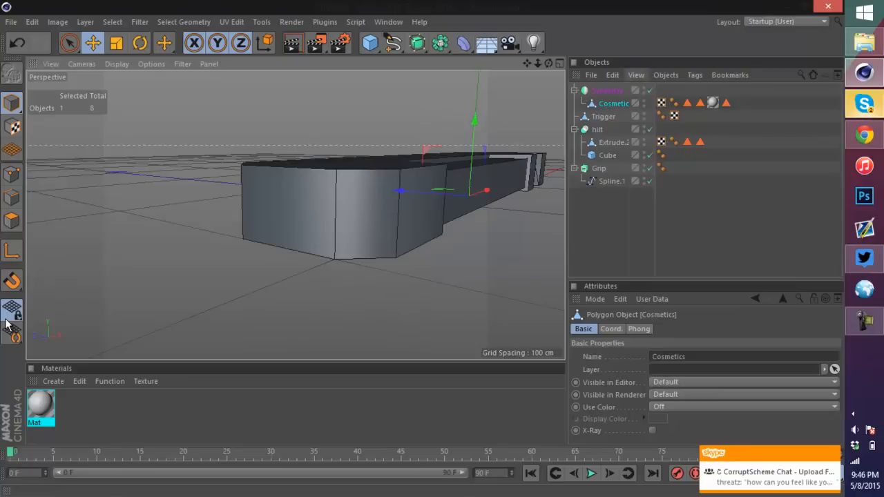
left_click(607, 90)
mouse_move(475, 111)
left_mouse_down()
mouse_move(477, 60)
mouse_move(476, 120)
left_mouse_up()
left_click(613, 103)
left_click(607, 90)
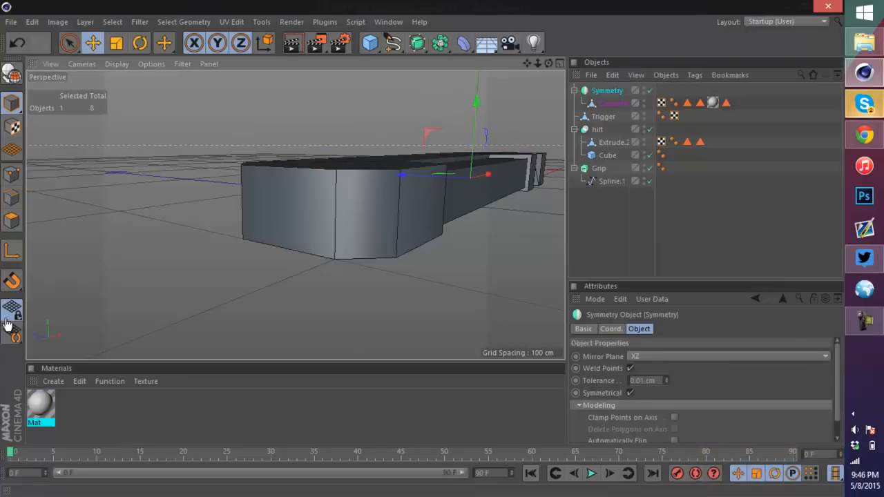
Step: Switch to the four-view layout and fine-tune the Cosmetics object's height so it sits on the hilt
middle_click(430, 291)
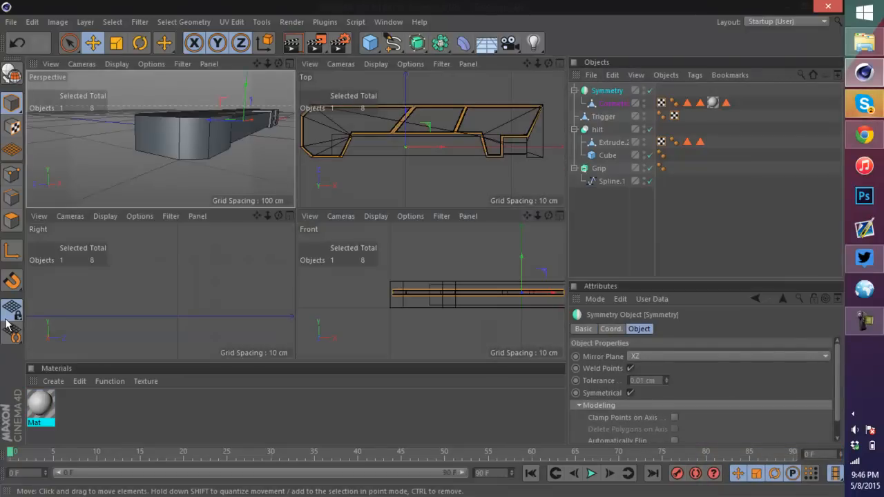
key("h")
left_click_drag(433, 269, 434, 268)
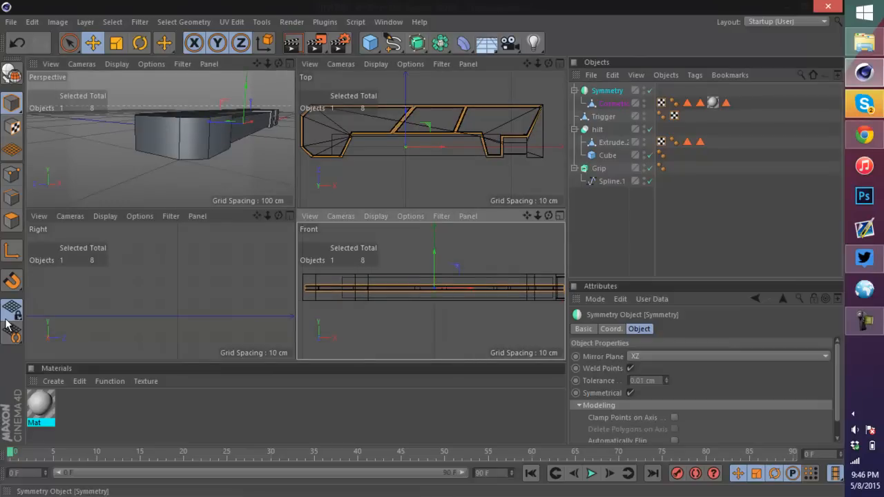
left_click(613, 103)
left_click_drag(246, 91, 227, 149)
scroll(160, 139, "up", 5)
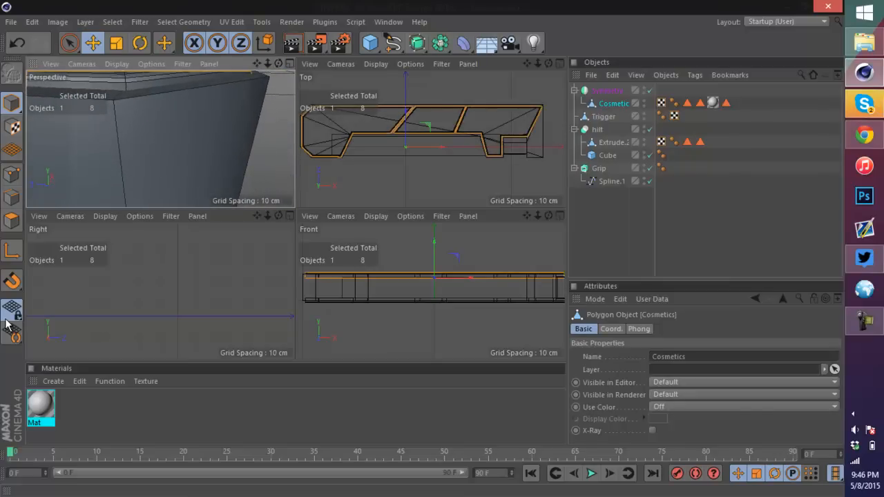
scroll(160, 138, "down", 5)
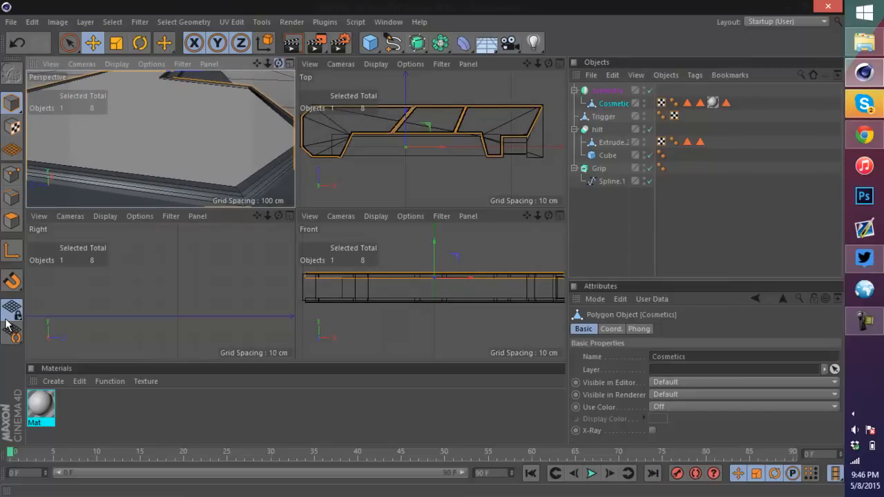
left_click_drag(159, 138, 159, 102, "alt")
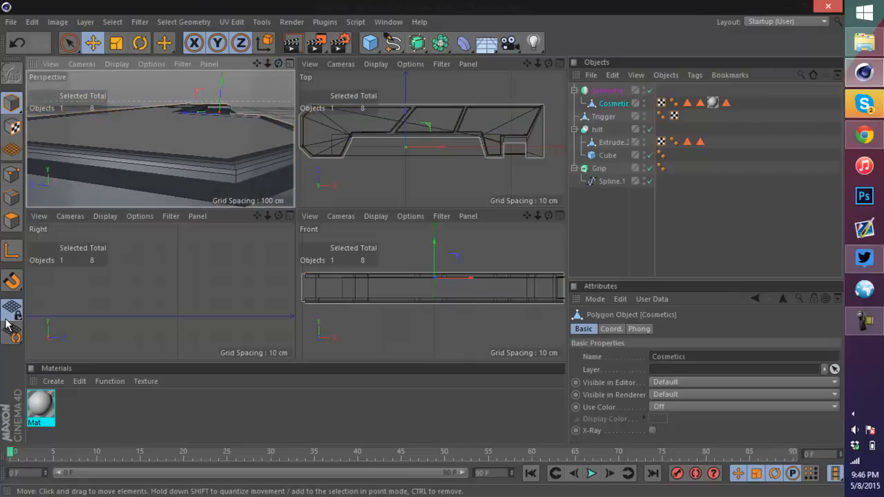
scroll(195, 182, "up", 3)
scroll(195, 181, "down", 1)
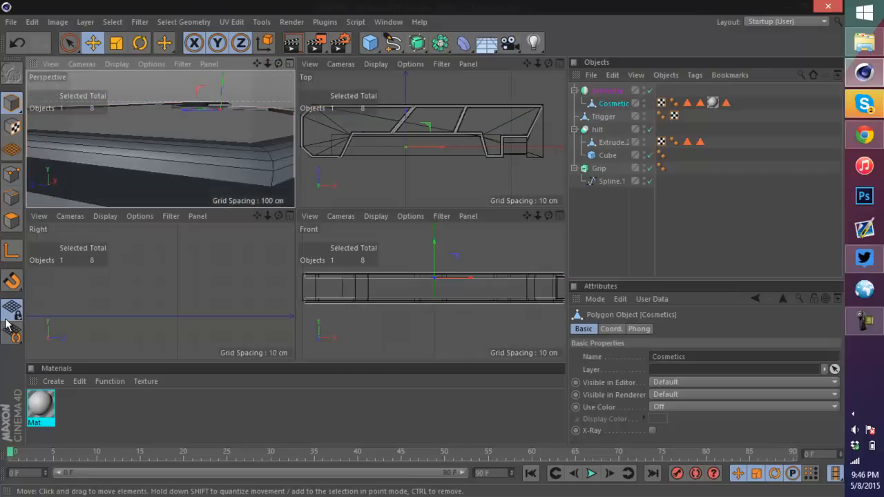
mouse_move(222, 81)
left_mouse_down()
mouse_move(223, 72)
mouse_move(222, 80)
left_mouse_up()
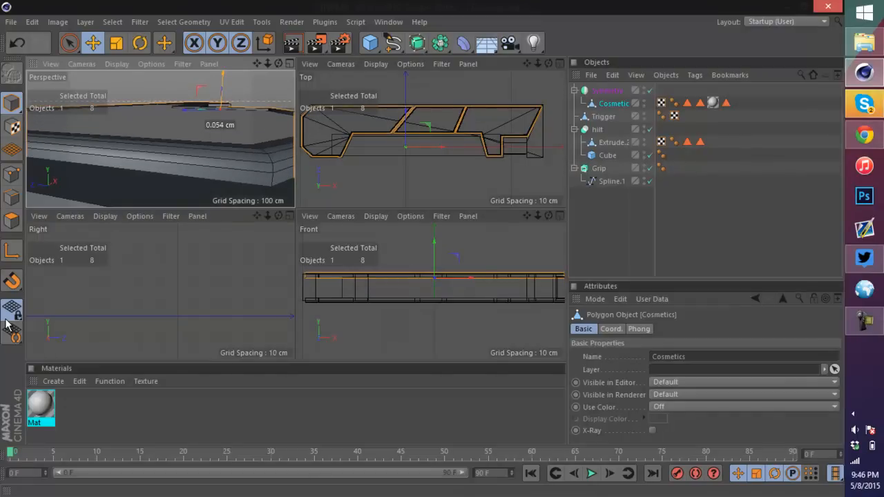
Step: Adjust the Symmetry and Cosmetics objects vertically so both panel copies sit flush against the hilt
scroll(244, 138, "down", 10)
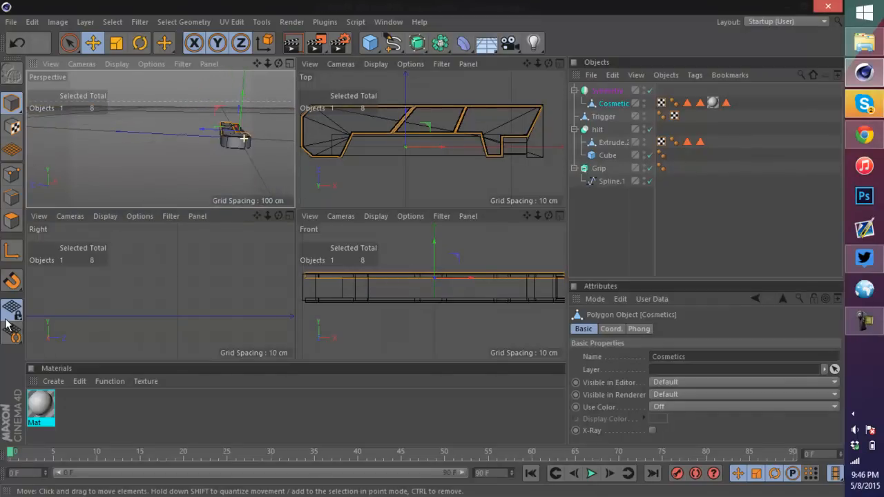
left_click_drag(251, 170, 252, 148, "alt")
scroll(160, 138, "up", 10)
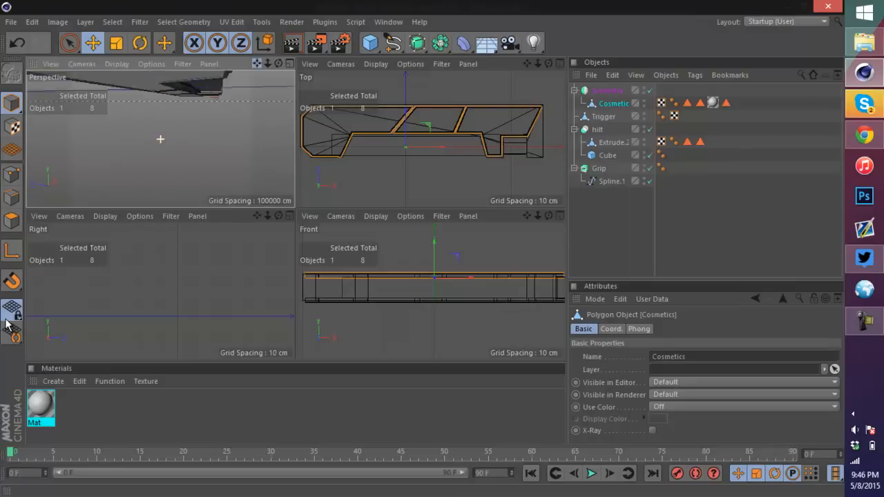
scroll(159, 139, "up", 5)
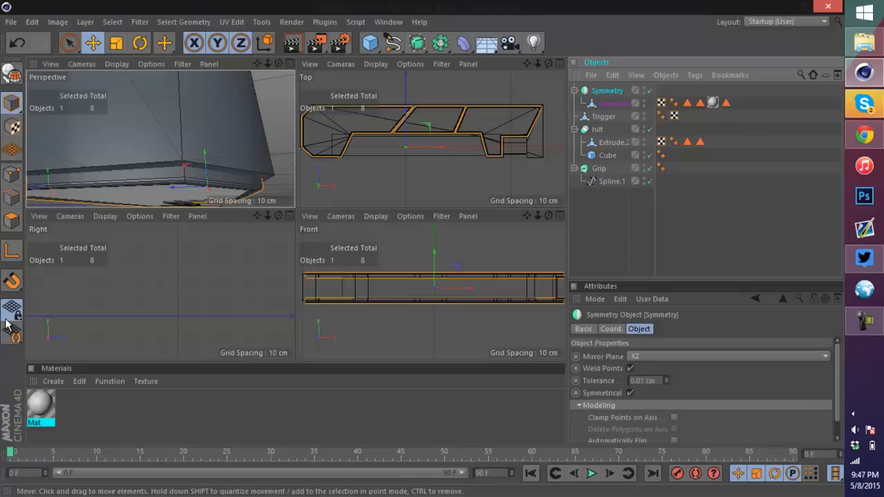
left_click_drag(204, 153, 163, 169)
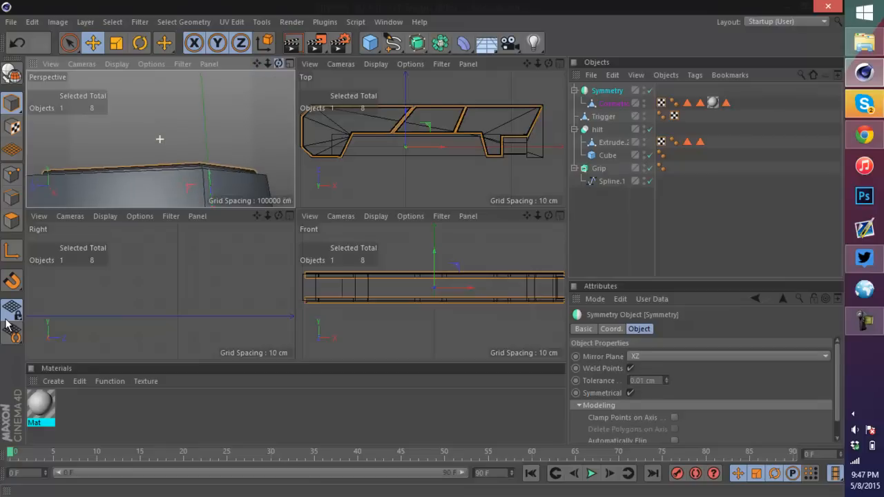
left_click_drag(279, 63, 275, 69)
scroll(181, 145, "up", 6)
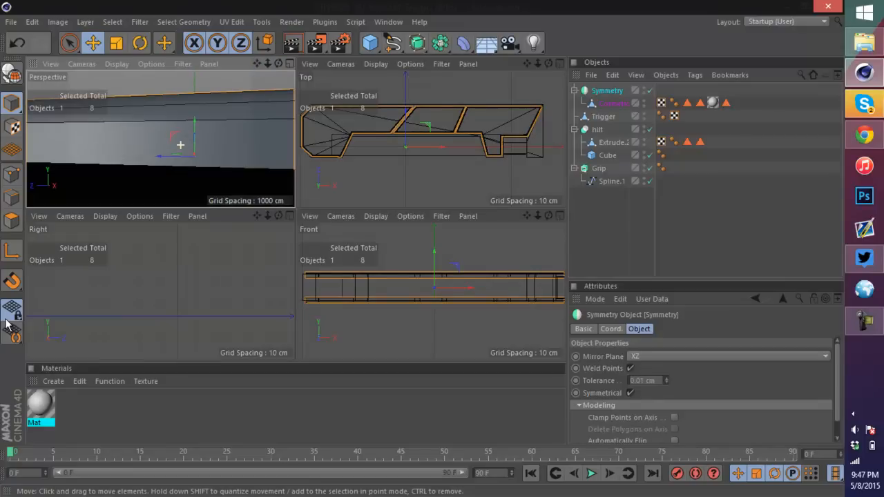
left_click(613, 103)
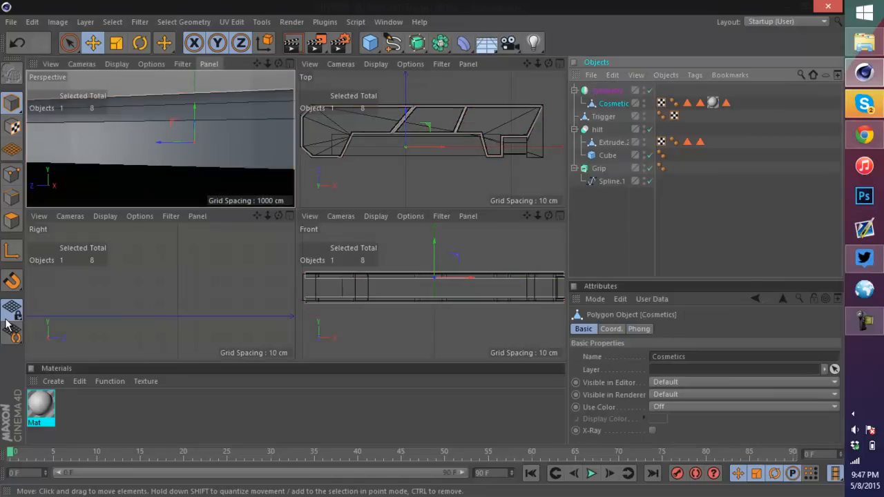
mouse_move(194, 106)
left_mouse_down()
mouse_move(194, 169)
mouse_move(194, 116)
left_mouse_up()
Step: Inspect the aligned cosmetic panels on the hilt in a maximized perspective view
left_click_drag(256, 64, 256, 32)
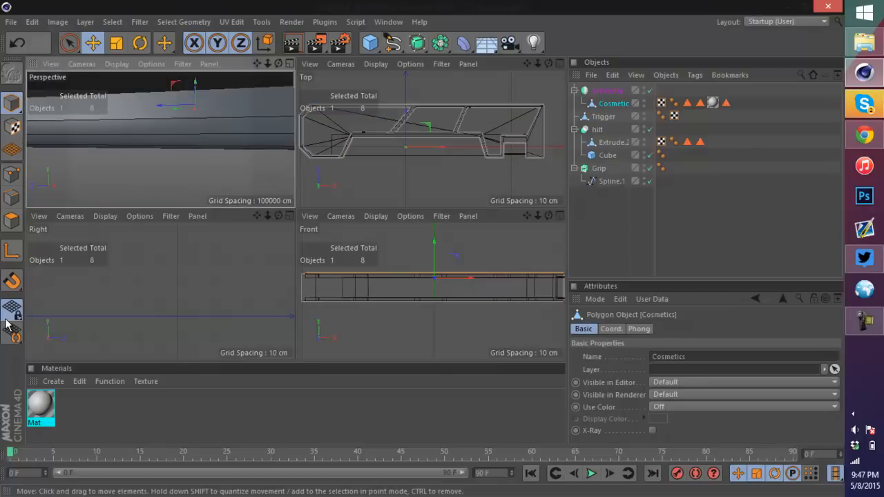
scroll(192, 134, "down", 2)
mouse_move(267, 63)
left_mouse_down()
mouse_move(241, 63)
mouse_move(258, 78)
mouse_move(247, 89)
left_mouse_up()
scroll(206, 112, "up", 4)
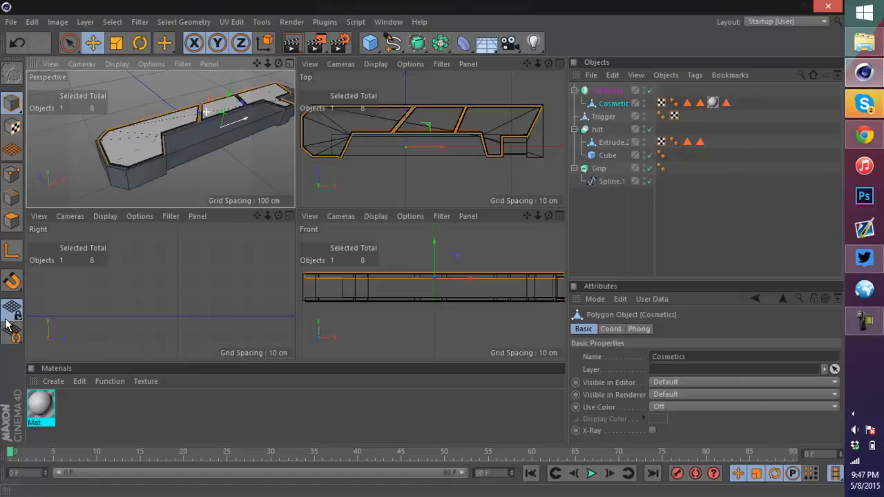
left_click(290, 63)
scroll(236, 284, "up", 3)
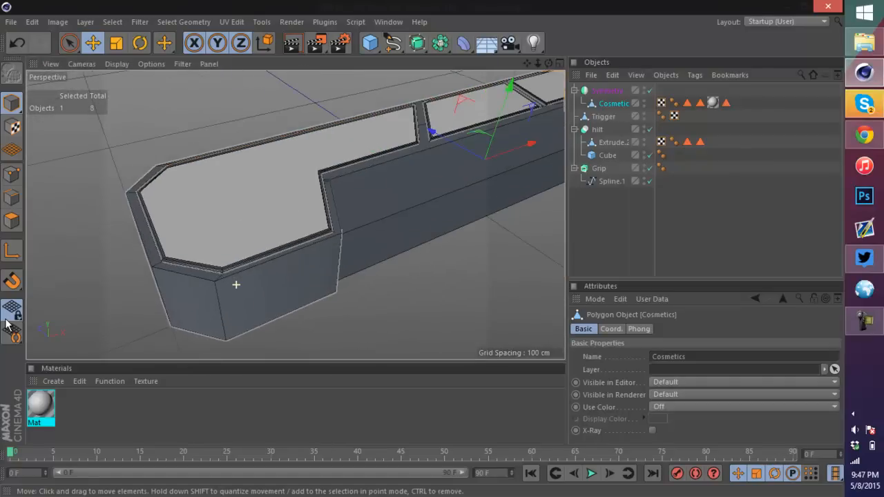
Step: Add a Subdivision Surface object with the hilt Boolean as its child
left_click(598, 129)
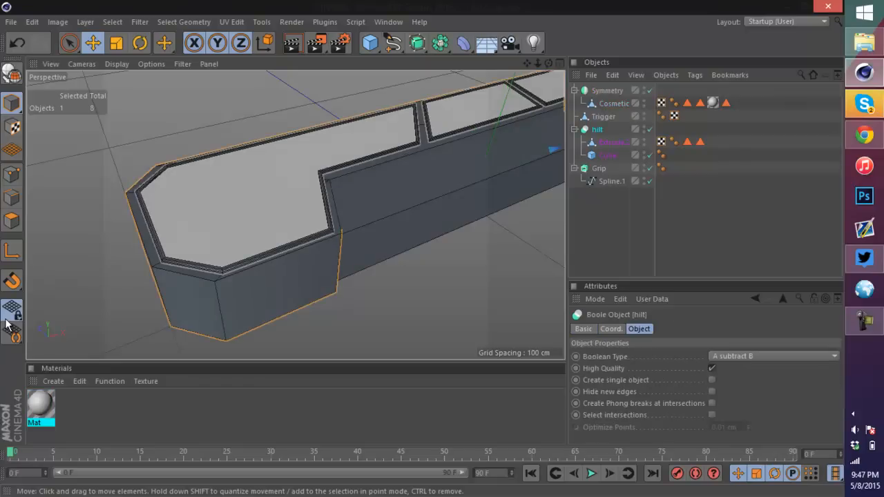
scroll(297, 214, "up", 3)
left_click(417, 43)
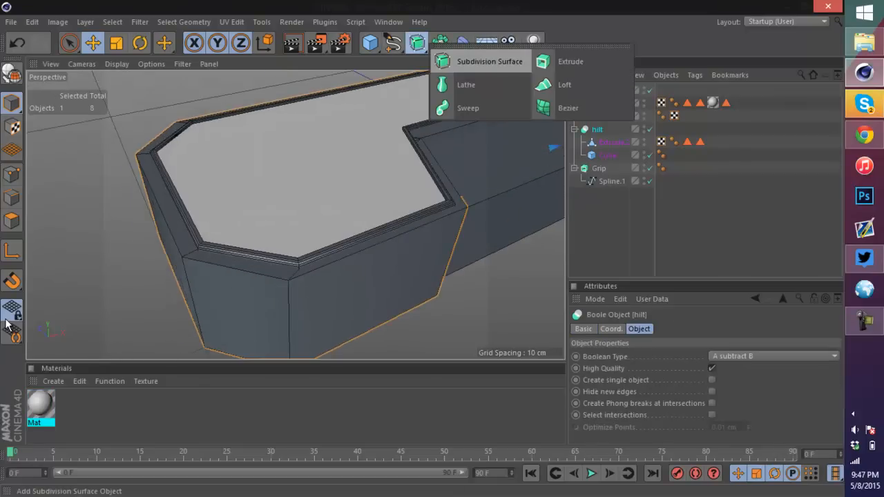
left_click(489, 61, "alt")
Step: Inspect the subdivided hilt, then undo the Subdivision Surface so the hilt Boolean is unsubdivided again
left_click_drag(297, 207, 228, 207, "alt")
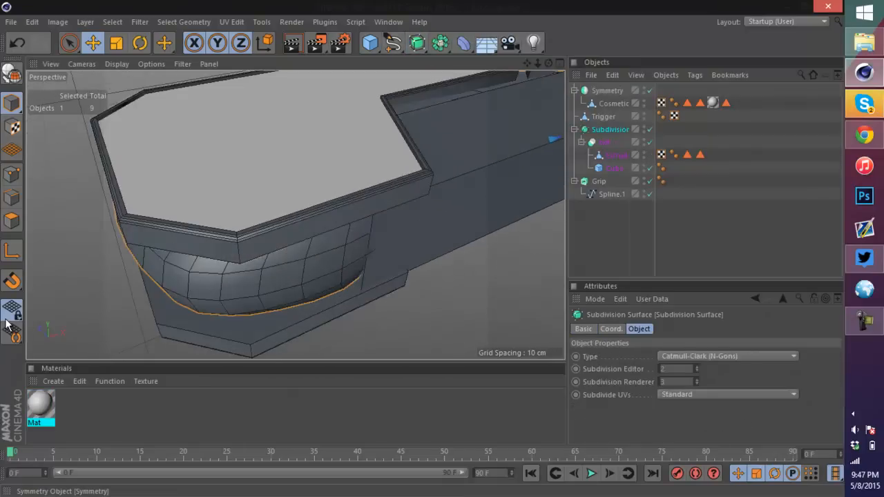
left_click_drag(297, 207, 173, 213, "alt")
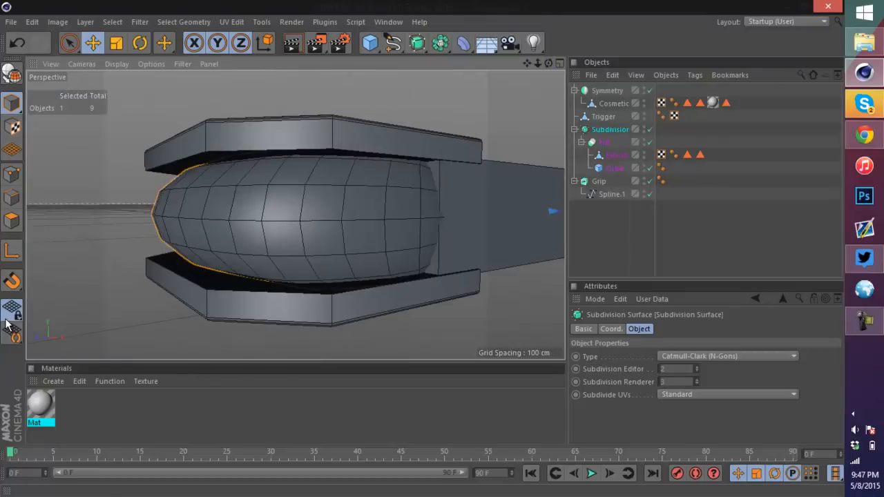
key("ctrl+z")
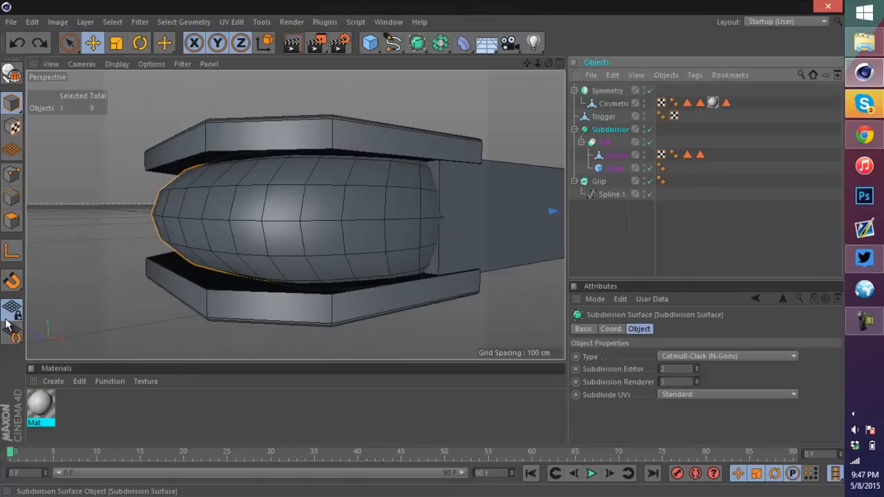
key("ctrl+z")
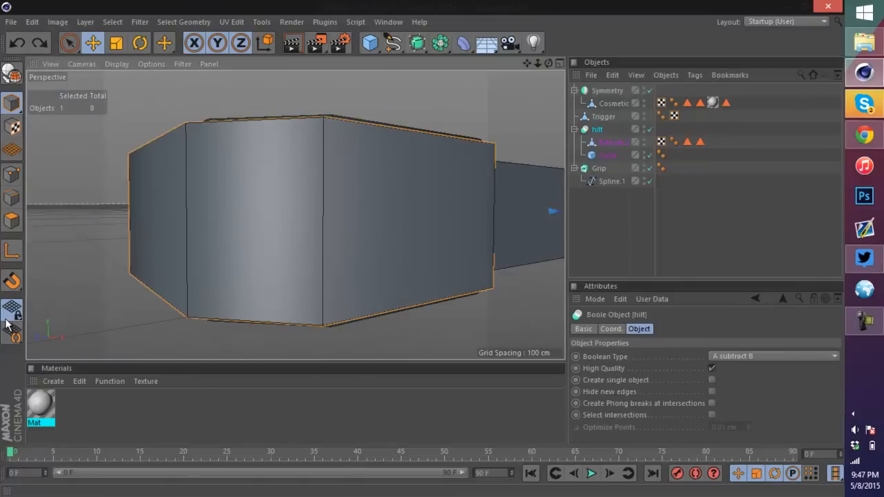
Step: Make the hilt Boolean editable and connect its extrusion and cube into a single polygon object
left_click_drag(295, 215, 320, 253, "alt")
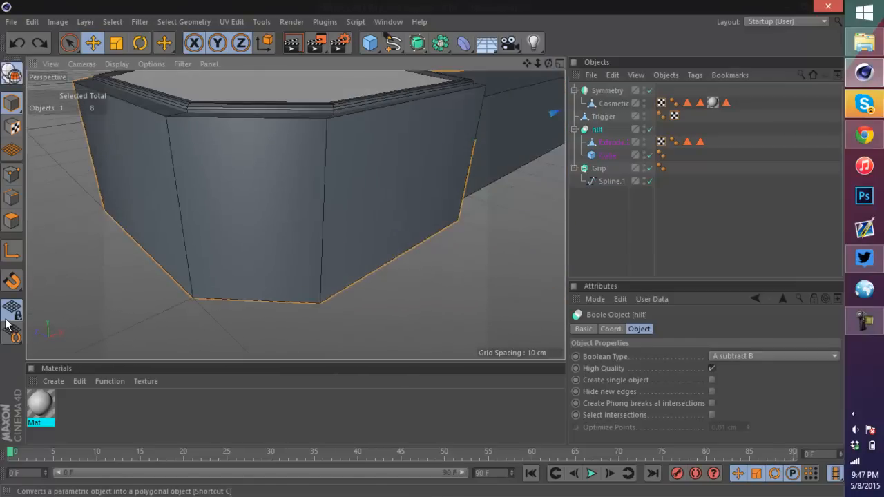
key("c")
left_click(573, 129)
left_click(603, 155, "shift")
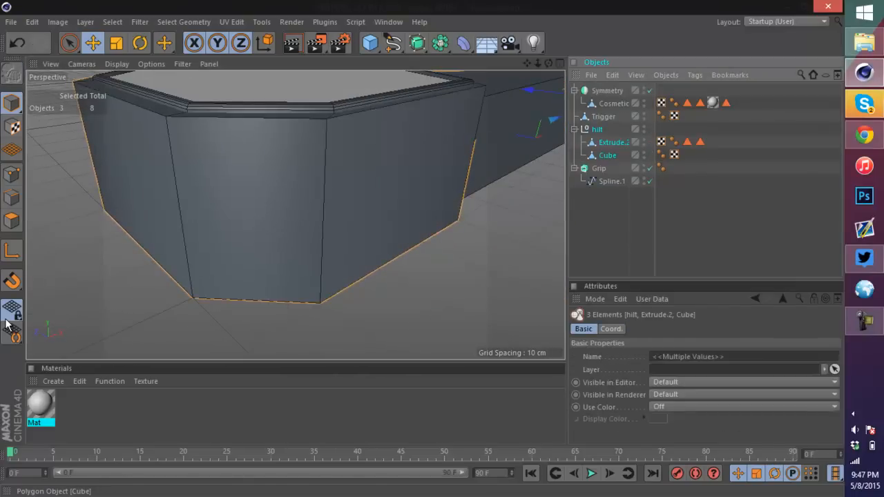
right_click(603, 156)
left_click(663, 362)
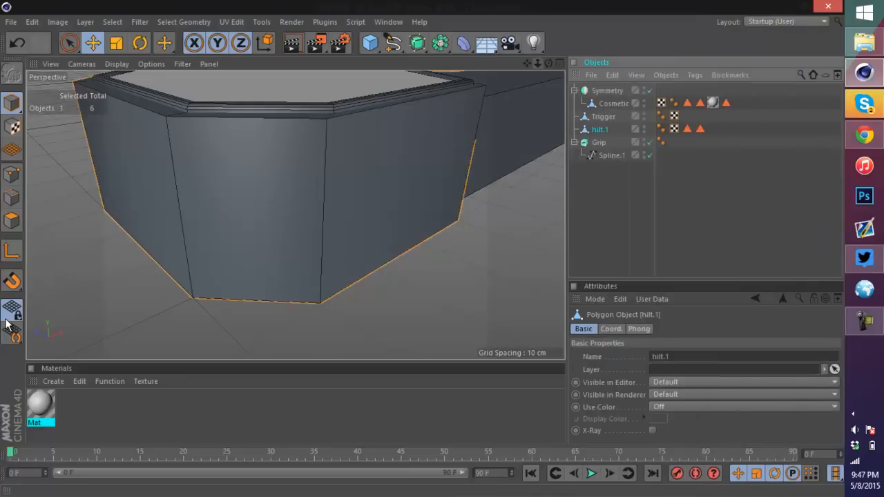
Step: Hide the Symmetry and Grip objects to isolate the hilt, and select the hilt polygon object
scroll(296, 214, "down", 6)
left_click_drag(296, 214, 221, 214, "alt")
mouse_move(295, 214)
middle_mouse_down("alt")
mouse_move(59, 214)
mouse_move(103, 247)
mouse_move(341, 225)
middle_mouse_up("alt")
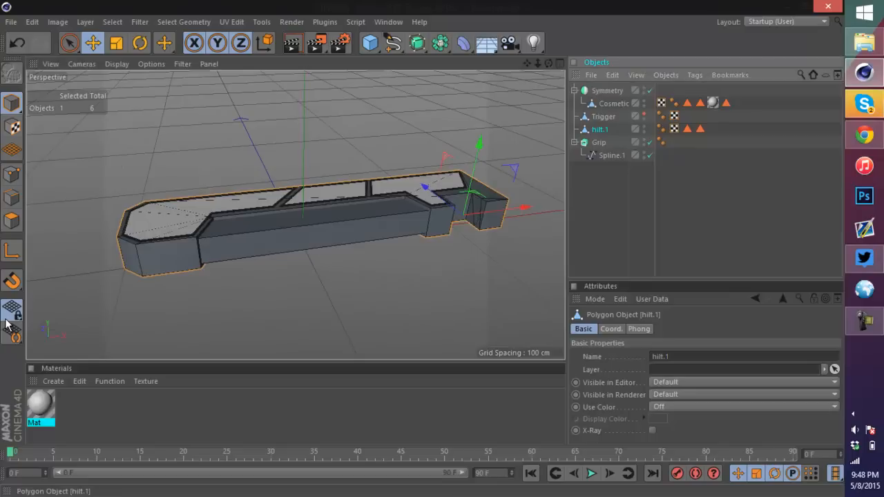
scroll(494, 221, "up", 8)
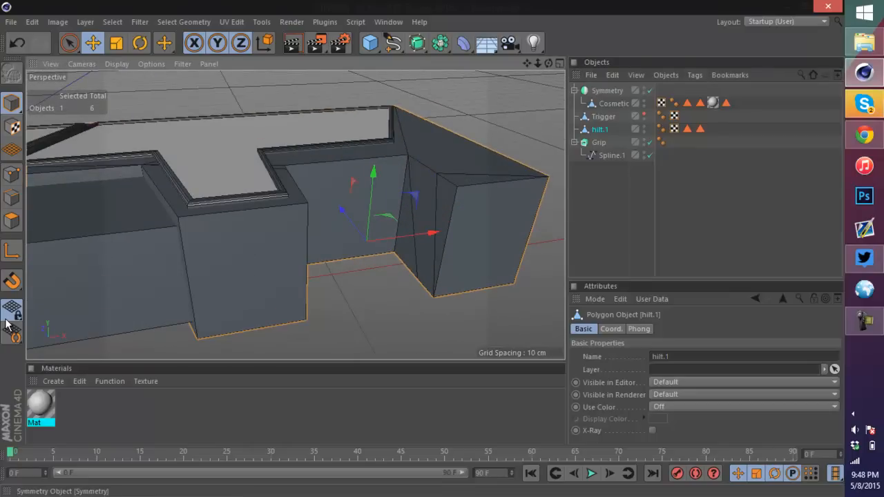
double_click(645, 89)
left_click(599, 142)
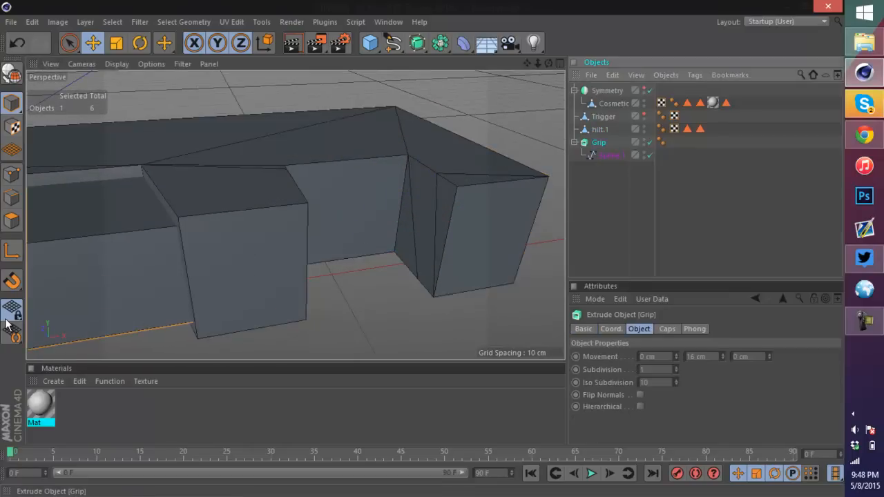
scroll(278, 90, "down", 5)
scroll(278, 90, "down", 5)
key("o")
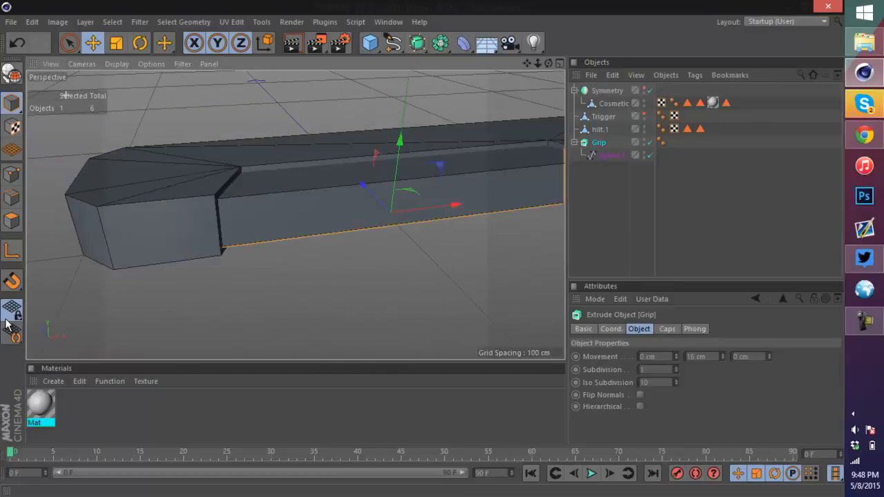
double_click(644, 141)
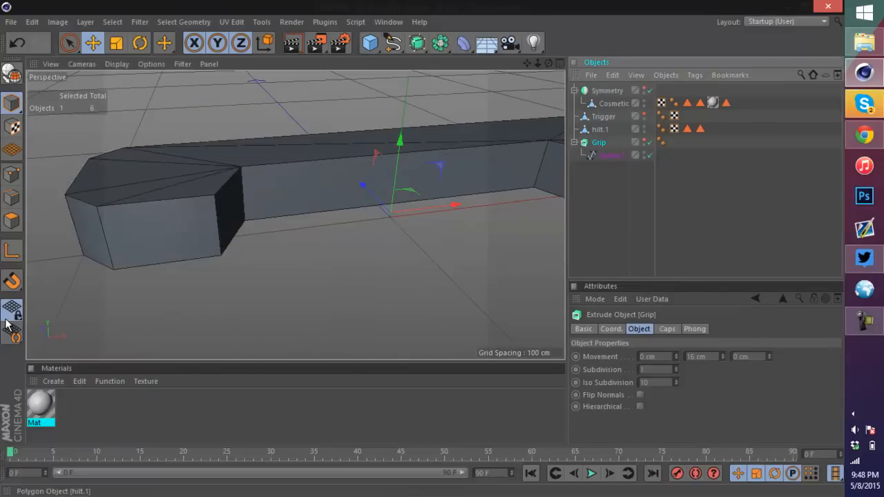
left_click(600, 129)
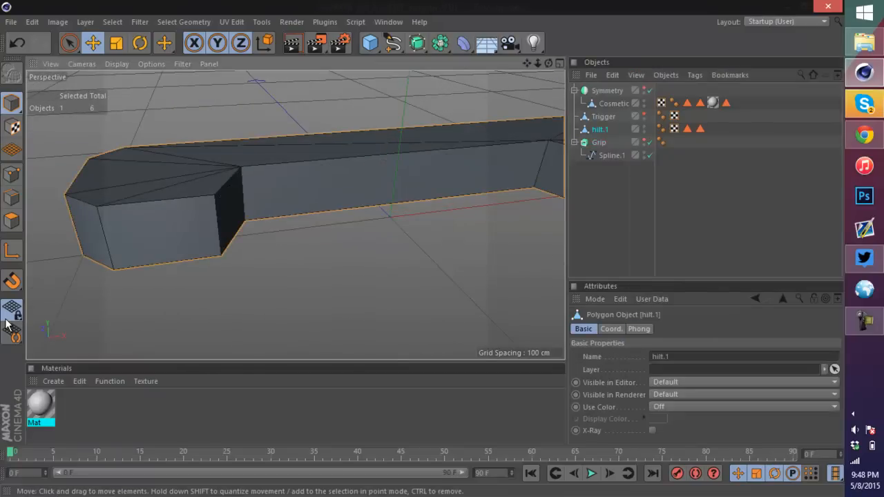
Step: Select the hilt's outer side polygons at both ends and along the length in polygon mode
left_click(11, 221)
left_click(160, 231)
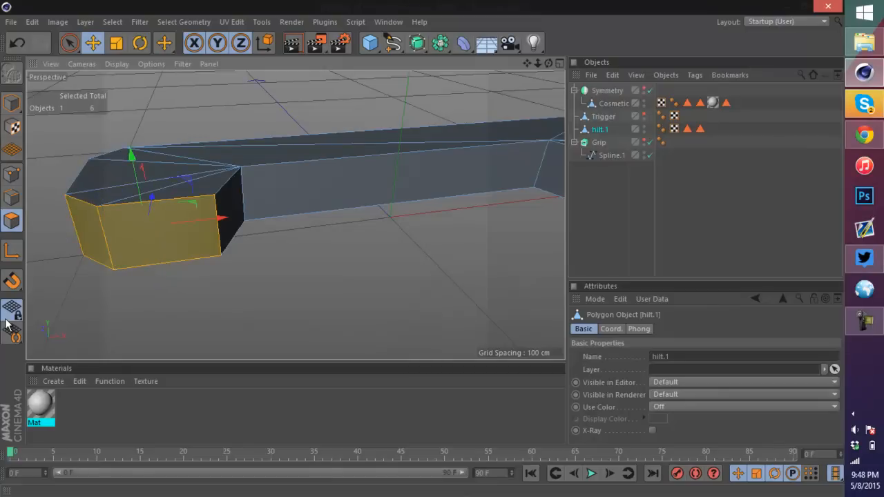
left_click_drag(138, 234, 452, 209, "alt")
left_click(464, 216, "shift")
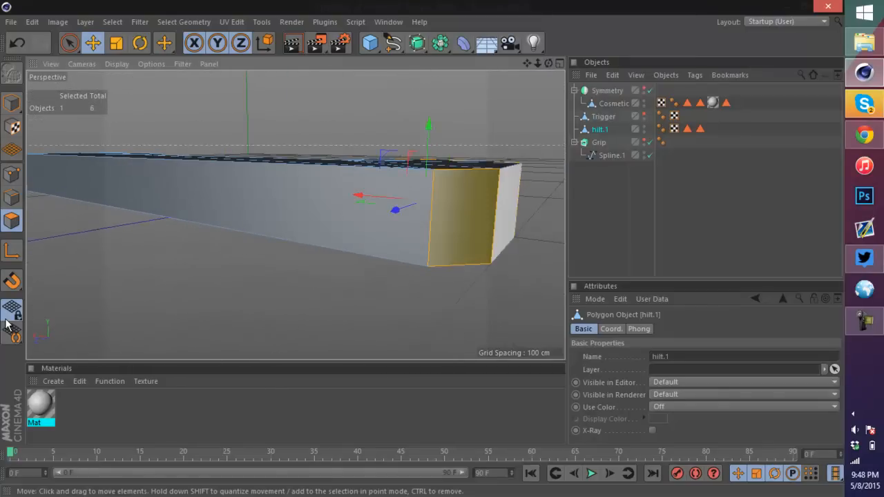
left_click(303, 214, "shift")
left_click_drag(295, 215, 76, 297, "alt")
scroll(394, 166, "down", 6)
scroll(556, 174, "up", 3)
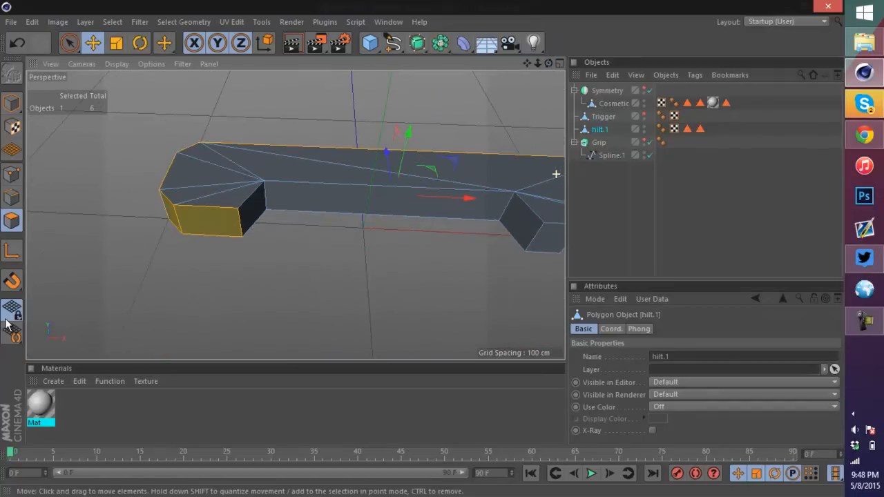
mouse_move(555, 174)
left_mouse_down("alt")
mouse_move(207, 221)
mouse_move(283, 229)
left_mouse_up("alt")
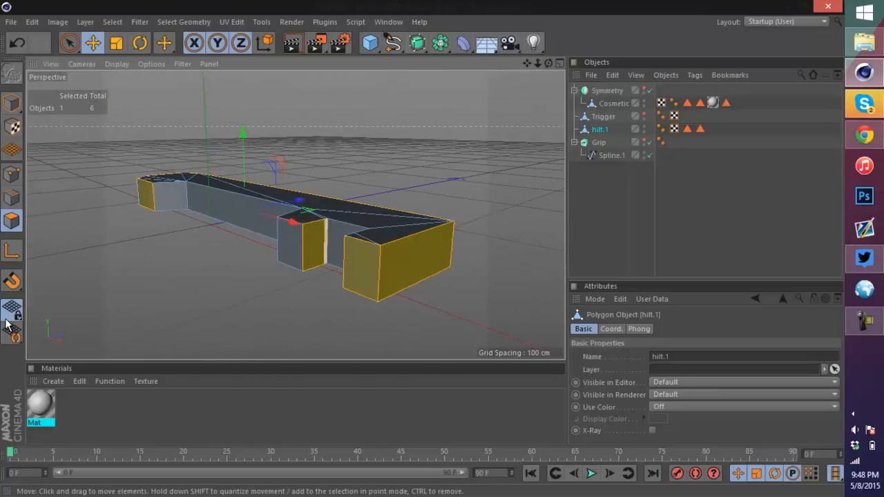
left_click_drag(295, 215, 394, 242, "alt")
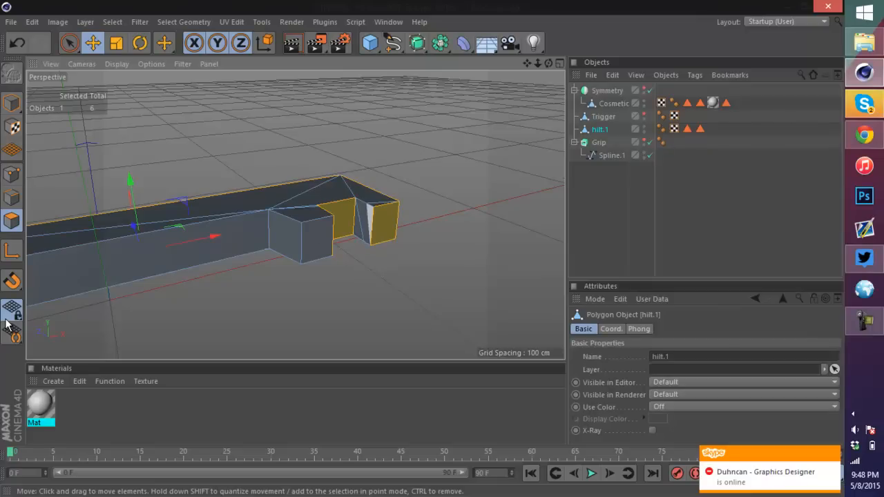
key("9")
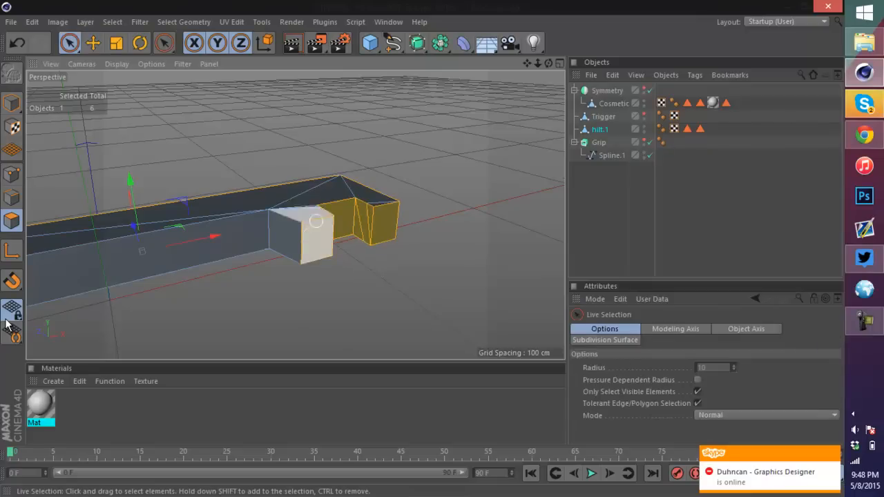
mouse_move(283, 207)
left_mouse_down("alt")
mouse_move(297, 211)
mouse_move(225, 170)
mouse_move(131, 202)
left_mouse_up("alt")
scroll(132, 202, "up", 3)
left_click(100, 210, "shift")
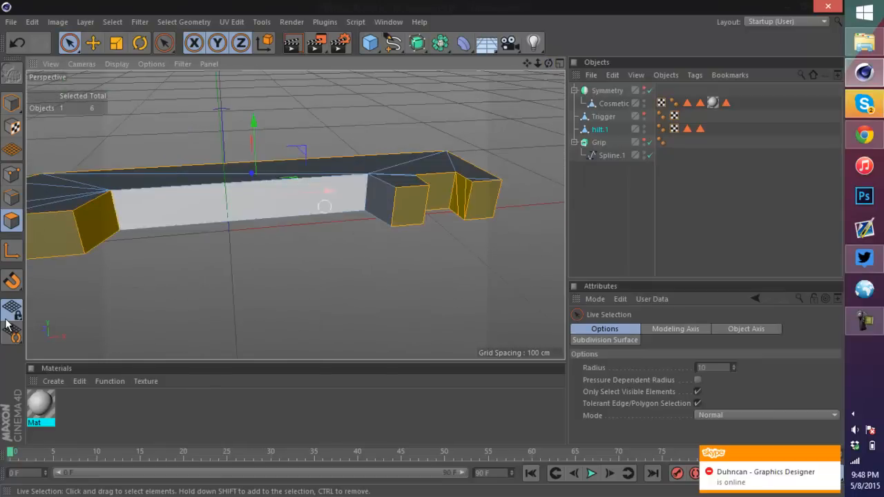
left_click(325, 203, "shift")
left_click(388, 201, "shift")
Step: Try to bevel the selected hilt polygons interactively, then undo the bevel
right_click(297, 172)
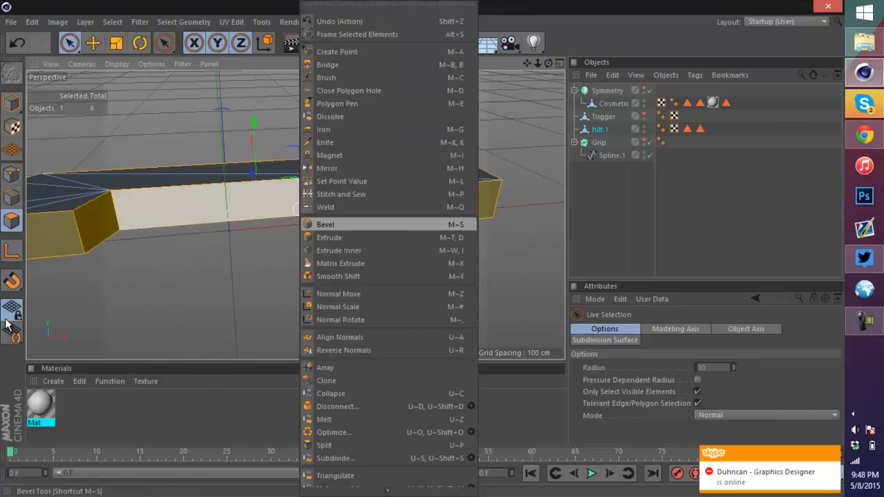
left_click(345, 222)
scroll(351, 194, "up", 4)
scroll(352, 193, "up", 3)
left_click_drag(352, 193, 368, 193)
left_click_drag(6, 320, 5, 320)
scroll(434, 212, "down", 7)
scroll(465, 209, "up", 12)
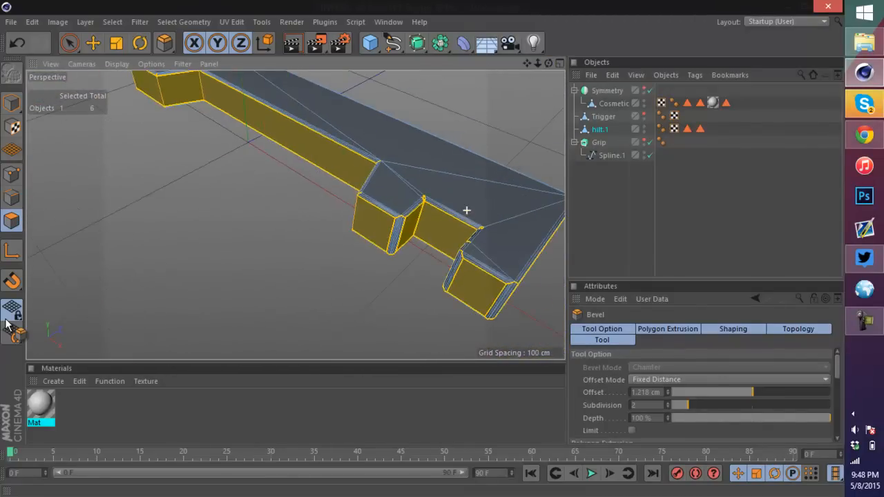
scroll(528, 179, "down", 4)
key("ctrl+z")
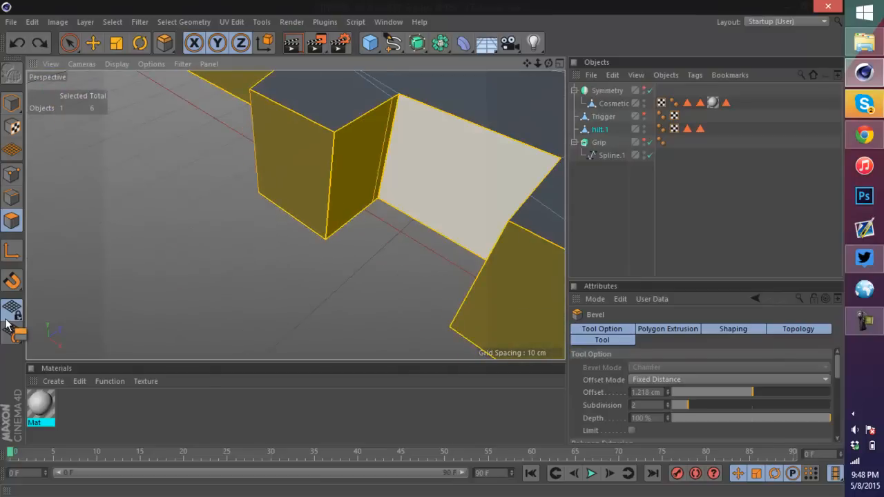
Step: Reopen the Bevel tool on the selected polygons, try another bevel, and undo it
left_click_drag(325, 263, 325, 262)
key("space")
left_click_drag(465, 170, 351, 158, "ctrl")
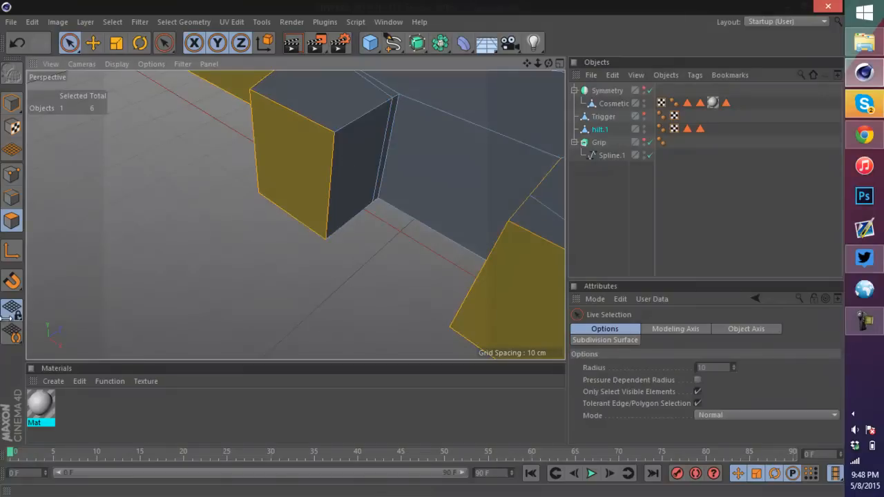
left_click_drag(548, 63, 621, 66)
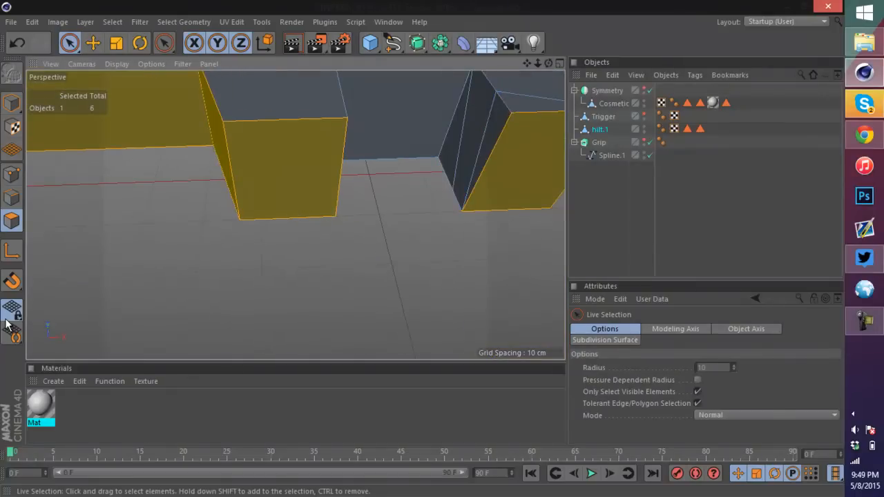
right_click(363, 122)
left_click(363, 223)
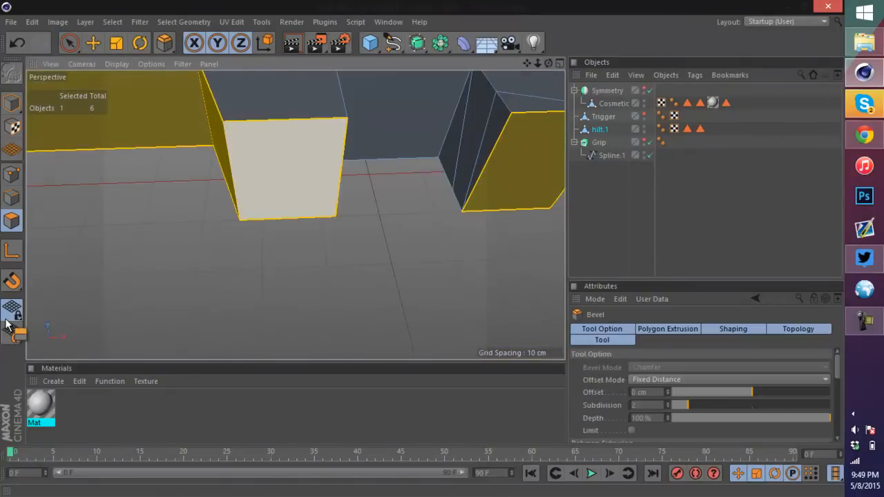
left_click_drag(5, 325, 5, 324)
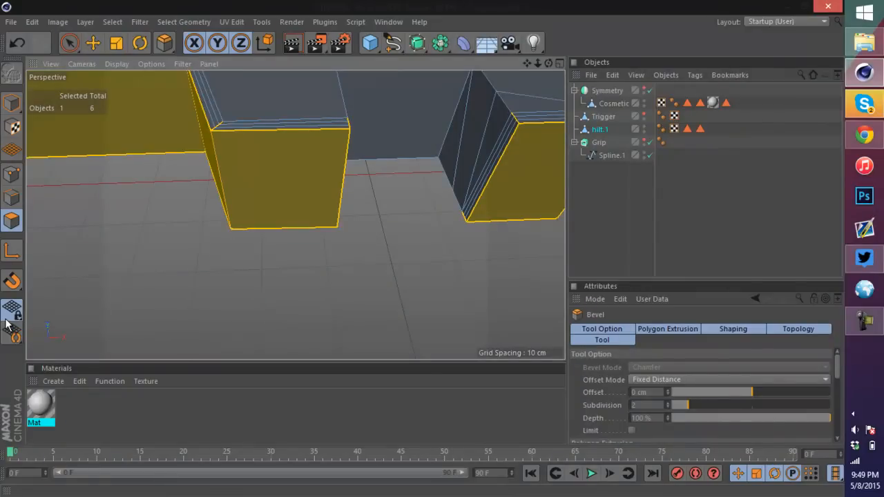
mouse_move(549, 63)
left_mouse_down()
mouse_move(497, 58)
mouse_move(452, 80)
mouse_move(356, 83)
mouse_move(452, 104)
mouse_move(438, 86)
mouse_move(358, 93)
left_mouse_up()
scroll(407, 123, "down", 10)
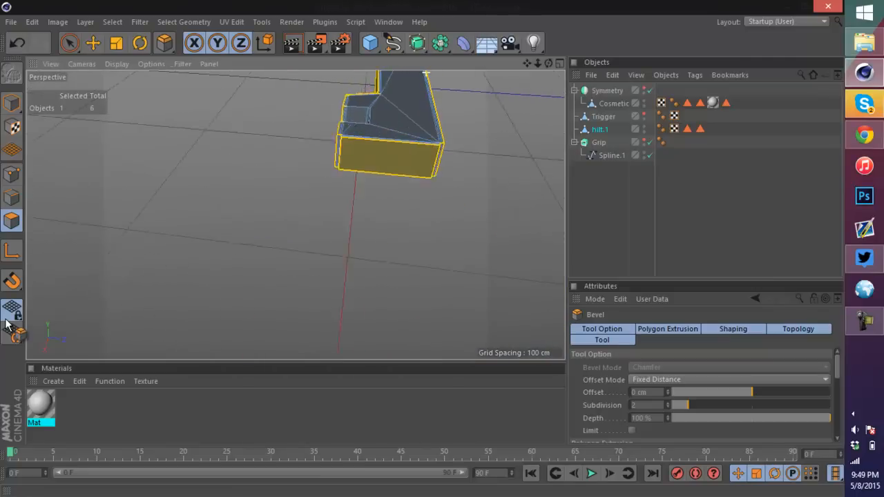
scroll(407, 122, "up", 5)
mouse_move(295, 176)
middle_mouse_down("alt")
mouse_move(295, 215)
mouse_move(308, 246)
middle_mouse_up("alt")
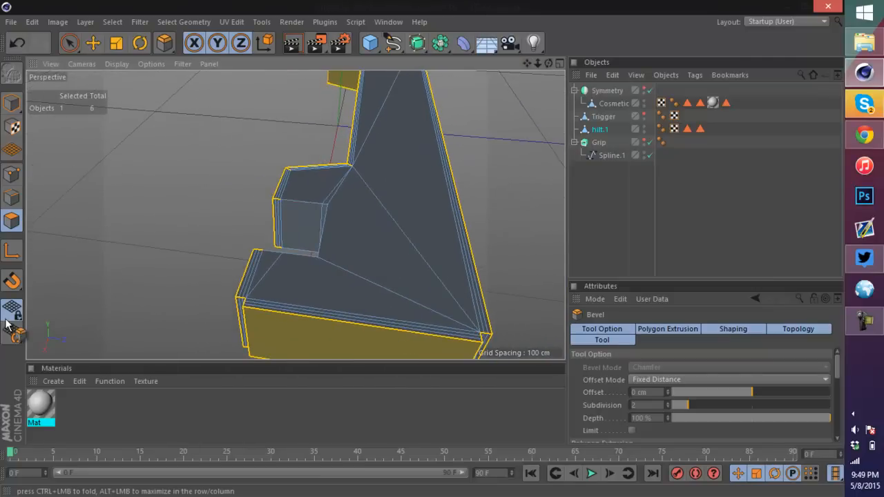
left_click_drag(295, 214, 376, 131, "alt")
scroll(392, 255, "up", 4)
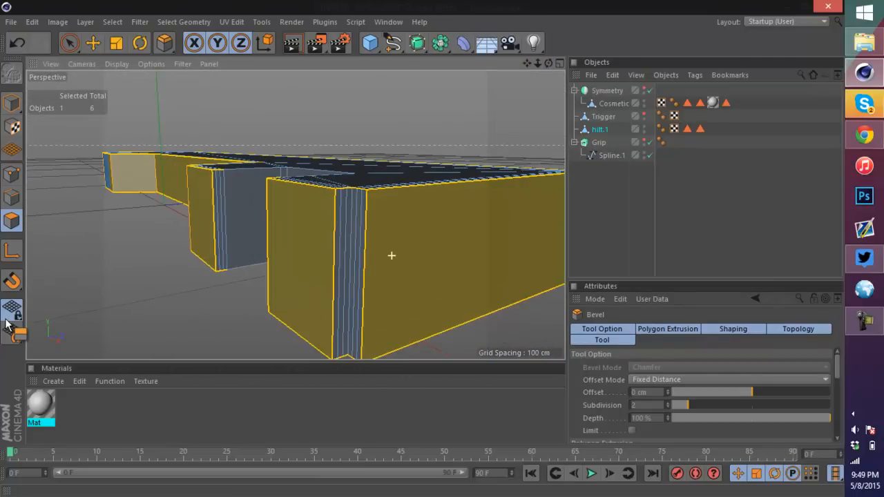
scroll(319, 203, "up", 3)
mouse_move(294, 215)
left_mouse_down("alt")
mouse_move(335, 308)
mouse_move(312, 267)
left_mouse_up("alt")
key("ctrl+z")
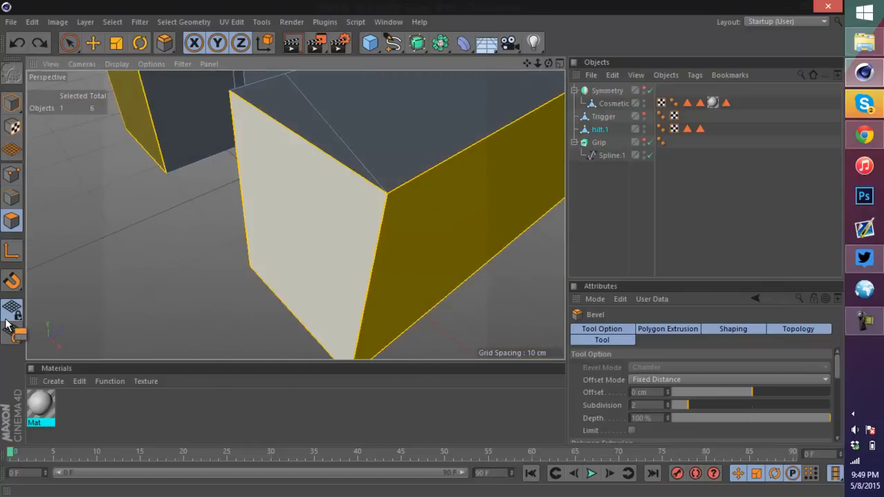
Step: Bevel the selected hilt polygons with a 1 cm offset and 3 subdivisions
right_click(320, 204)
left_click(345, 224)
mouse_move(346, 224)
left_mouse_down()
mouse_move(362, 224)
mouse_move(313, 224)
left_mouse_up()
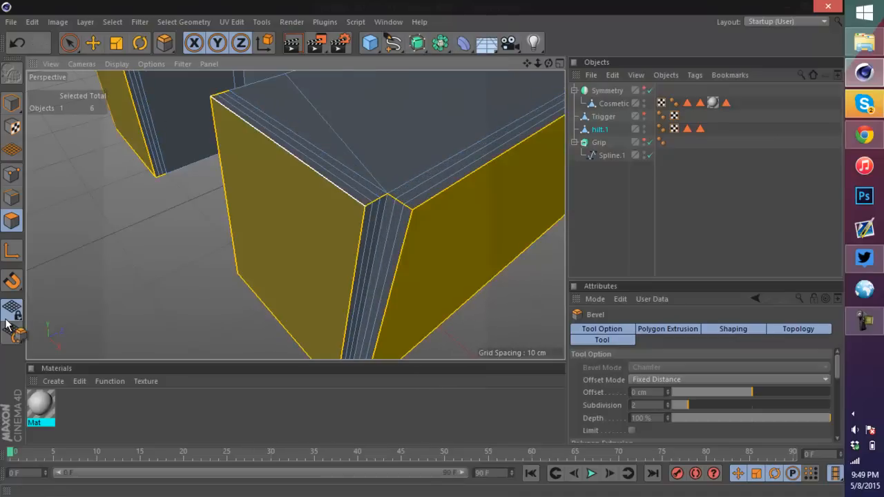
left_click(668, 390)
left_click(667, 390)
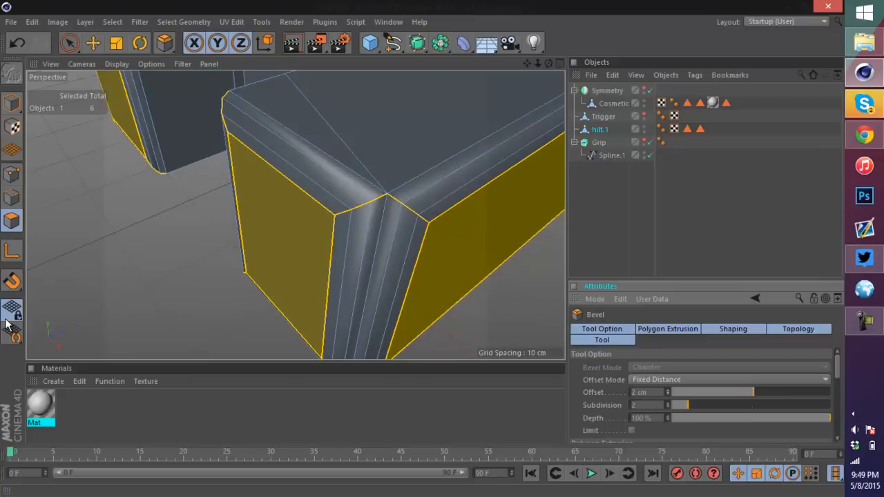
left_click(668, 394)
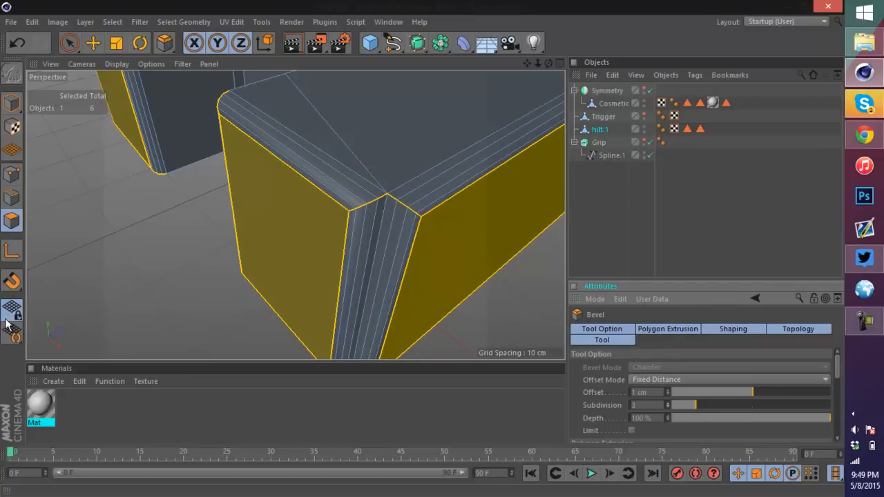
scroll(412, 239, "down", 5)
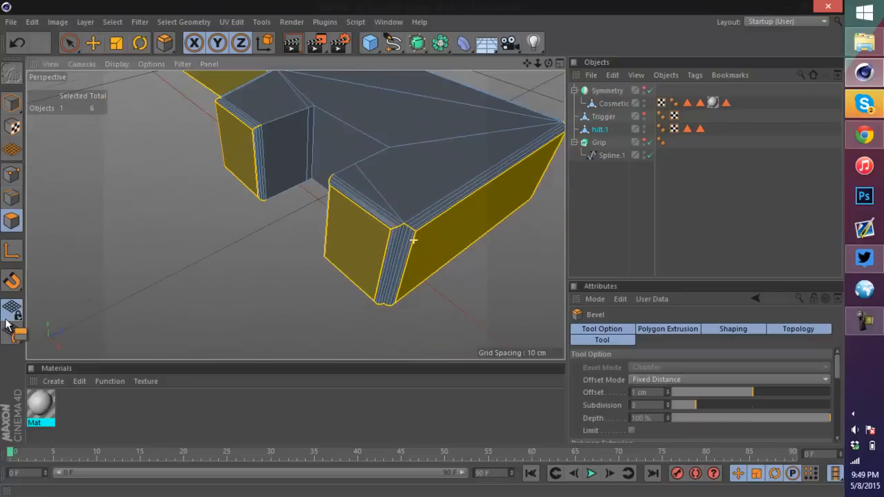
Step: Undo the hilt bevel and try two more interactive bevels on the selected side polygons, undoing each
scroll(396, 203, "up", 6)
key("ctrl+z")
left_click_drag(331, 235, 290, 235)
left_click_drag(5, 324, 6, 324)
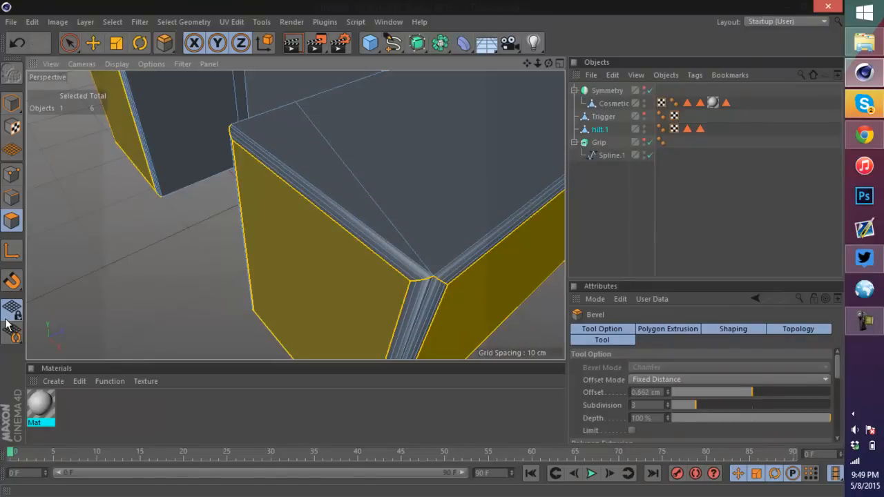
left_click_drag(386, 186, 256, 131, "alt")
left_click_drag(295, 214, 366, 255, "alt")
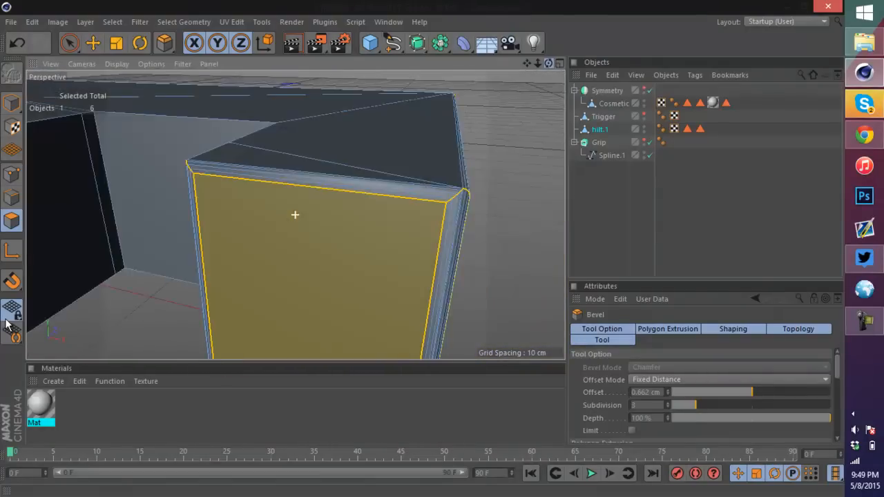
key("ctrl+z")
scroll(297, 228, "down", 3)
left_click_drag(297, 228, 283, 231, "alt")
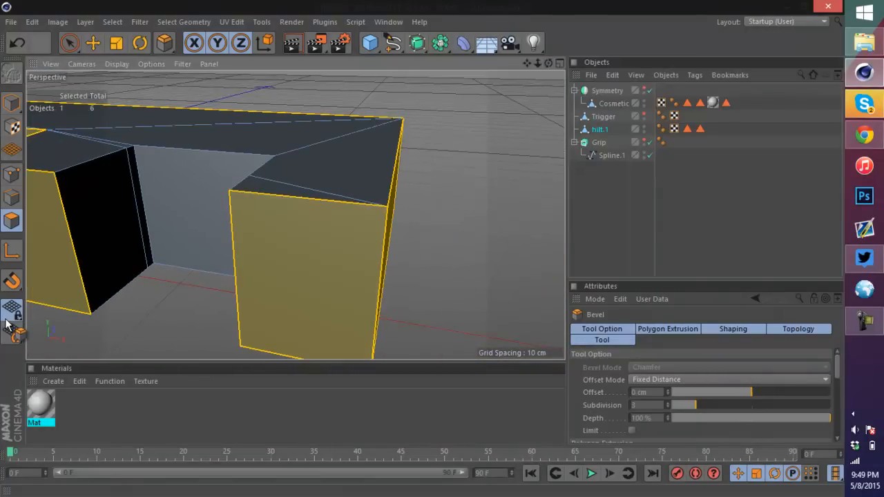
Step: Restart Bevel on the selected hilt polygons, drag a new bevel, then undo and redo it
key("space")
scroll(328, 248, "down", 6)
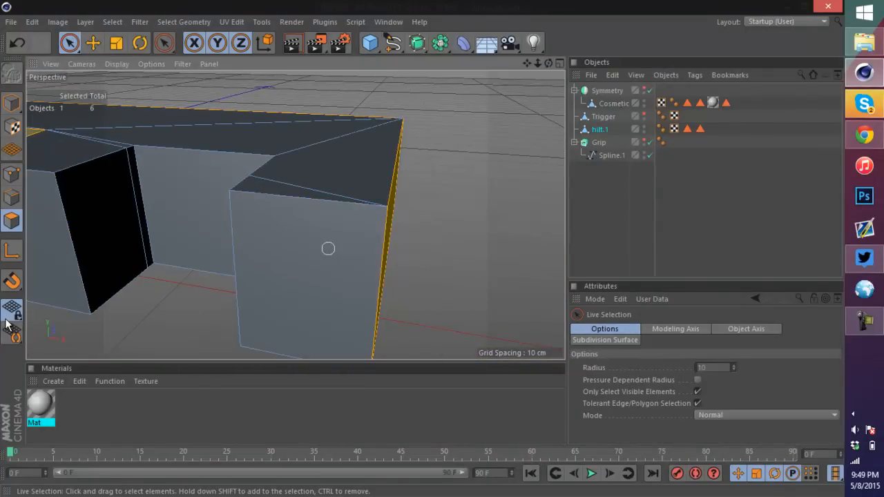
scroll(138, 193, "up", 5)
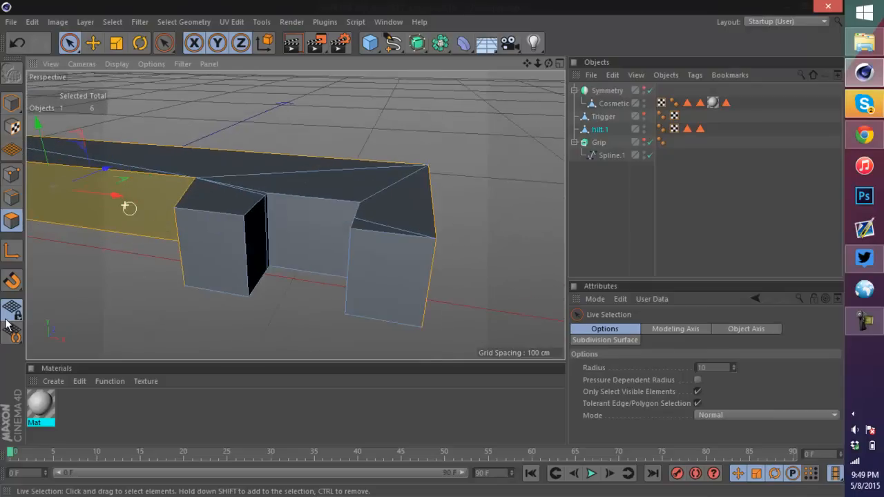
right_click(151, 207)
left_click(186, 224)
left_click_drag(150, 207, 169, 207)
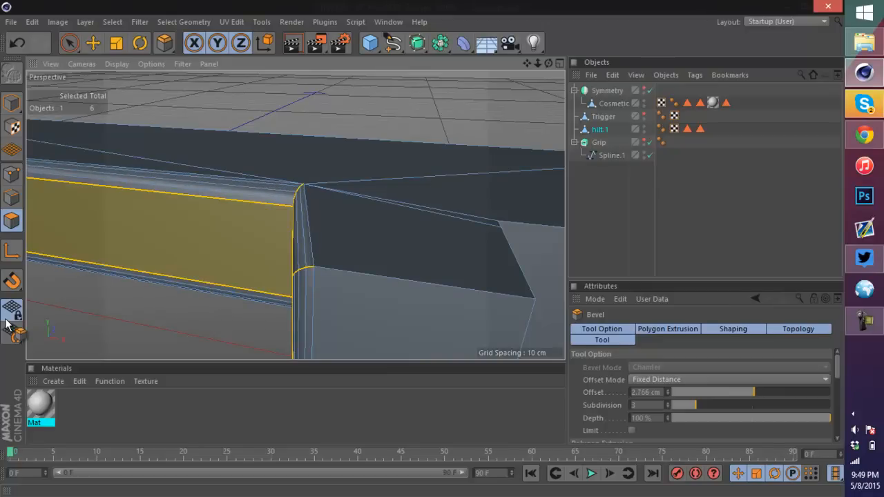
scroll(296, 216, "down", 5)
left_click_drag(295, 216, 295, 215, "alt")
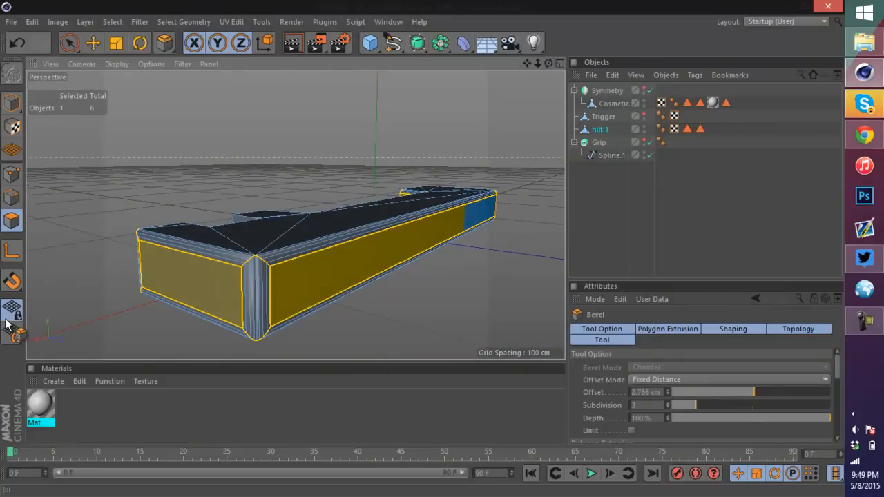
scroll(296, 238, "up", 4)
scroll(156, 316, "up", 1)
key("ctrl+z")
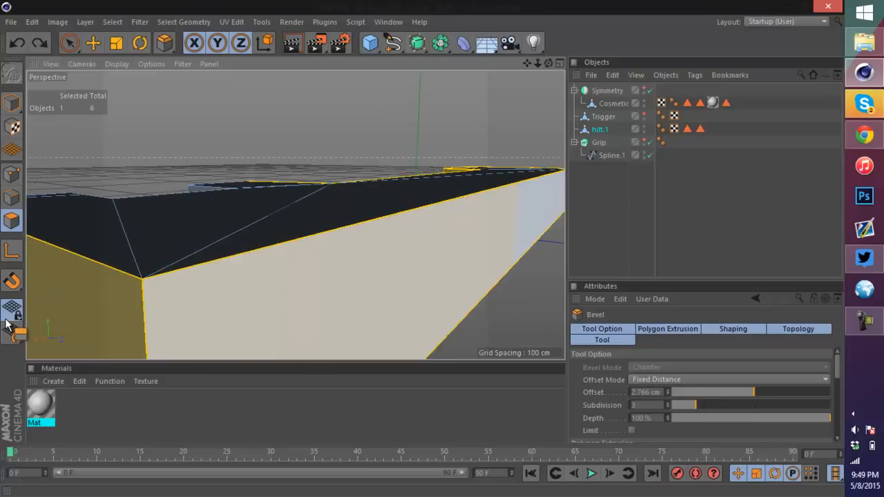
key("ctrl+y")
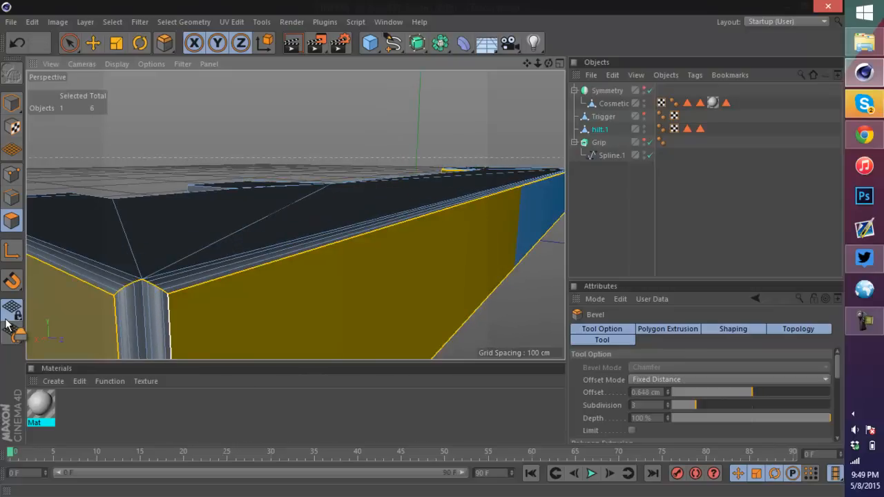
scroll(282, 235, "down", 5)
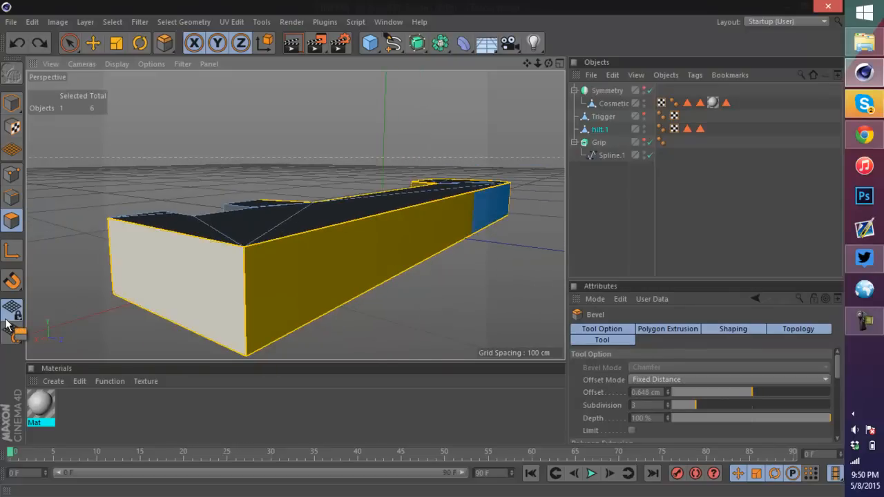
Step: Drag another bevel on the hilt polygons, trying Radial offset mode before returning to Fixed Distance with a 1 cm offset
left_click_drag(282, 235, 311, 236)
scroll(311, 235, "up", 3)
scroll(292, 211, "up", 5)
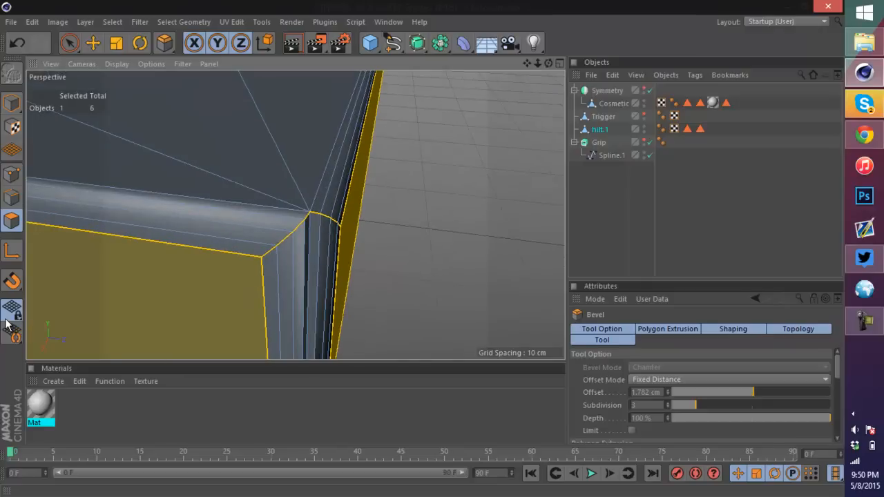
left_click(631, 430)
left_click(728, 379)
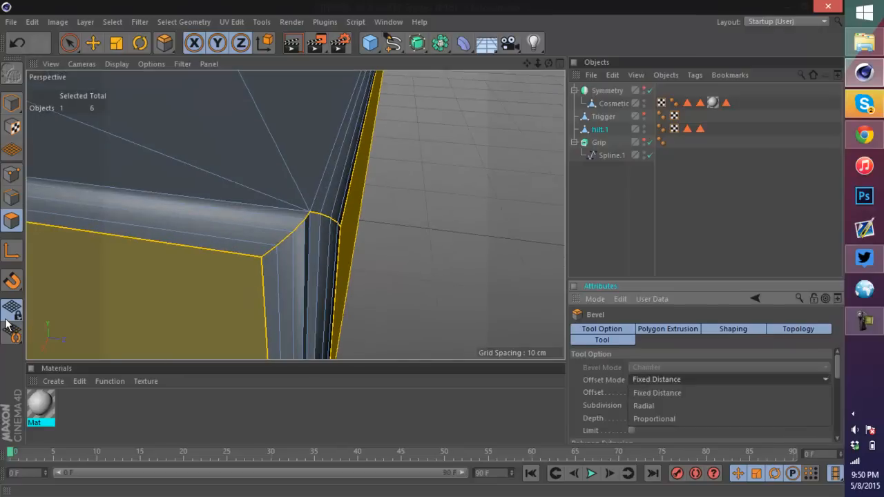
left_click(729, 406)
left_click(729, 380)
left_click(729, 392)
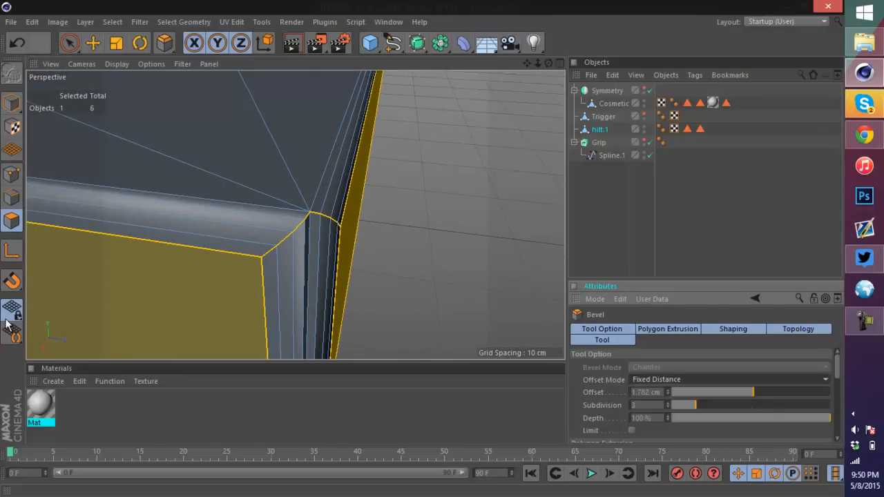
mouse_move(684, 392)
left_mouse_down()
mouse_move(776, 392)
mouse_move(753, 392)
left_mouse_up()
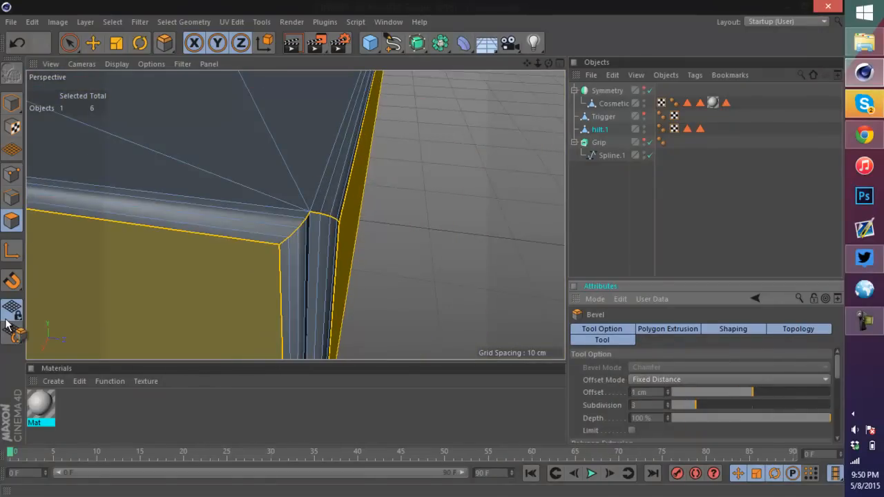
Step: Undo the 1 cm bevel and drag new interactive bevels on the hilt's side polygons
key("ctrl+z")
left_click_drag(186, 259, 215, 259)
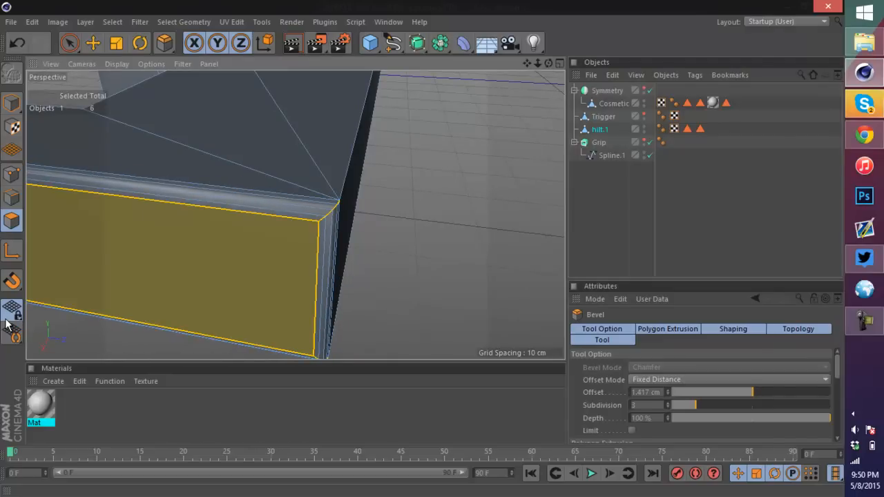
mouse_move(295, 216)
left_mouse_down("alt")
mouse_move(225, 190)
mouse_move(273, 224)
left_mouse_up("alt")
right_click_drag(296, 216, 207, 215, "alt")
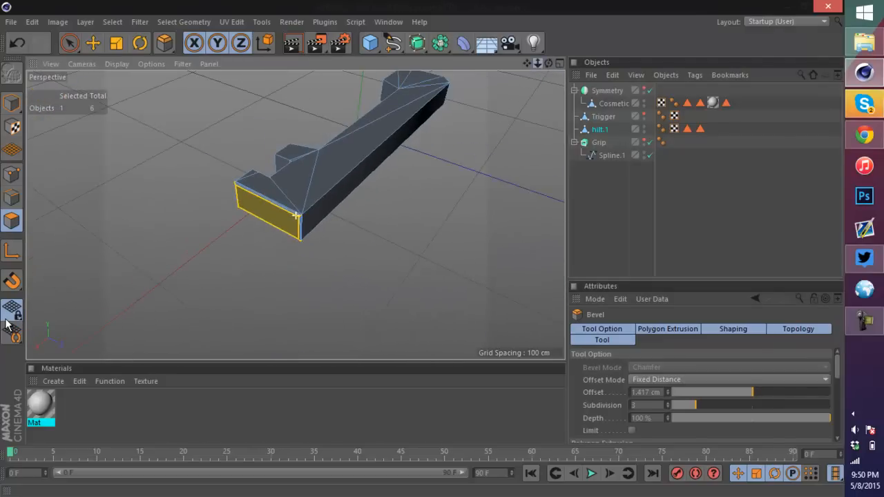
left_click_drag(295, 216, 186, 207, "alt")
left_click_drag(295, 215, 532, 192, "alt")
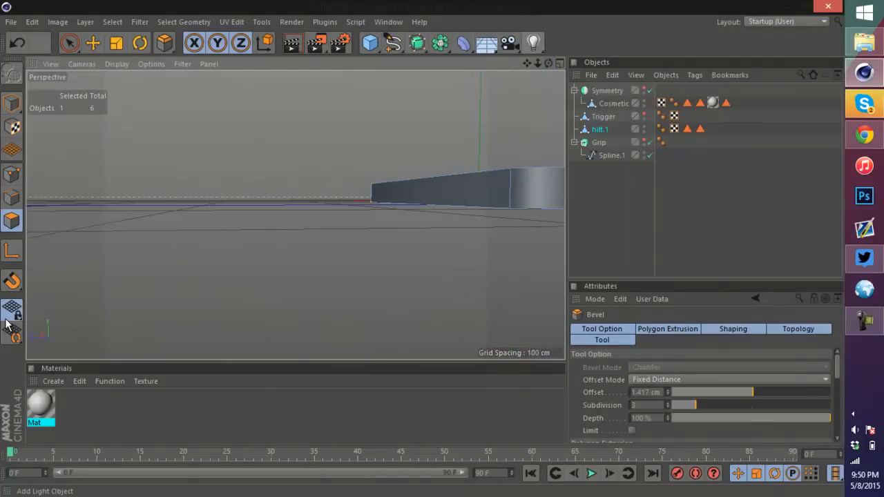
middle_click_drag(532, 192, 424, 215, "alt")
scroll(424, 215, "up", 5)
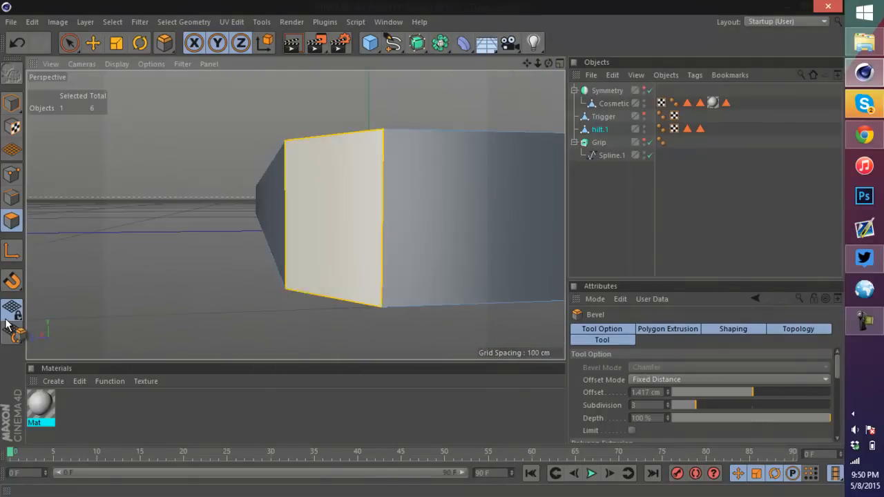
left_click(334, 217)
left_click_drag(469, 218, 442, 307)
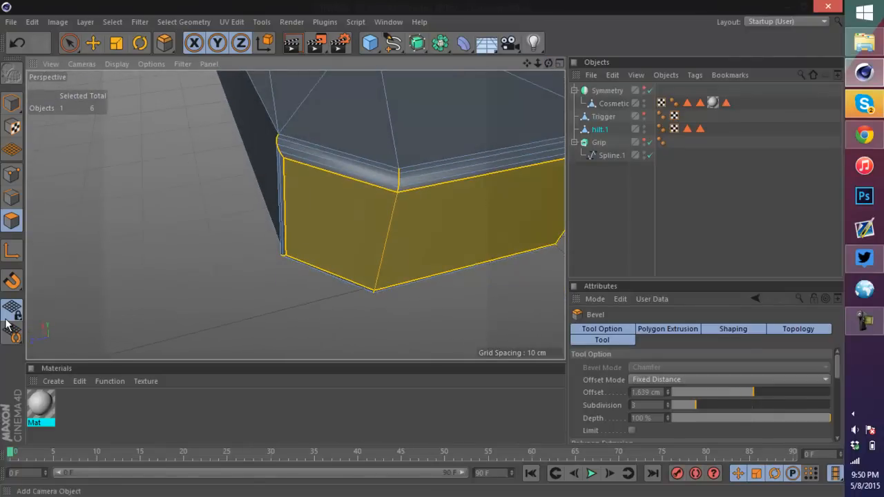
Step: Try further interactive bevels on the hilt polygons, undoing and redoing them, and undo the last bevel
left_click_drag(527, 64, 306, 36)
left_click_drag(549, 64, 441, 35)
key("ctrl+z")
key("ctrl+y")
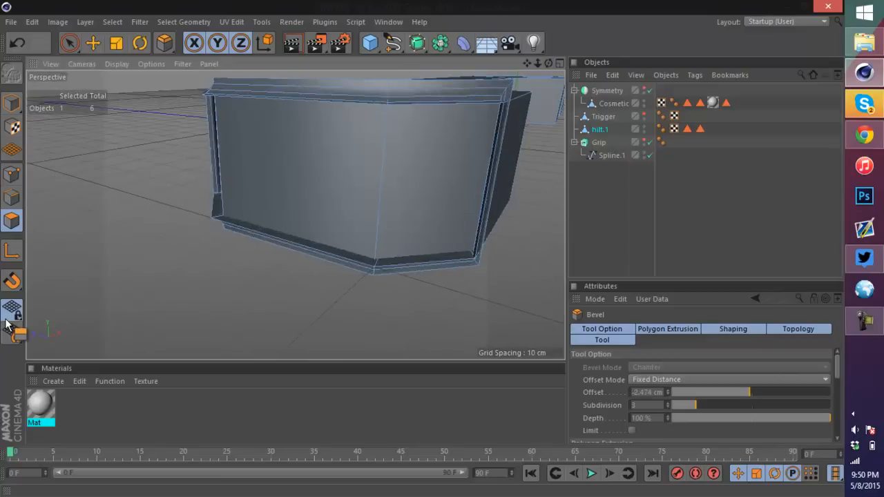
mouse_move(294, 215)
left_mouse_down("alt")
mouse_move(283, 238)
mouse_move(197, 263)
left_mouse_up("alt")
scroll(295, 214, "down", 5)
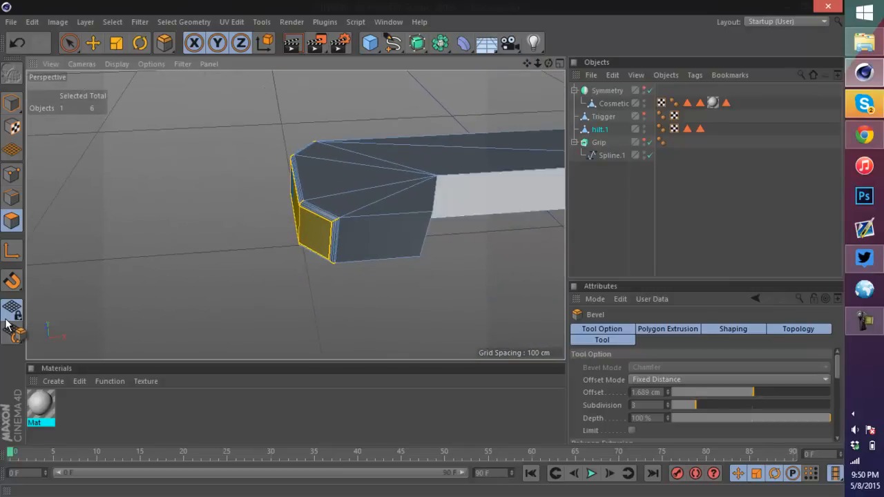
scroll(436, 193, "up", 5)
left_click(400, 255)
key("ctrl+z")
key("ctrl+z")
key("ctrl+z")
key("ctrl+z")
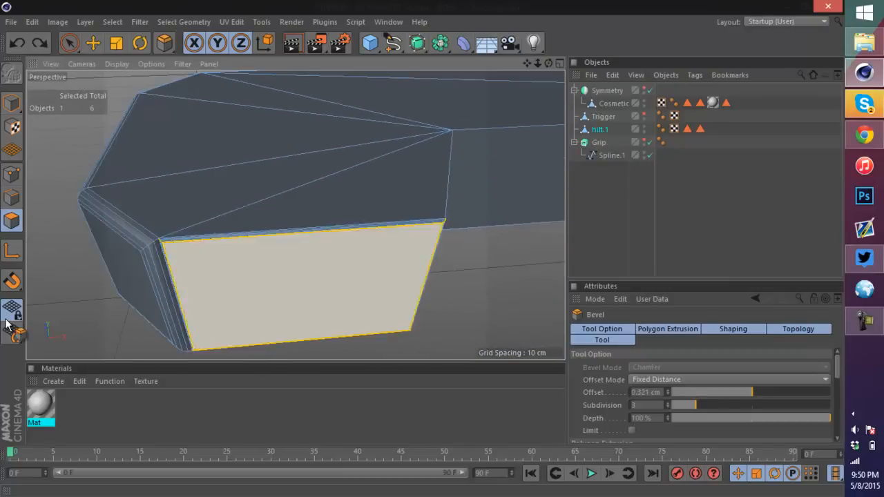
key("ctrl+y")
key("ctrl+y")
key("ctrl+y")
key("ctrl+y")
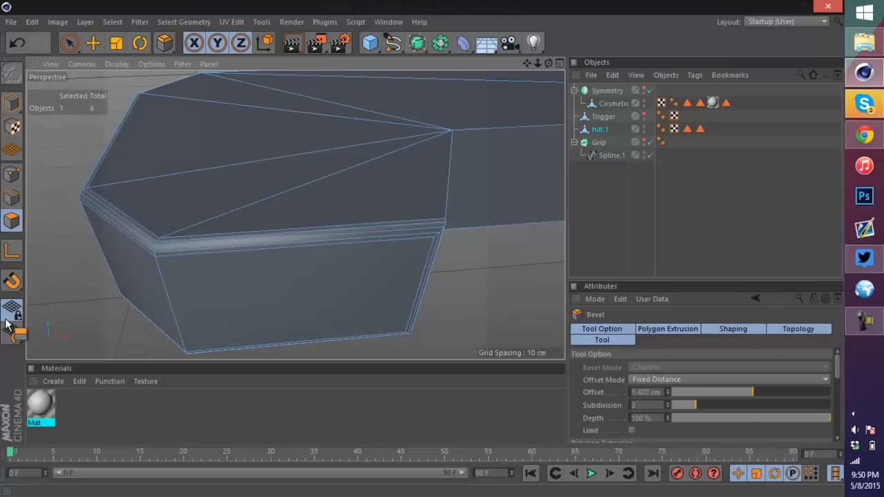
scroll(295, 216, "down", 10)
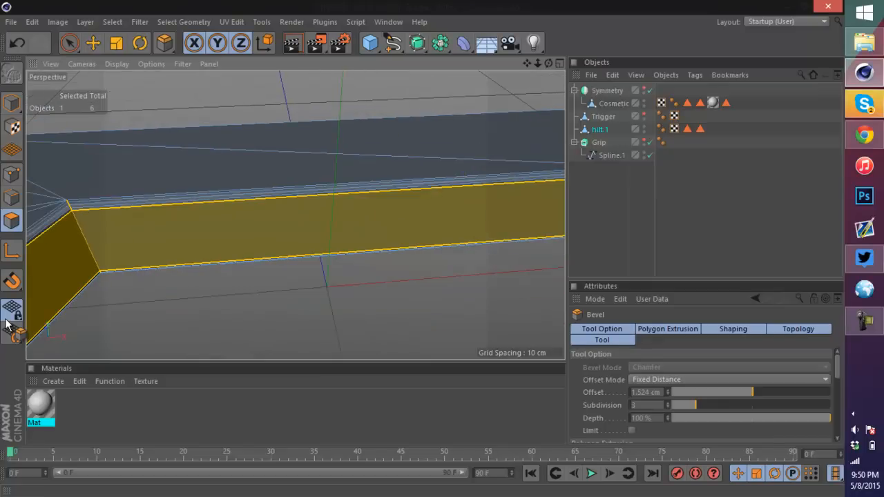
scroll(93, 225, "up", 2)
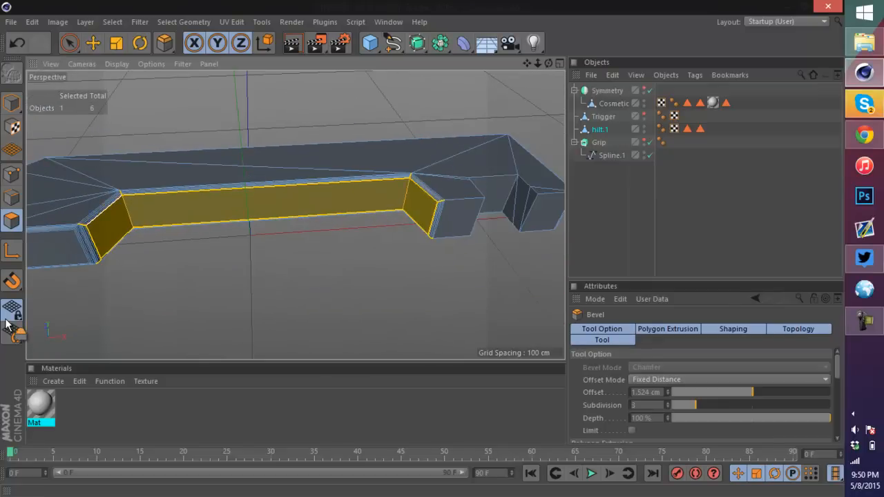
key("ctrl+z")
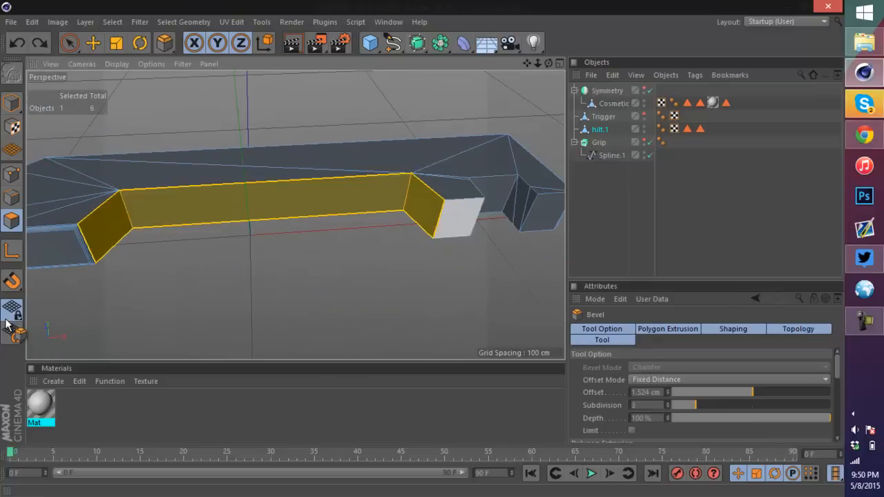
Step: Select the hilt's top and bottom cap polygons with Live Selection
mouse_move(548, 62)
left_mouse_down()
mouse_move(428, 41)
mouse_move(449, 42)
mouse_move(476, 76)
mouse_move(497, 73)
mouse_move(525, 104)
mouse_move(477, 82)
left_mouse_up()
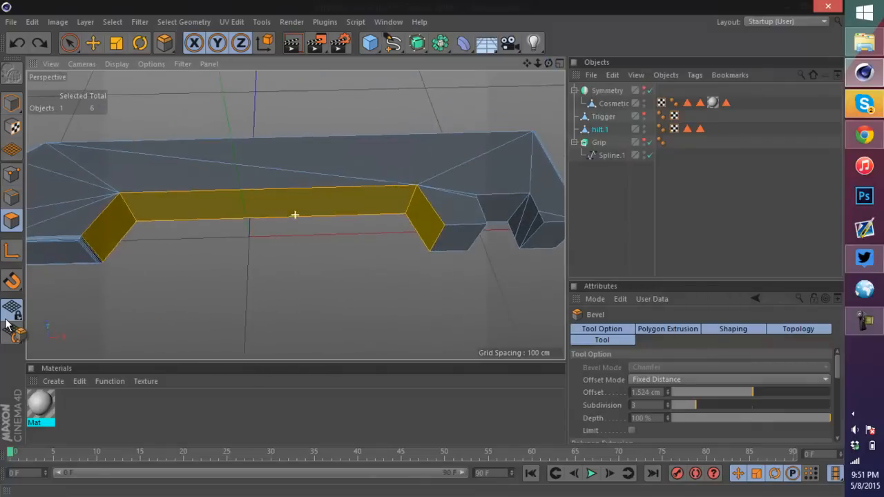
scroll(396, 130, "down", 4)
scroll(358, 110, "up", 1)
scroll(358, 110, "up", 2)
key("space")
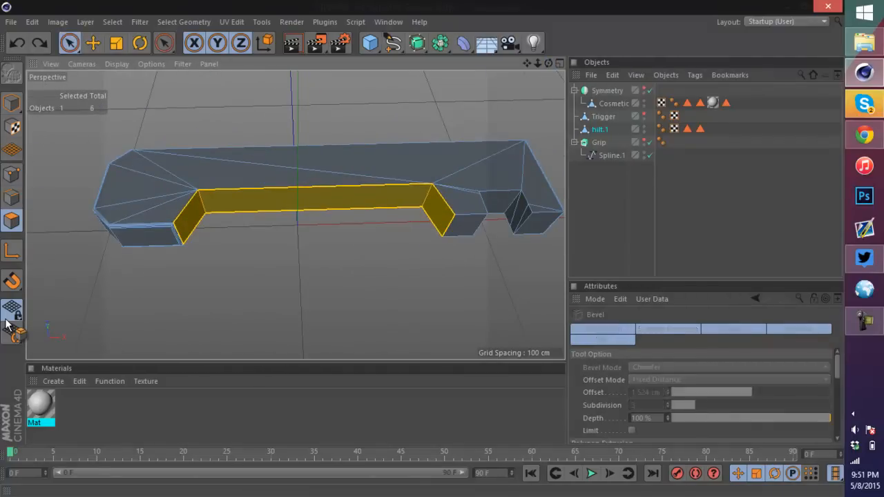
mouse_move(546, 197)
left_mouse_down()
mouse_move(501, 156)
mouse_move(457, 188)
left_mouse_up()
left_click_drag(392, 172, 269, 163)
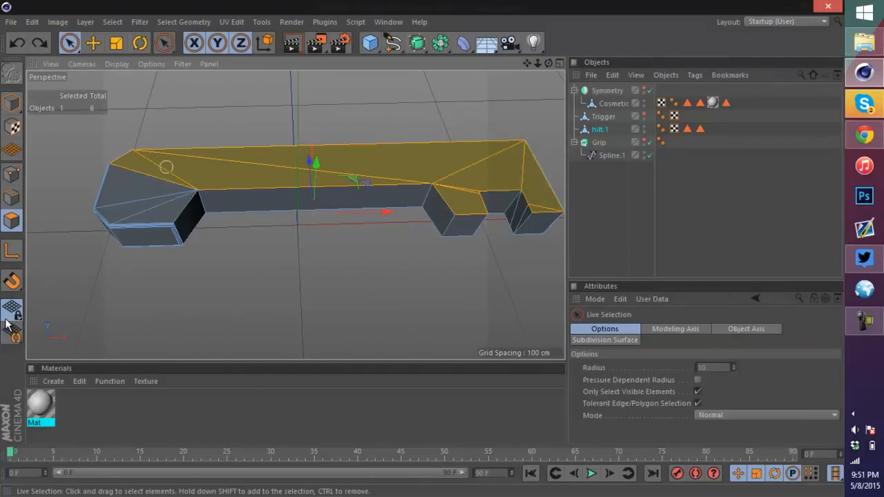
mouse_move(165, 167)
left_mouse_down()
mouse_move(138, 200)
mouse_move(145, 207)
left_mouse_up()
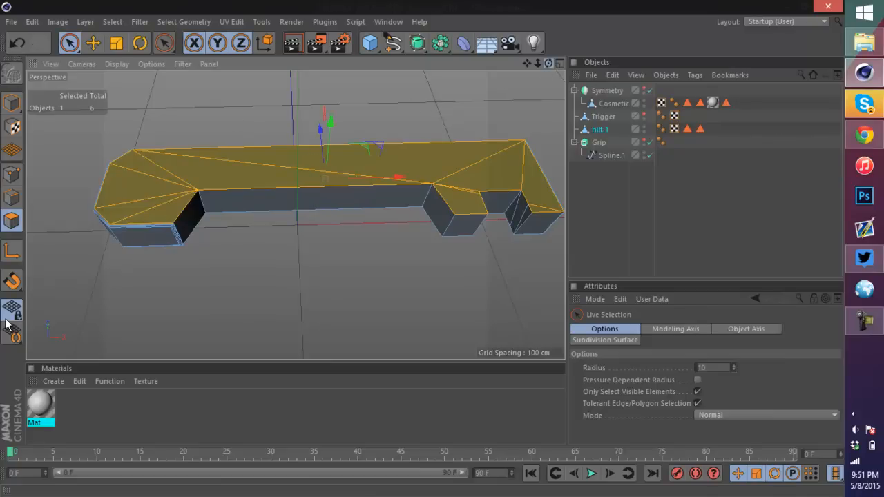
left_click_drag(548, 62, 545, 10)
mouse_move(521, 208)
left_mouse_down()
mouse_move(490, 227)
mouse_move(446, 219)
left_mouse_up()
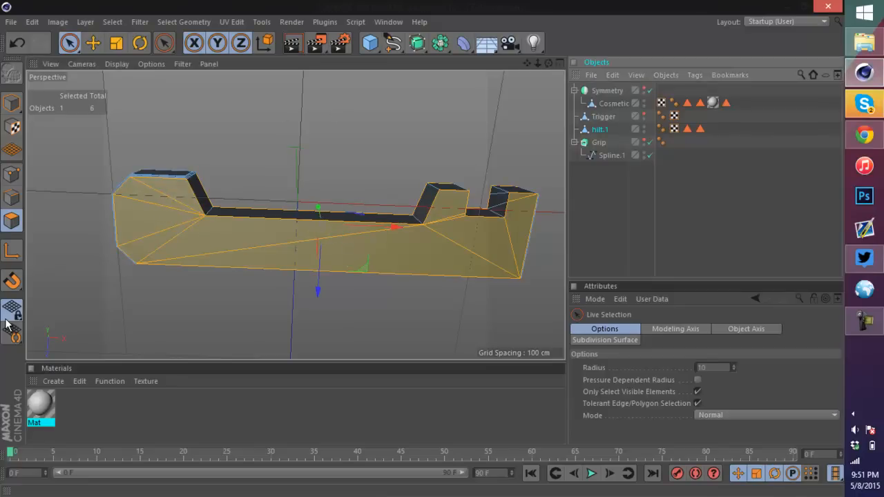
left_click_drag(548, 63, 653, 196)
scroll(237, 271, "up", 5)
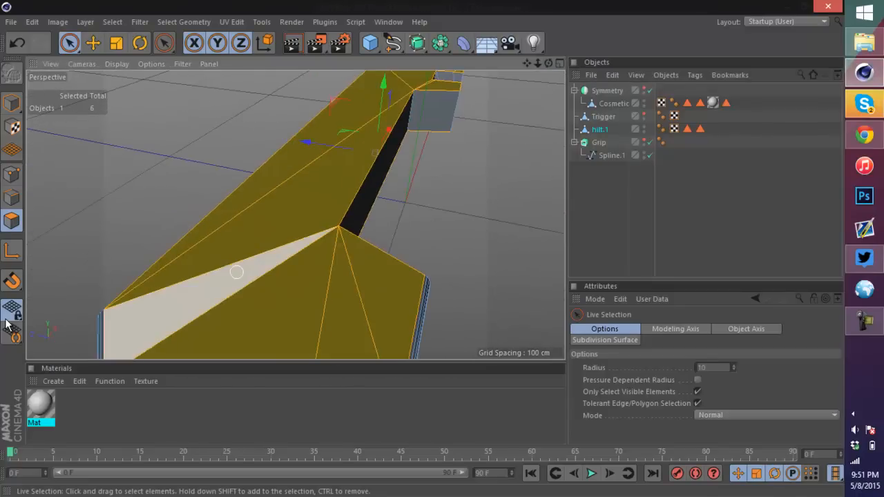
Step: Bevel the selected hilt cap polygons with an offset of about 0.755 cm
right_click(255, 270)
left_click(283, 225)
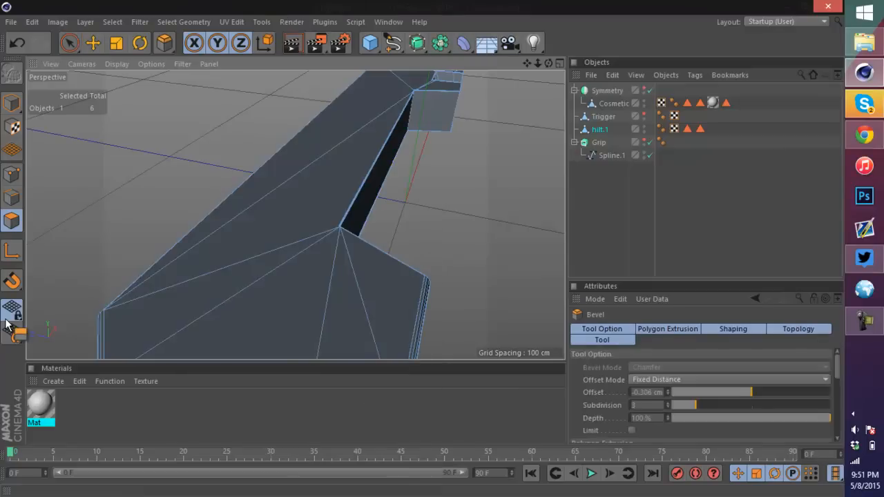
left_click_drag(6, 325, 6, 324)
scroll(5, 324, "up", 5)
scroll(434, 179, "down", 4)
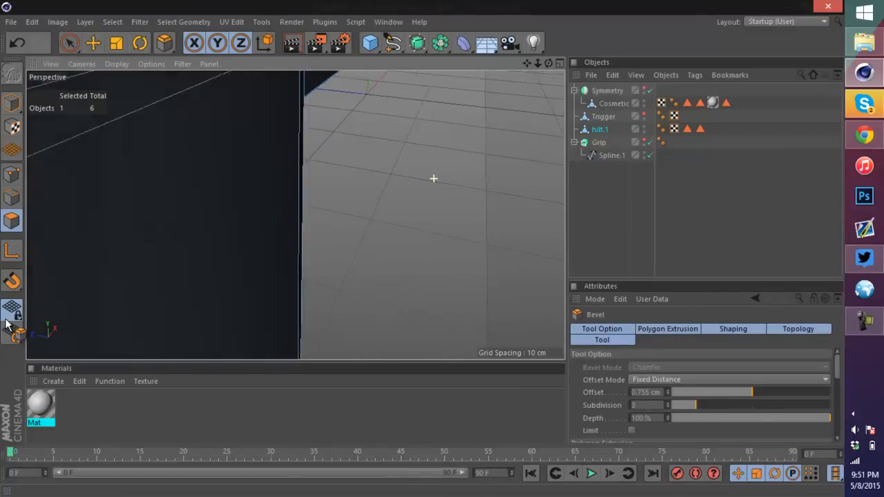
scroll(296, 214, "up", 2)
scroll(296, 214, "down", 5)
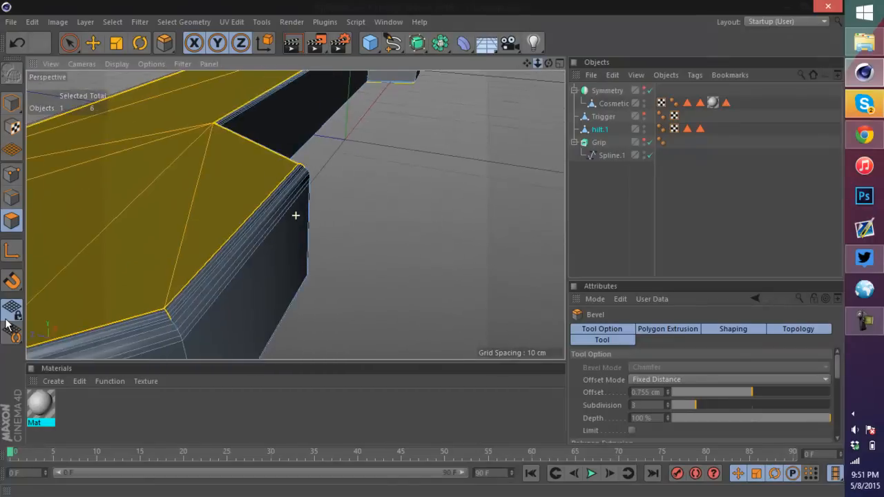
Step: Try another bevel drag on the hilt cap polygons and undo the last two operations
scroll(295, 215, "up", 3)
scroll(171, 123, "up", 2)
left_click_drag(295, 215, 266, 181, "alt")
key("ctrl+z")
key("ctrl+z")
Step: Apply Extrude Inner to the selected hilt cap polygons with an offset of about 1.02 cm
right_click(315, 208)
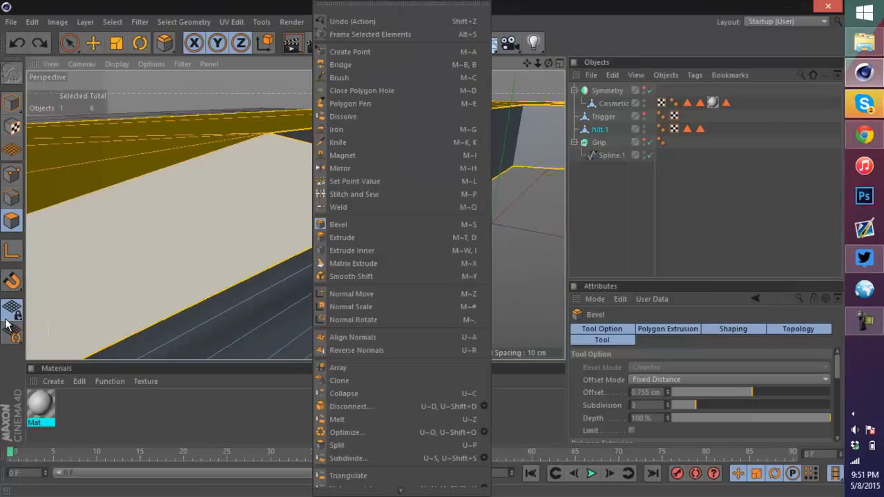
left_click(338, 250)
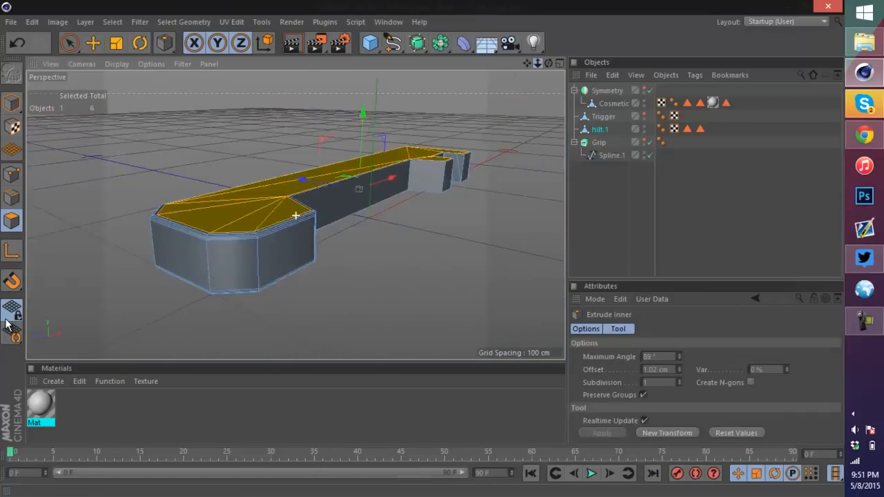
right_click_drag(296, 215, 255, 214, "alt")
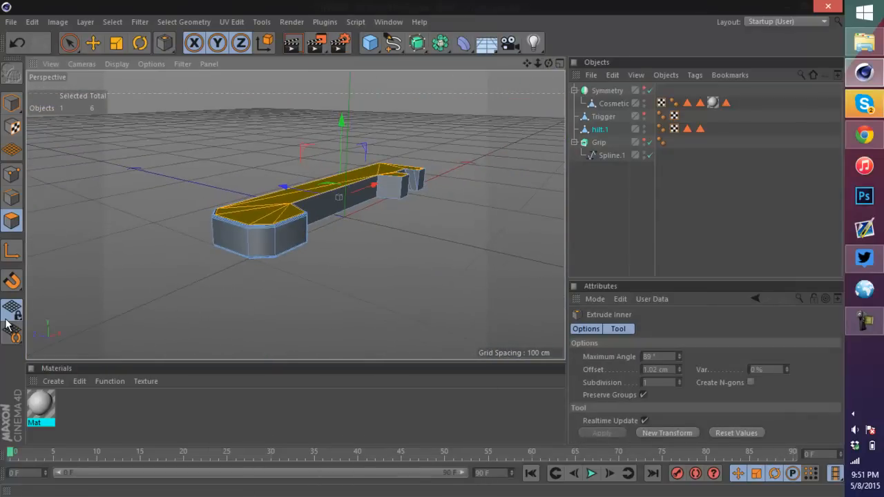
Step: Extrude the hilt cap polygons outward by about 0.33 cm
left_click_drag(295, 214, 290, 345, "alt")
right_click_drag(256, 244, 310, 245, "alt")
right_click_drag(304, 183, 359, 182, "alt")
key("m")
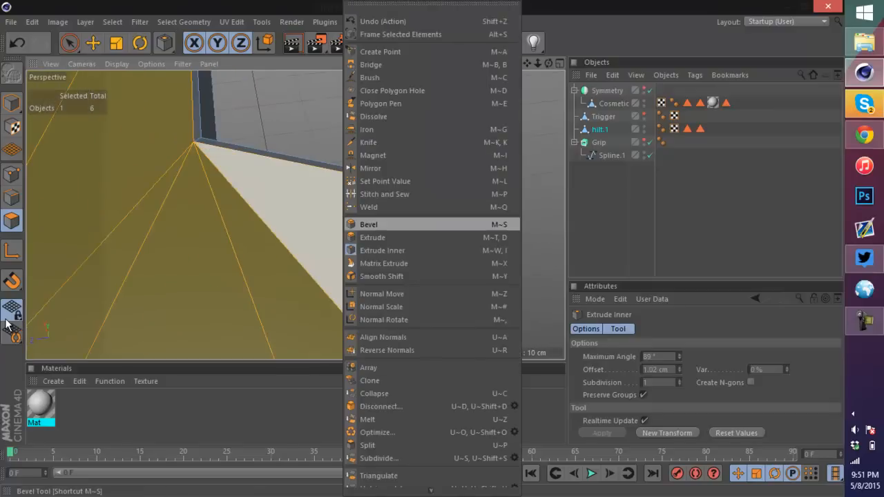
key("s")
key("m")
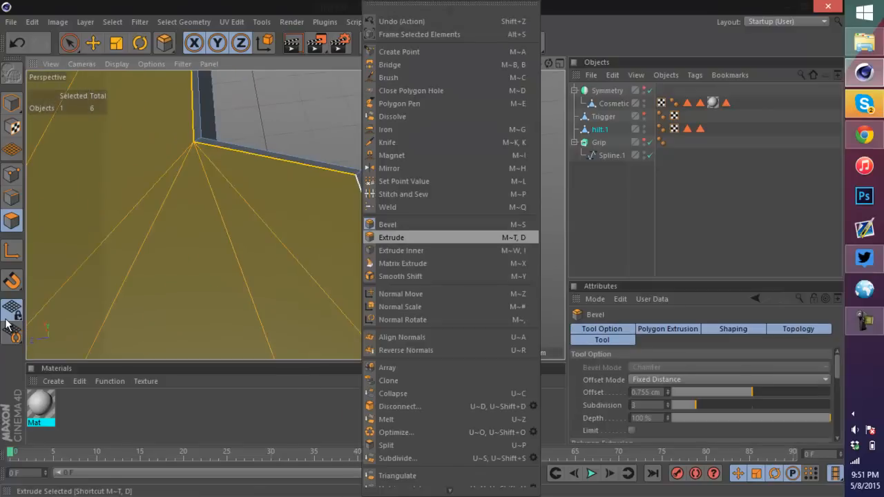
key("t")
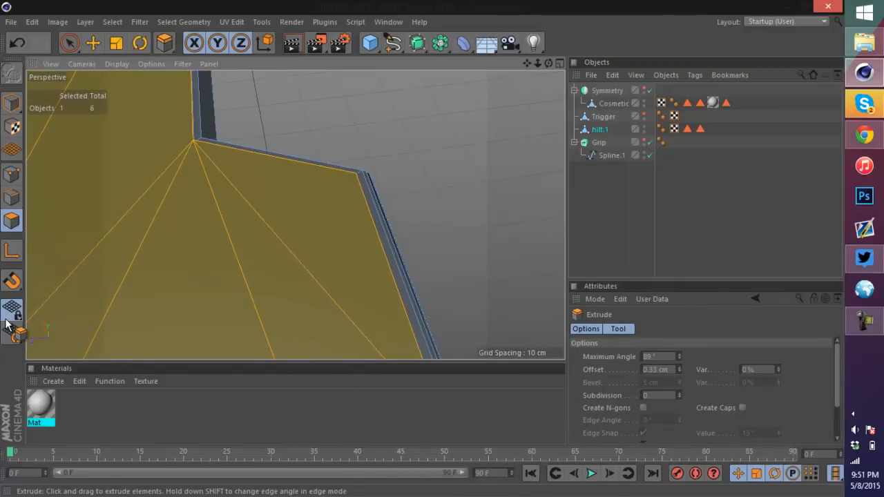
left_click_drag(295, 215, 290, 131, "alt")
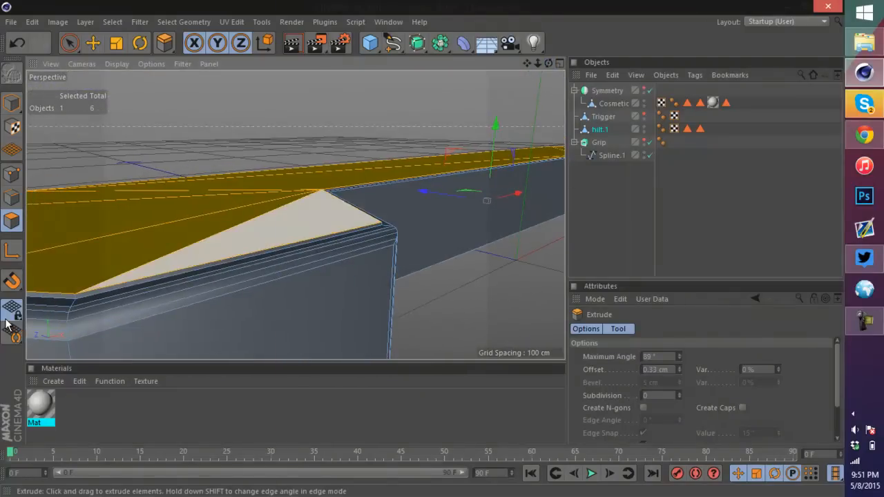
Step: Bevel the extruded hilt cap polygons with an offset of about 0.488 cm
key("m")
key("s")
key("ctrl+shift+a")
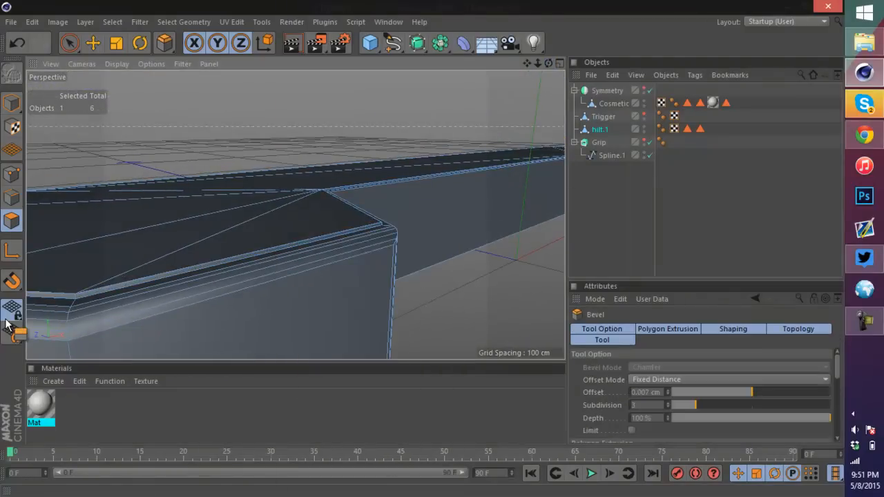
left_click_drag(421, 207, 472, 207)
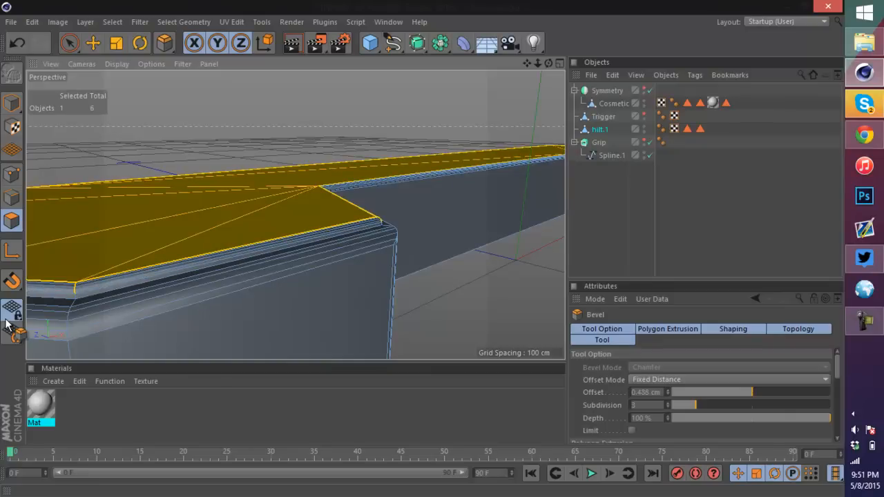
Step: Switch to model mode with the Move tool and raise the Cosmetic object slightly along its vertical axis
mouse_move(548, 63)
left_mouse_down()
mouse_move(611, 49)
mouse_move(553, 101)
mouse_move(522, 101)
left_mouse_up()
scroll(392, 90, "down", 5)
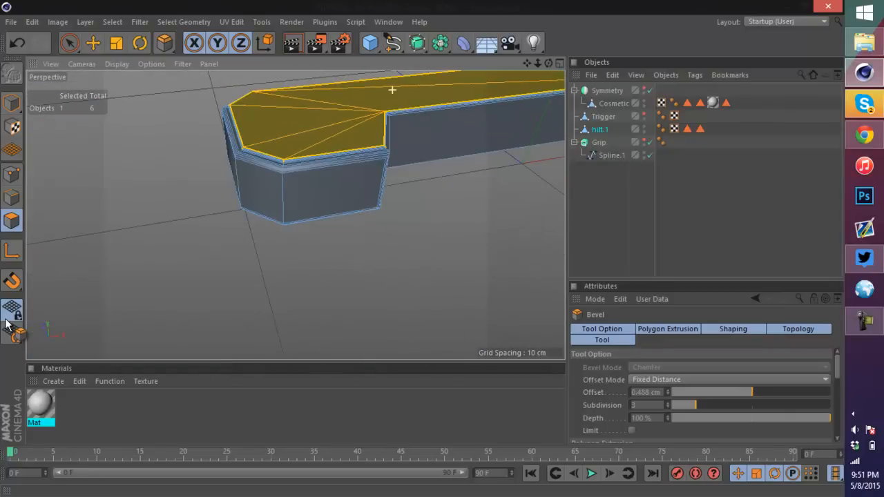
left_click_drag(548, 62, 539, 94)
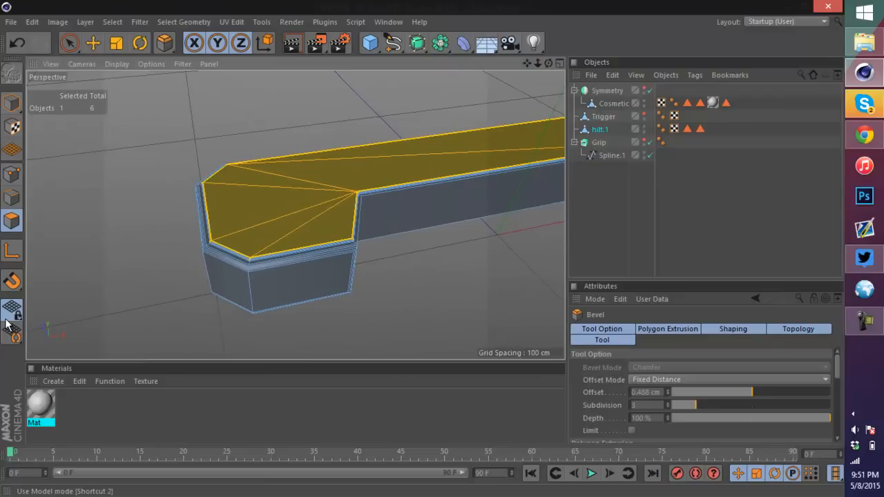
left_click(12, 103)
left_click(93, 43)
scroll(308, 167, "up", 4)
scroll(389, 257, "up", 5)
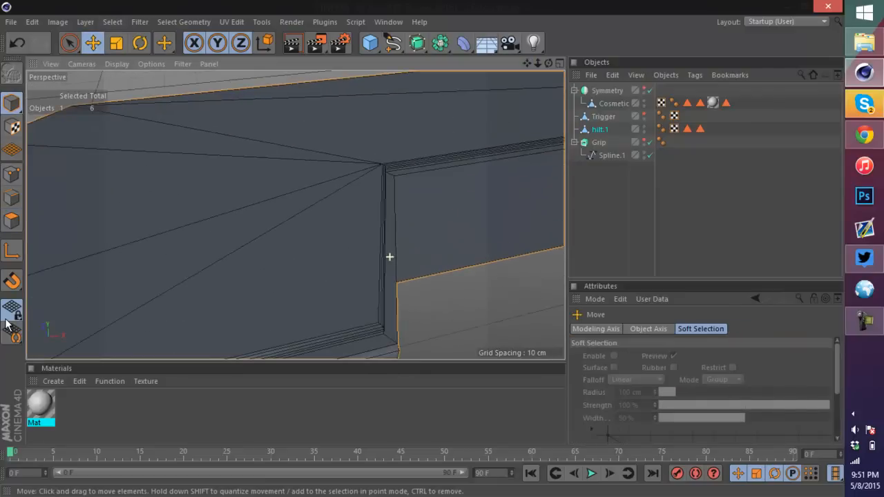
scroll(389, 257, "down", 1)
scroll(390, 257, "down", 5)
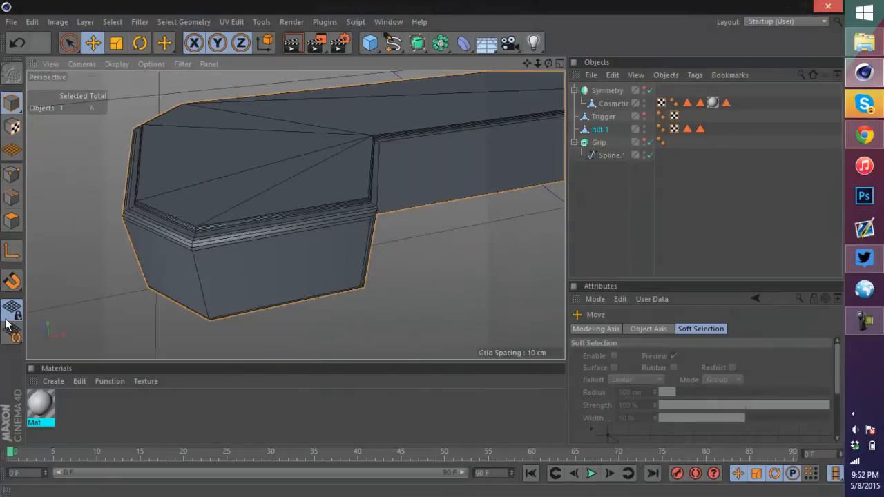
left_click(644, 89)
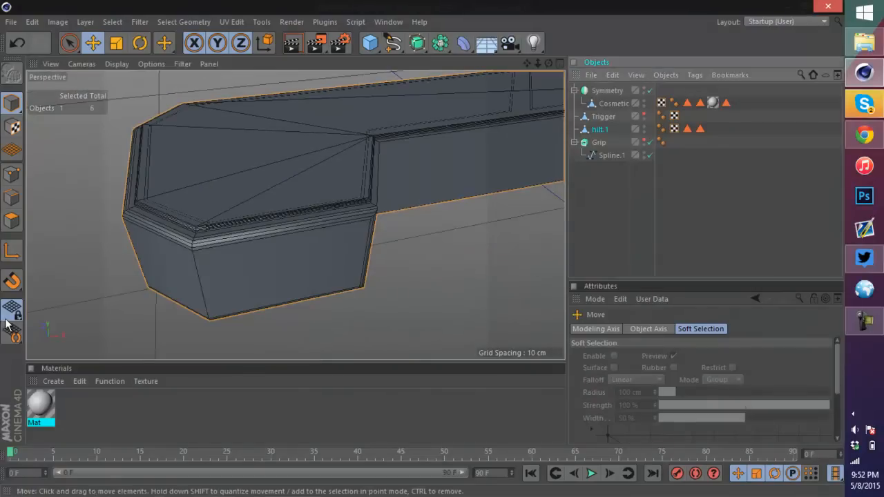
scroll(331, 133, "up", 2)
left_click(611, 207)
left_click_drag(548, 62, 620, 25)
left_click(613, 103)
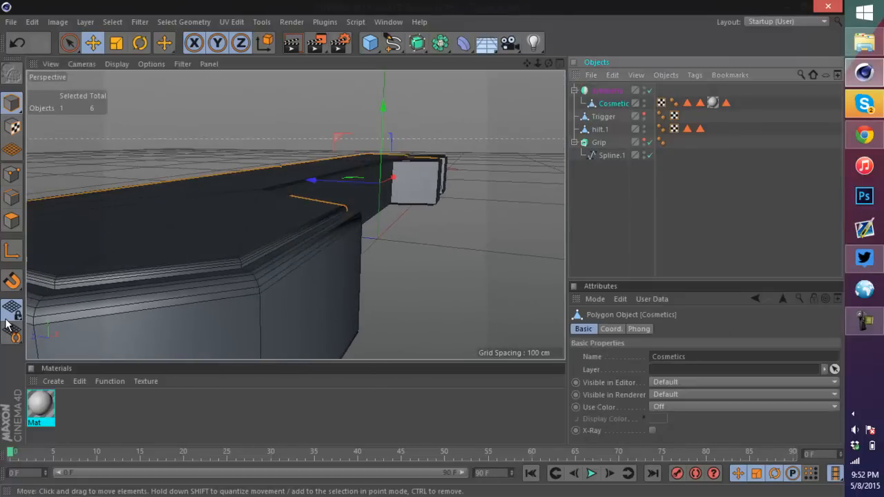
left_click_drag(384, 107, 383, 102)
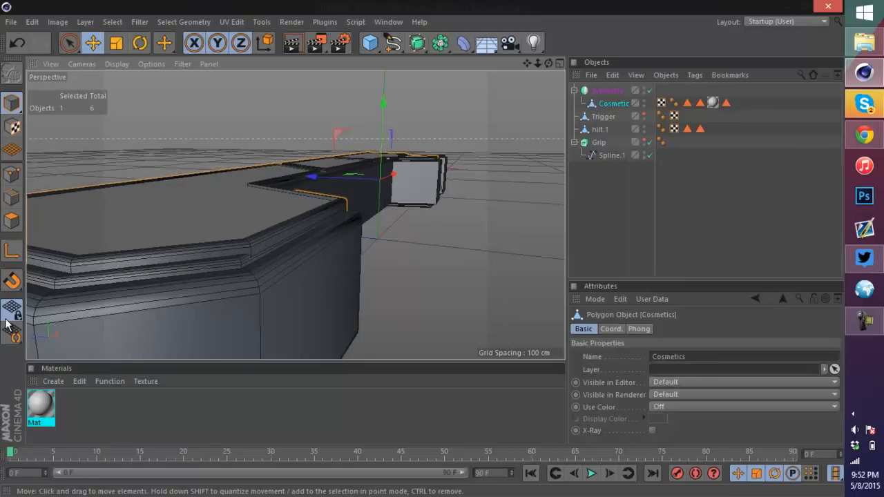
Step: Undo the last two changes and redo them
mouse_move(548, 63)
left_mouse_down()
mouse_move(514, 101)
mouse_move(493, 95)
mouse_move(528, 100)
mouse_move(570, 60)
mouse_move(533, 96)
left_mouse_up()
key("ctrl+z")
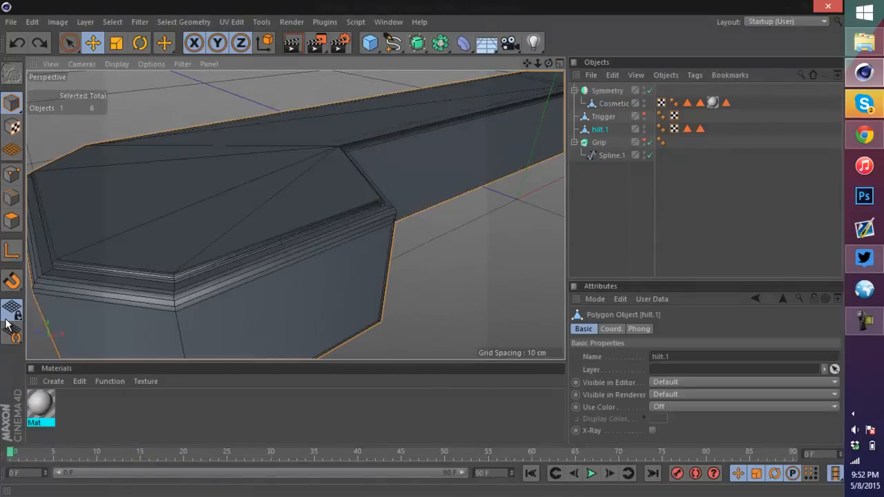
key("ctrl+z")
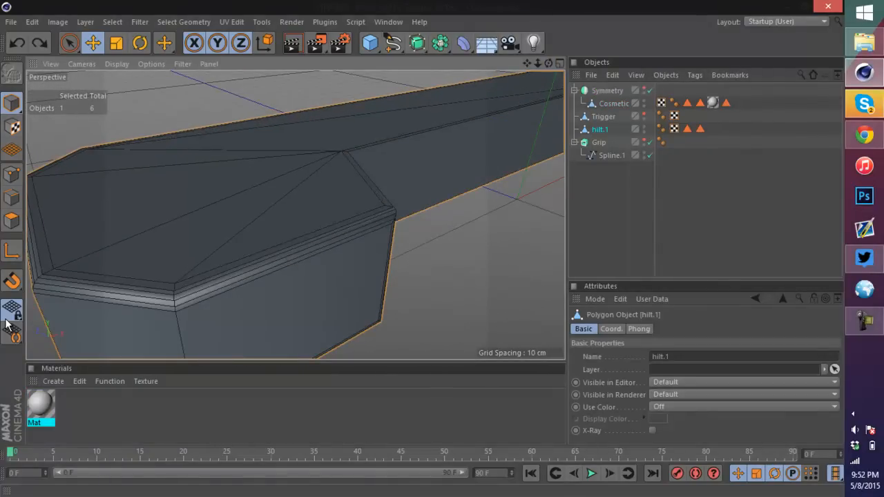
key("ctrl+y")
key("ctrl+y")
key("ctrl+y")
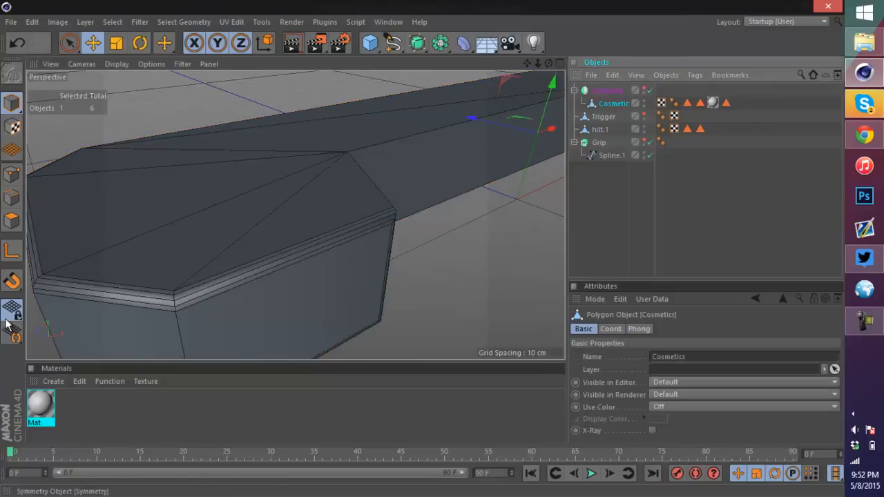
key("ctrl+y")
key("ctrl+y")
key("ctrl+y")
key("ctrl+y")
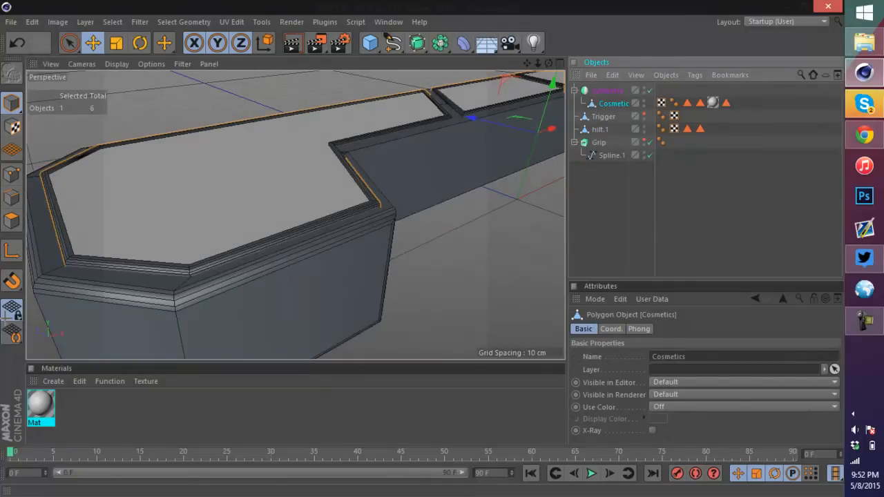
Step: Save the scene and frame the model
key("ctrl+s")
key("h")
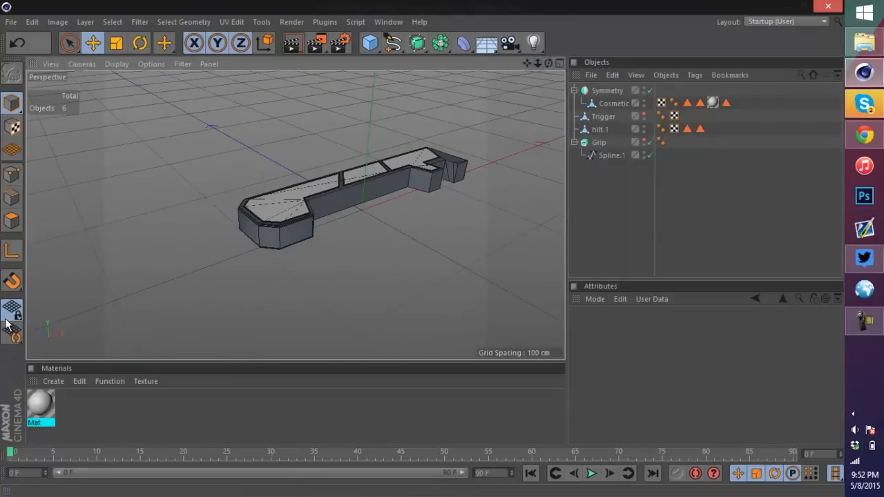
mouse_move(296, 213)
left_mouse_down("alt")
mouse_move(290, 131)
mouse_move(266, 265)
left_mouse_up("alt")
scroll(542, 183, "up", 8)
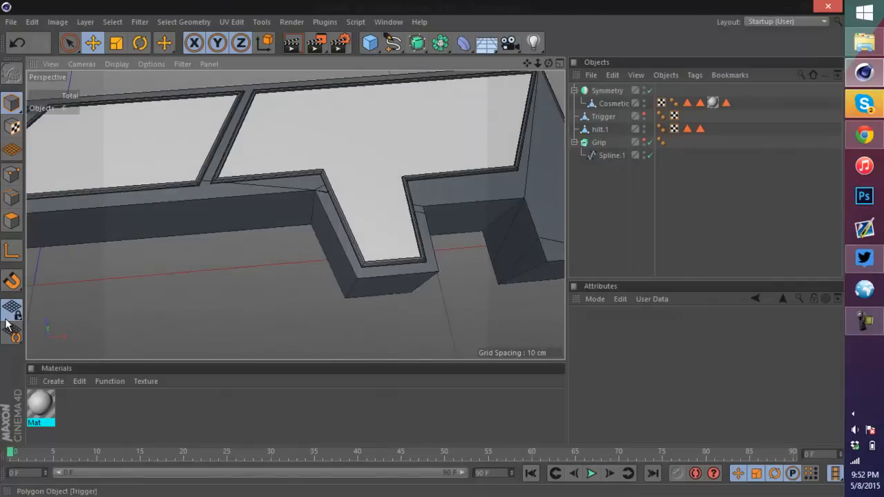
Step: Toggle the editor visibility of the Trigger and Grip objects
left_click(644, 114)
scroll(373, 153, "down", 5)
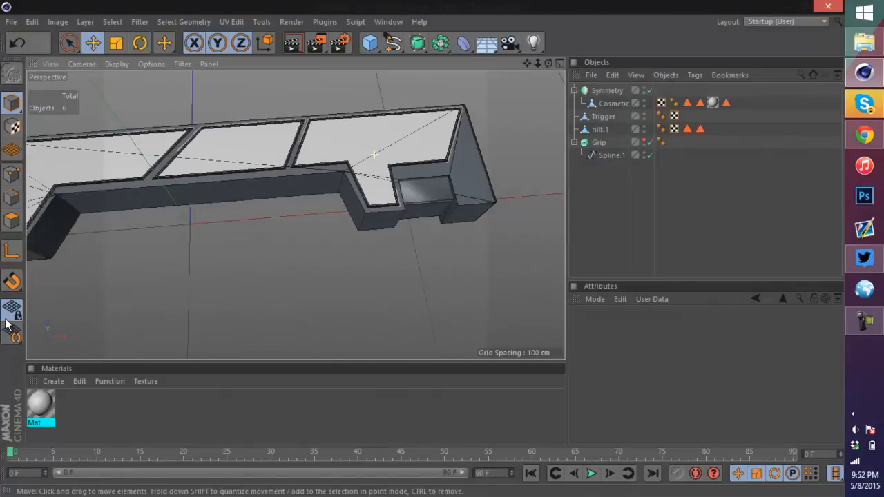
scroll(435, 197, "down", 6)
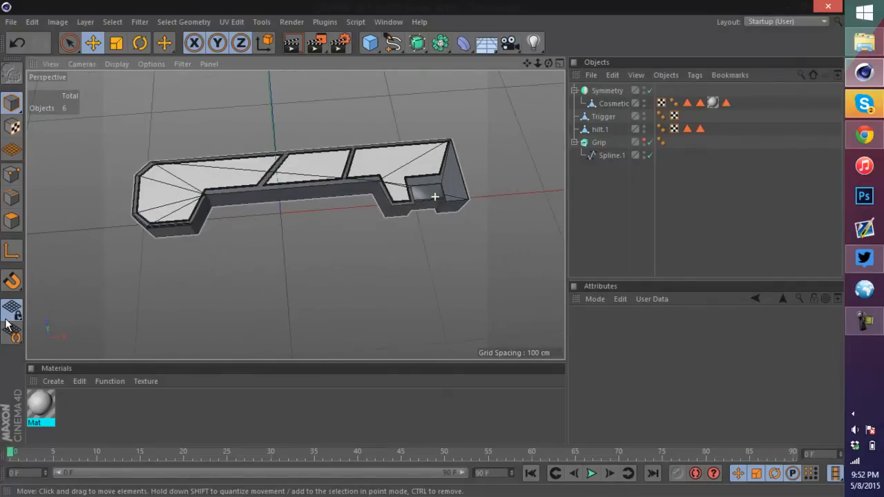
left_click(644, 140)
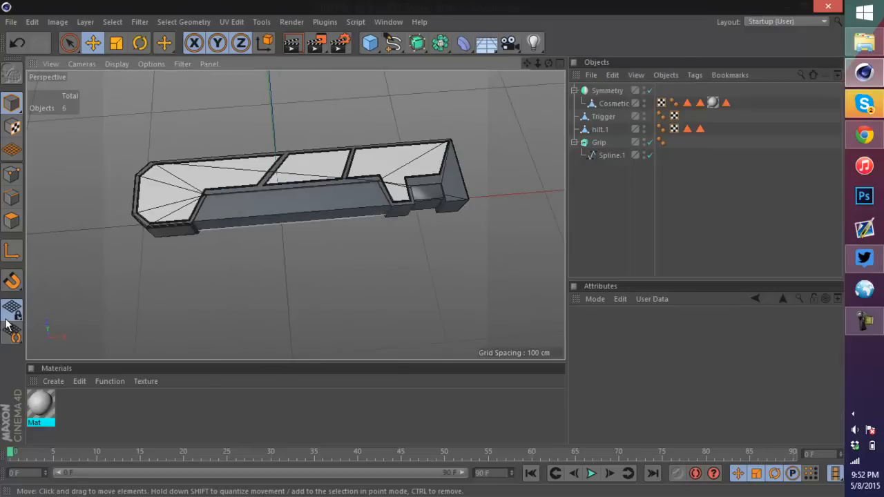
scroll(265, 209, "up", 5)
Step: Select the Grip extrude and try several subdivision values, returning it to 1
left_click(265, 209)
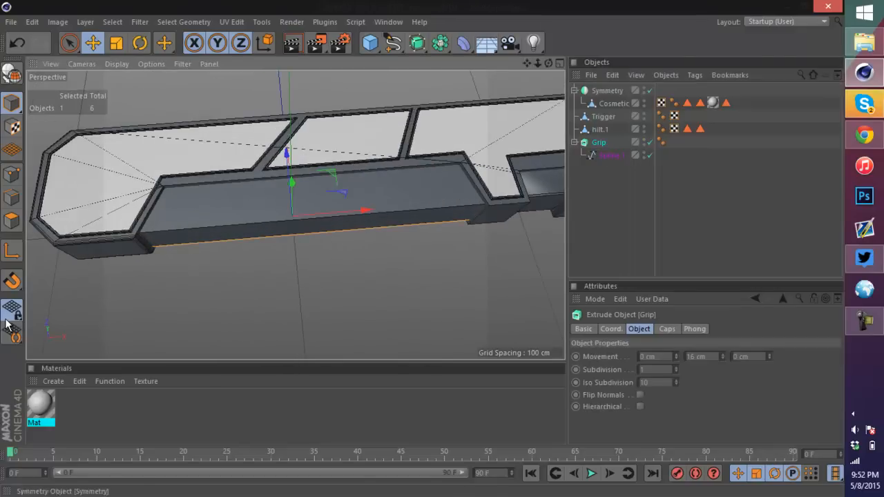
left_click_drag(296, 228, 310, 173, "alt")
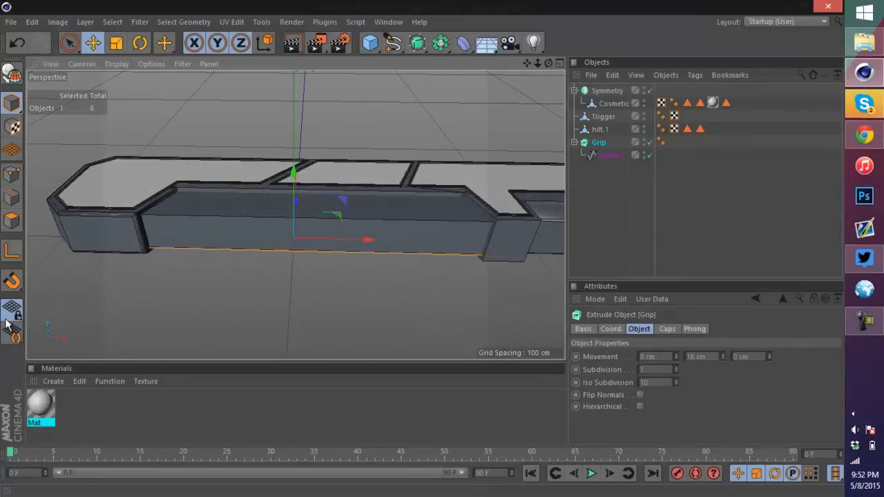
left_click(676, 367)
left_click(676, 367)
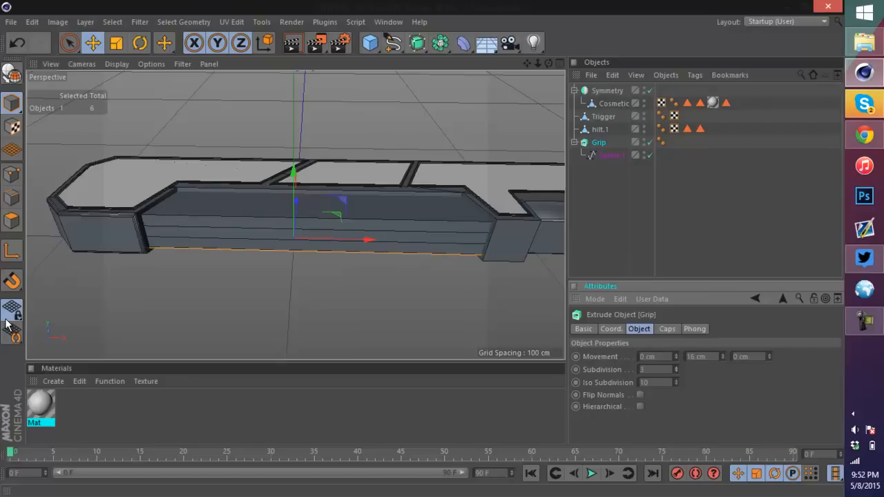
left_click(676, 371)
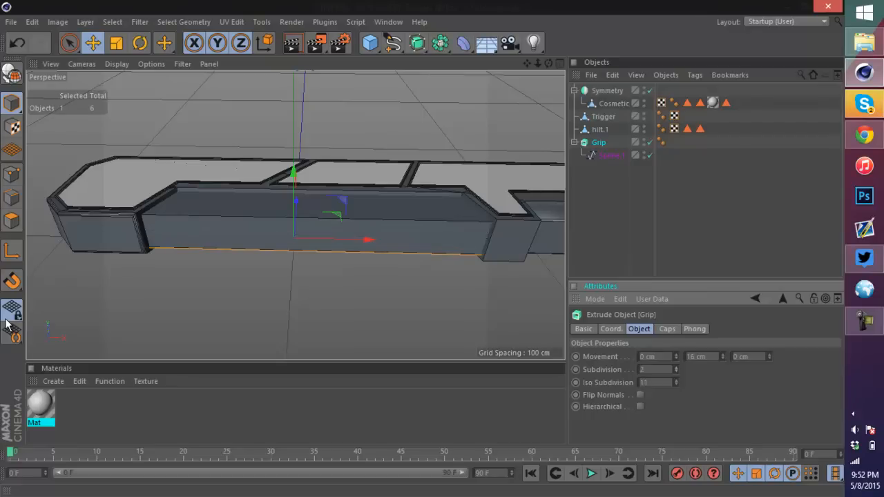
left_click_drag(676, 370, 676, 367)
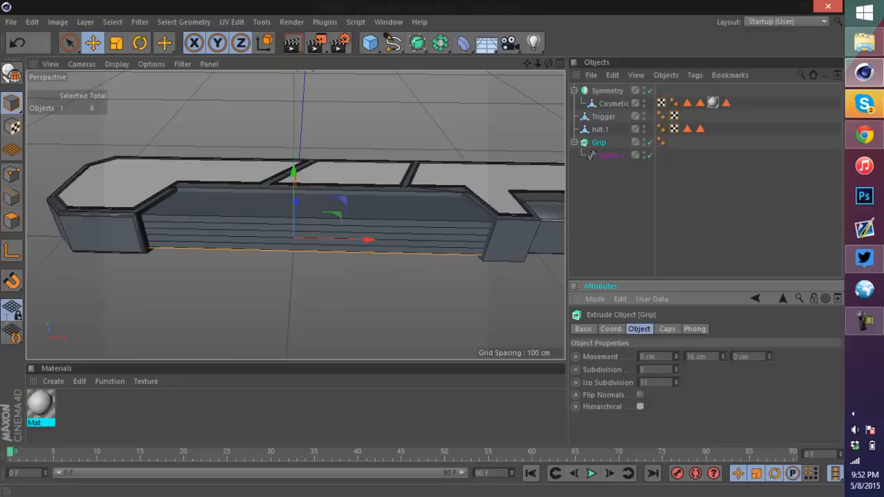
left_click_drag(676, 369, 676, 374)
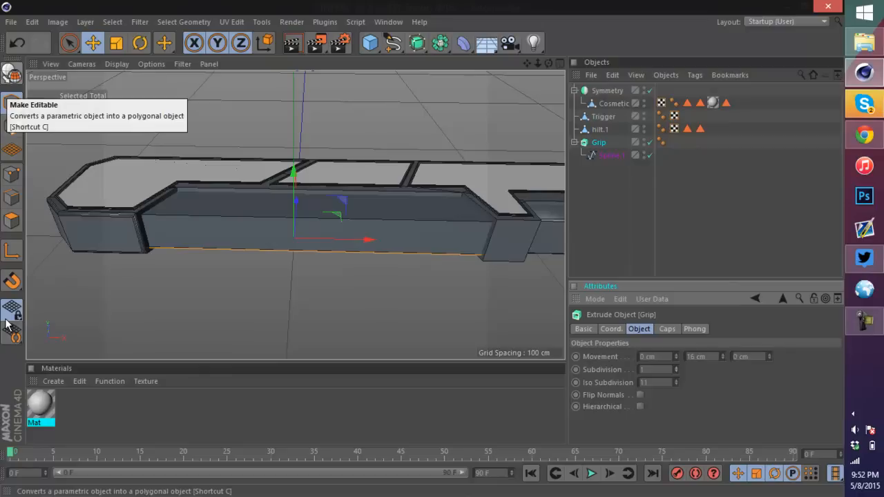
Step: Make the Grip editable, merge its parts with Connect Objects + Delete, and switch to the four-view layout
key("c")
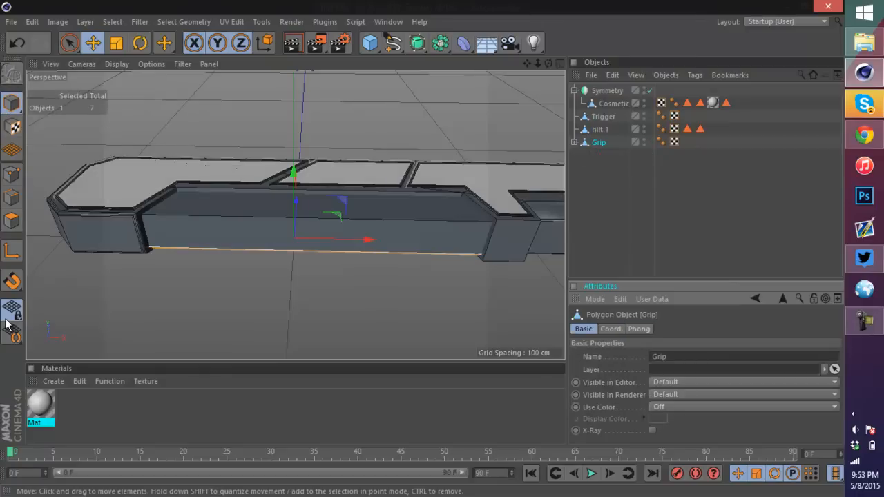
left_click(573, 142)
right_click(599, 142)
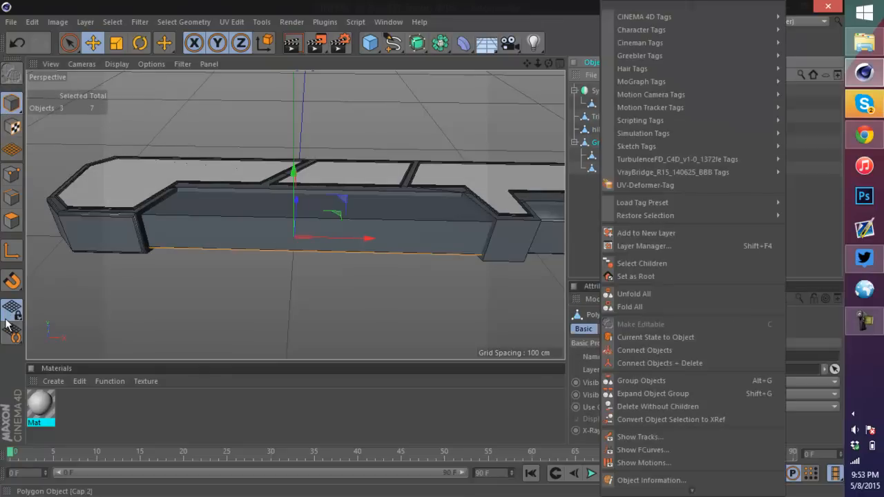
left_click(666, 361)
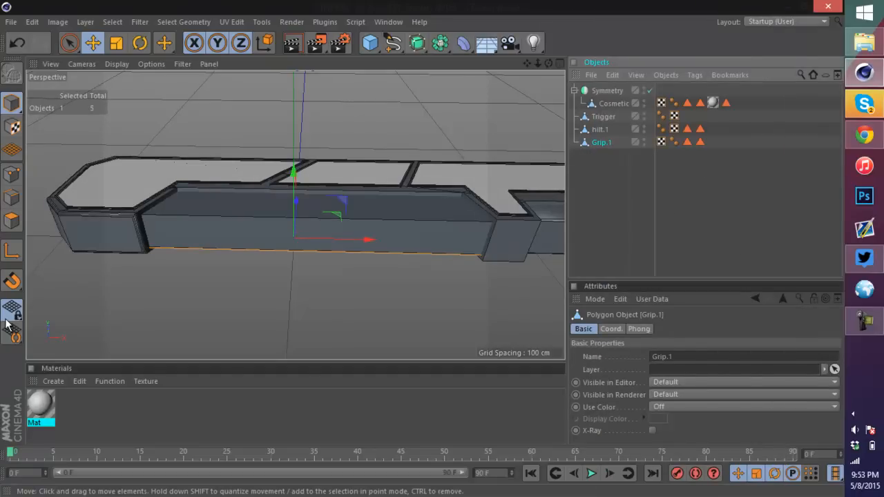
key("F5")
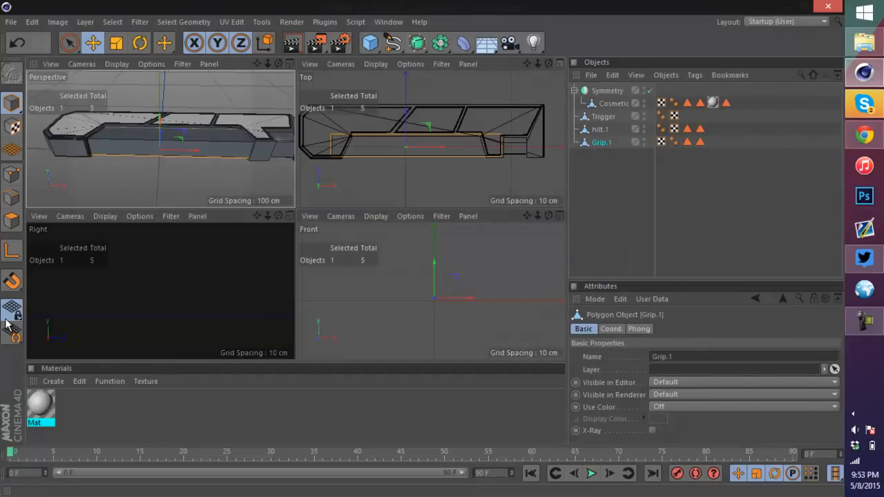
Step: In the maximized Top view, use the Knife tool in Line mode with Visible Only off to cut evenly spaced vertical lines across the grip
key("F2")
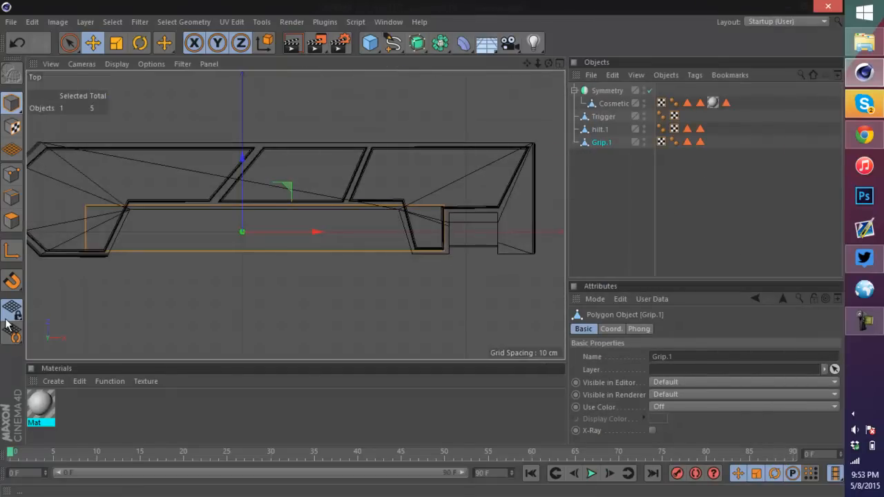
key("Return")
key("ctrl+shift+a")
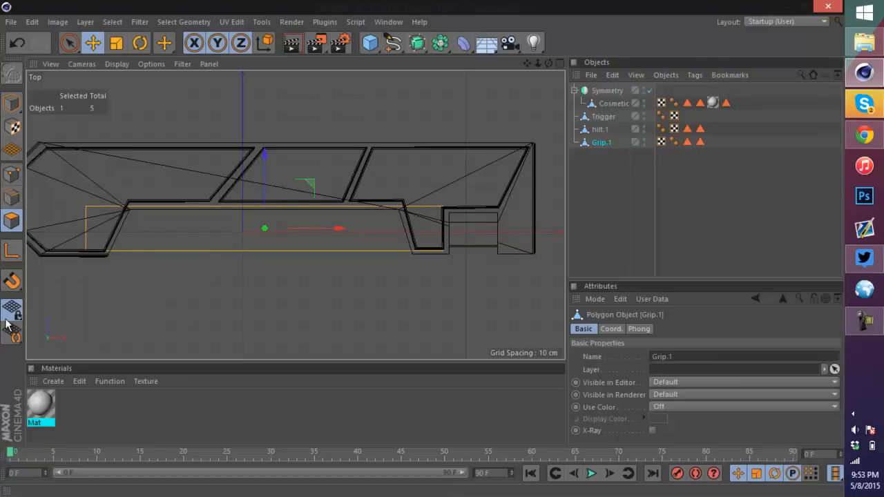
key("k")
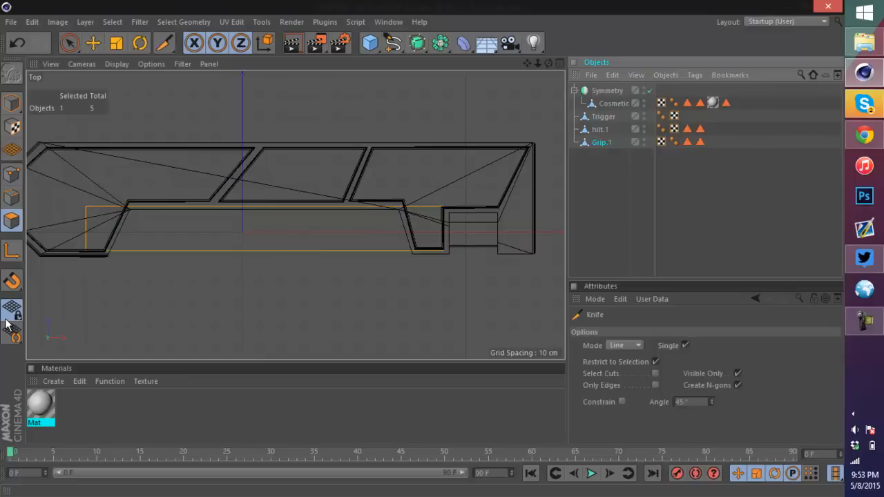
key("shift+c")
type("bev")
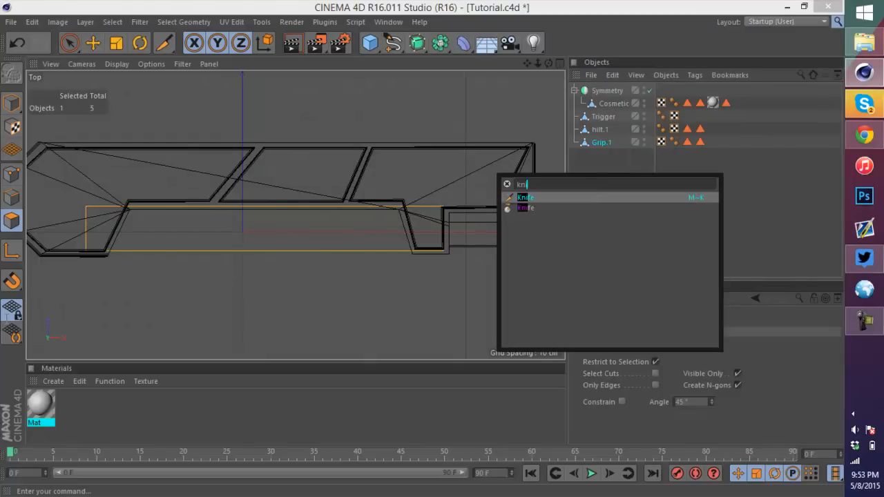
key("Return")
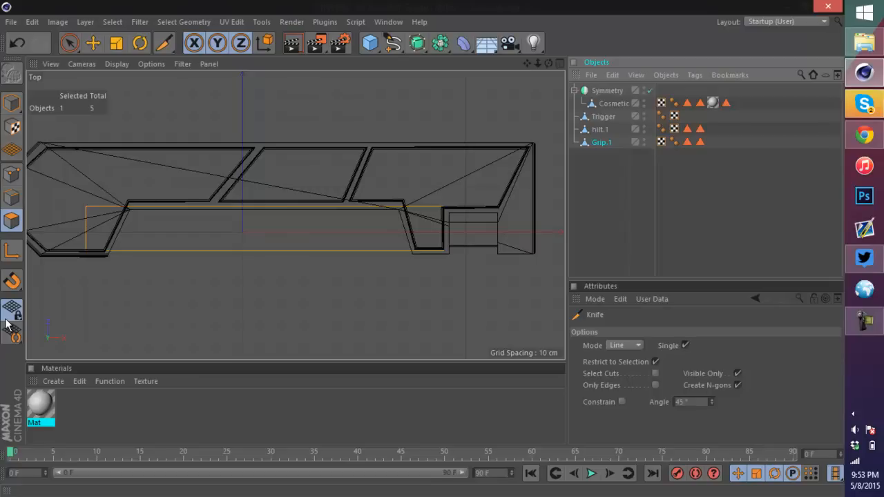
left_click(737, 374)
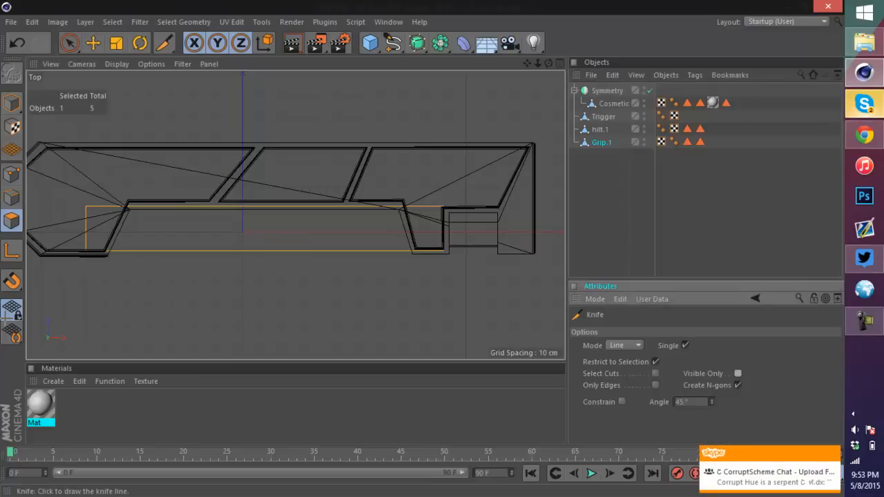
left_click(295, 214)
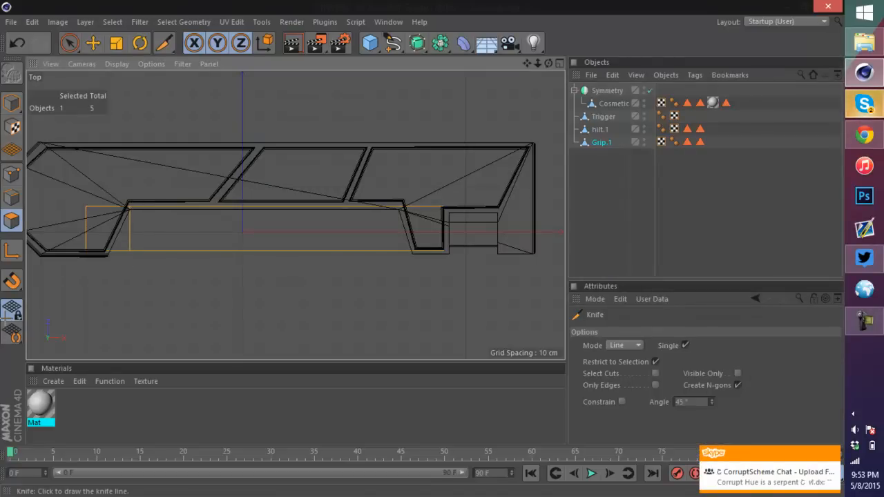
left_click_drag(154, 173, 154, 279)
left_click_drag(175, 178, 175, 282)
left_click_drag(219, 172, 220, 287)
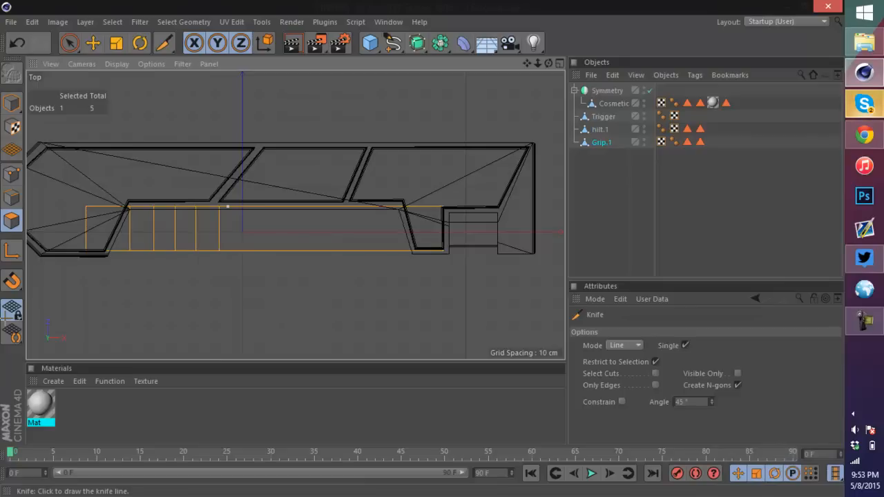
left_click_drag(242, 279, 242, 279)
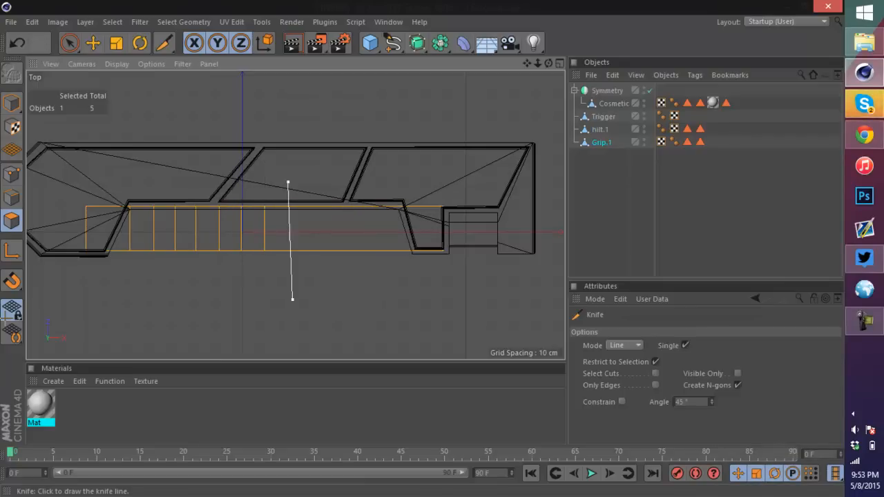
left_click_drag(293, 299, 293, 299)
left_click_drag(317, 314, 312, 334)
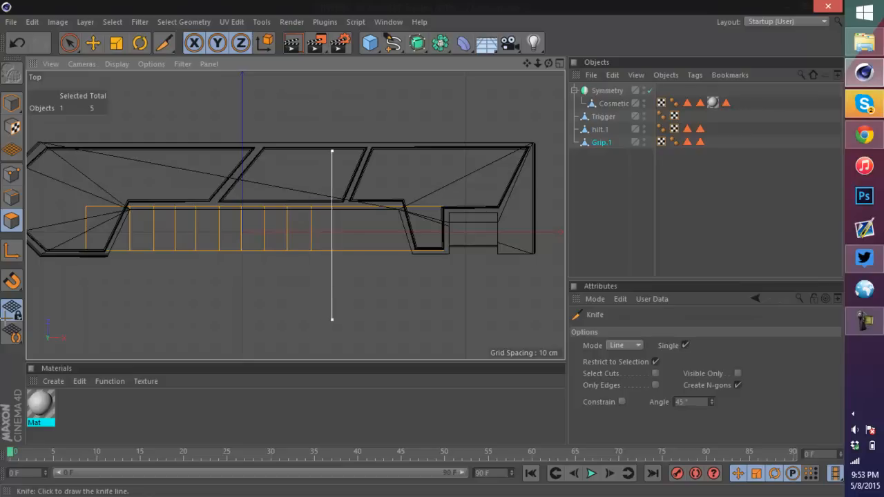
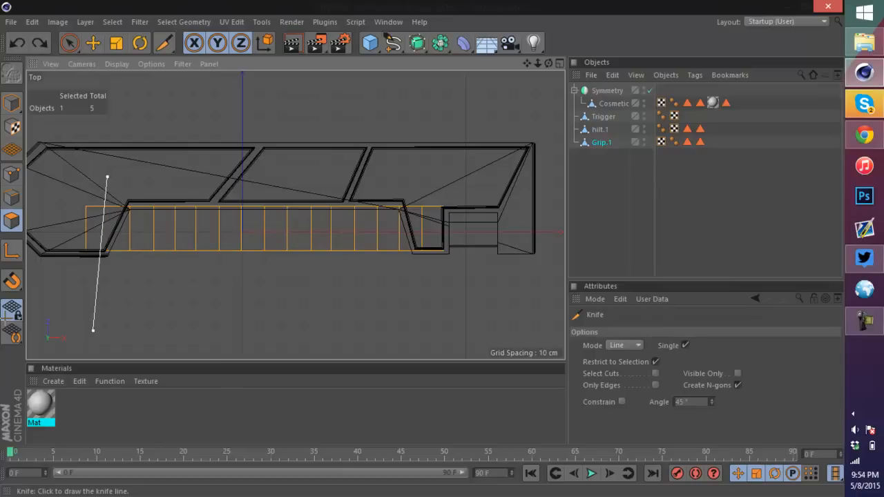
Step: Save the scene and nudge the Grip slightly along X with the Move tool in Model mode
key("ctrl+s")
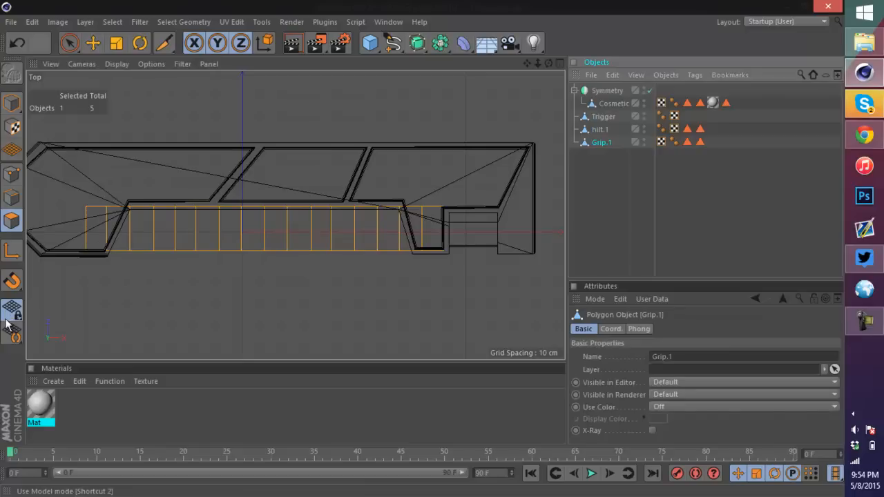
key("2")
left_click(93, 43)
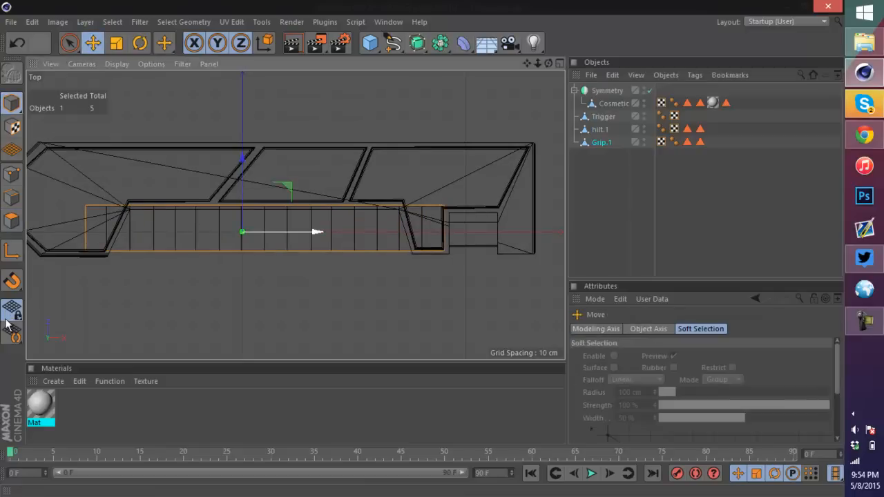
left_click_drag(315, 232, 312, 232)
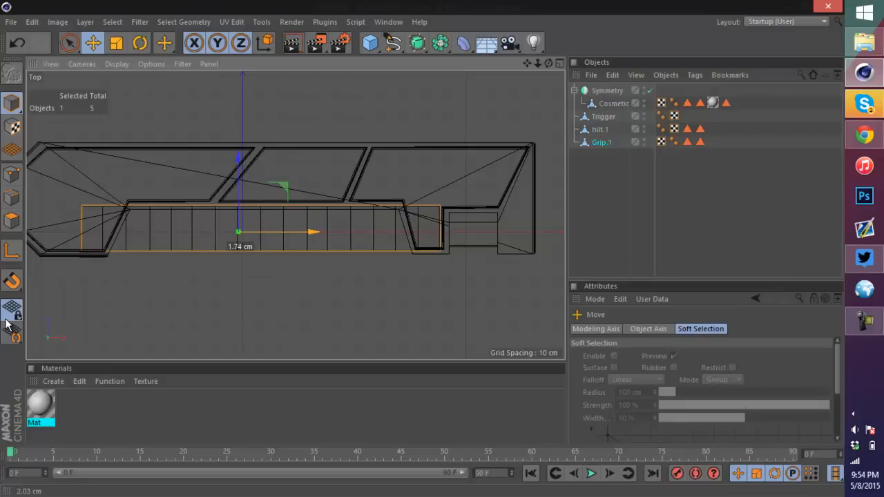
Step: In the Perspective view, select one vertical edge on the grip's side and delete it
key("F5")
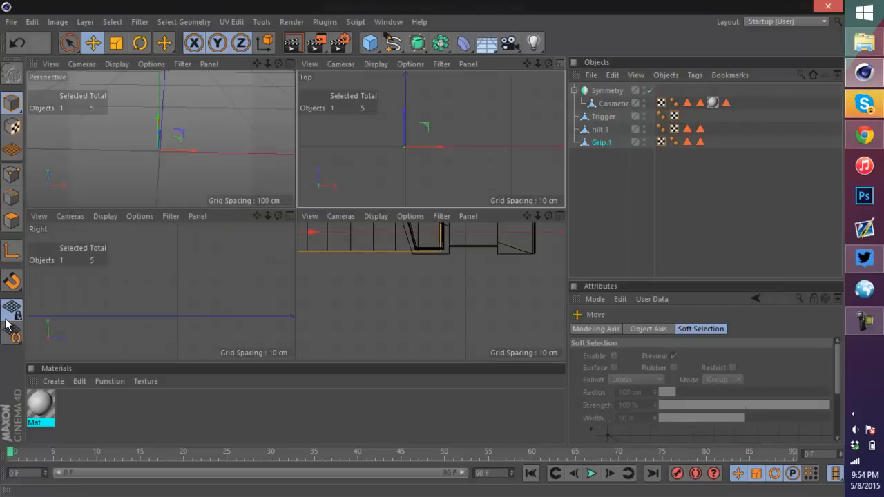
key("F1")
left_click_drag(386, 207, 441, 186, "alt")
key("ctrl+a")
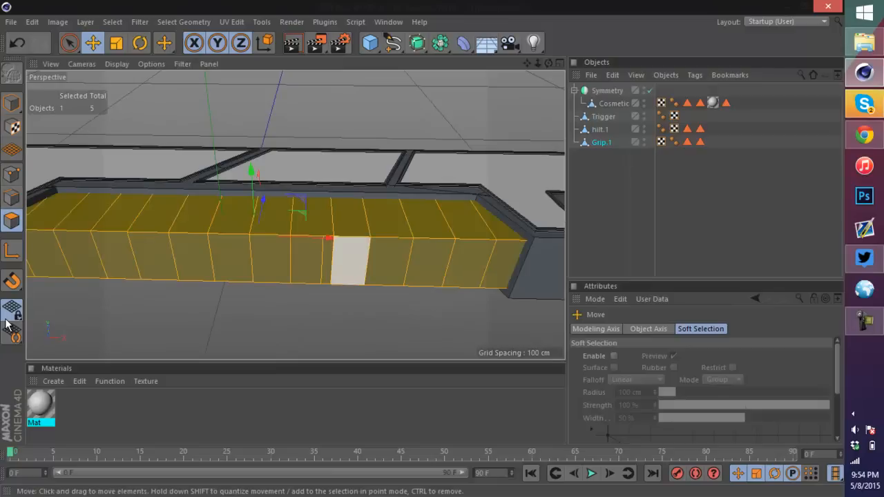
left_click(7, 322)
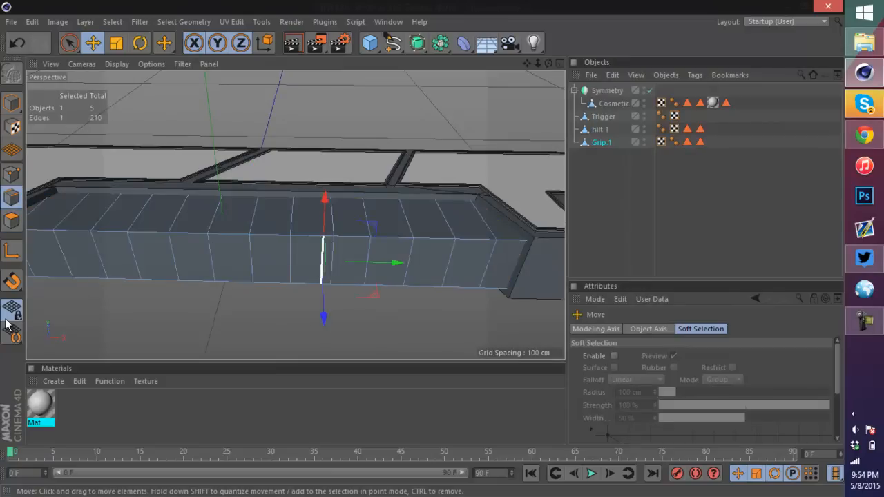
key("Delete")
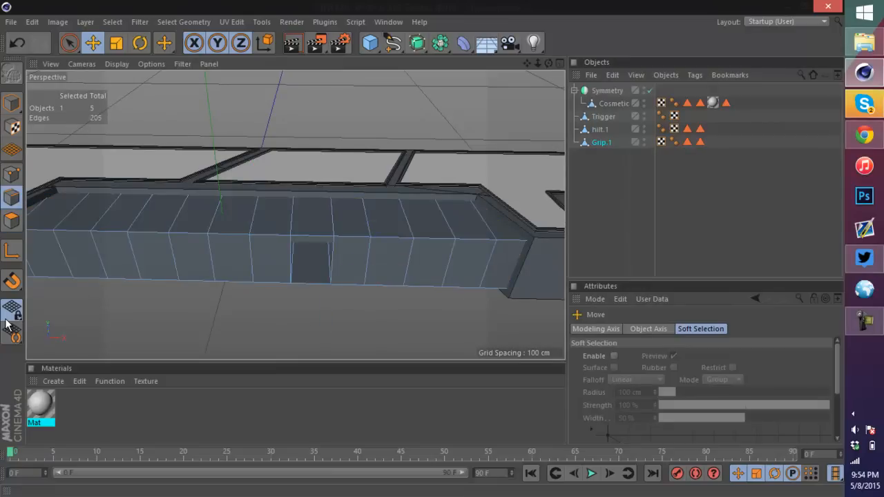
Step: Close the resulting hole in the grip's side with Close Polygon Hole
mouse_move(548, 62)
left_mouse_down()
mouse_move(545, 5)
mouse_move(540, 63)
left_mouse_up()
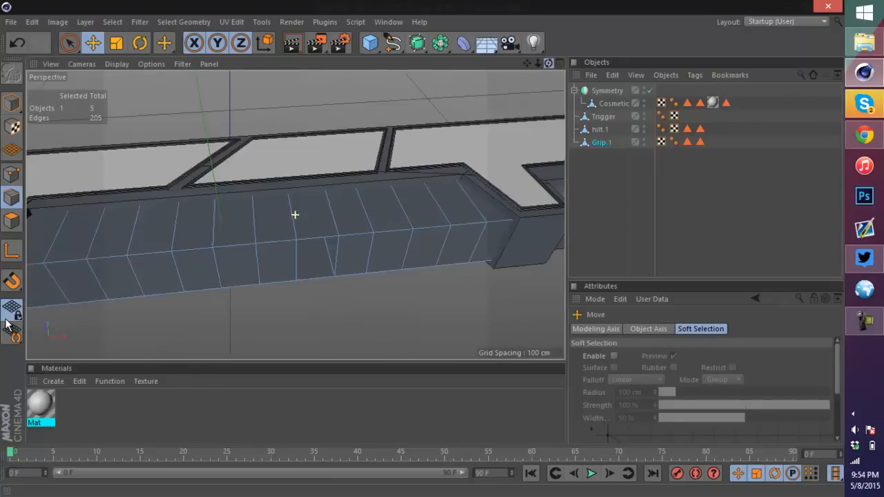
left_click_drag(421, 311, 412, 270, "alt")
right_click(413, 269)
left_click(462, 214)
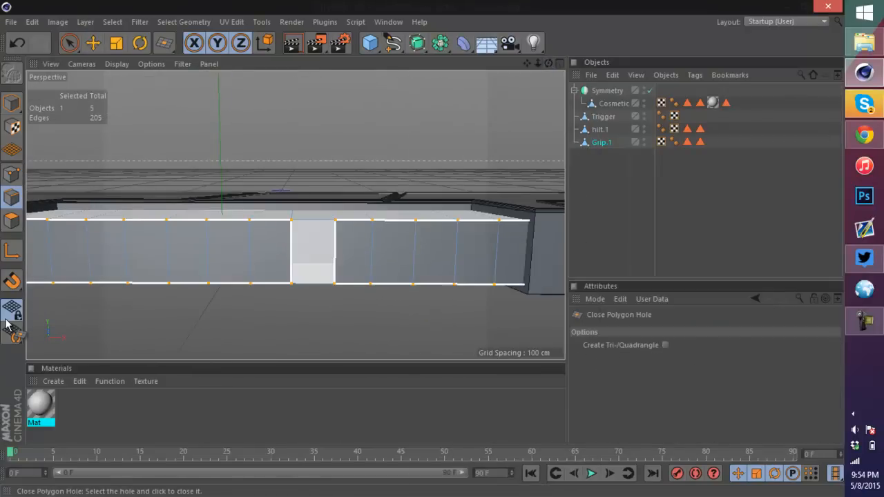
left_click(313, 265)
scroll(5, 325, "up", 2)
scroll(6, 324, "down", 6)
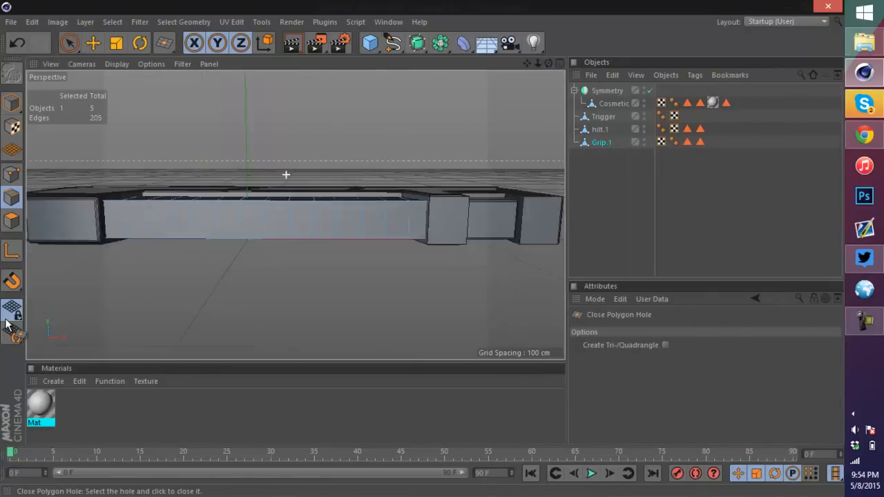
key("Return")
Step: Delete a narrow polygon strip on the grip's side face to open a gap
scroll(215, 203, "up", 4)
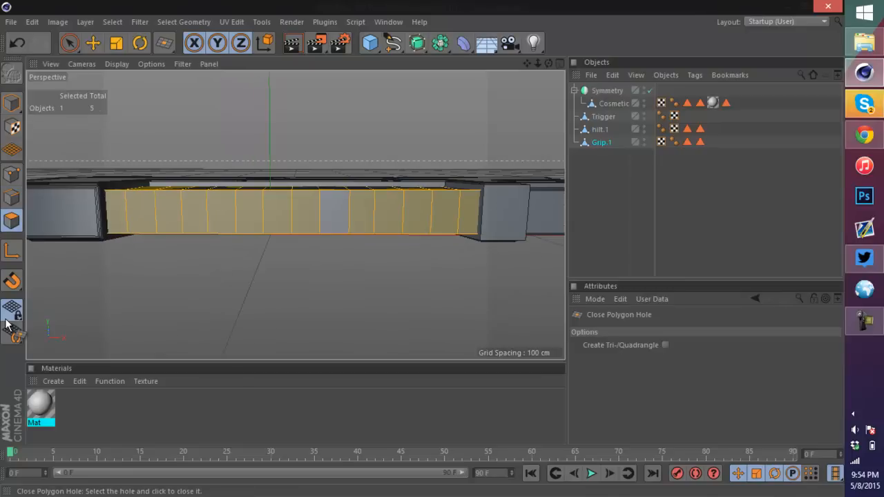
left_click(92, 43)
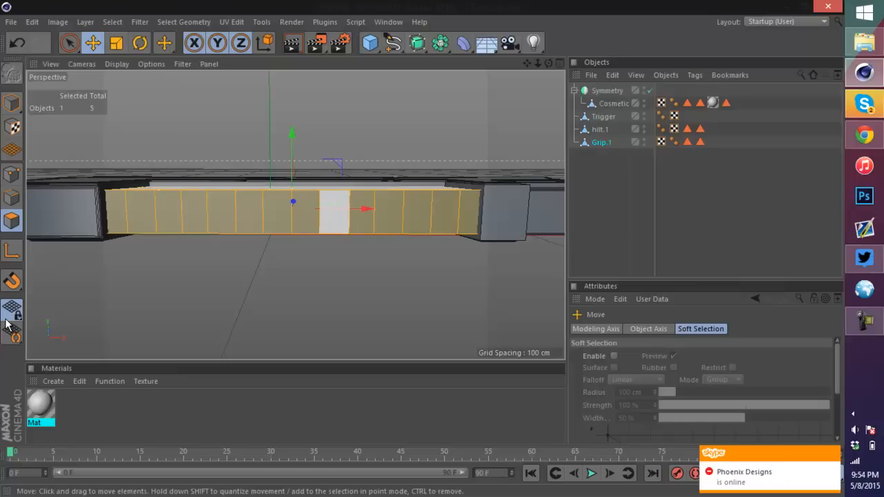
left_click(362, 212)
scroll(390, 228, "up", 2)
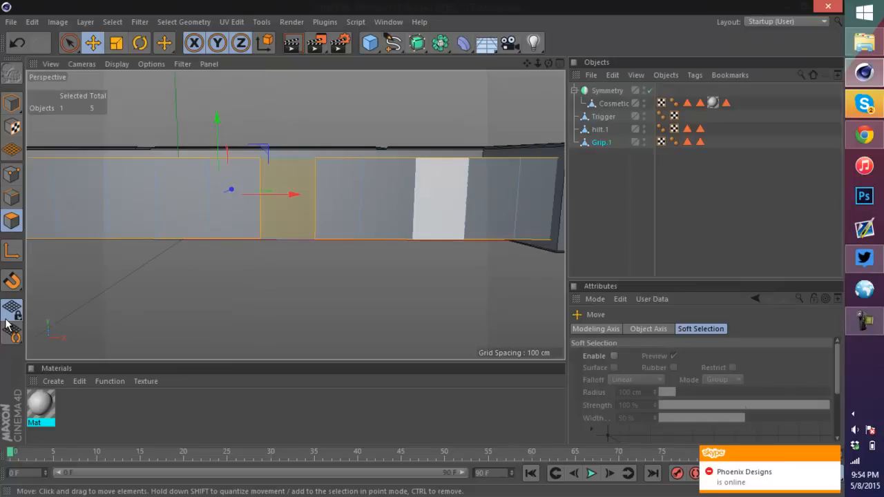
key("Delete")
key("ctrl+a")
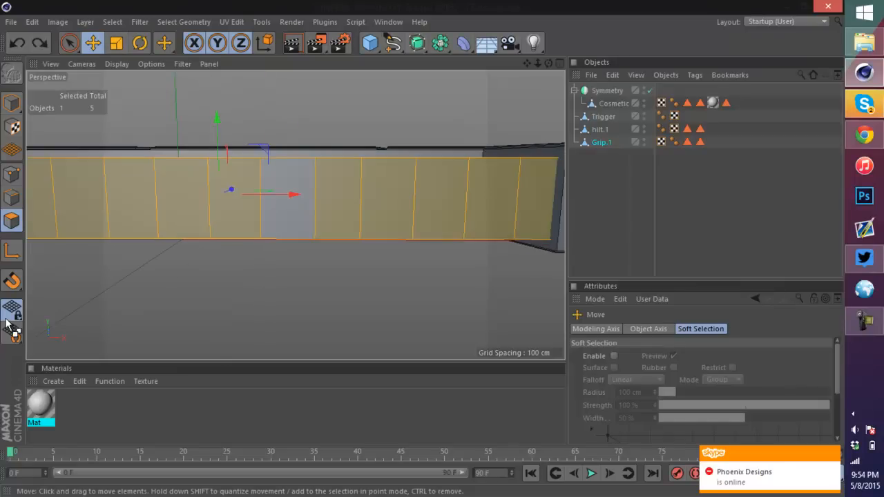
key("ctrl+z")
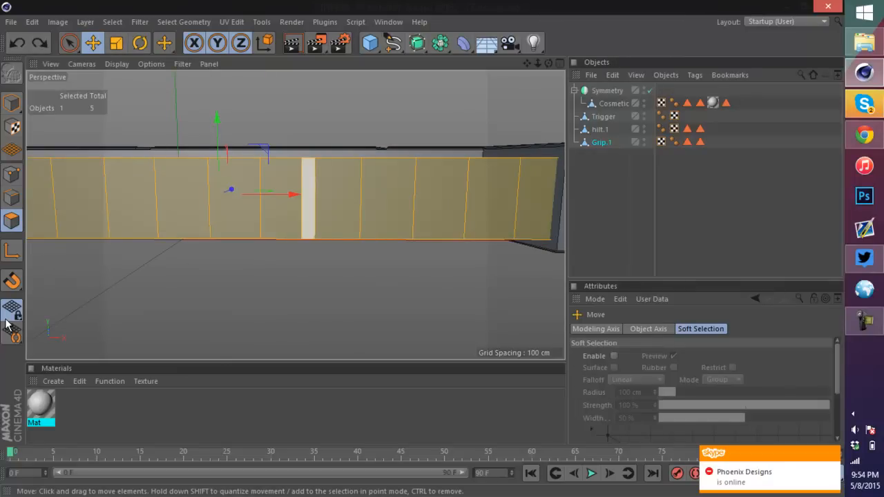
left_click(308, 199)
key("Delete")
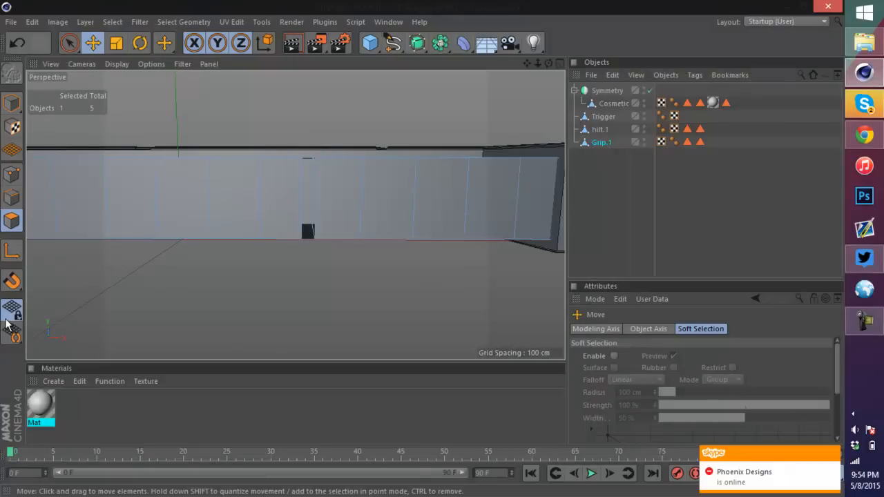
Step: Select the two edges bordering the gap and pick the Bridge tool
left_click(11, 198)
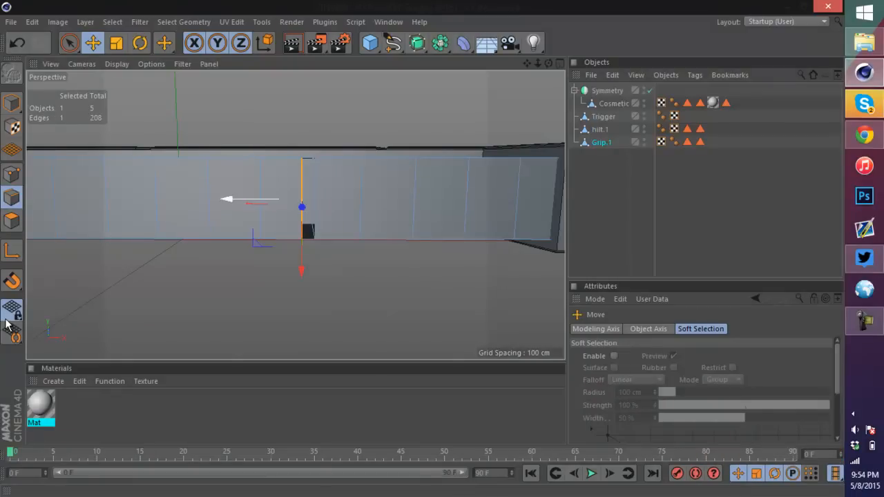
left_click_drag(225, 199, 242, 198)
scroll(289, 201, "up", 6)
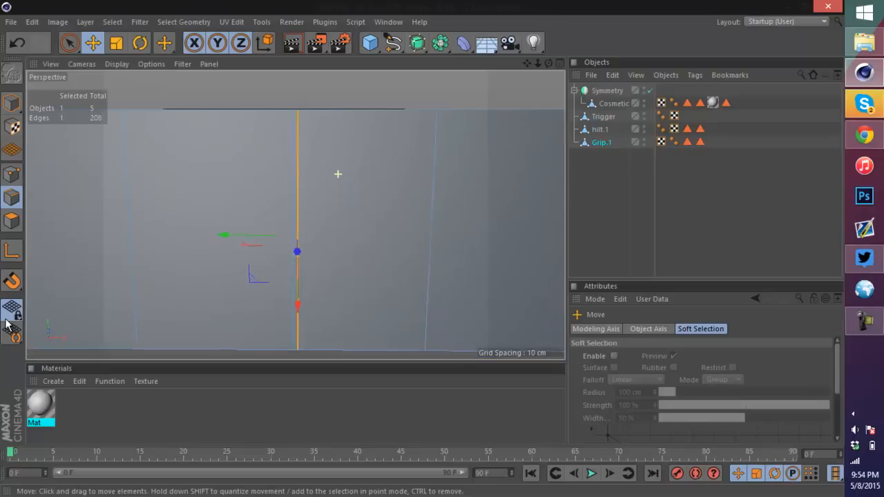
left_click(271, 200, "shift")
right_click(300, 204)
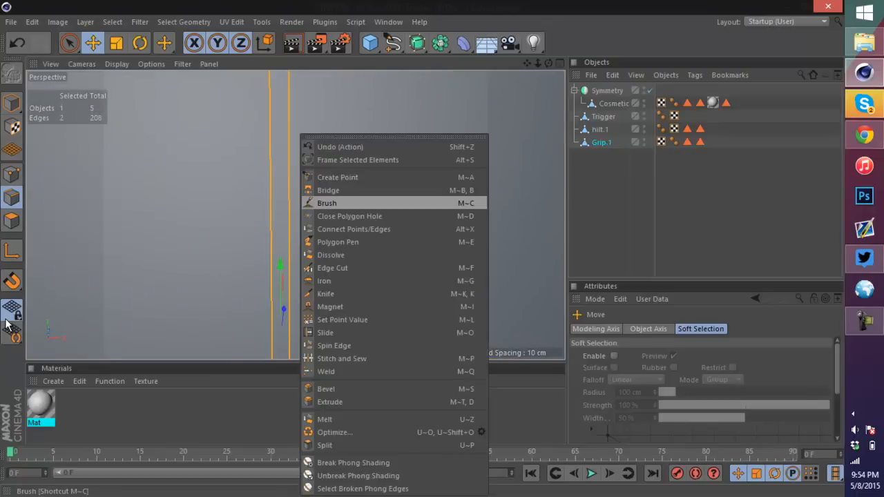
left_click(328, 190)
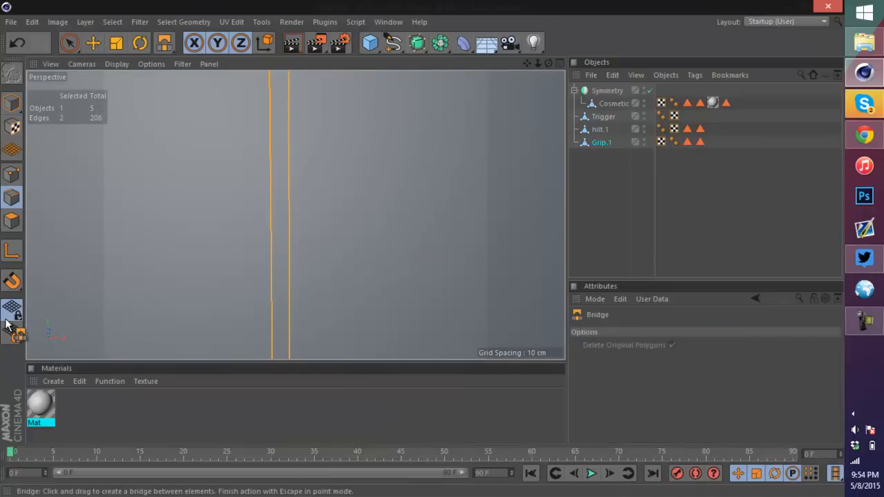
Step: Optimize the grip mesh with Polygons, Unused Points and Points enabled at a 5 cm tolerance
right_click(284, 203)
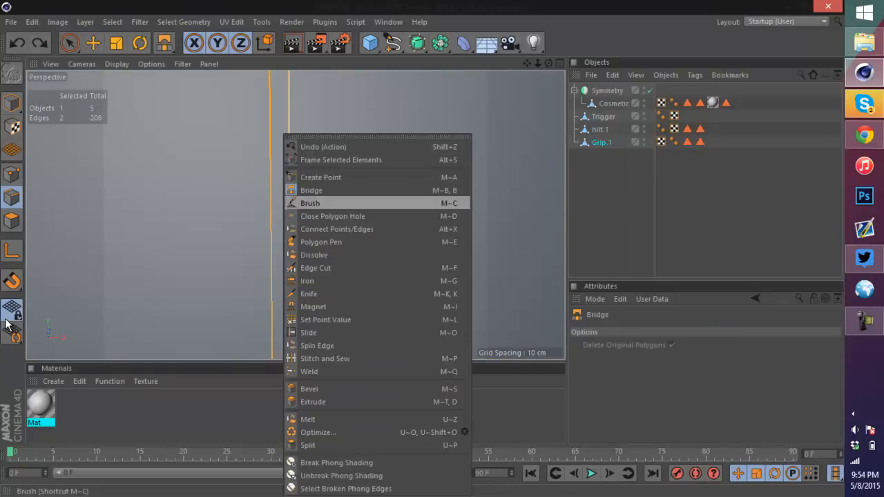
left_click(318, 432)
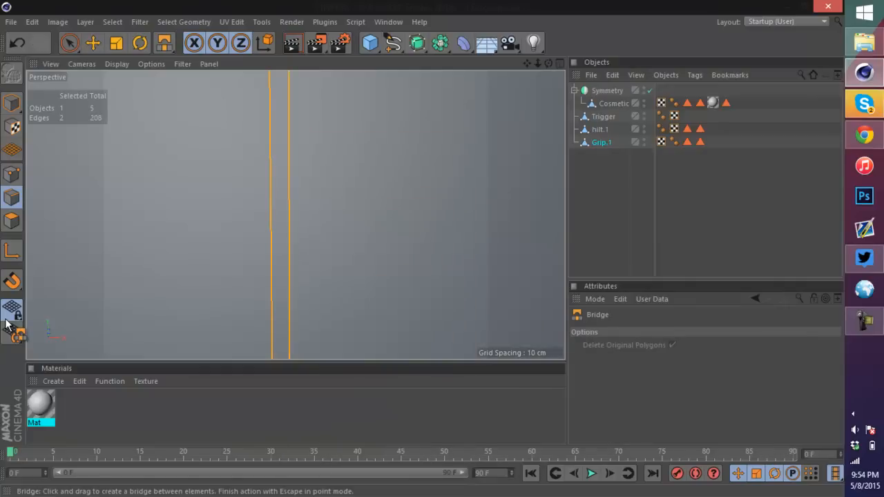
right_click(283, 133)
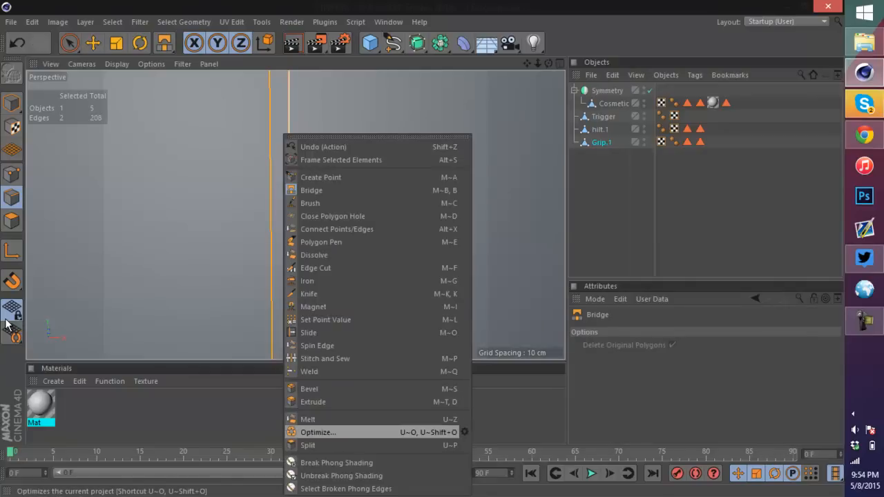
left_click(328, 432)
right_click(283, 135)
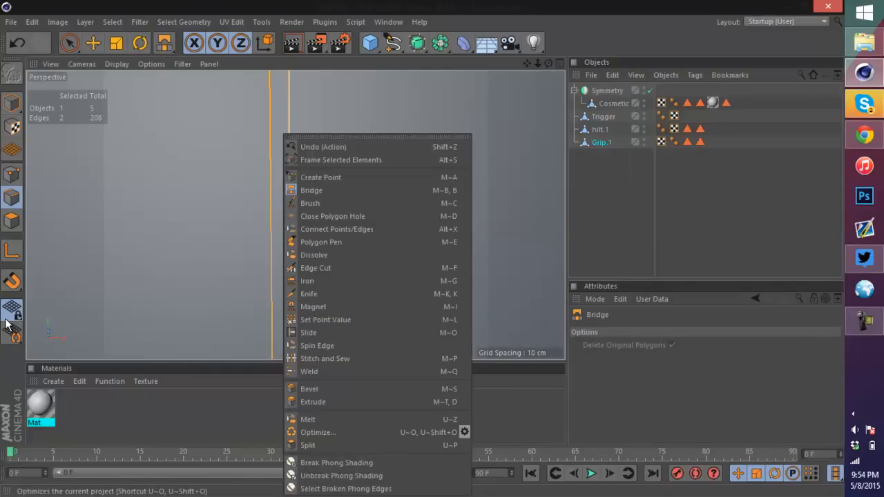
left_click(464, 433)
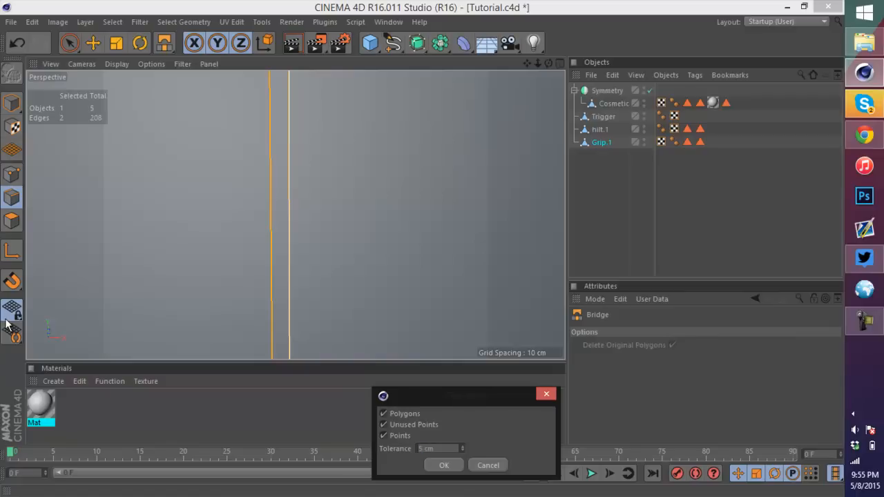
left_click(443, 465)
Step: Nudge the merged edge slightly sideways with the Move tool
scroll(377, 313, "down", 5)
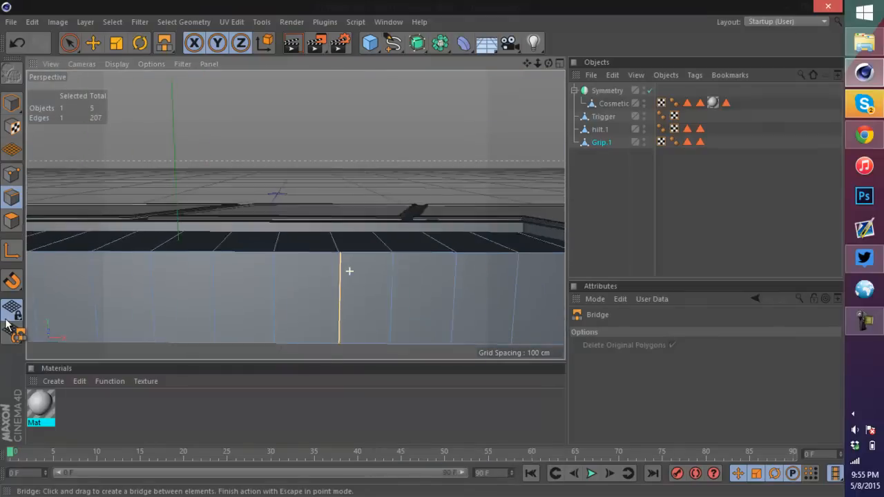
scroll(350, 271, "up", 3)
left_click(93, 43)
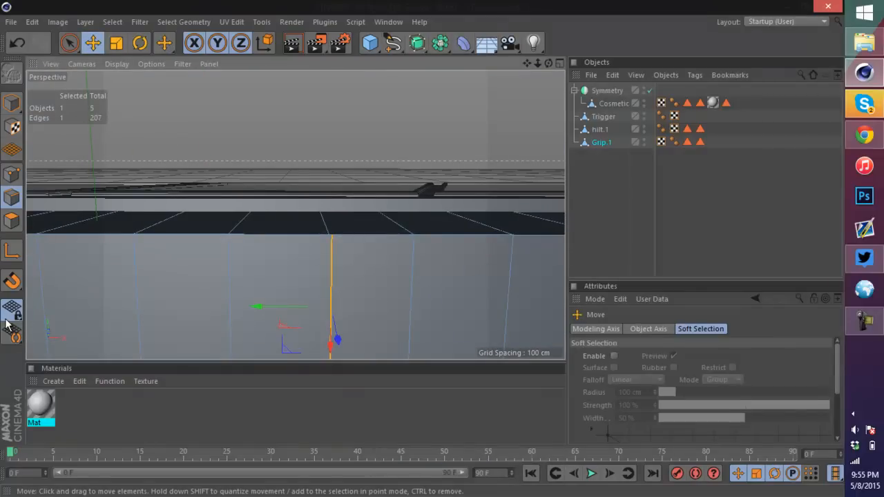
left_click_drag(258, 306, 256, 306)
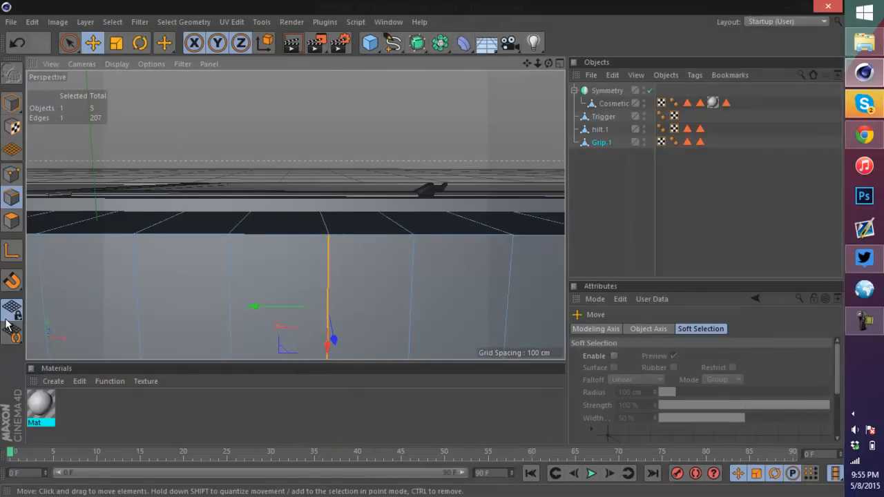
Step: Orbit around the grip to inspect its side faces after the merge
scroll(287, 254, "down", 10)
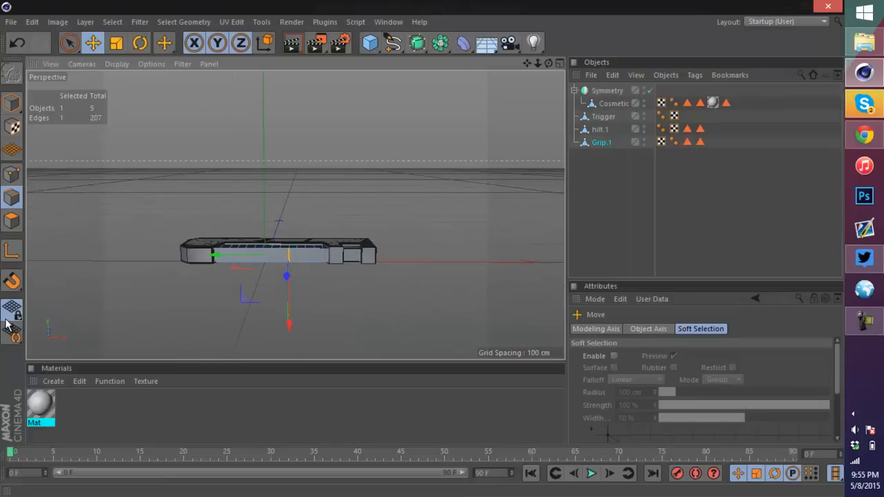
left_click_drag(296, 215, 272, 277, "alt")
scroll(450, 201, "up", 6)
scroll(376, 327, "down", 4)
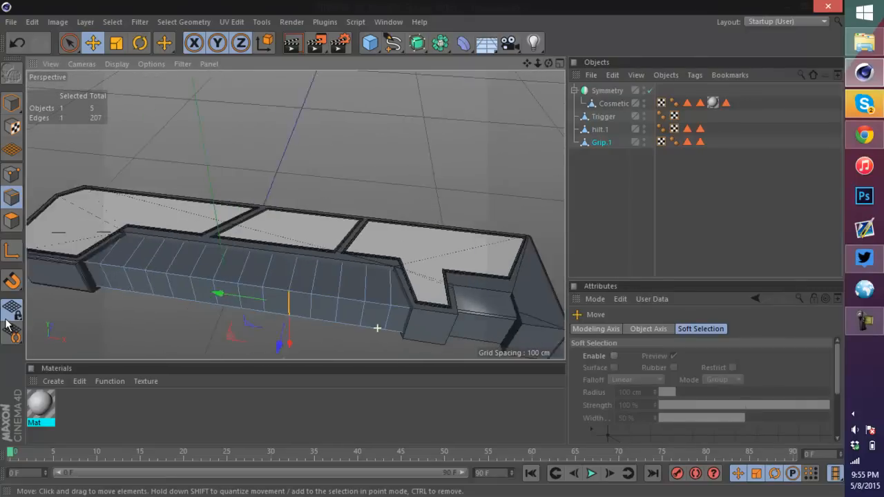
scroll(143, 322, "up", 6)
scroll(553, 227, "down", 3)
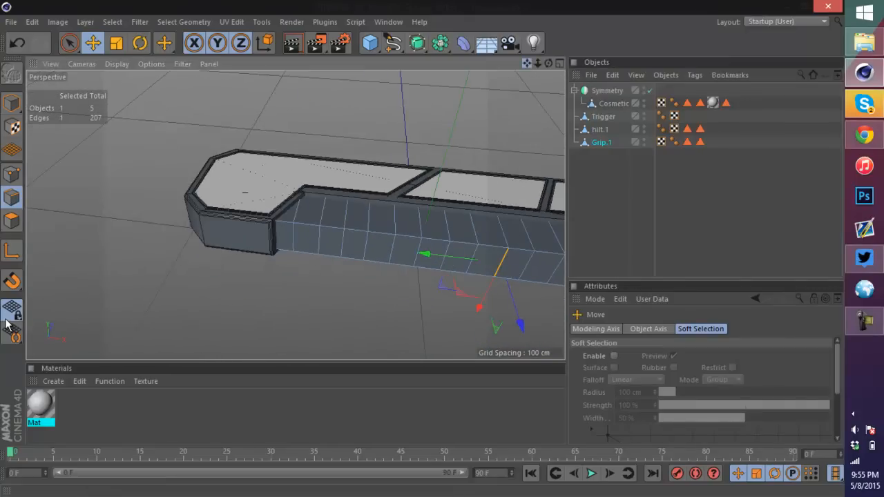
left_click_drag(527, 63, 395, 55)
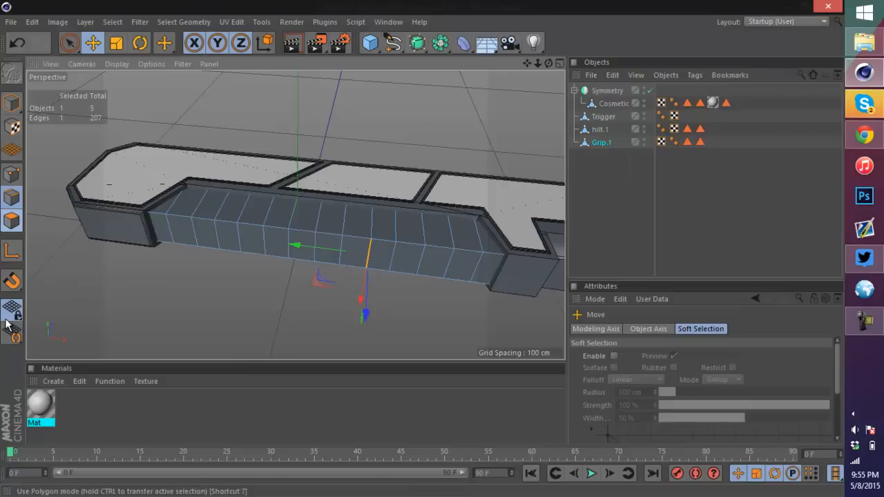
Step: Switch to polygon mode and paint-select all polygons of the grip with Live Selection
left_click(11, 221)
key("space")
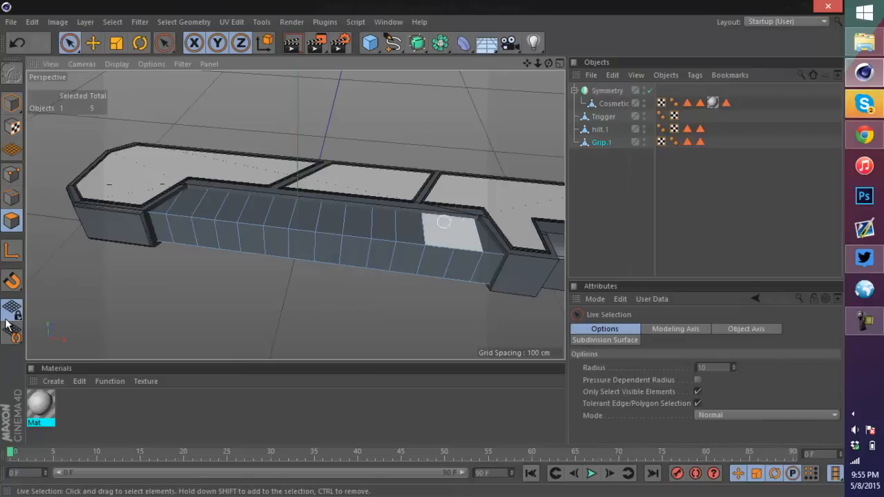
mouse_move(486, 237)
left_mouse_down()
mouse_move(177, 211)
mouse_move(477, 263)
left_mouse_up()
mouse_move(295, 215)
left_mouse_down("alt")
mouse_move(293, 196)
mouse_move(295, 211)
left_mouse_up("alt")
left_click_drag(494, 249, 169, 253)
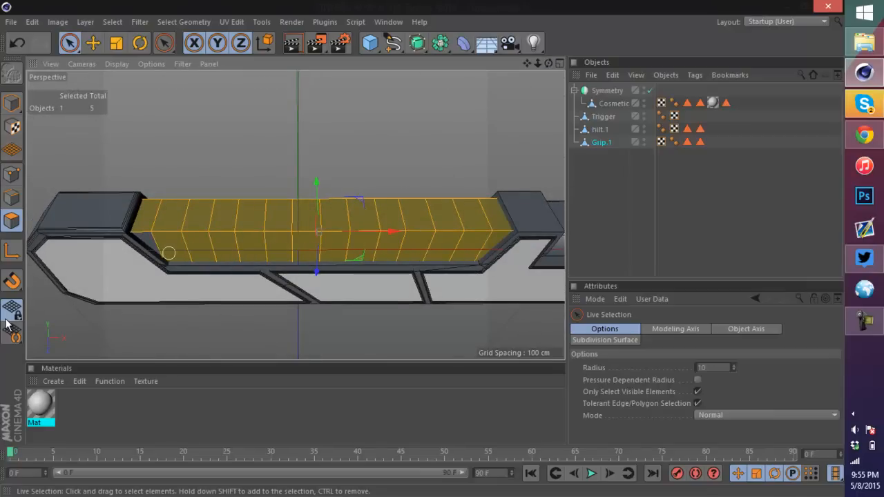
left_click_drag(397, 149, 404, 200, "alt")
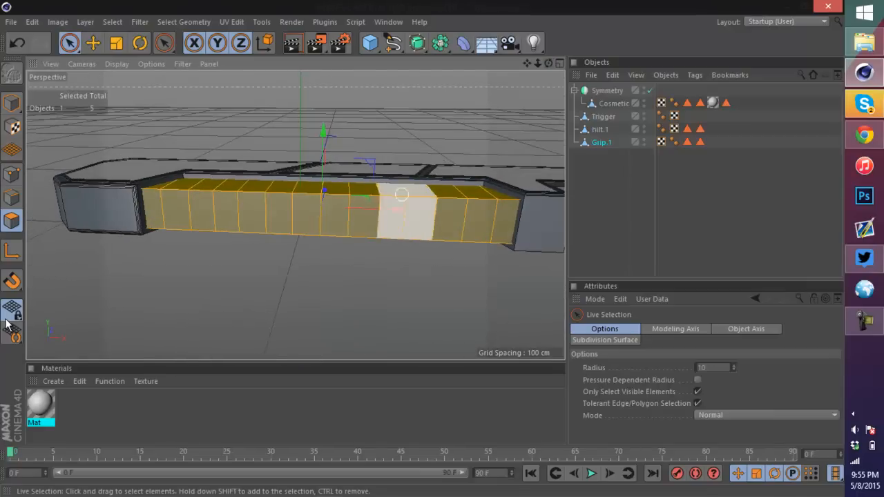
Step: Subdivide the selected grip polygons
right_click(338, 195)
key("Escape")
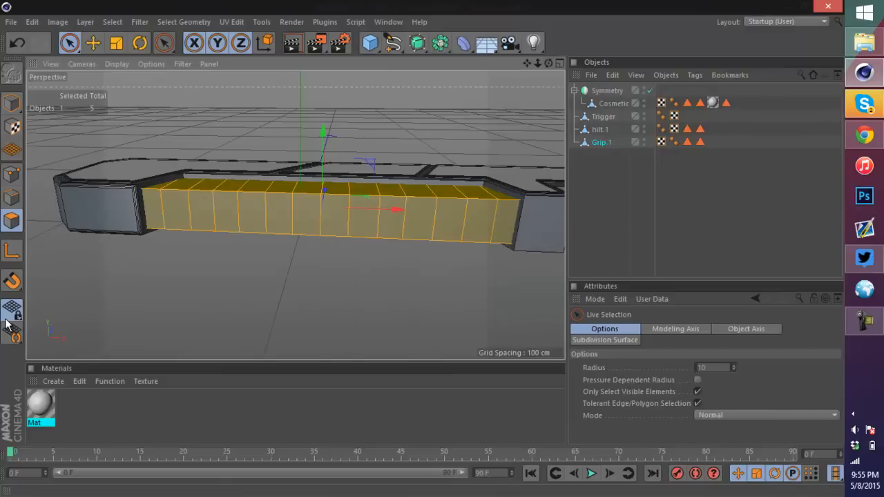
key("u")
key("s")
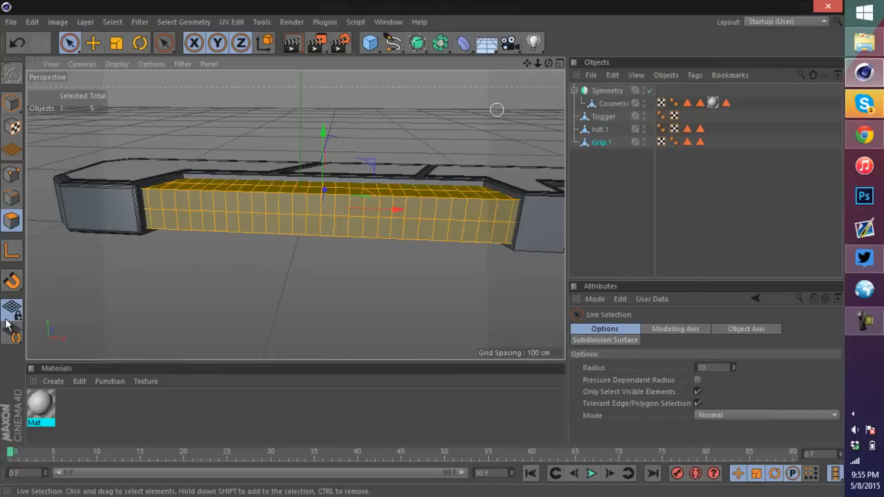
Step: Select the triangular polygon on the grip's top face and nudge it slightly sideways
left_click_drag(291, 276, 294, 215, "alt")
left_click_drag(548, 63, 569, 67)
scroll(442, 194, "up", 5)
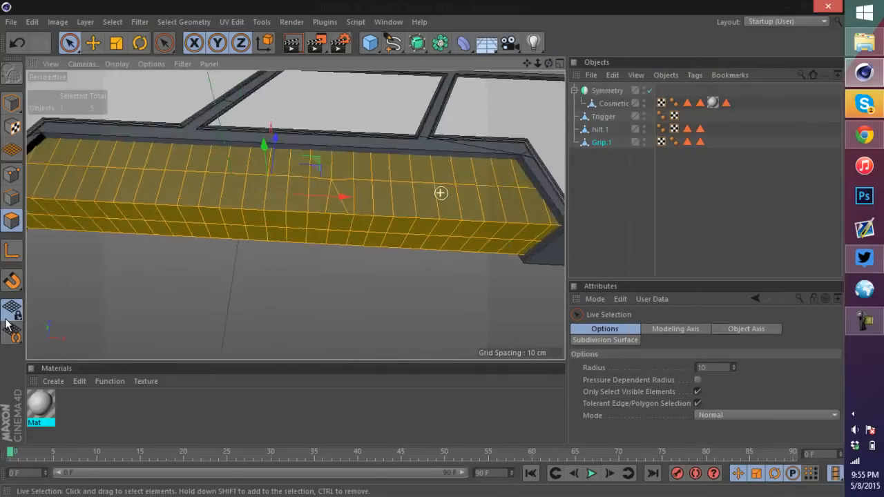
scroll(298, 167, "down", 5)
scroll(310, 170, "up", 5)
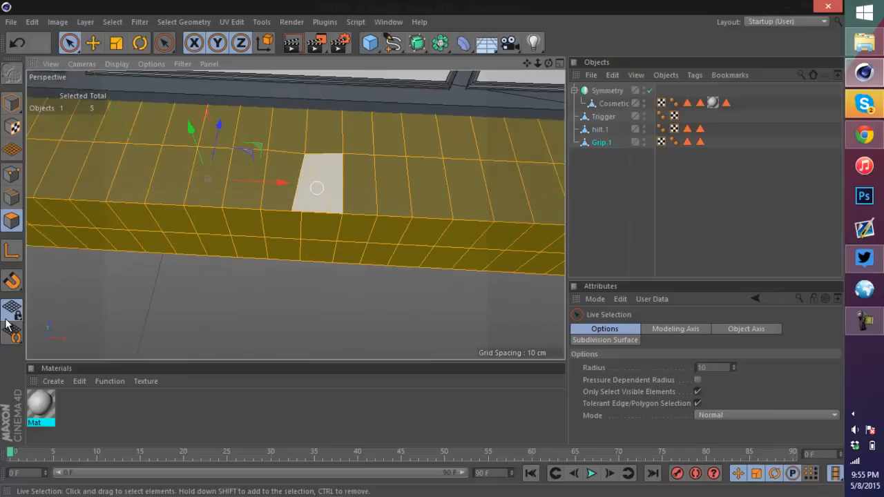
left_click(313, 192)
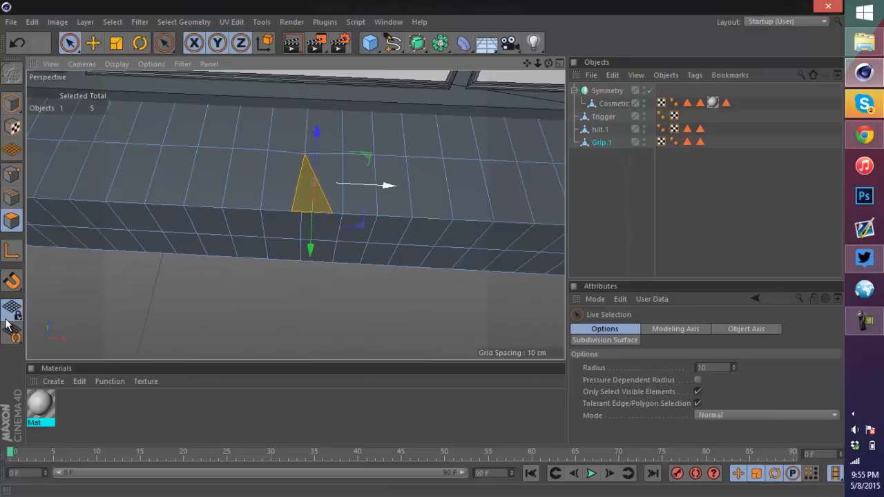
left_click_drag(387, 185, 394, 185)
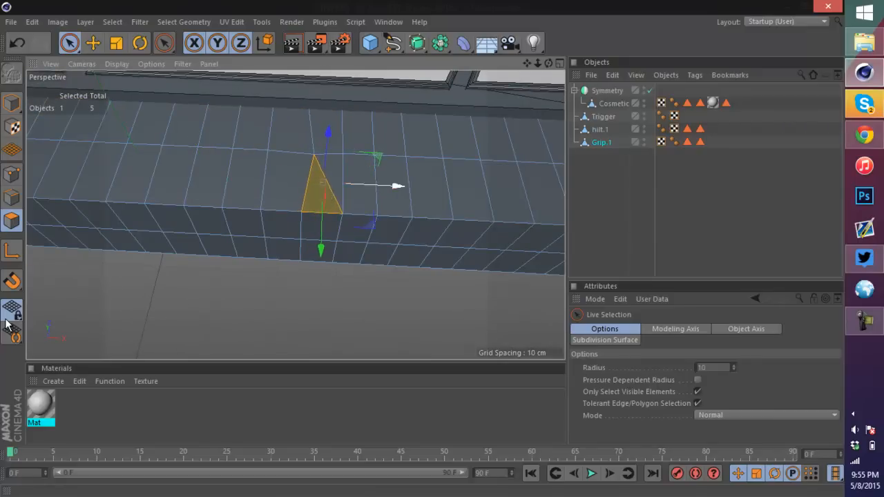
Step: In point mode, nudge the triangle's apex point slightly along the grip
left_click(11, 174)
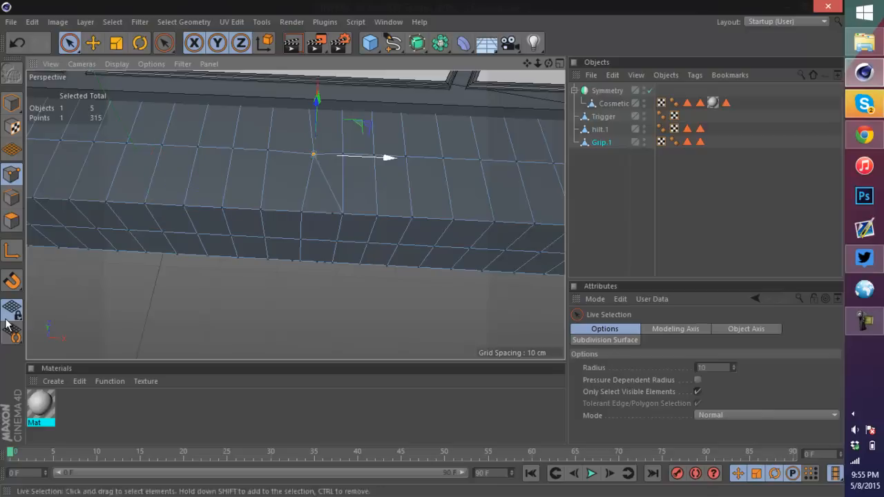
left_click_drag(389, 159, 386, 158)
left_click_drag(335, 184, 332, 184)
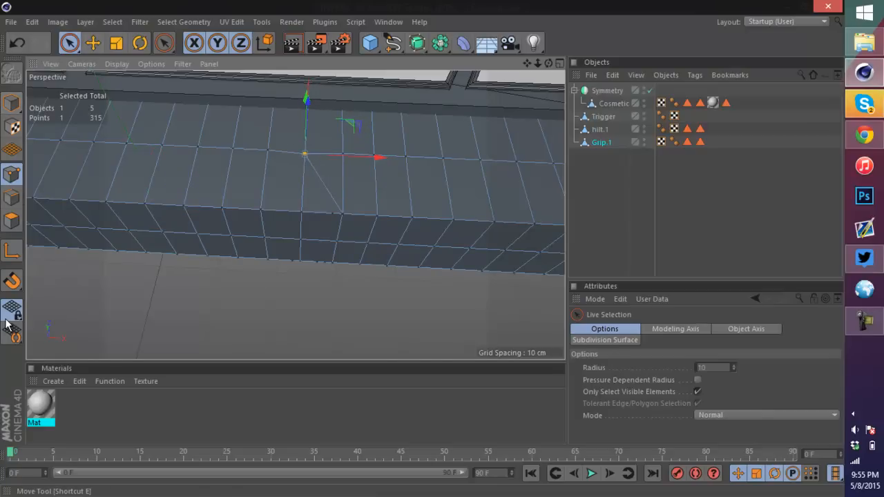
Step: Return to polygon mode and paint-select all polygons of the grip again
left_click(12, 221)
scroll(325, 175, "down", 8)
scroll(299, 151, "up", 4)
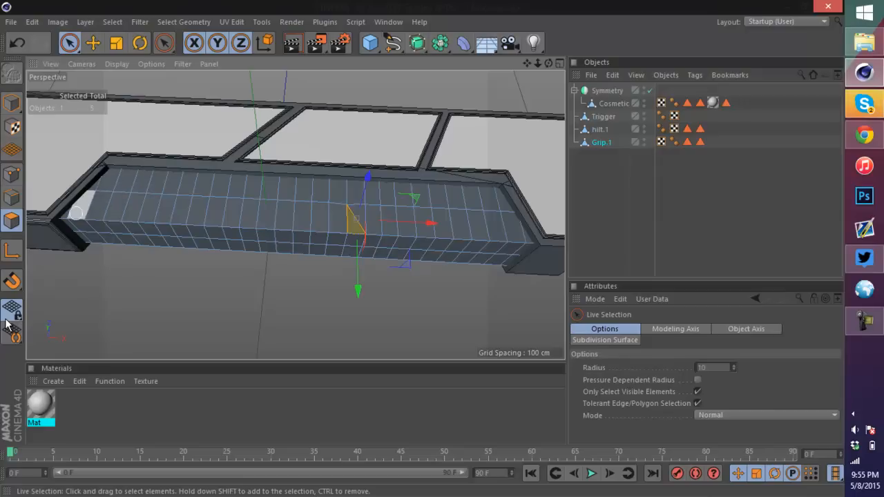
mouse_move(70, 209)
left_mouse_down()
mouse_move(119, 187)
mouse_move(191, 198)
mouse_move(375, 193)
mouse_move(472, 203)
mouse_move(514, 220)
mouse_move(297, 230)
mouse_move(487, 249)
mouse_move(232, 245)
mouse_move(76, 229)
left_mouse_up()
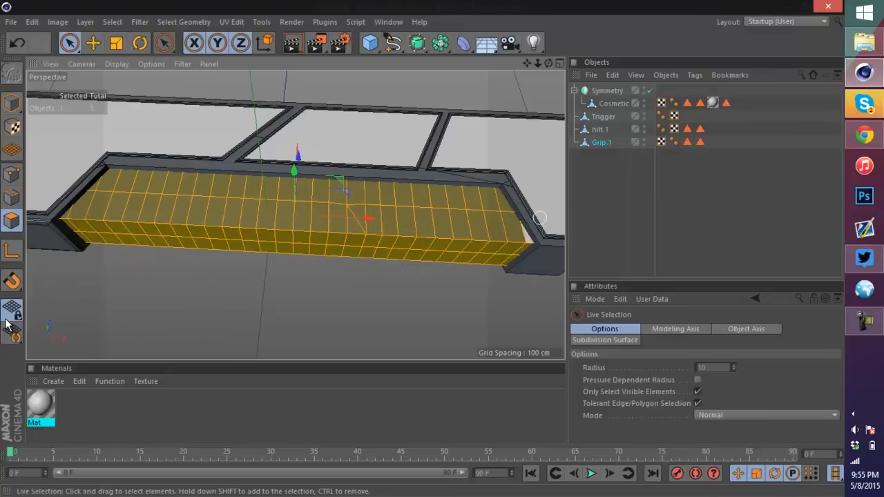
left_click_drag(548, 63, 547, 6)
mouse_move(548, 249)
left_mouse_down()
mouse_move(527, 272)
mouse_move(502, 253)
mouse_move(248, 270)
mouse_move(60, 267)
mouse_move(158, 256)
left_mouse_up()
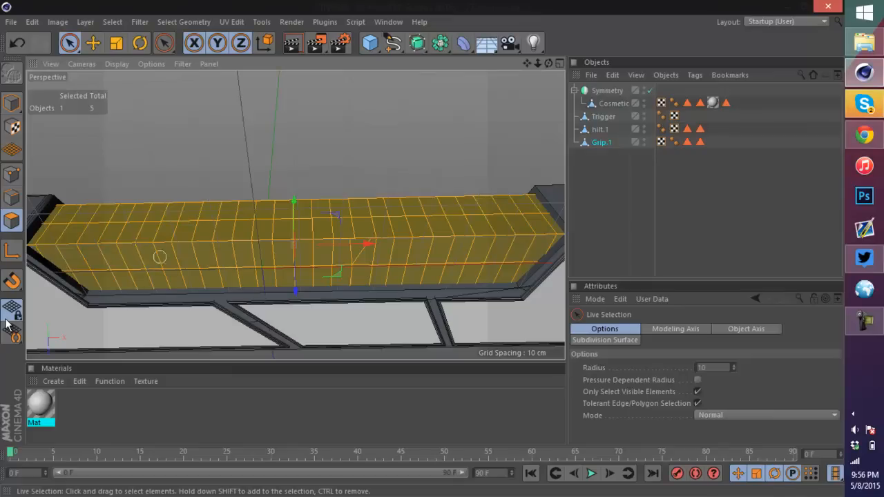
Step: Apply Extrude Inner to the grip polygons with an offset of about 0.38 cm
key("m")
key("Down")
key("Up")
key("Up")
key("Up")
key("Up")
key("Up")
key("Down")
key("Down")
key("Return")
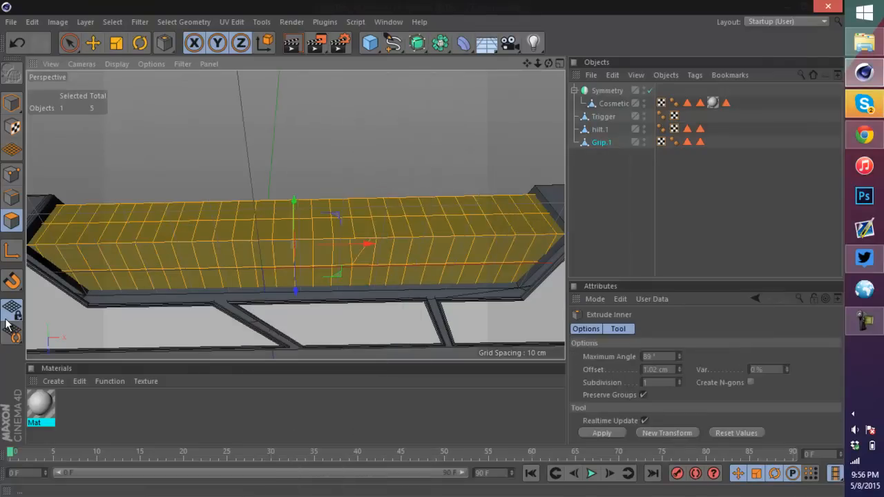
mouse_move(548, 63)
left_mouse_down()
mouse_move(566, 131)
mouse_move(601, 187)
left_mouse_up()
scroll(189, 183, "up", 4)
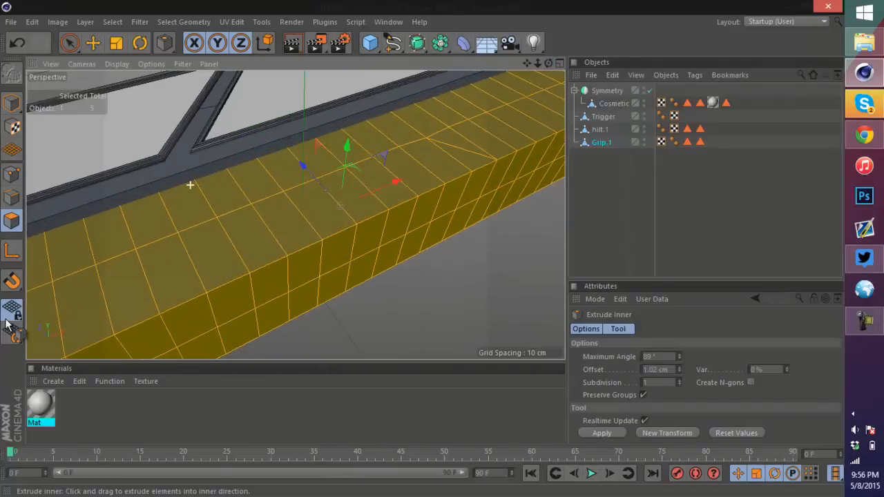
right_click(277, 170)
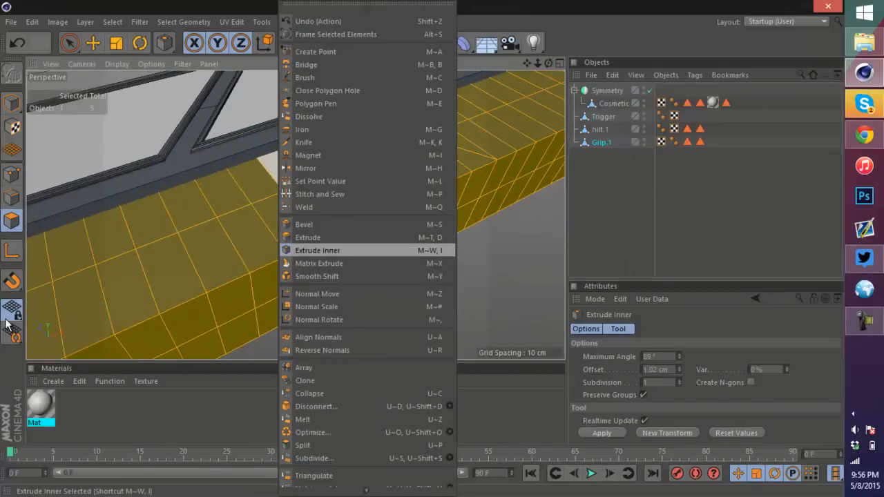
key("Return")
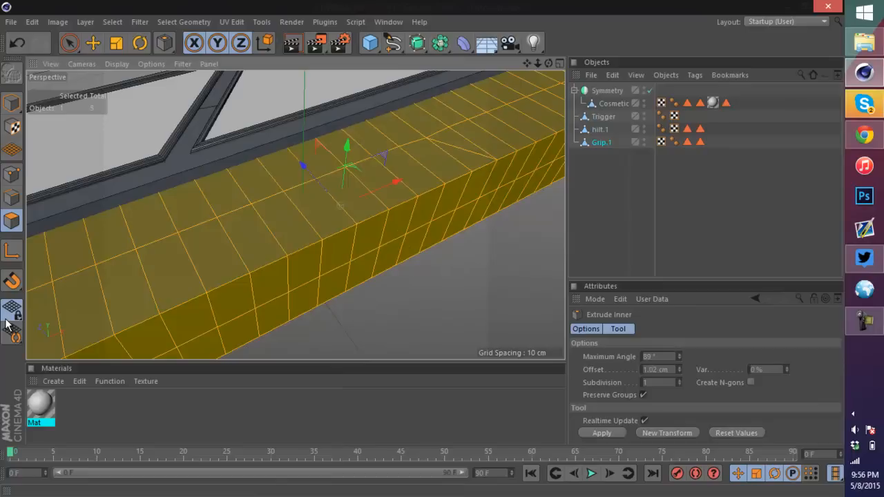
scroll(375, 193, "up", 4)
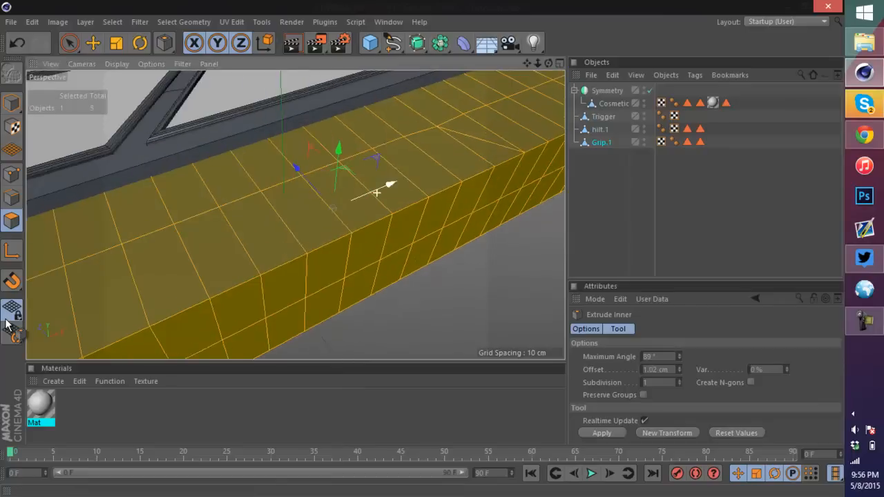
left_click_drag(375, 194, 414, 196)
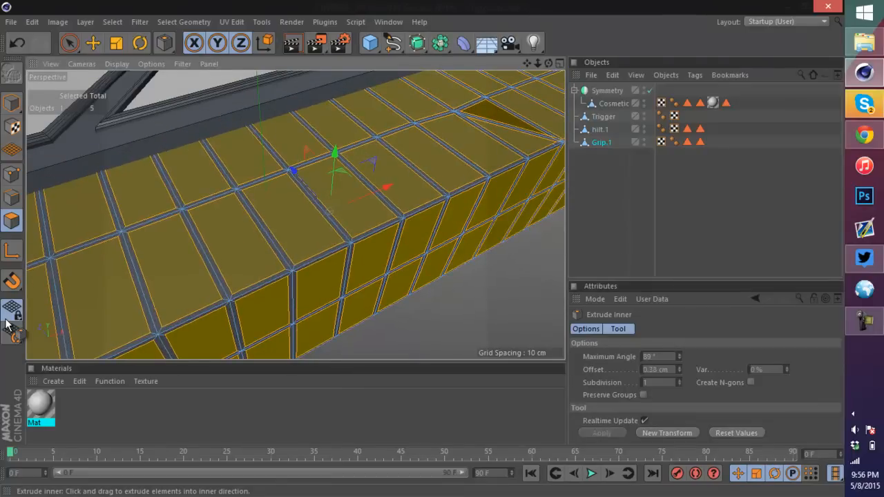
Step: Bevel the inset grip polygons with an offset of about 0.26 cm and 3 subdivisions
left_click_drag(294, 211, 295, 214, "alt")
key("m")
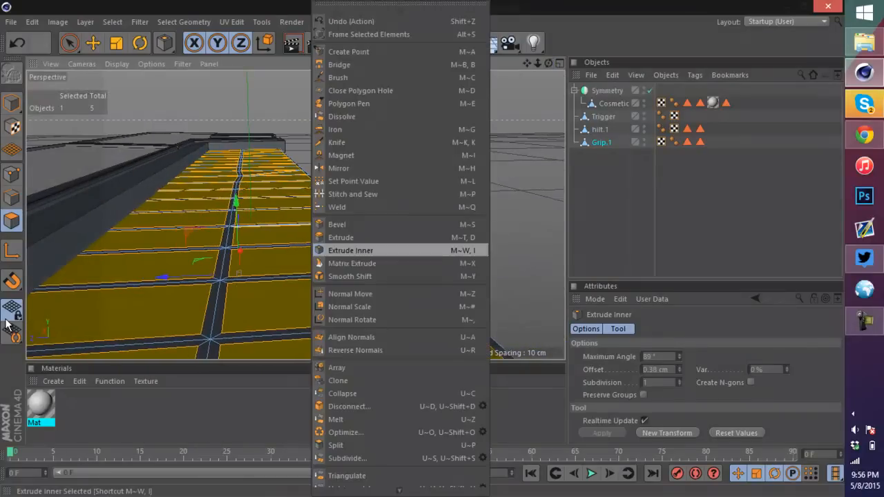
key("s")
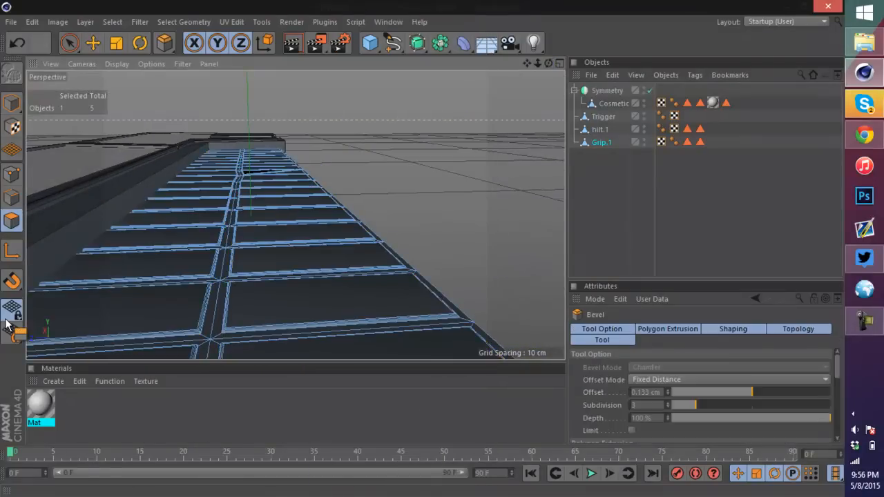
left_click_drag(359, 284, 358, 284, "alt")
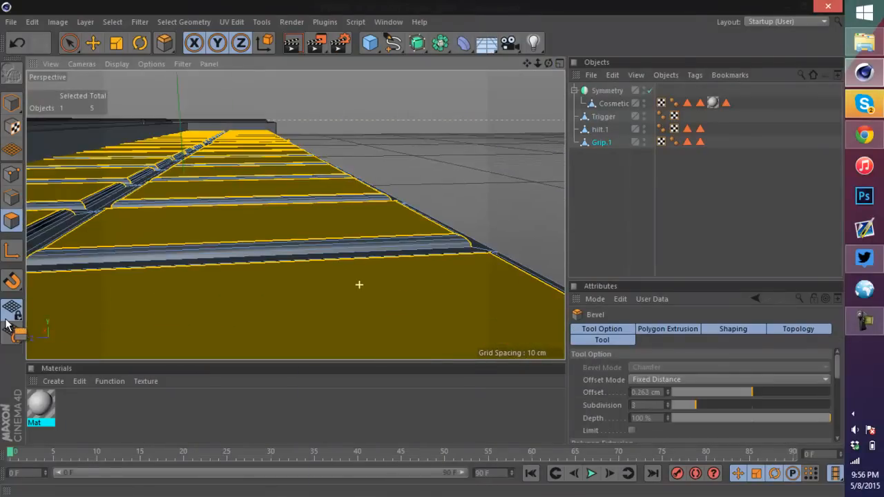
Step: Render the viewport and orbit around the grip to inspect the beveled panel pattern
left_click_drag(294, 214, 294, 214, "alt")
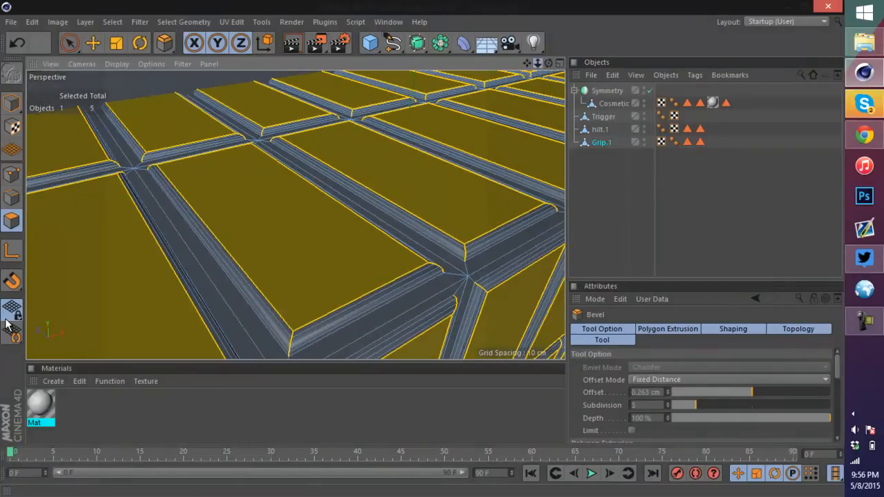
right_click_drag(295, 215, 295, 214, "alt")
left_click_drag(5, 324, 6, 324, "alt")
left_click(291, 43)
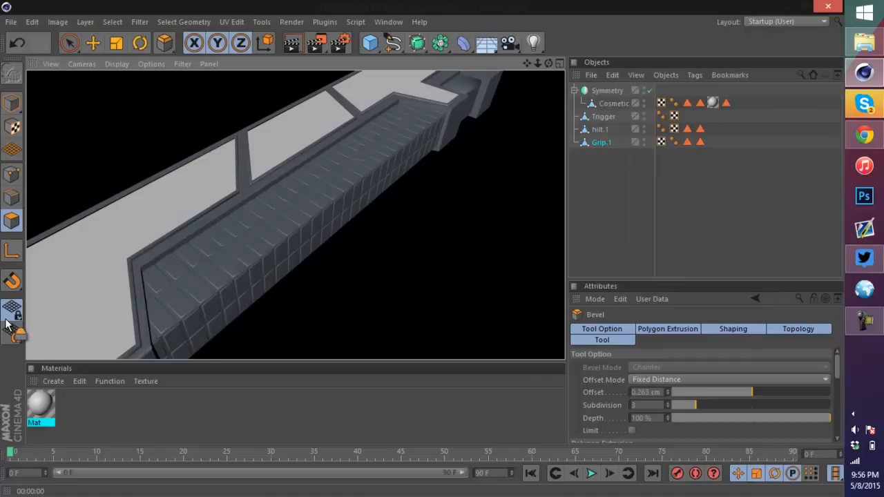
left_click(704, 214)
right_click_drag(295, 215, 193, 214, "alt")
left_click_drag(6, 325, 5, 325, "alt")
left_click_drag(295, 215, 305, 222, "alt")
scroll(441, 144, "up", 5)
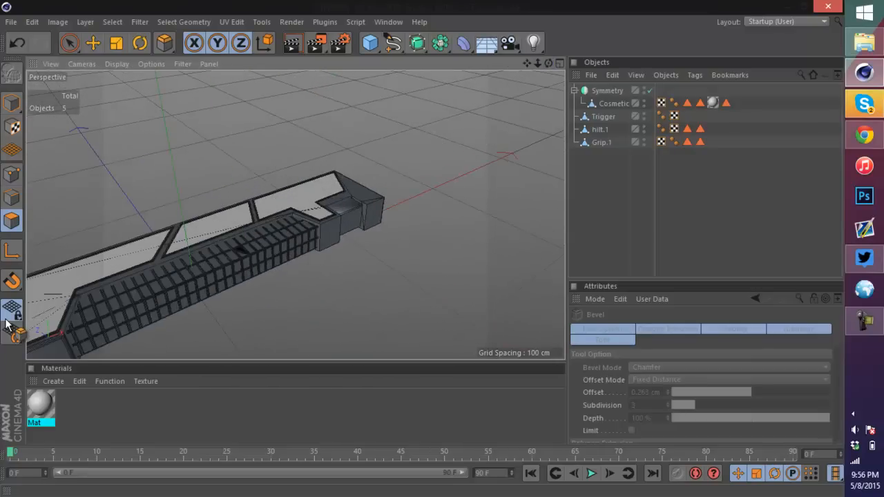
left_click_drag(5, 324, 6, 325, "alt")
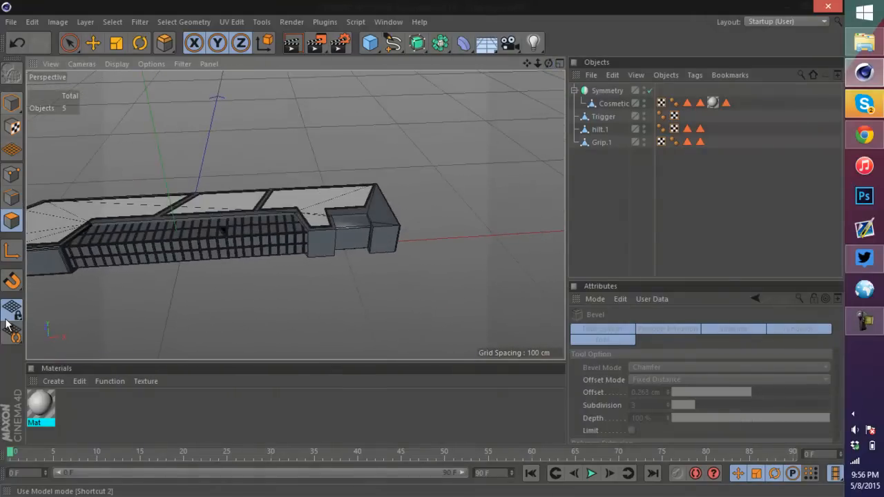
Step: Switch to the top view and start a linear spline with points extending outward from the hilt's end to outline the blade
left_click(12, 104)
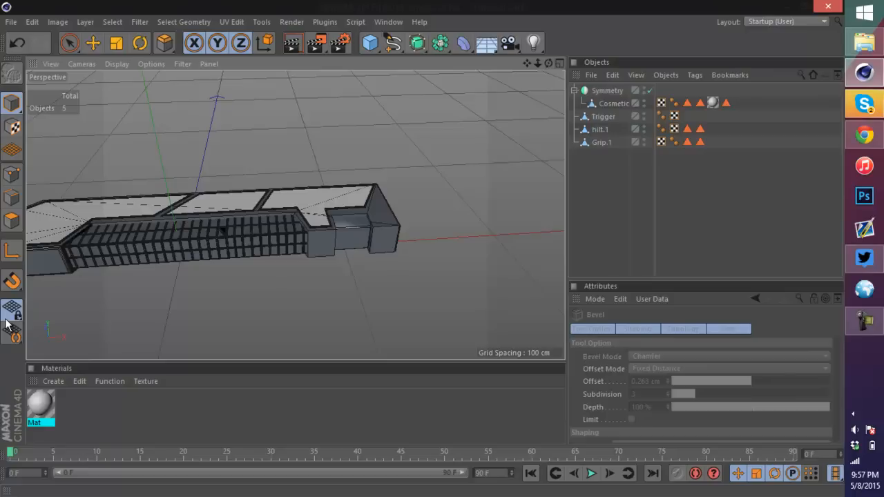
key("F5")
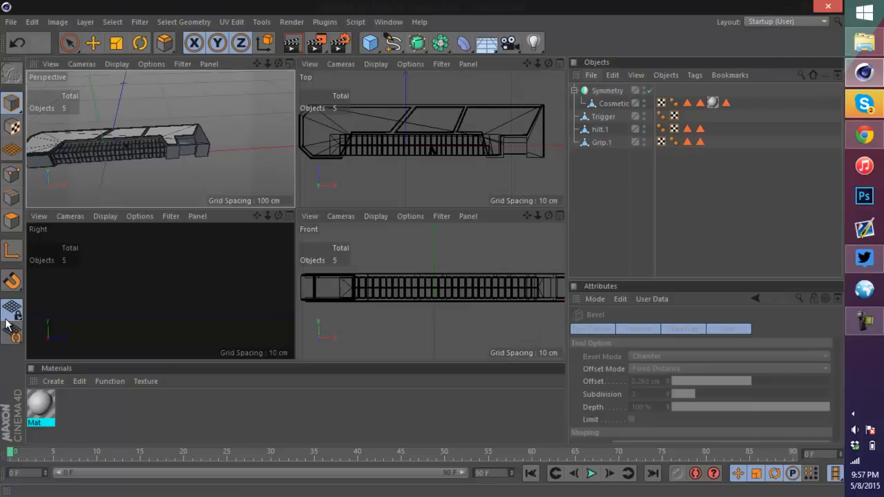
key("F2")
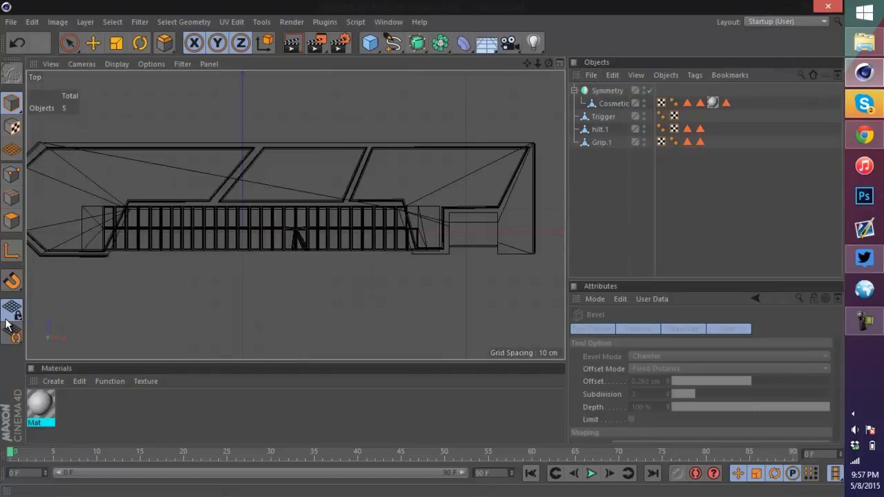
key("h")
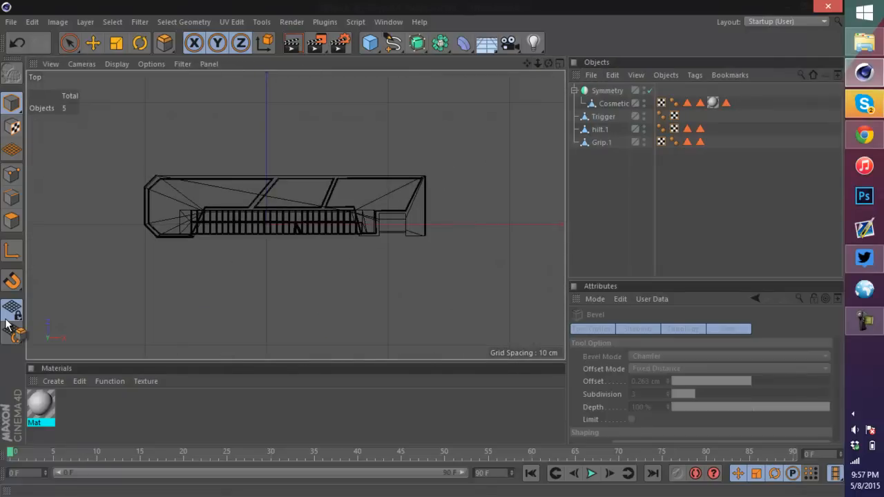
scroll(535, 205, "up", 2)
middle_click_drag(459, 215, 296, 216, "alt")
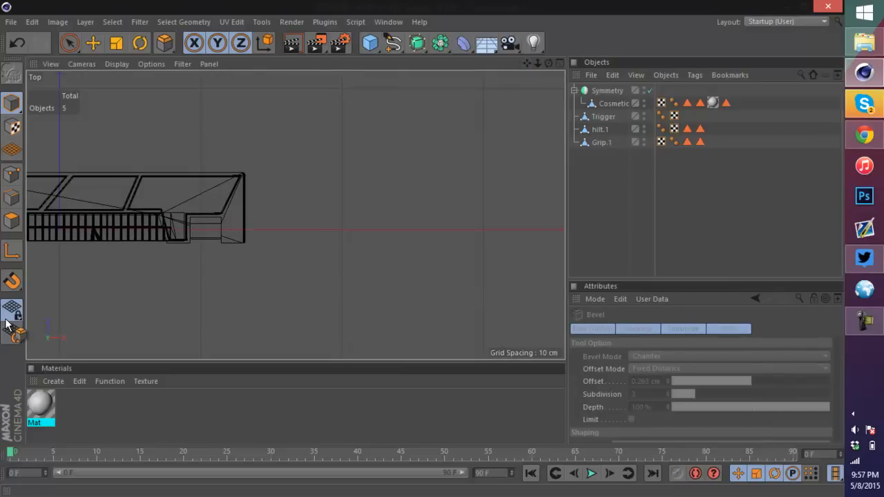
left_click(370, 43)
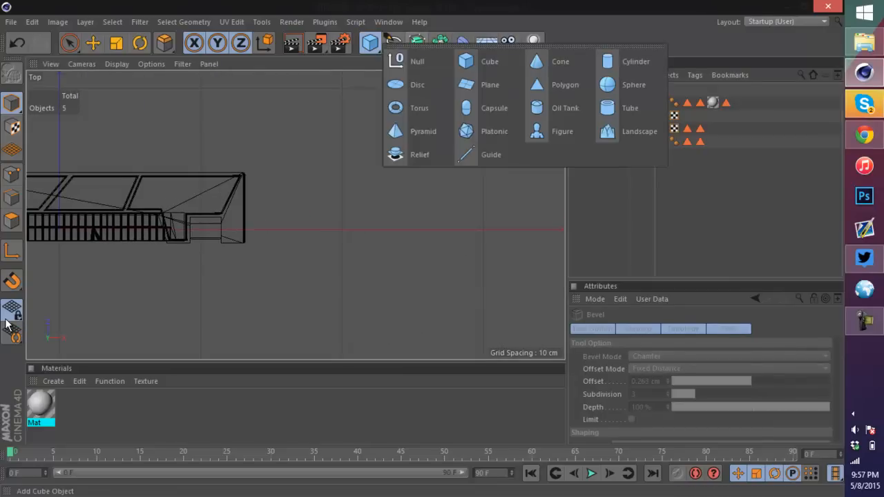
left_click(394, 43)
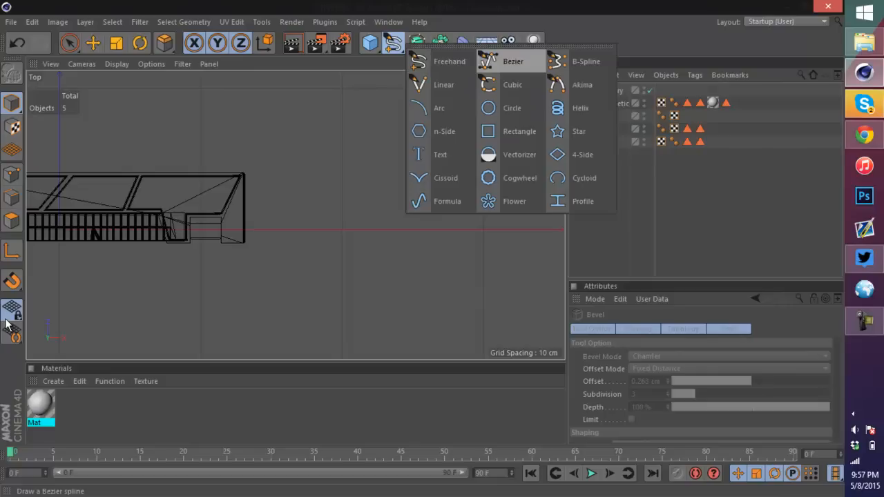
left_click(432, 84)
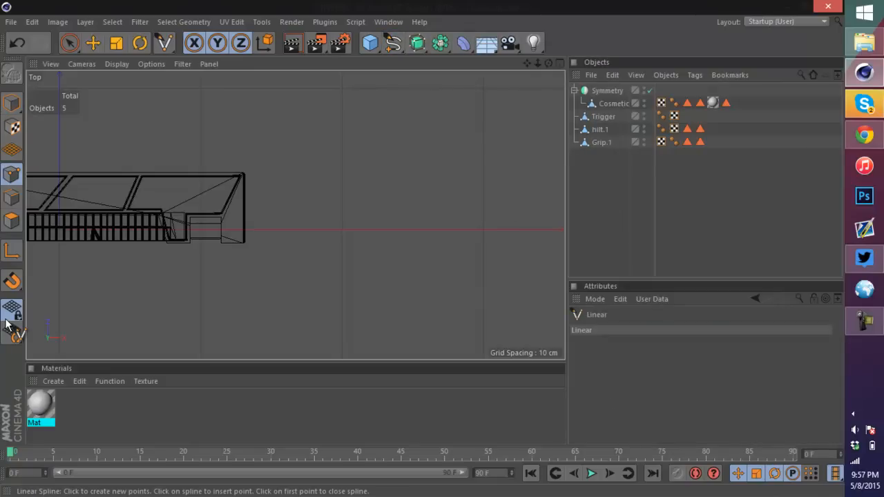
left_click(242, 236)
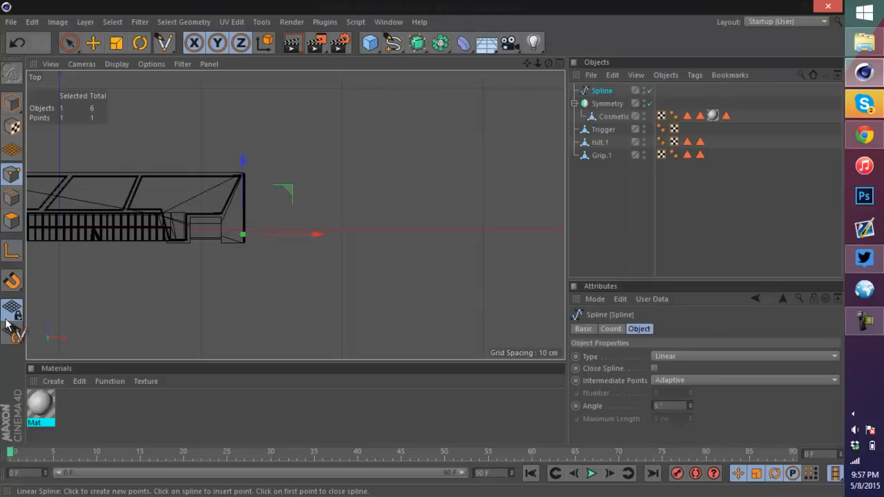
left_click(449, 234)
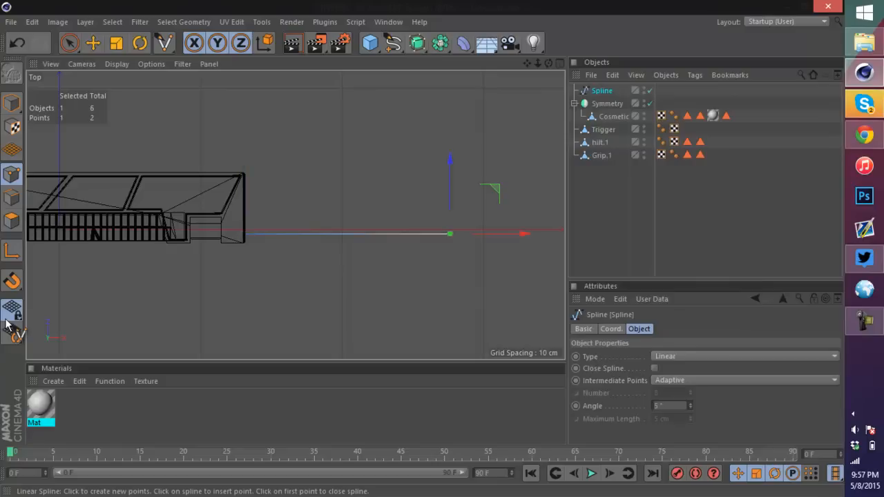
left_click(522, 198)
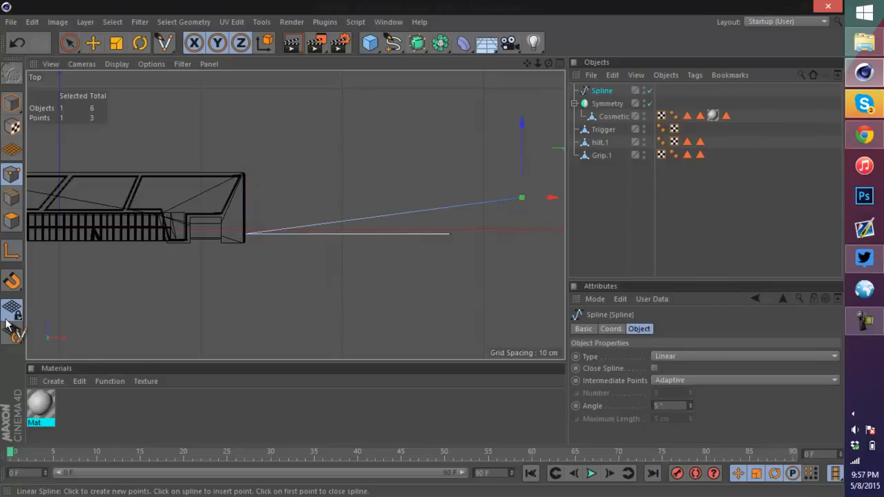
Step: Complete the blade outline as a closed five-point linear spline with a pointed tip
key("ctrl+z")
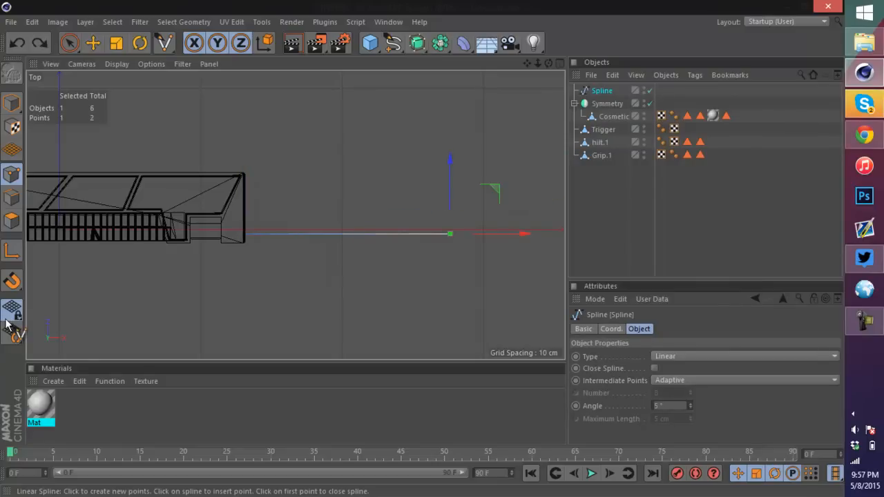
key("ctrl+y")
key("ctrl+z")
key("ctrl+y")
key("ctrl+z")
key("ctrl+z")
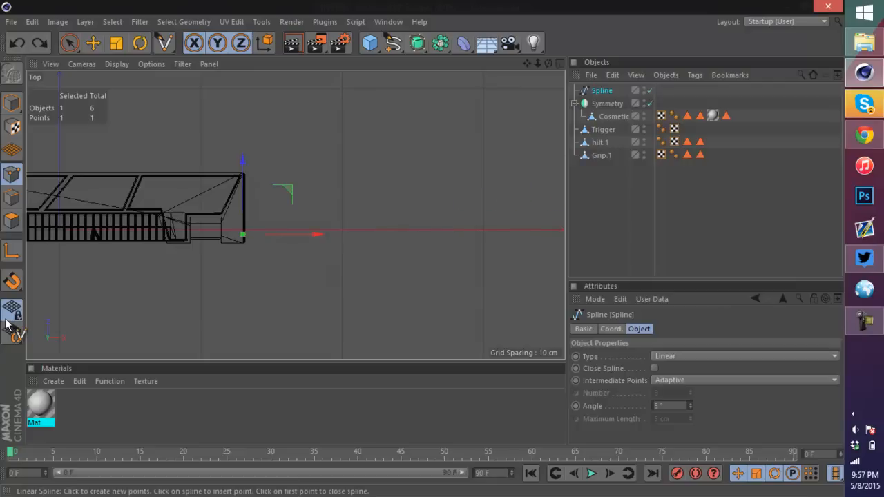
key("ctrl+y")
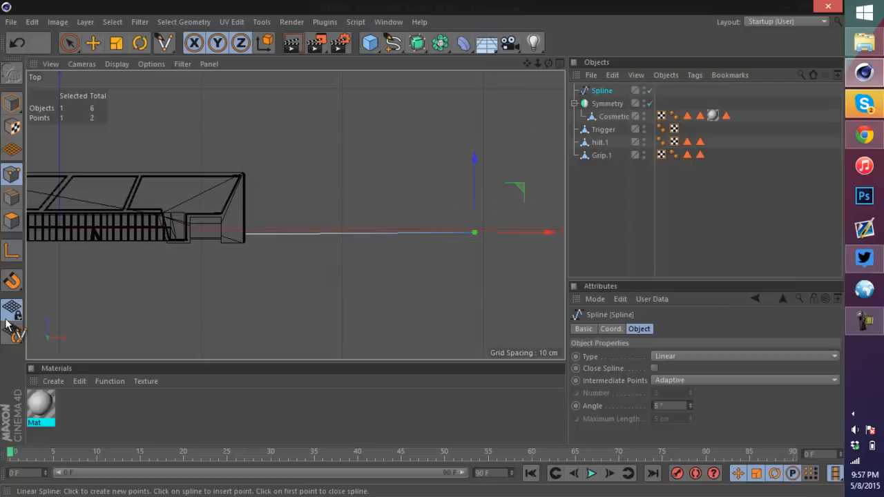
key("ctrl+y")
key("ctrl+y")
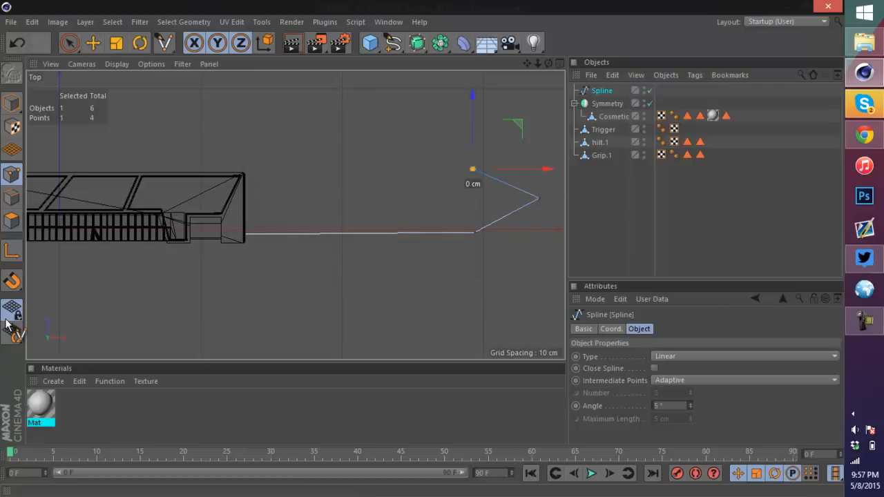
key("ctrl+y")
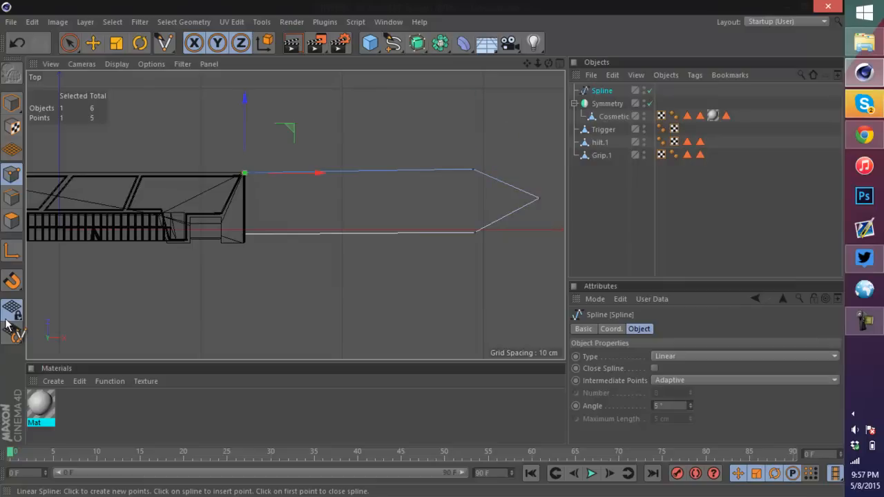
key("ctrl+y")
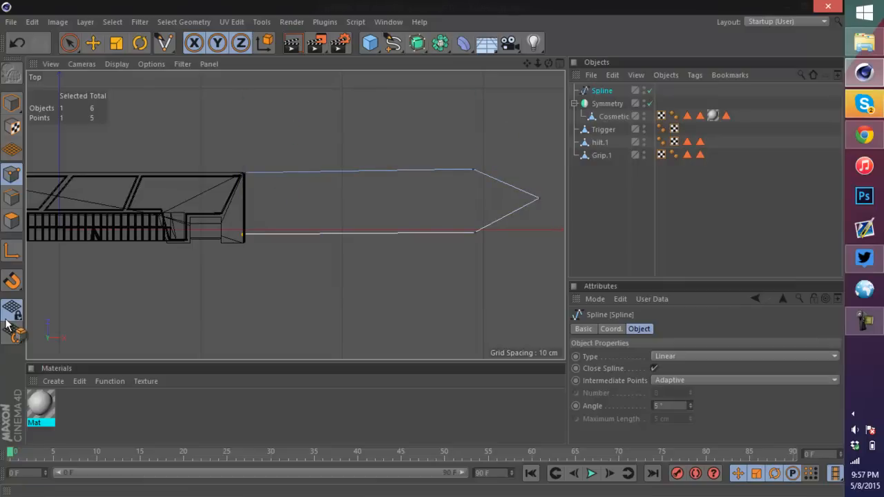
Step: Switch to the Move tool, enable snapping, and snap the blade outline's lower edge points into a straight horizontal line
key("1")
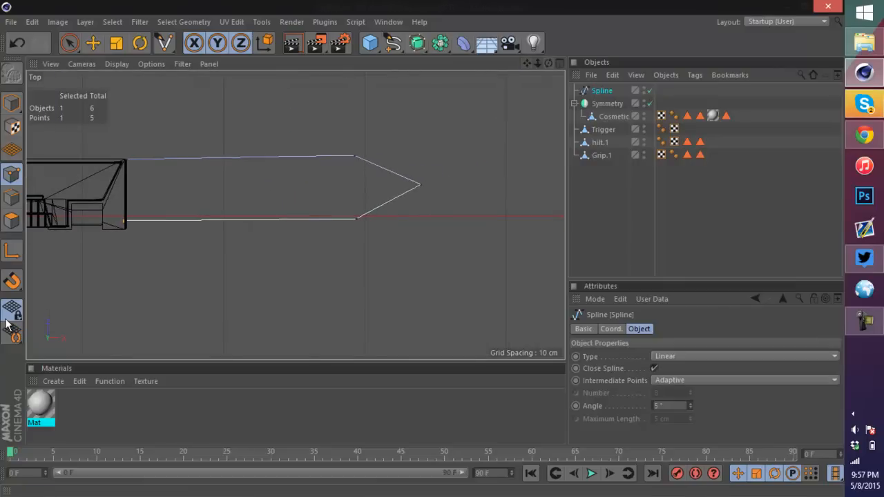
key("2")
key("2")
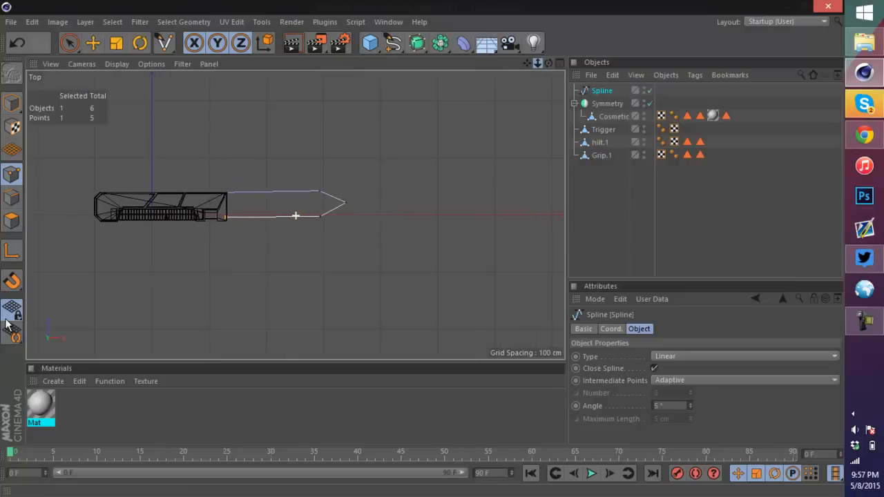
key("space")
key("e")
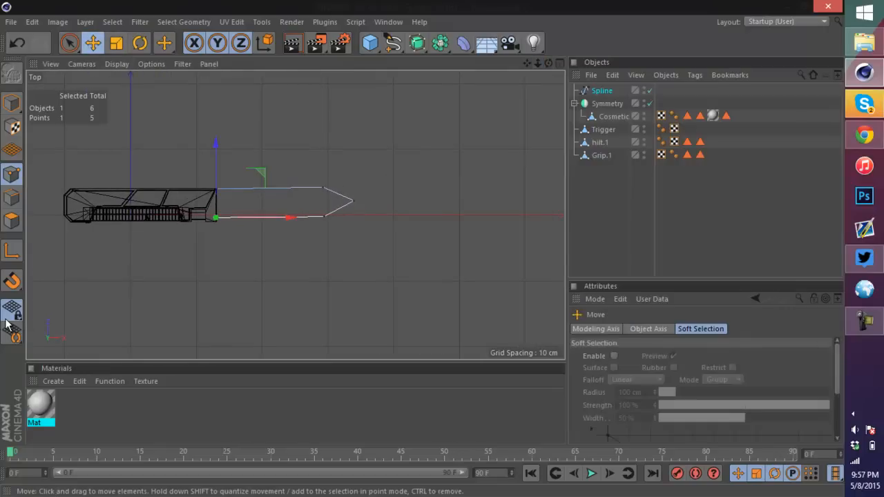
scroll(315, 228, "up", 3)
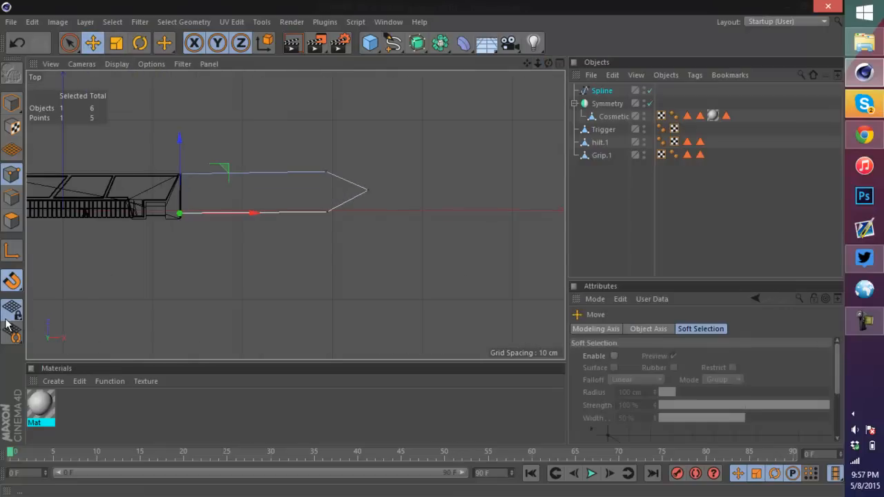
left_click(8, 322)
left_click(8, 321)
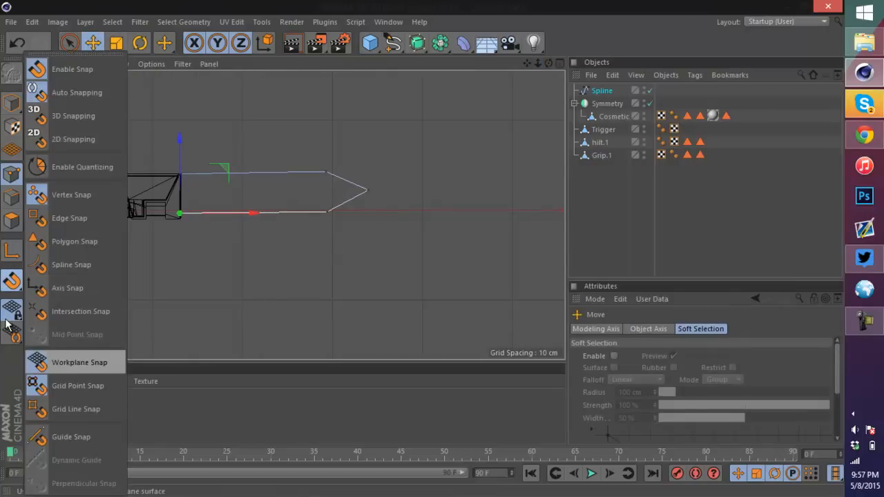
scroll(283, 207, "up", 3)
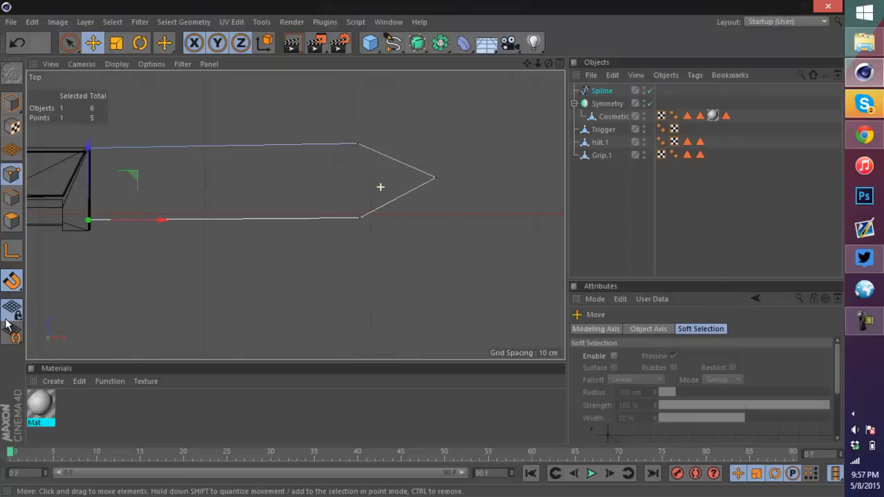
left_click_drag(89, 221, 360, 217)
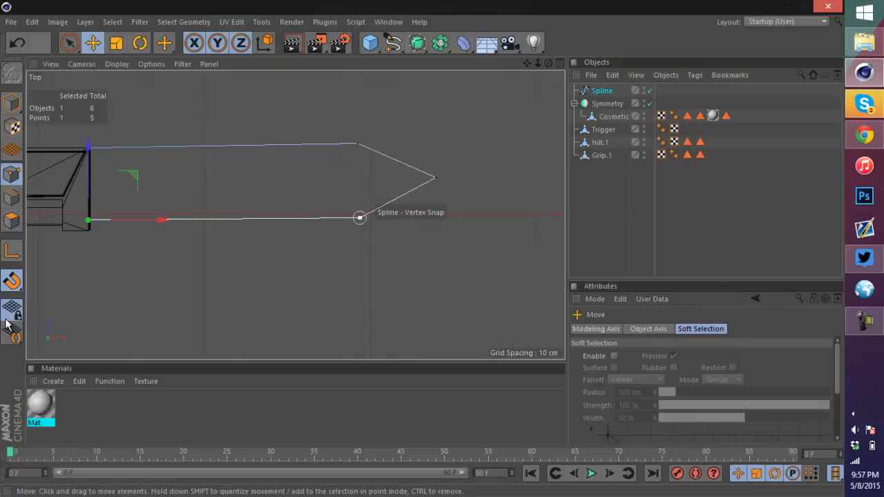
left_click_drag(433, 217, 477, 217)
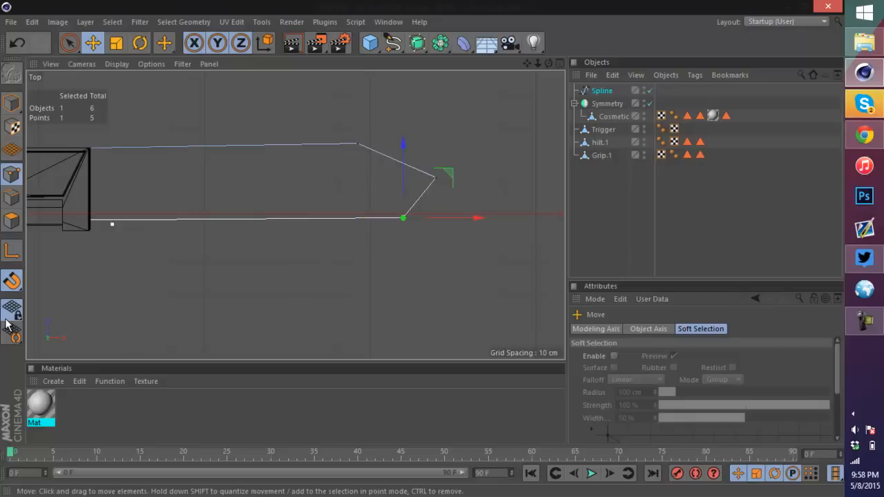
left_click(88, 215)
left_click_drag(88, 216, 403, 215)
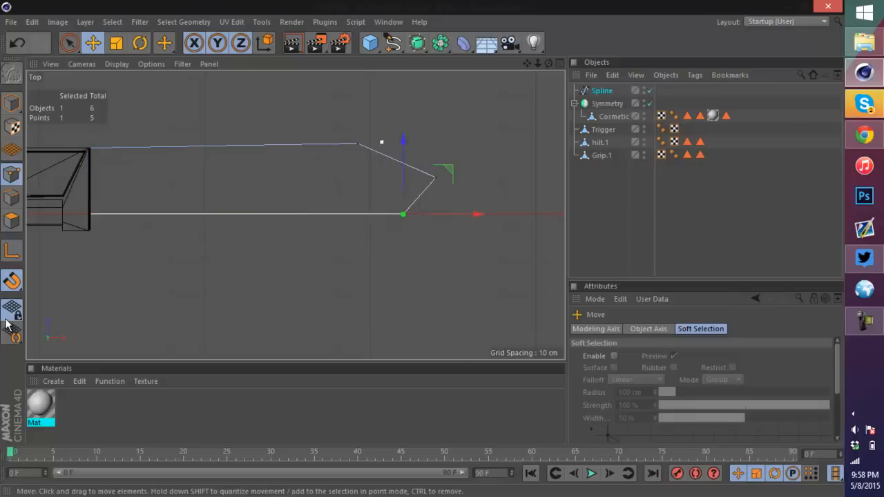
Step: Snap the upper shoulder point directly above the lower one and move the tip point further out
left_click(357, 144)
left_click_drag(356, 143, 356, 148)
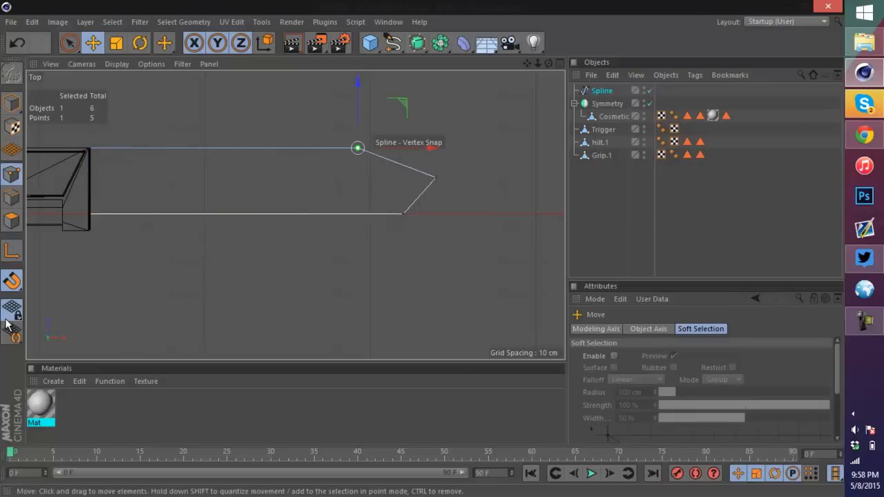
left_click_drag(414, 147, 462, 148)
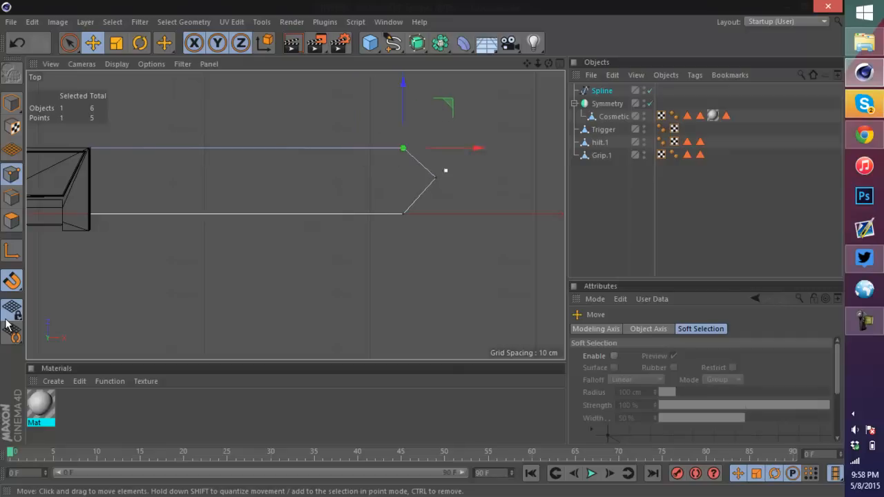
left_click(433, 178)
left_click_drag(434, 180, 469, 180)
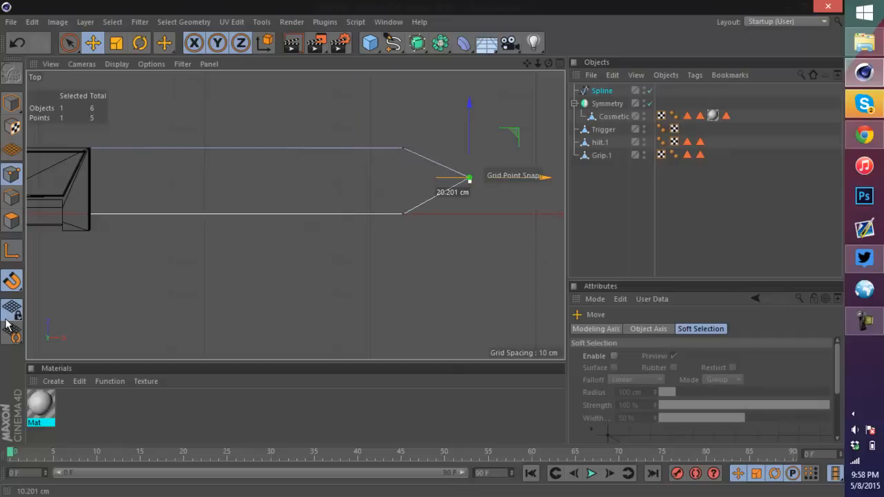
Step: Move both lower edge points down to widen the blade and re-center the tip point between the edges
left_click(403, 213)
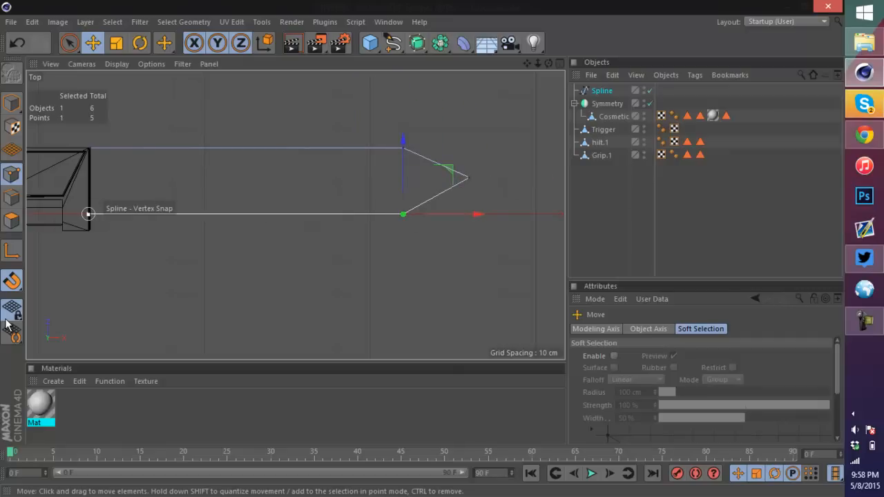
left_click(89, 214, "shift")
left_click_drag(245, 148, 245, 158)
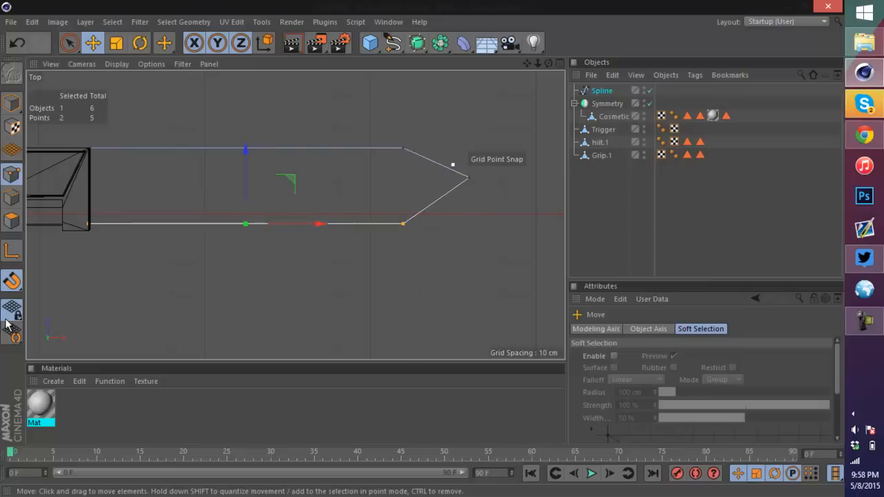
left_click_drag(468, 178, 469, 179)
key("ctrl+z")
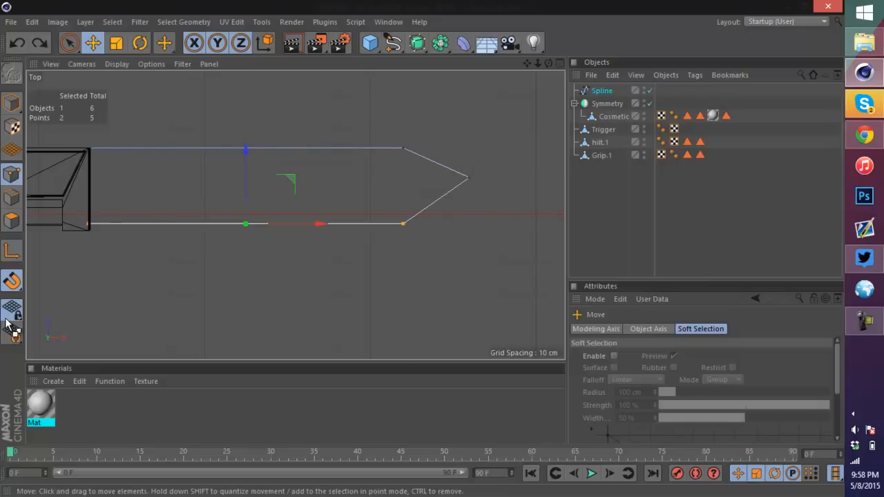
left_click(469, 178)
left_click_drag(469, 105, 469, 109)
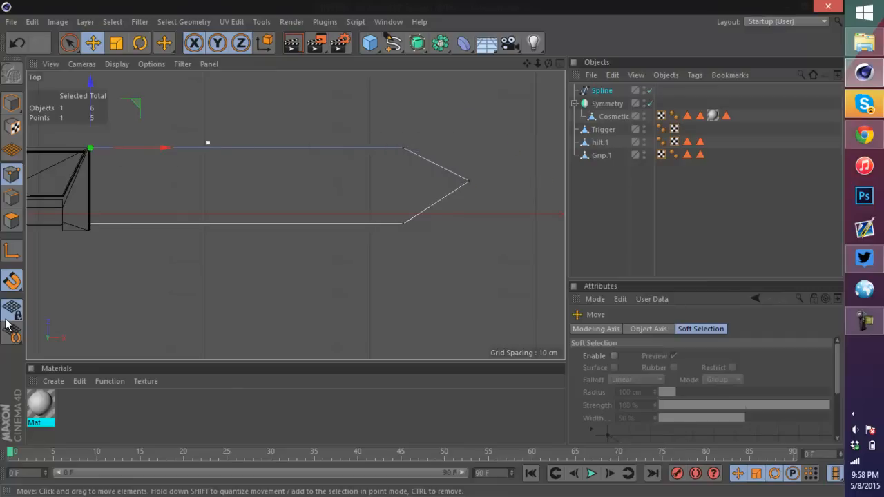
Step: Select the blade outline's four edge points and shift them slightly down, then nudge the tip point down to match
left_click(402, 146)
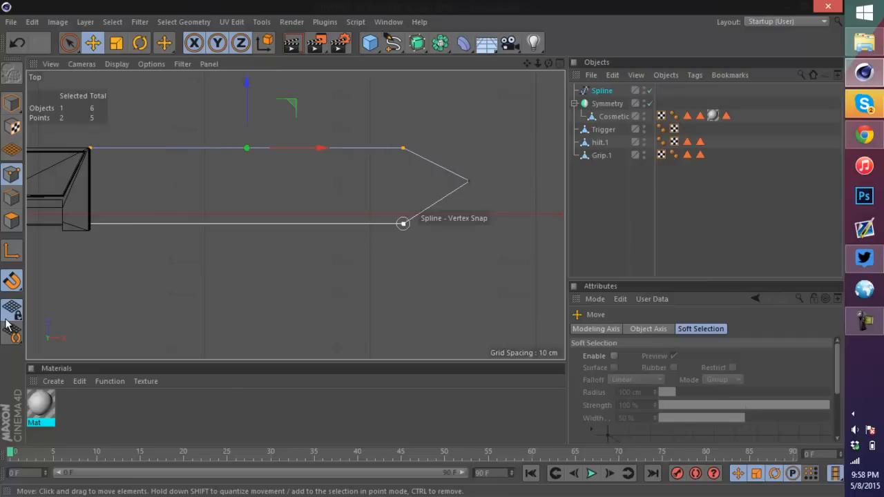
left_click(403, 223, "shift")
left_click(89, 223, "shift")
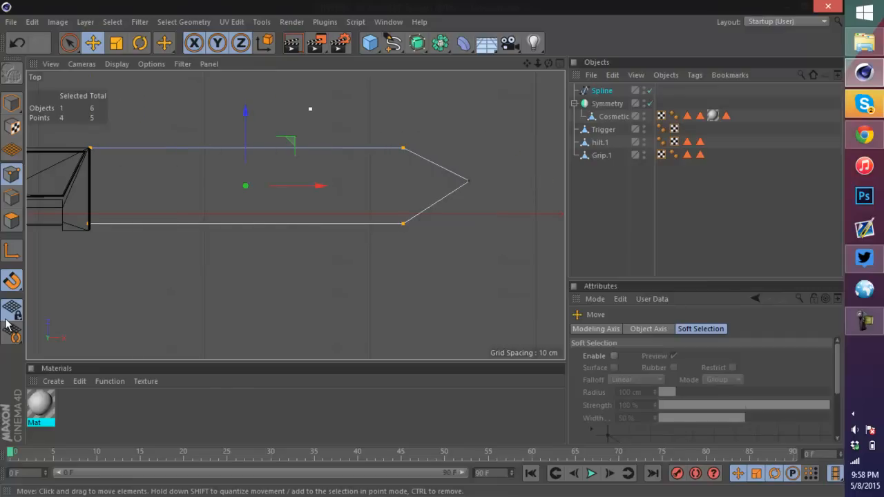
left_click_drag(246, 128, 245, 132)
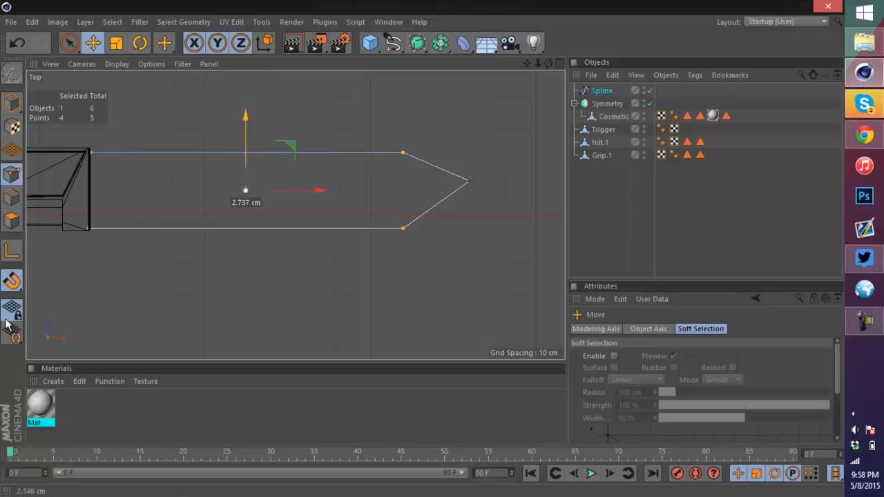
left_click(469, 181)
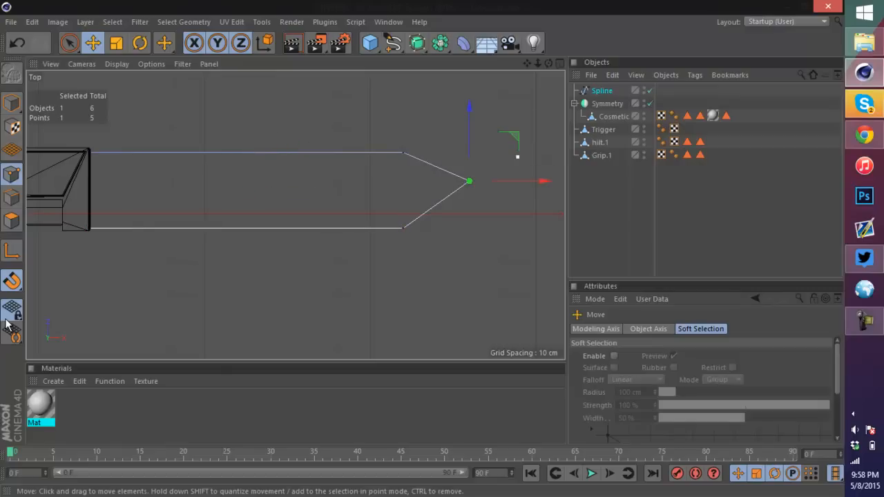
mouse_move(541, 181)
left_mouse_down()
mouse_move(559, 181)
mouse_move(526, 181)
mouse_move(542, 181)
left_mouse_up()
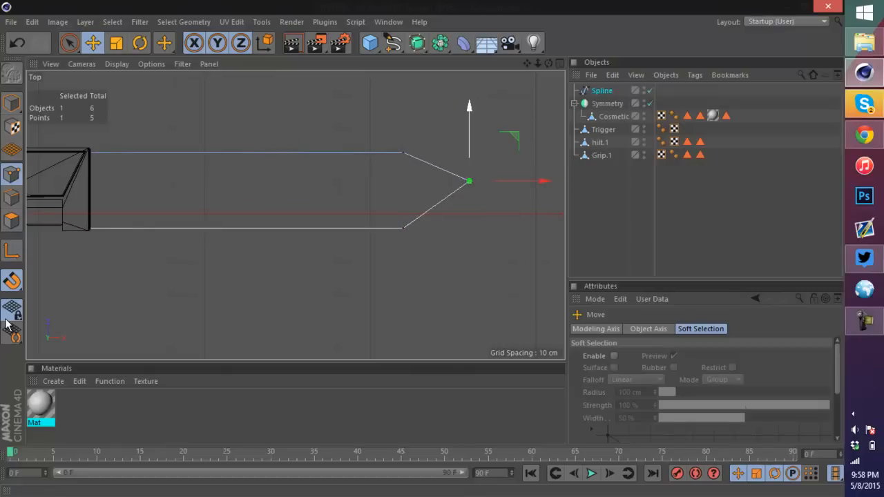
left_click_drag(470, 110, 469, 118)
Step: Select both shoulder points and the tip point and move them about 40 cm further out to lengthen the blade
scroll(430, 166, "down", 9)
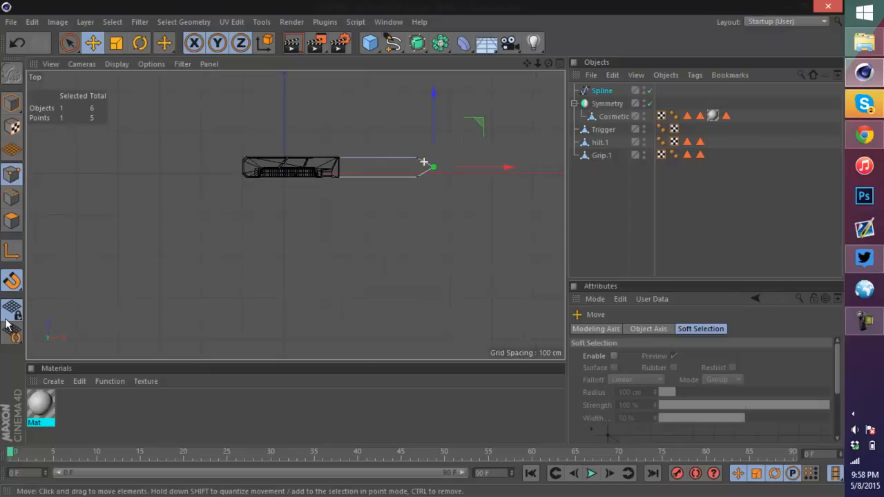
scroll(381, 119, "up", 2)
scroll(528, 150, "up", 1)
scroll(528, 150, "up", 1)
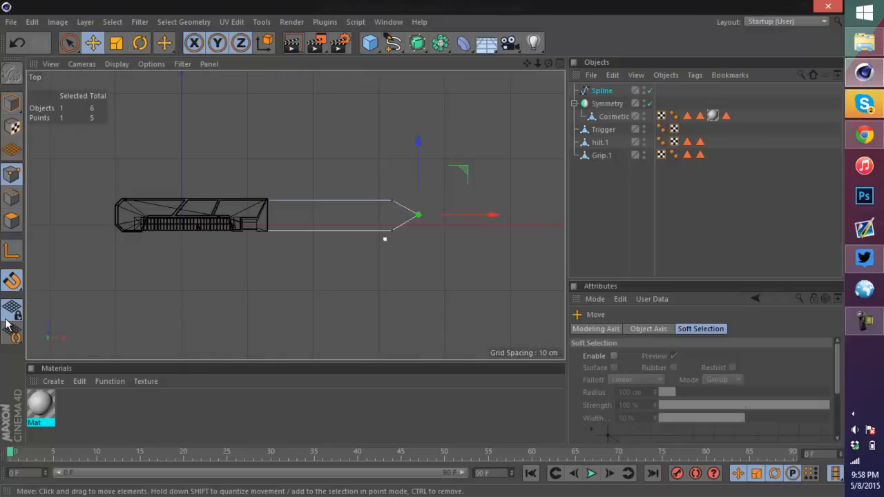
scroll(473, 230, "up", 2)
left_click(361, 189, "shift")
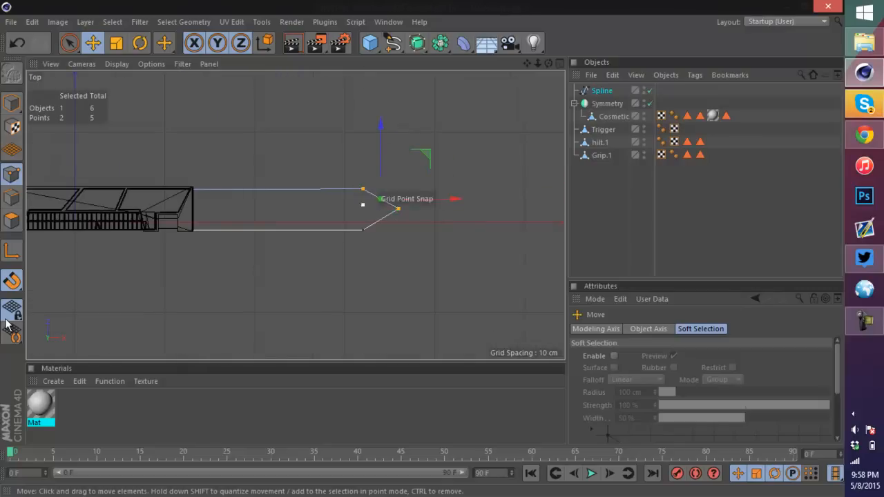
left_click(362, 230, "shift")
left_click_drag(381, 212, 490, 216)
Step: Select the tip point and nudge it slightly down to re-center it between the edges
scroll(426, 188, "down", 5)
scroll(354, 166, "up", 3)
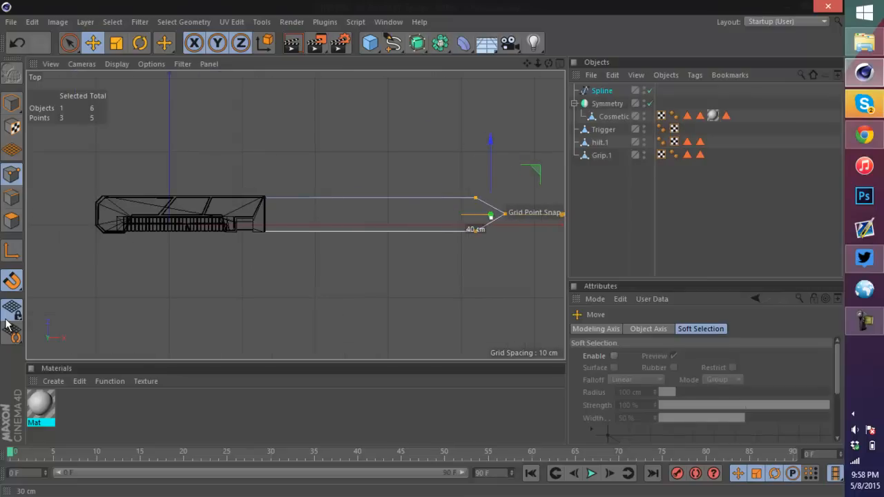
scroll(537, 218, "up", 4)
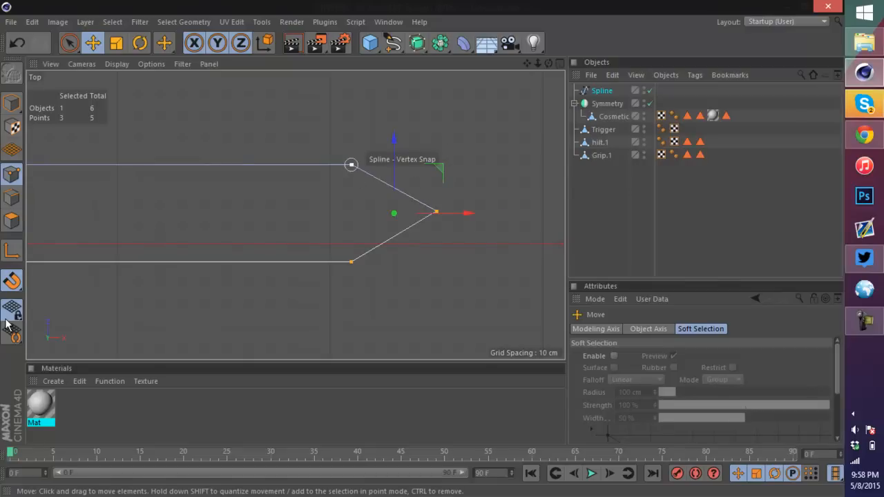
left_click(522, 225)
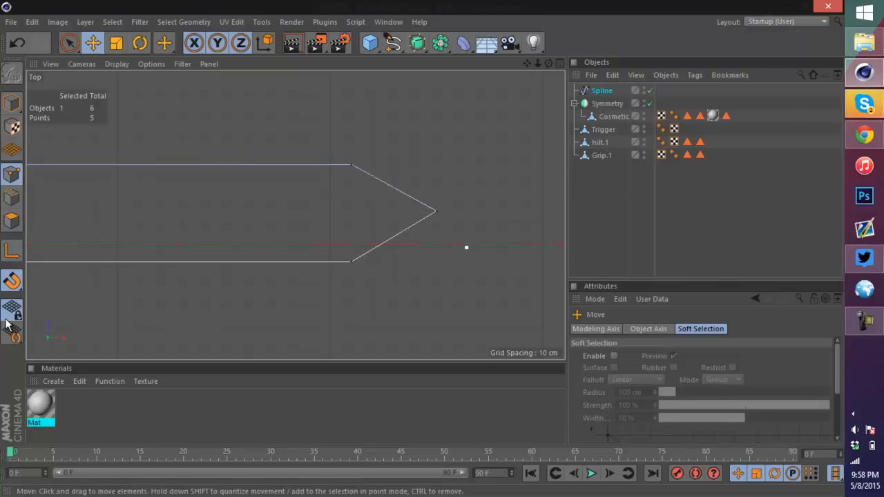
left_click(436, 211)
left_click_drag(436, 140, 436, 143)
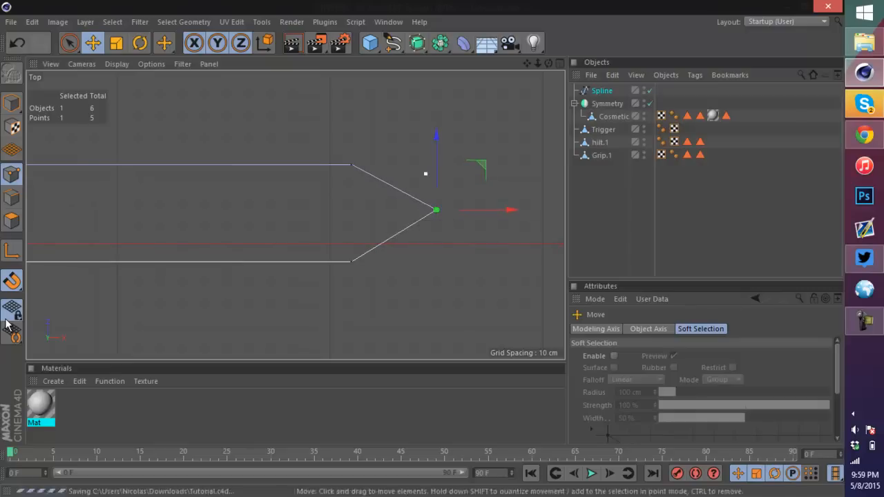
Step: Place the blade spline inside a new Extrude object
scroll(411, 174, "down", 5)
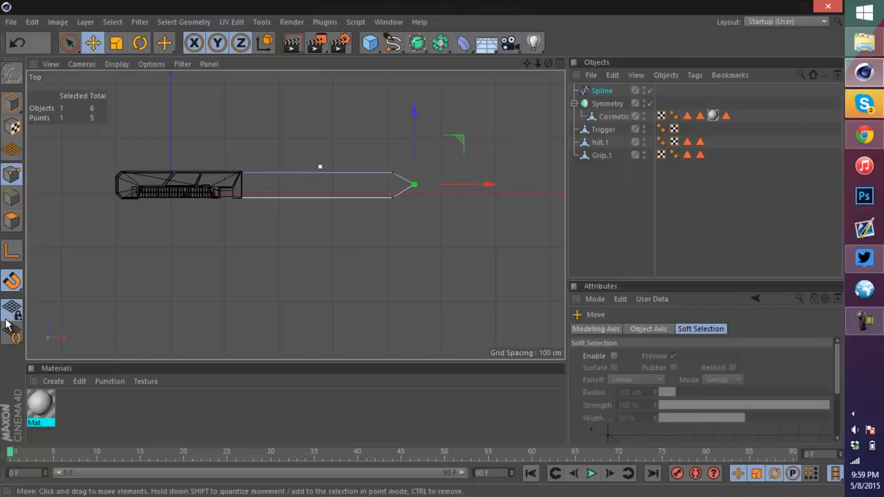
mouse_move(548, 62)
left_mouse_down()
mouse_move(561, 62)
mouse_move(549, 62)
left_mouse_up()
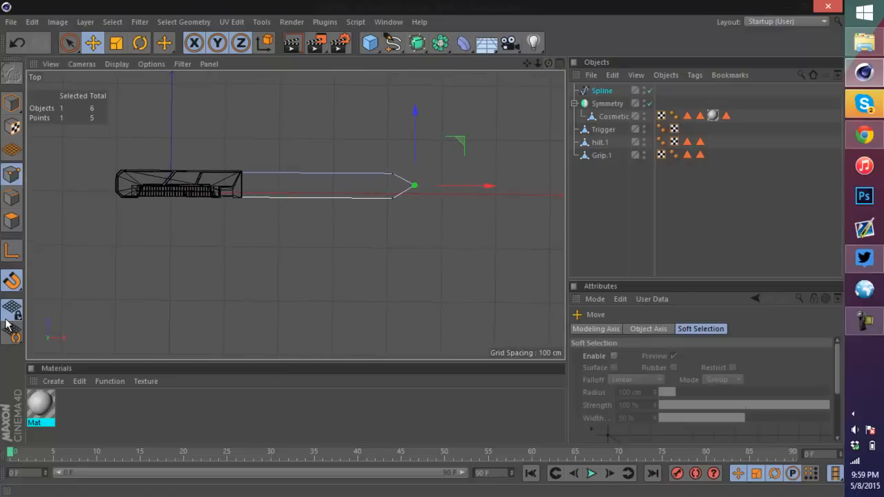
left_click(560, 63)
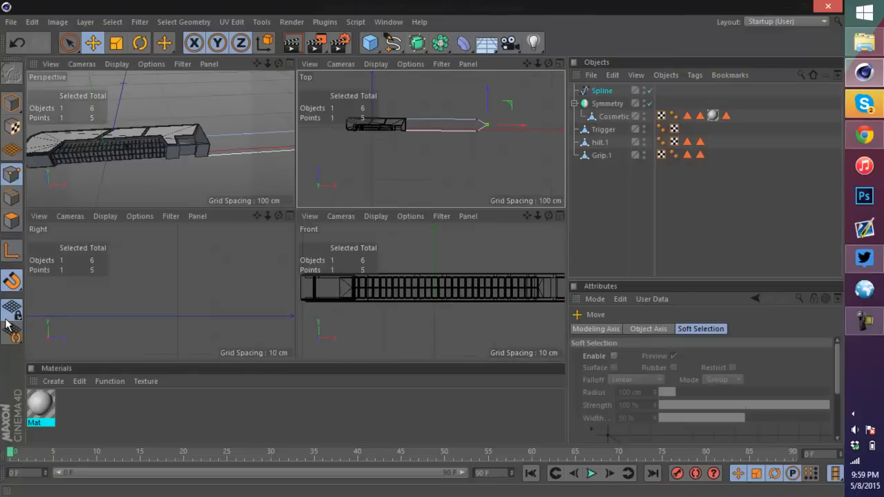
left_click(290, 63)
scroll(439, 213, "down", 2)
scroll(444, 199, "down", 5)
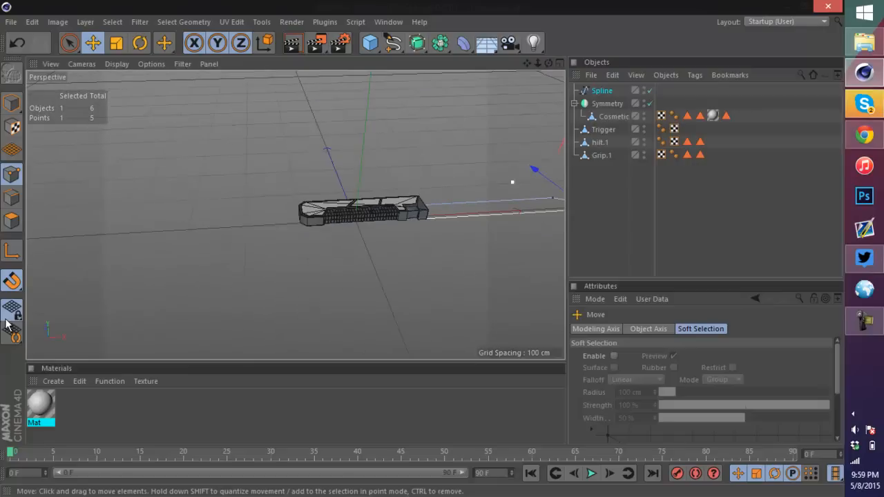
left_click_drag(549, 63, 510, 71)
left_click_drag(526, 63, 481, 114)
scroll(343, 242, "up", 4)
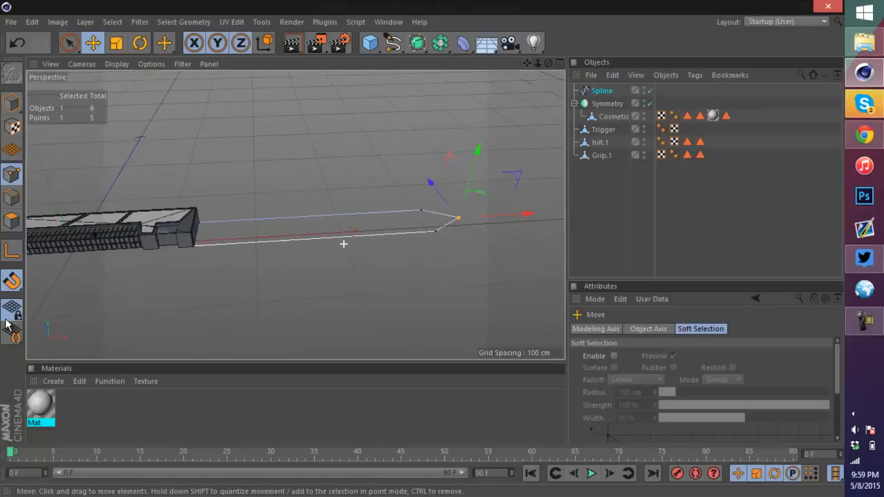
left_click(12, 103)
left_click(601, 90)
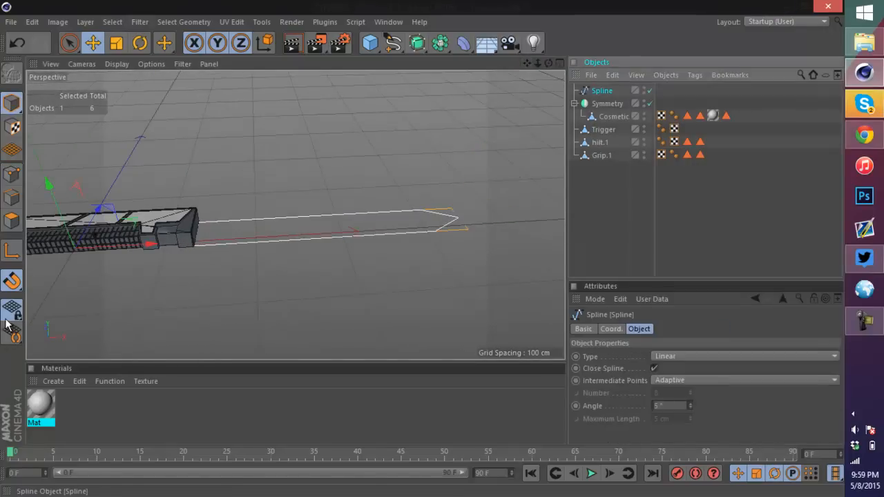
left_click_drag(417, 43, 570, 59, "alt")
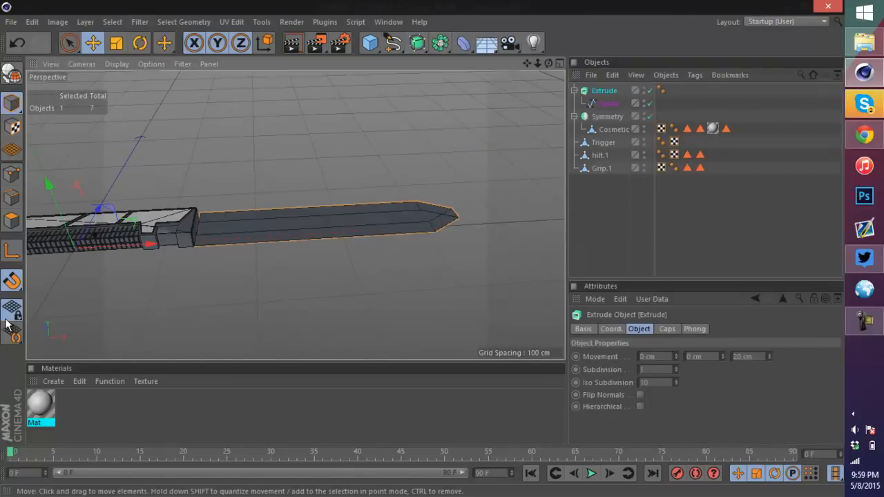
Step: Set the Extrude movement to 0 cm, 15 cm, 0 cm so the blade extrudes 15 cm along Y
scroll(375, 204, "up", 4)
left_click_drag(704, 357, 686, 357)
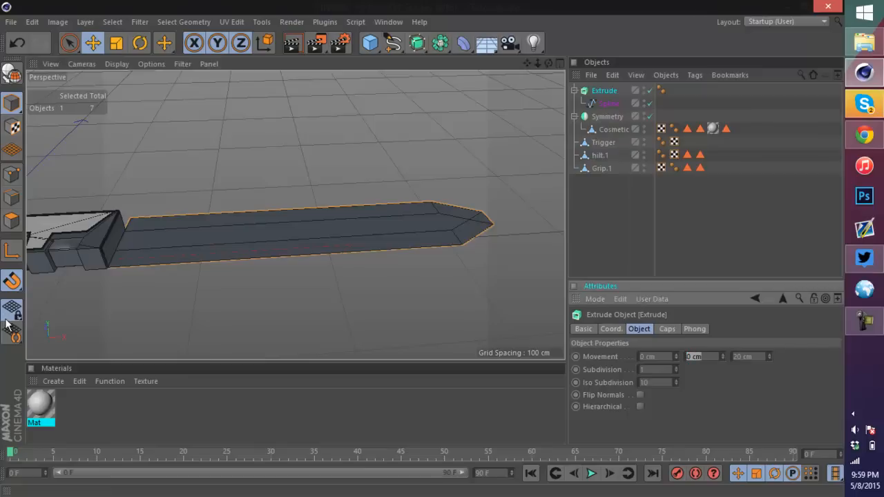
type("20")
key("Tab")
type("0")
key("Tab")
key("Return")
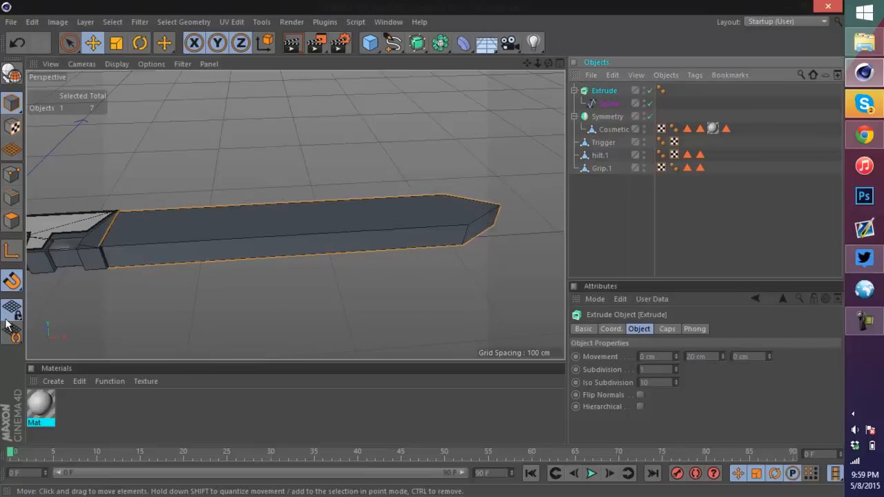
scroll(186, 267, "up", 2)
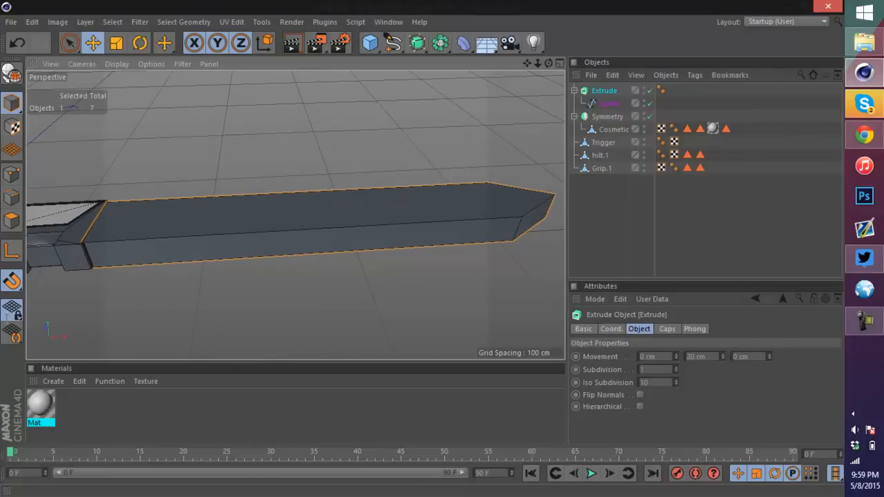
left_click_drag(705, 357, 686, 357)
type("15")
key("Return")
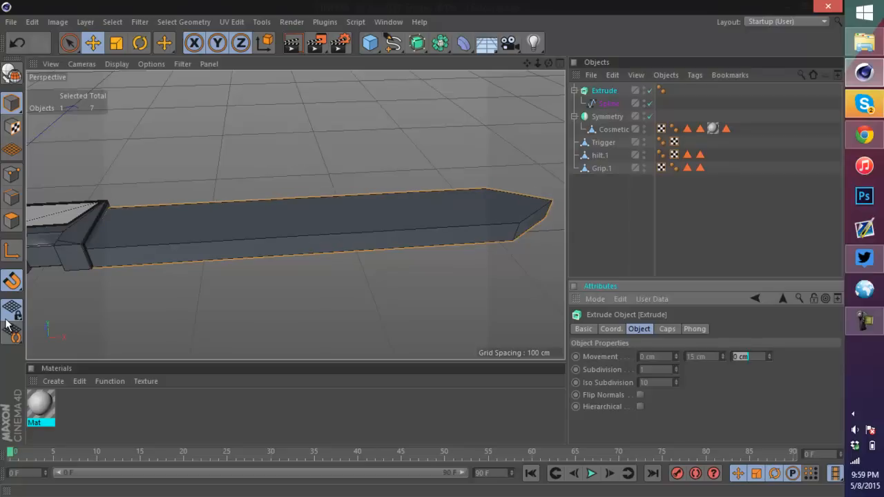
Step: Move the Extrude object's axis to the middle of the blade
scroll(368, 154, "down", 3)
scroll(251, 191, "down", 4)
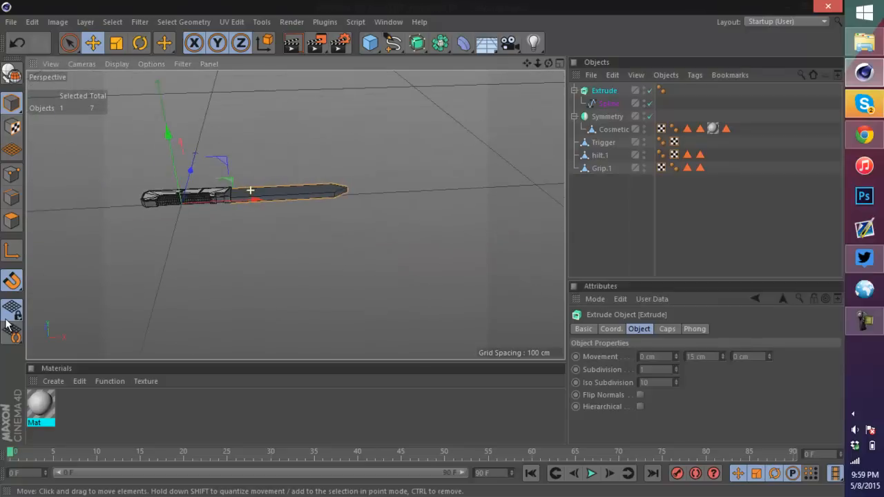
scroll(191, 194, "up", 2)
left_click(12, 250)
left_click_drag(248, 204, 414, 196)
scroll(338, 207, "up", 3)
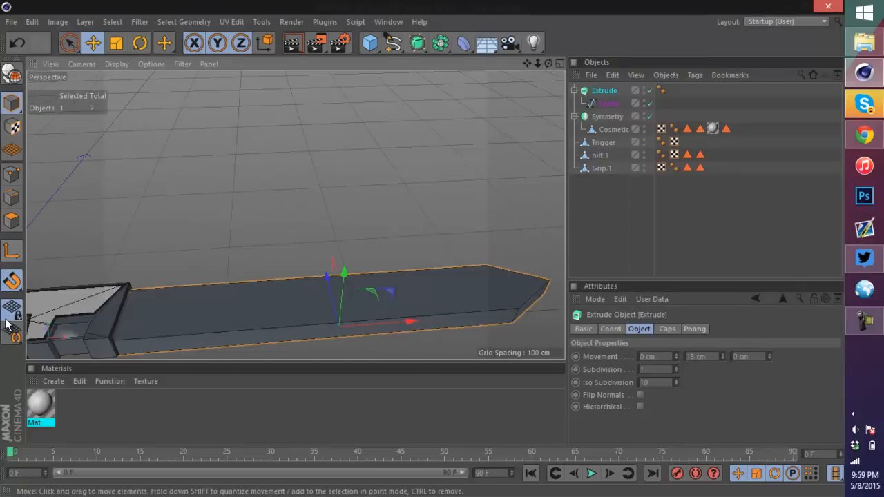
Step: Make the extruded blade editable and connect it with its caps into a single object, deleting the originals
left_click(11, 73)
scroll(332, 278, "down", 3)
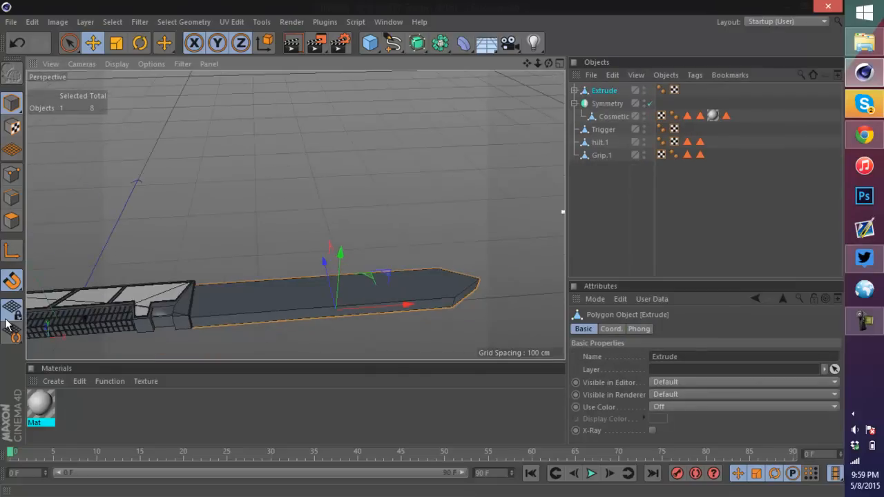
left_click(573, 90)
left_click(608, 116, "shift")
right_click(609, 116)
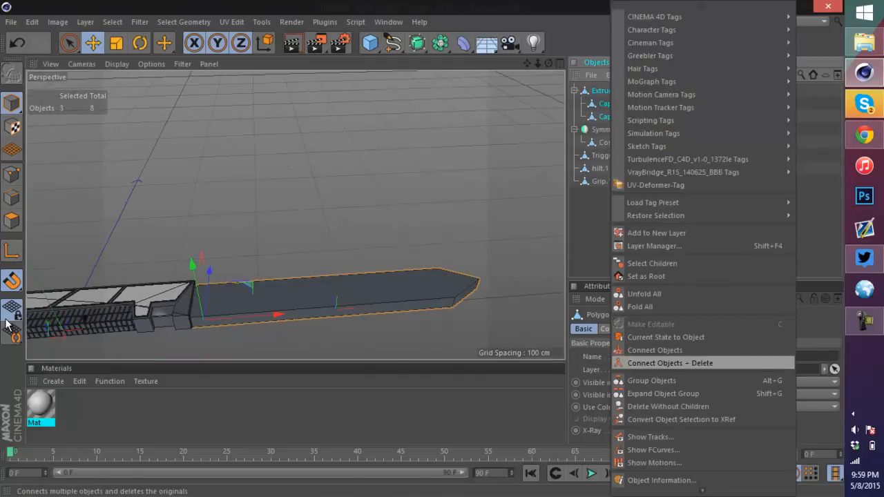
left_click(670, 362)
Step: Rename the connected blade object Knife
double_click(607, 90)
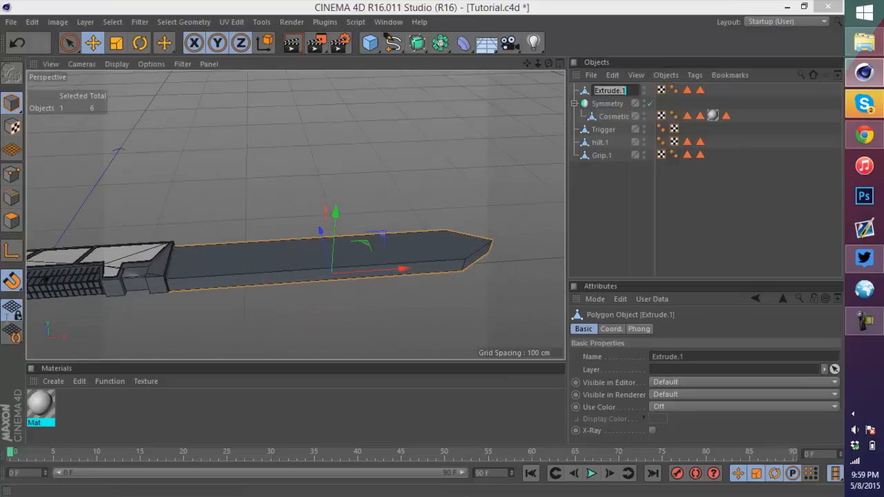
key("Return")
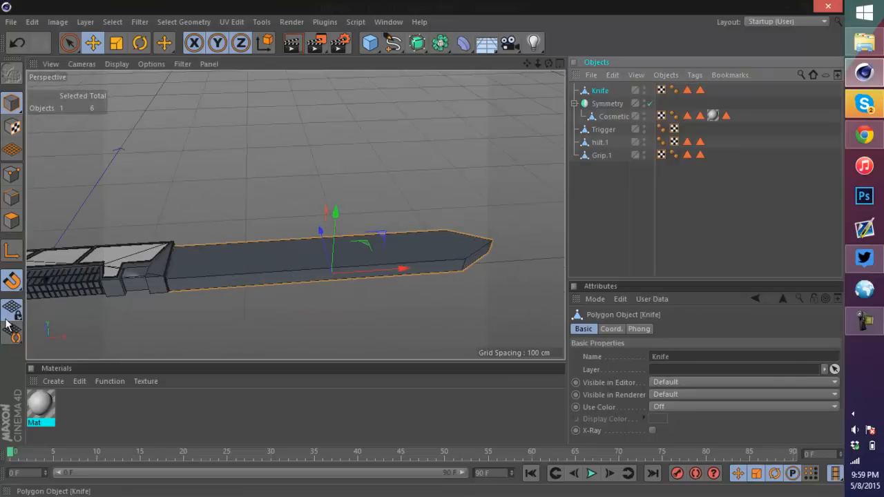
Step: Inspect the Knife blade from several angles in the perspective and four-view layouts
key("7")
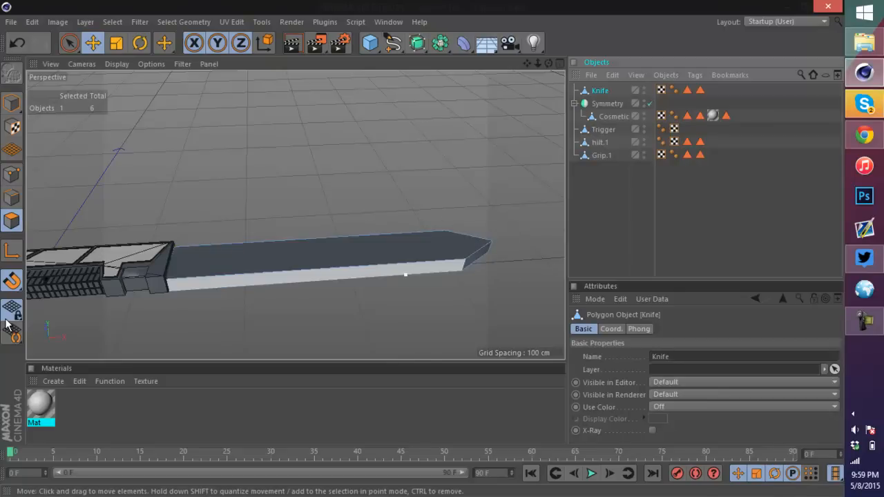
left_click(437, 248)
left_click_drag(296, 212, 318, 189, "alt")
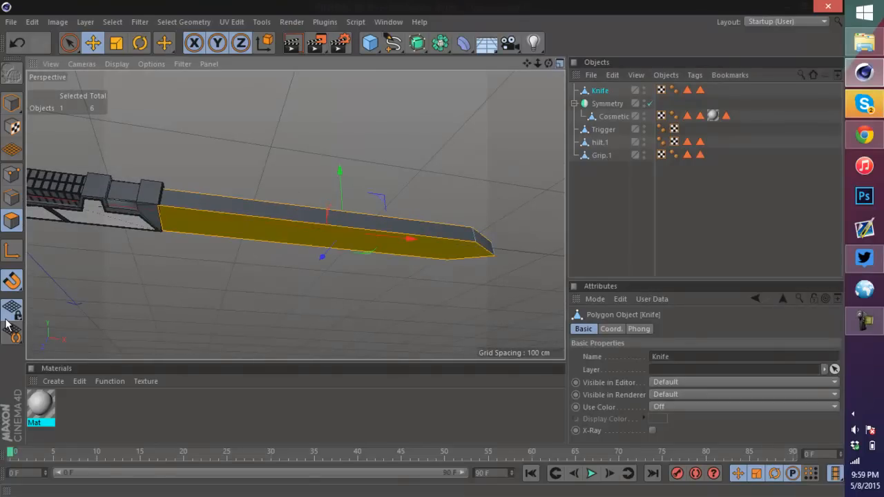
mouse_move(295, 214)
left_mouse_down("alt")
mouse_move(295, 290)
mouse_move(304, 276)
left_mouse_up("alt")
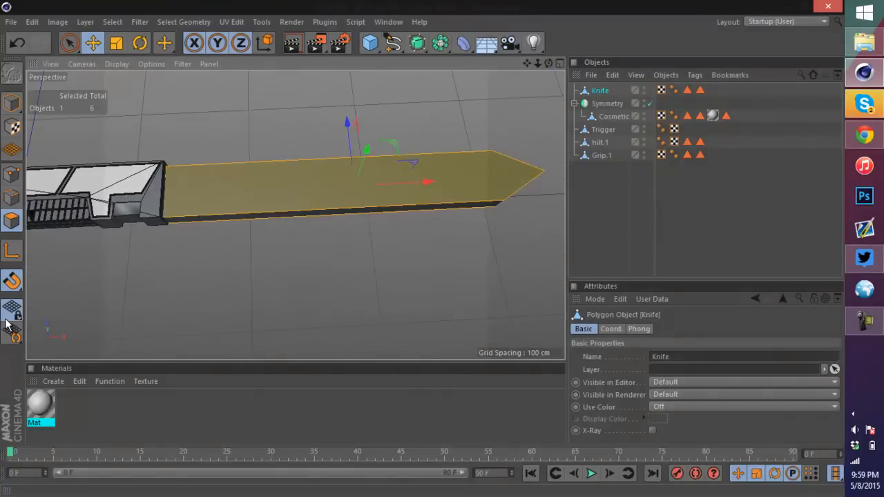
scroll(373, 233, "up", 5)
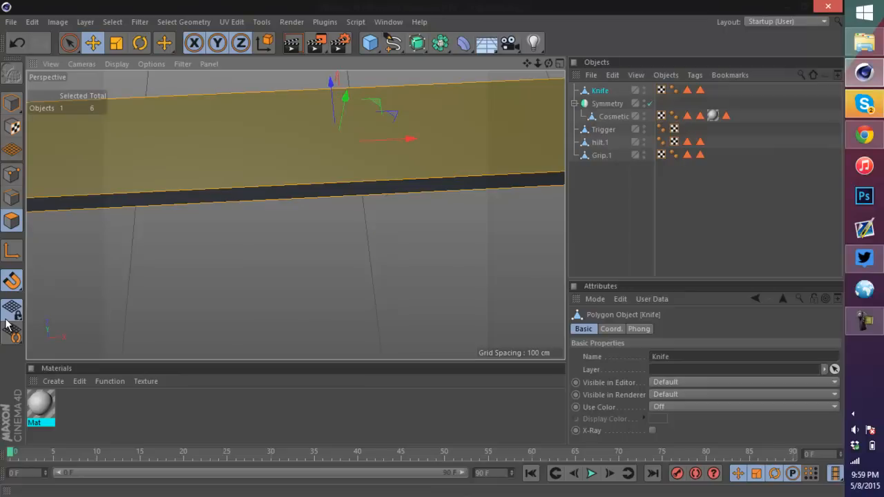
left_click_drag(295, 215, 298, 245, "alt")
left_click_drag(295, 215, 266, 211, "alt")
left_click_drag(549, 64, 535, 80)
left_click(560, 63)
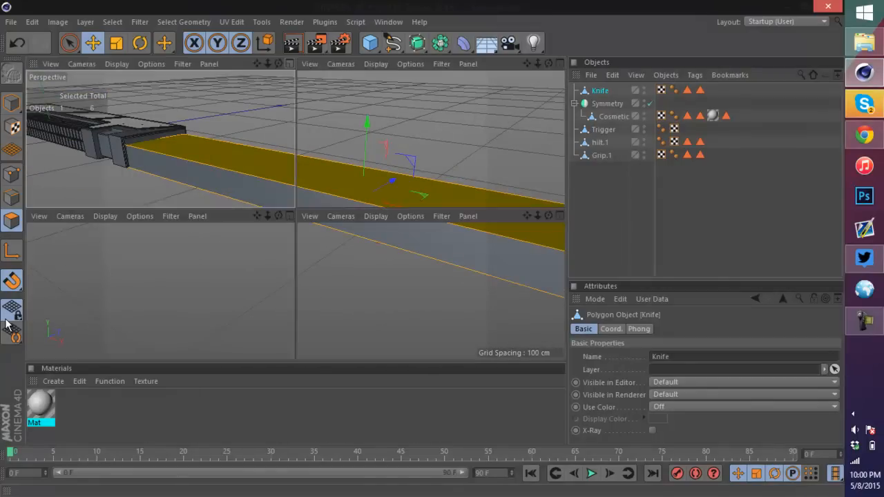
scroll(477, 83, "up", 2)
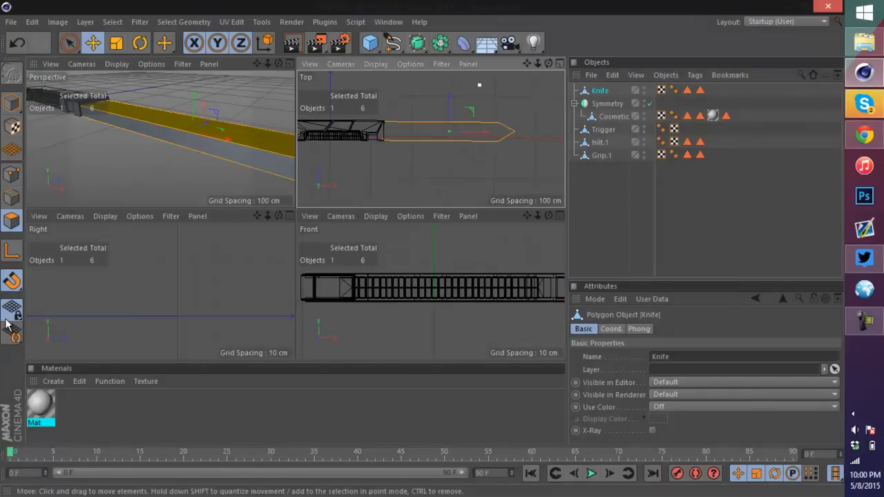
Step: Cut a lengthwise line through the middle of the blade to its tip with the Knife tool
key("k")
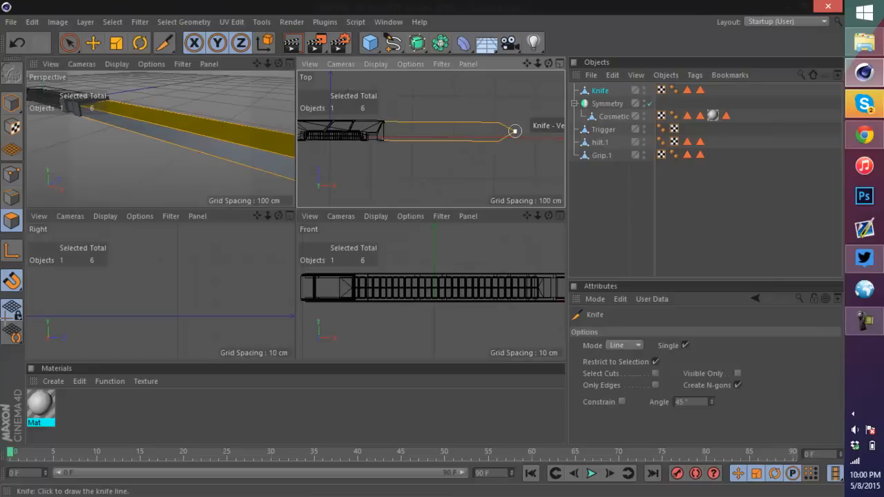
left_click_drag(515, 130, 366, 131)
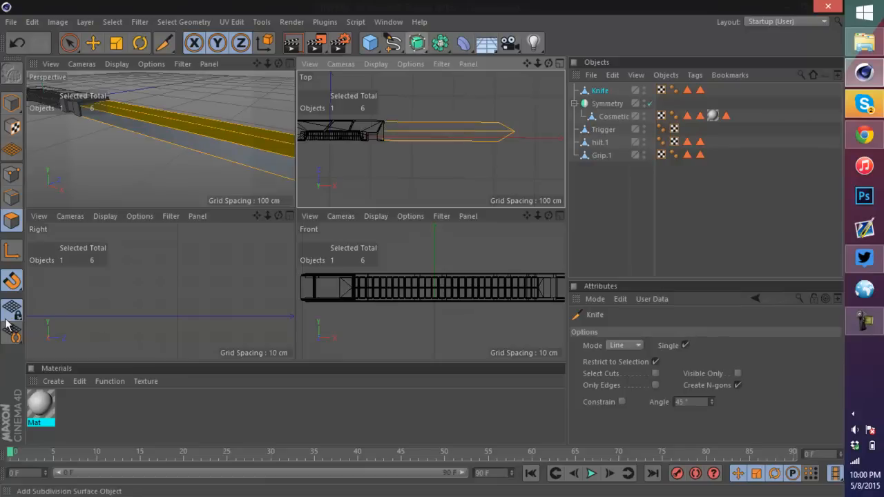
left_click(267, 63)
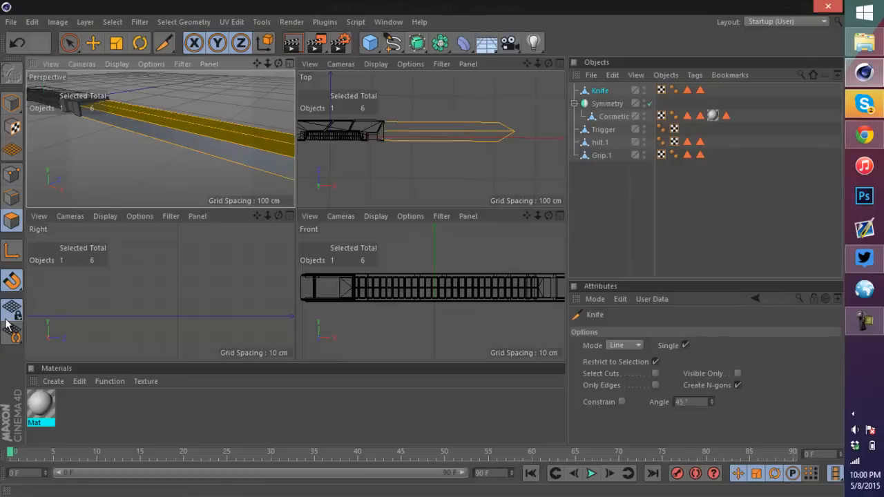
left_click(289, 63)
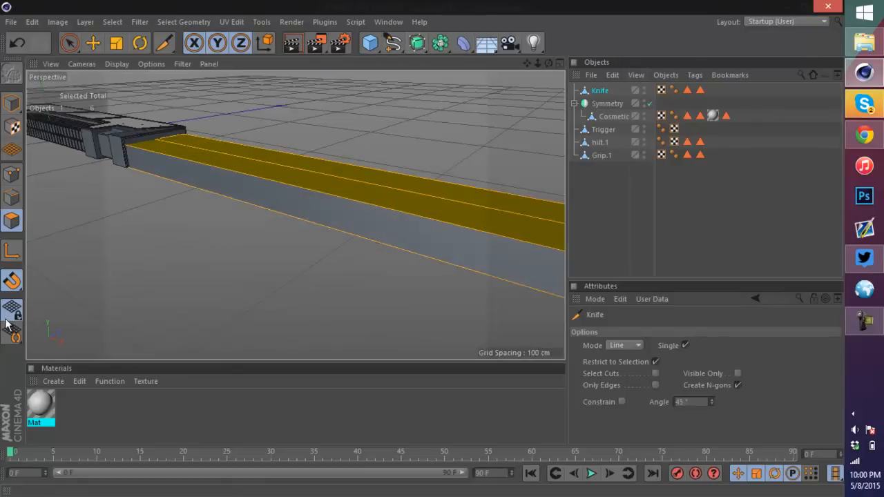
Step: Select the blade's new center edge and raise it slightly to form a ridge
mouse_move(548, 64)
left_mouse_down()
mouse_move(542, 14)
mouse_move(548, 103)
mouse_move(545, 76)
mouse_move(533, 69)
left_mouse_up()
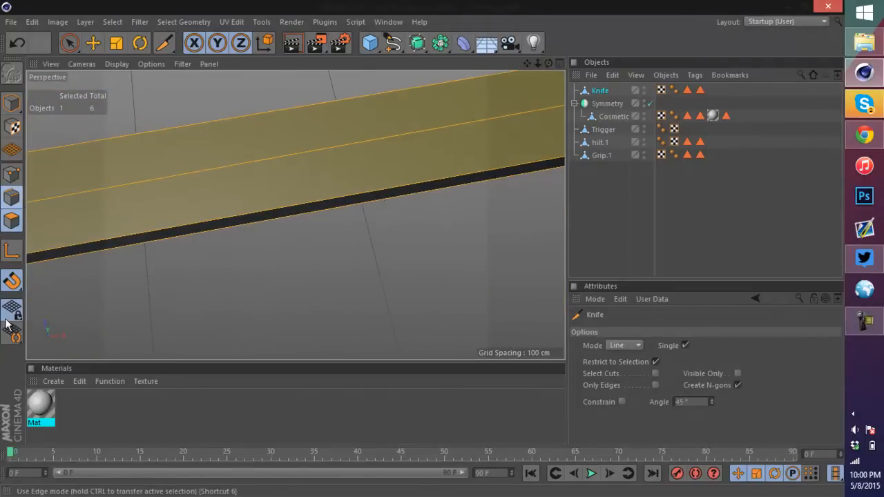
left_click(11, 198)
left_click(192, 173)
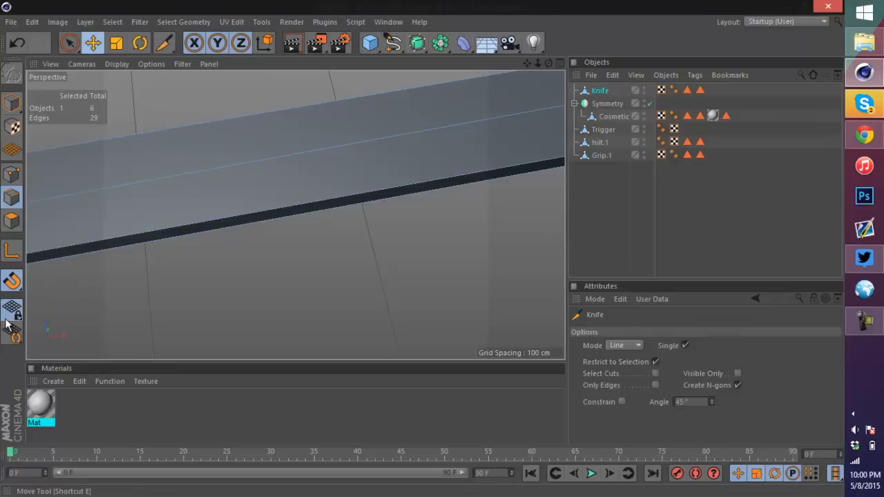
key("e")
left_click_drag(6, 319, 7, 323, "alt")
left_click_drag(341, 100, 341, 96)
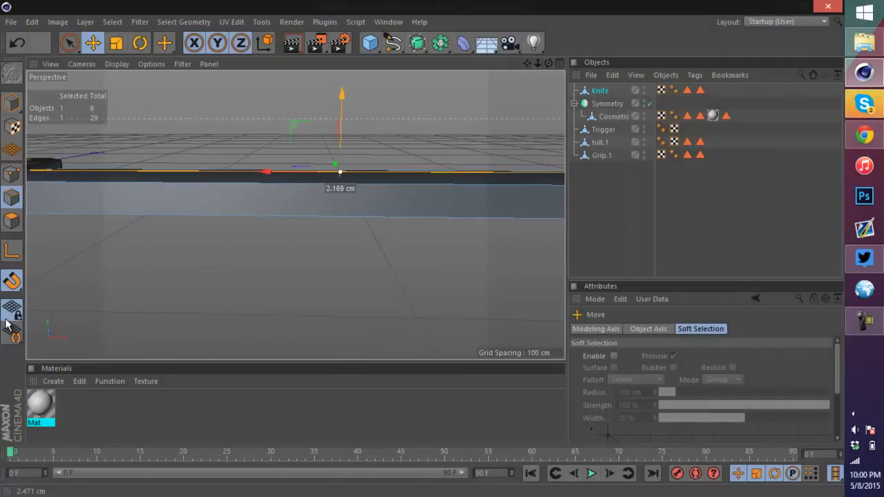
scroll(341, 96, "down", 5)
scroll(341, 96, "up", 1)
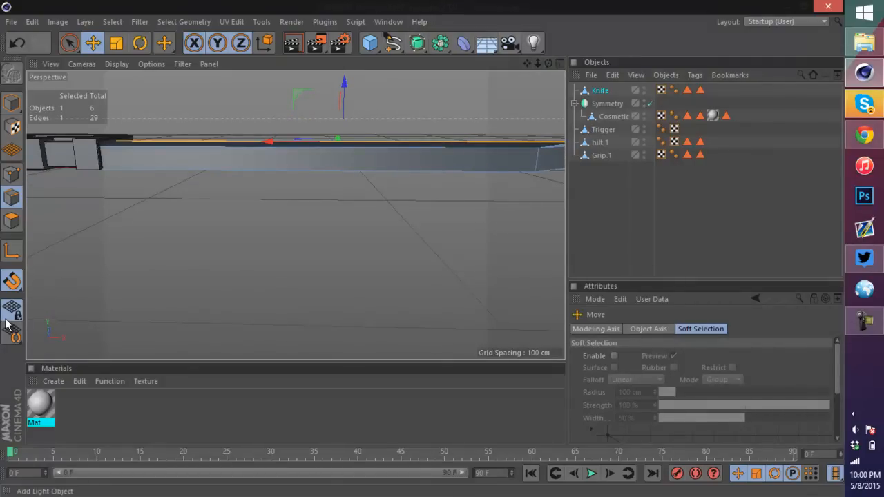
left_click_drag(5, 323, 5, 324, "alt")
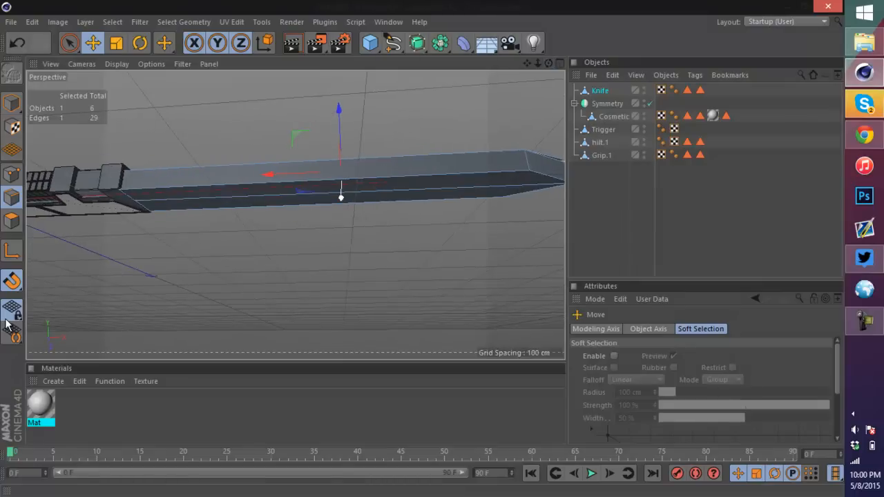
left_click(373, 191)
left_click_drag(346, 266, 346, 272)
left_click_drag(5, 323, 6, 323, "alt")
middle_click_drag(350, 209, 246, 219, "alt")
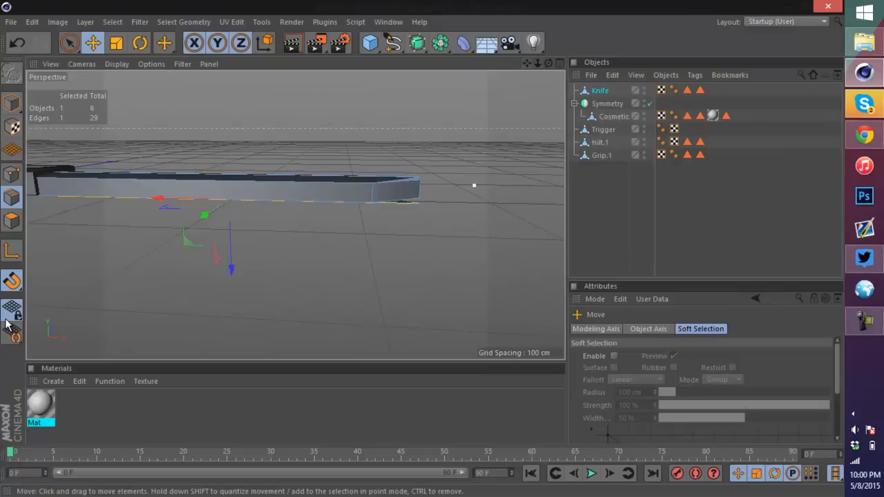
scroll(397, 208, "up", 8)
left_click(392, 203)
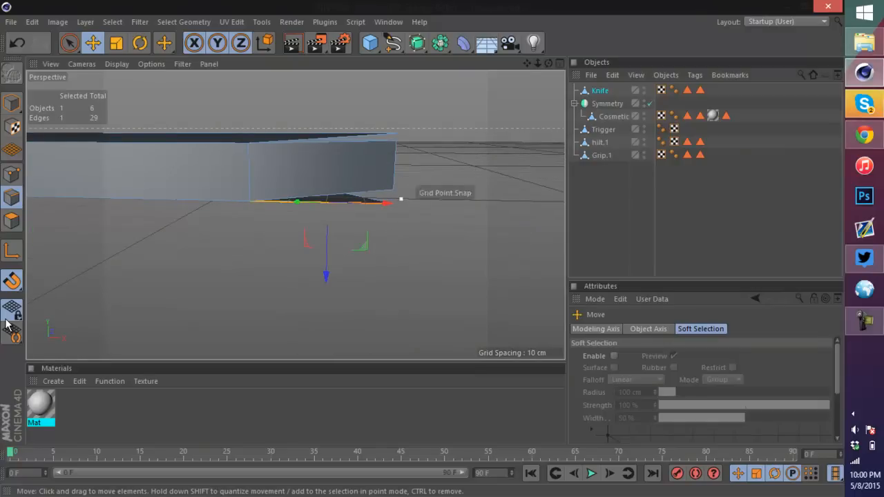
left_click_drag(415, 134, 359, 86, "alt")
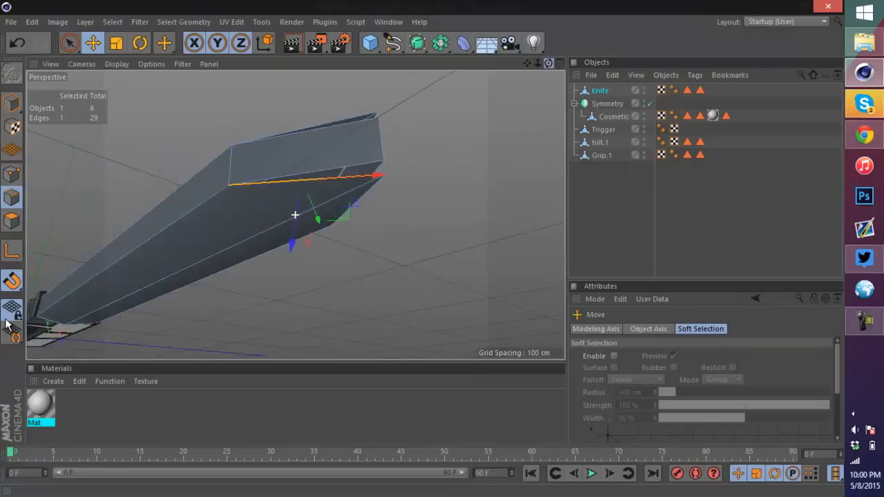
Step: Select points at the blade tip and move them to reshape the point
left_click_drag(548, 64, 483, 63)
left_click(12, 174)
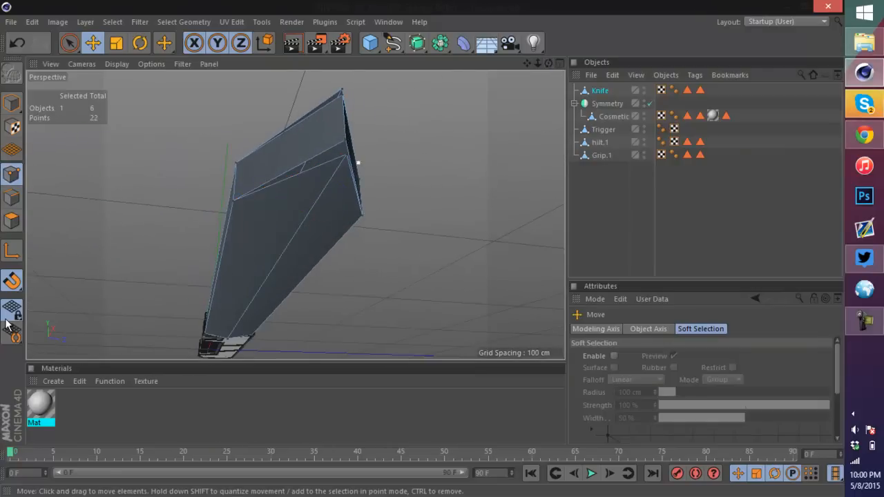
left_click(347, 156)
left_click_drag(341, 97, 341, 65)
left_click_drag(548, 64, 585, 104)
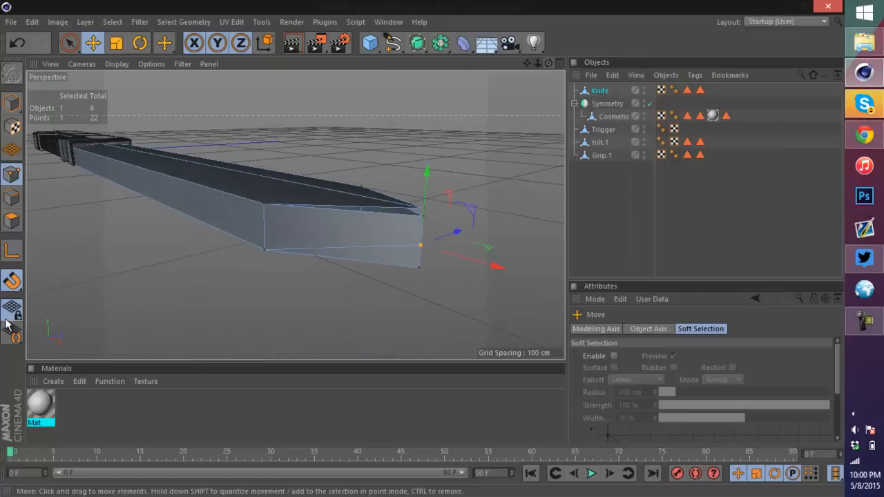
scroll(419, 209, "up", 3)
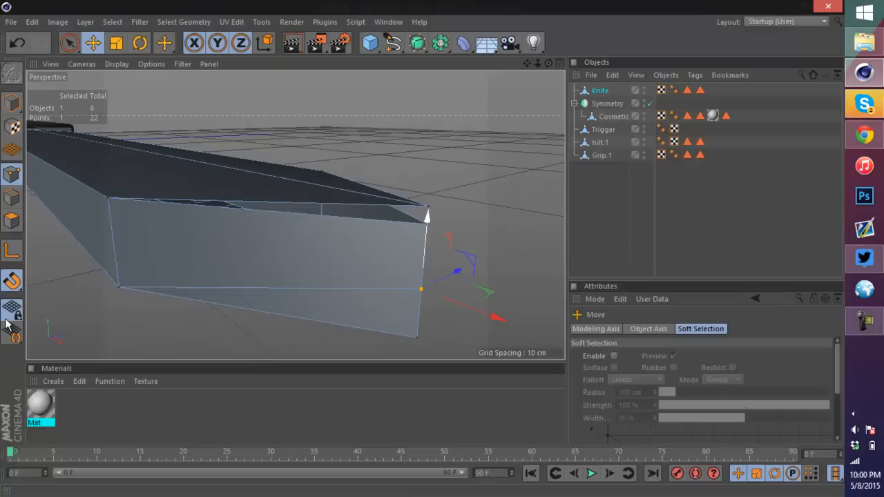
left_click(428, 206)
left_click_drag(434, 132, 428, 208)
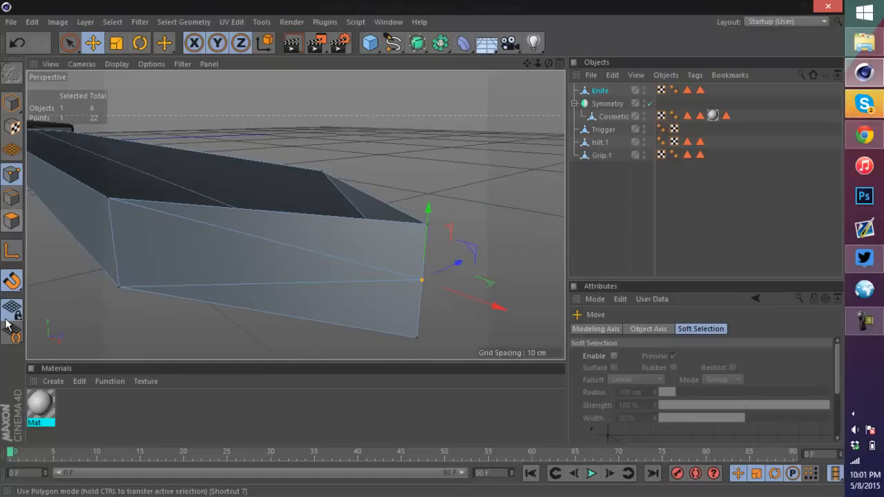
Step: Select the end polygons at the blade tip and delete them
left_click(11, 221)
left_click(286, 262)
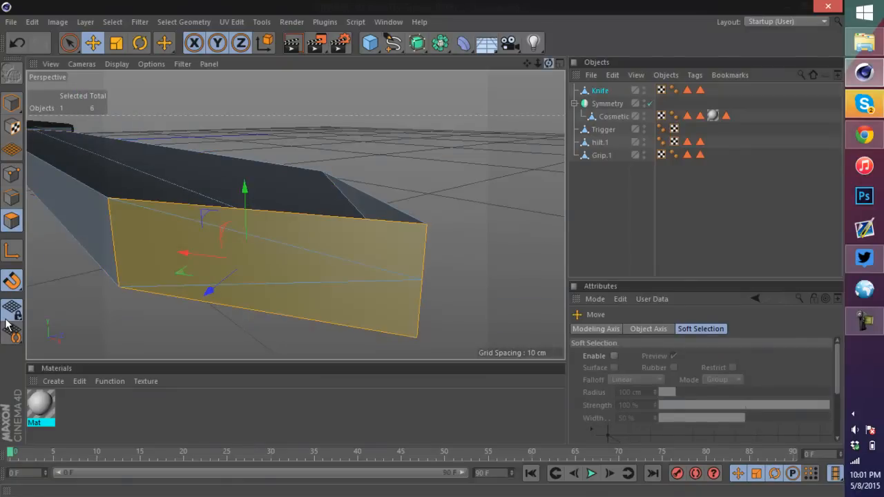
left_click_drag(414, 242, 248, 235, "alt")
left_click(397, 285)
key("Delete")
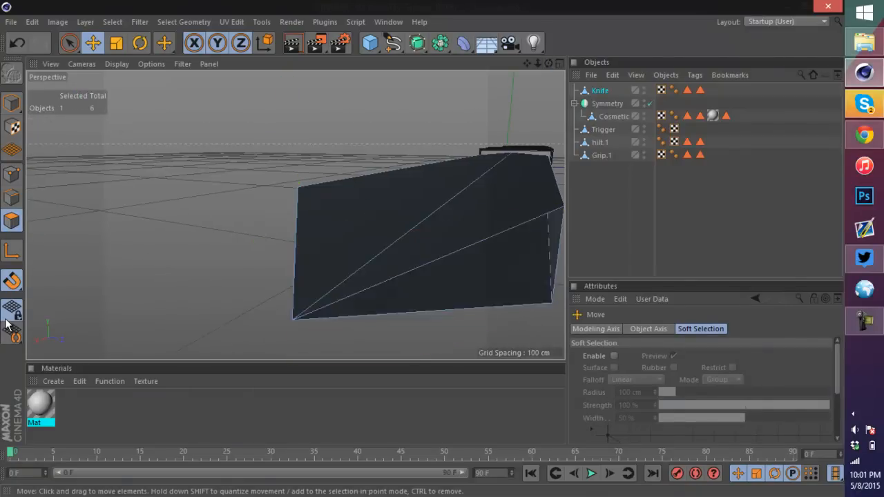
Step: Try lowering a point at the blade's shoulder and undo the move
left_click_drag(391, 294, 483, 292, "alt")
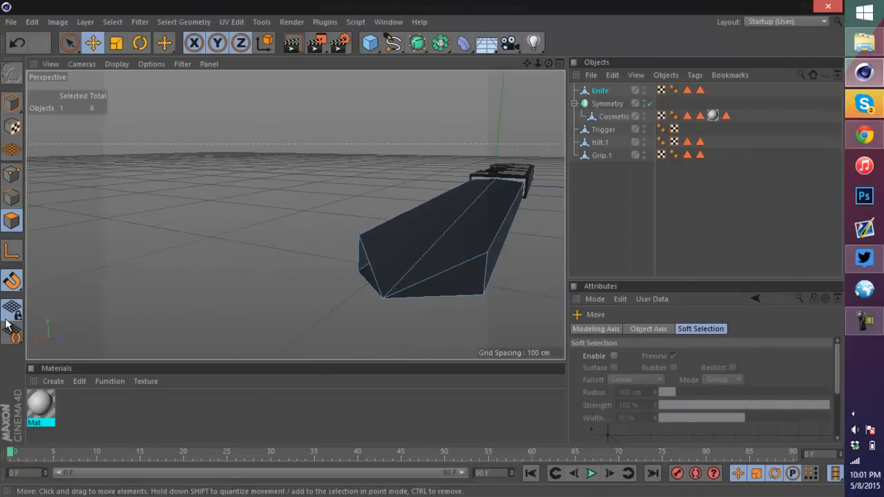
left_click_drag(295, 276, 421, 225, "alt")
left_click_drag(270, 294, 325, 288, "alt")
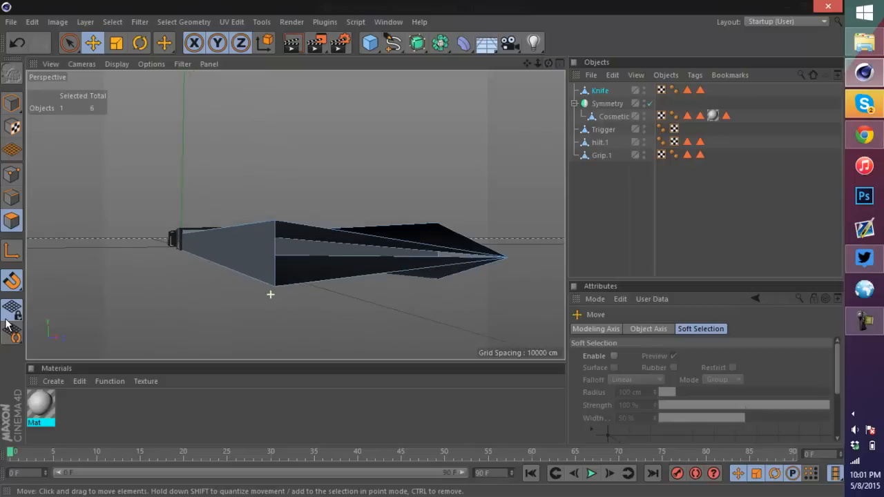
left_click(12, 174)
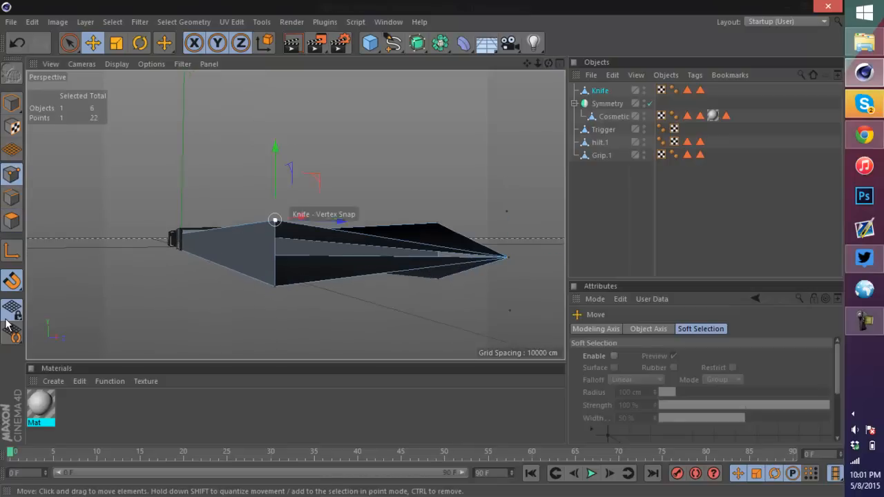
left_click_drag(275, 220, 274, 242)
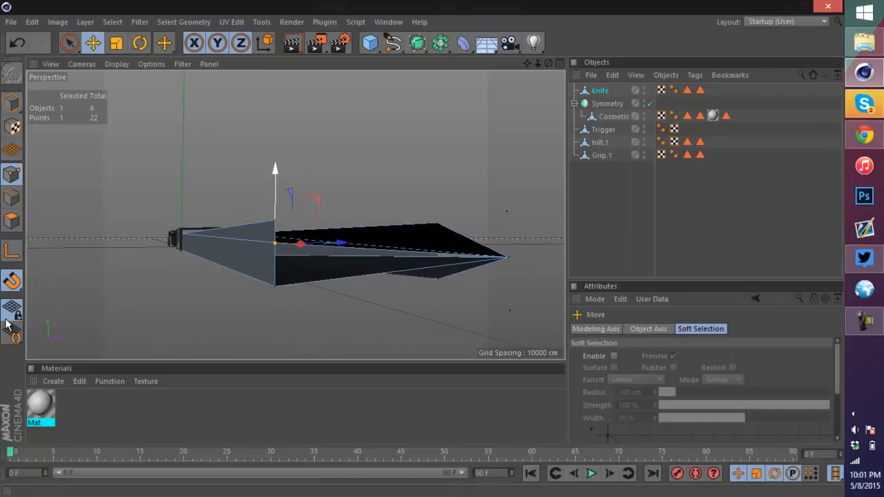
scroll(297, 207, "up", 5)
mouse_move(276, 207)
left_mouse_down("alt")
mouse_move(295, 215)
mouse_move(290, 207)
left_mouse_up("alt")
key("ctrl+z")
scroll(279, 228, "down", 5)
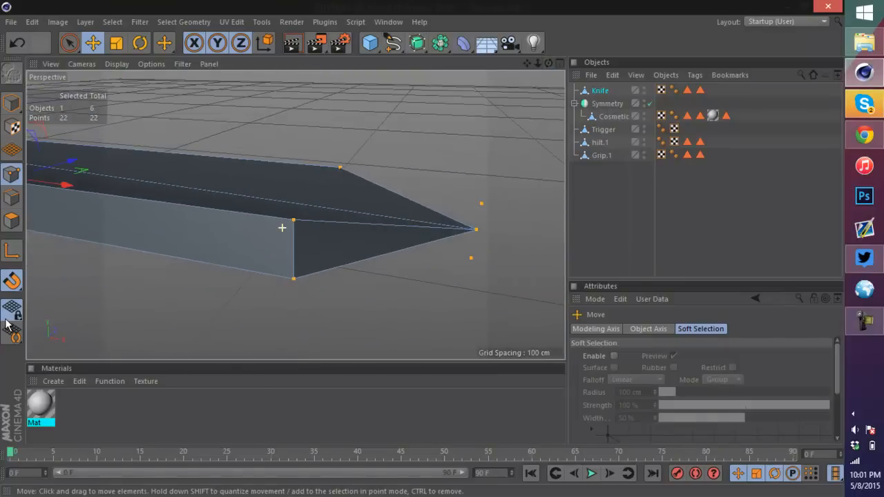
Step: Optimize the blade mesh with a 5 cm tolerance to merge duplicate points
right_click(328, 220)
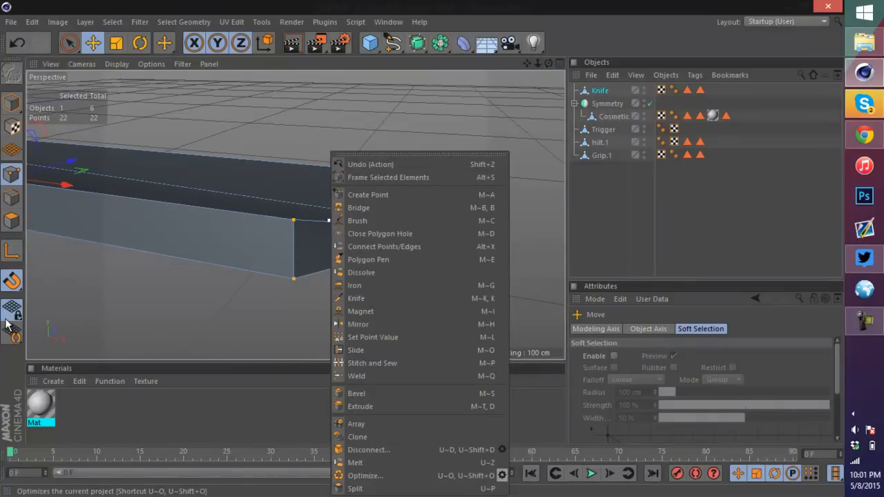
left_click(365, 475)
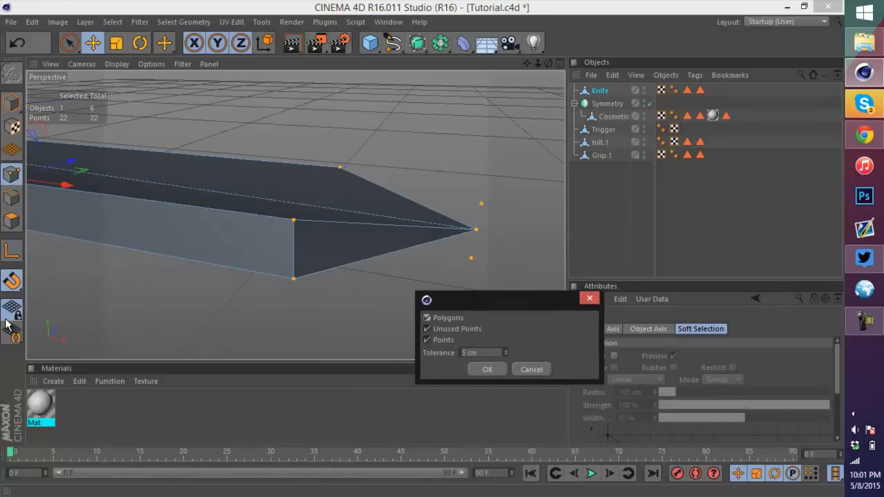
key("Return")
Step: Try moving the upper shoulder point of the blade tip down and undo it
scroll(309, 212, "up", 4)
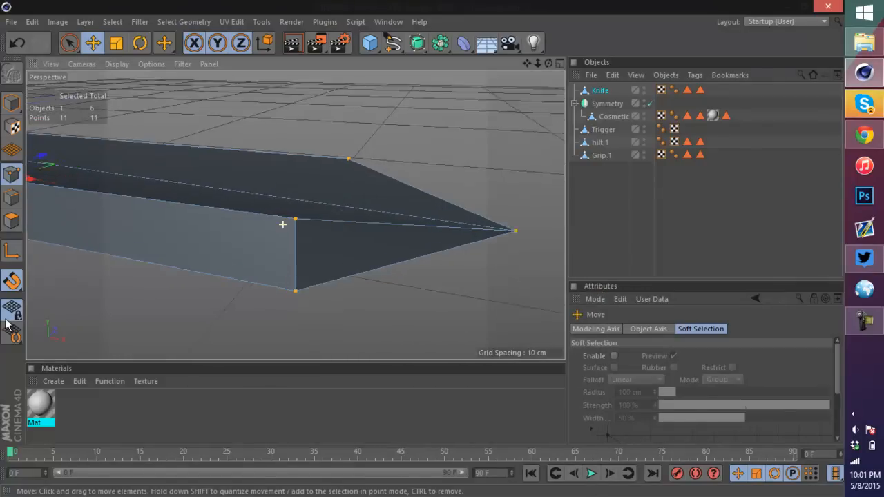
left_click_drag(373, 226, 485, 242)
key("ctrl+z")
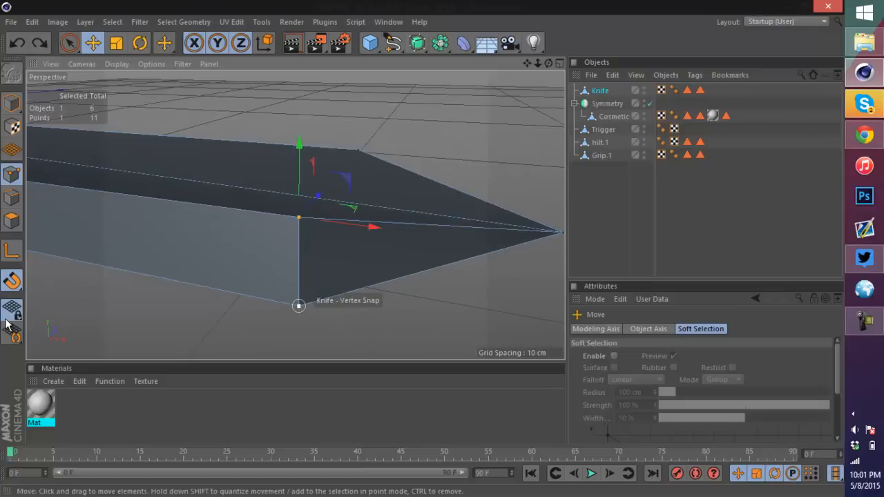
left_click(358, 150, "shift")
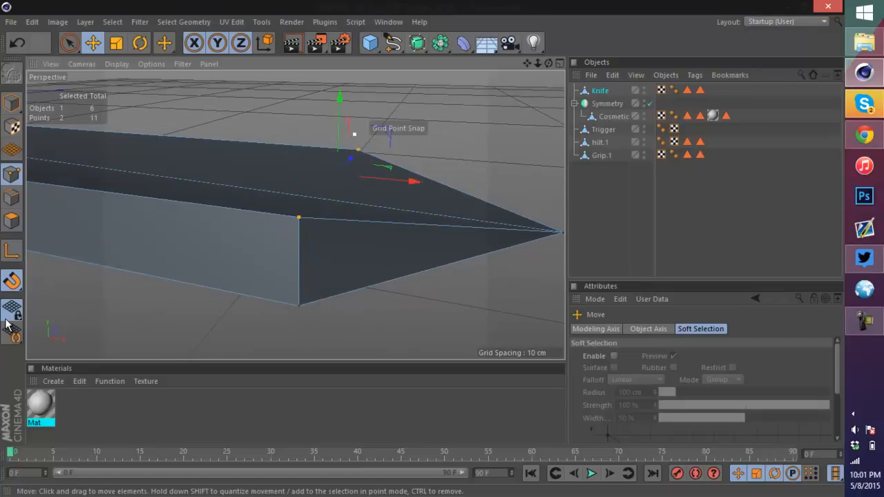
left_click_drag(345, 97, 339, 127)
key("ctrl+z")
Step: Select the two lower shoulder points of the blade tip and raise them slightly
left_click(299, 305)
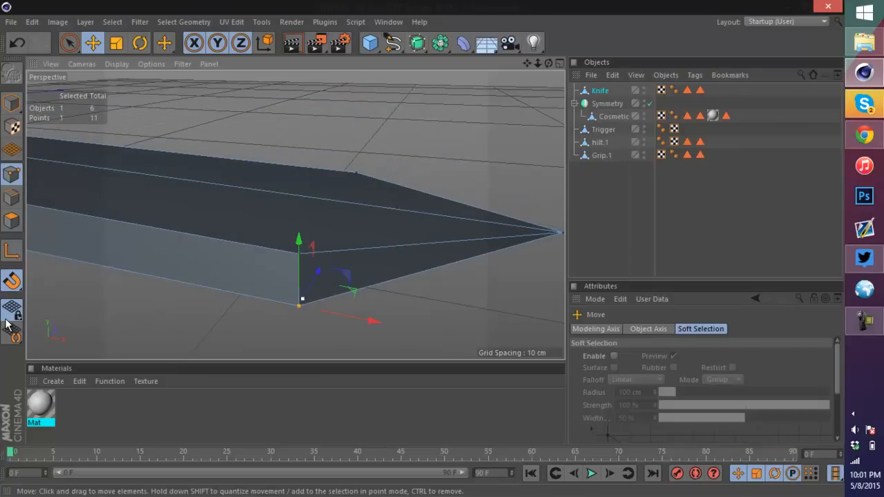
left_click_drag(295, 214, 104, 193, "alt")
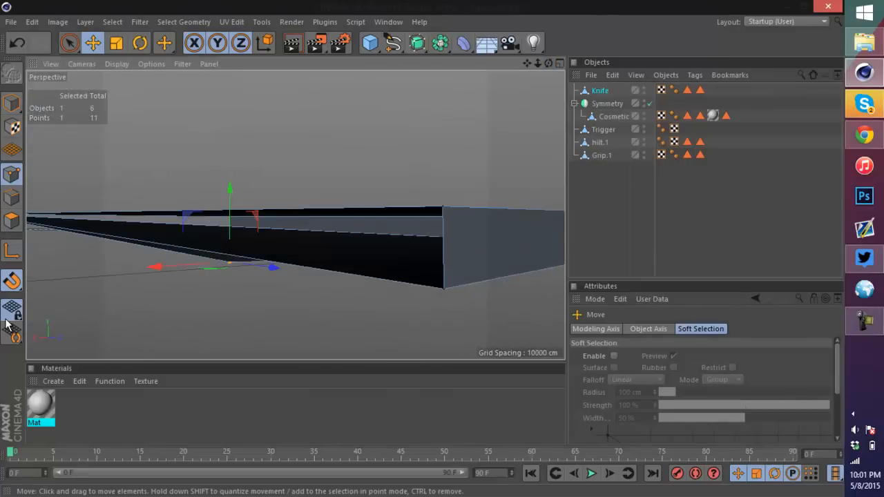
left_click(444, 288, "shift")
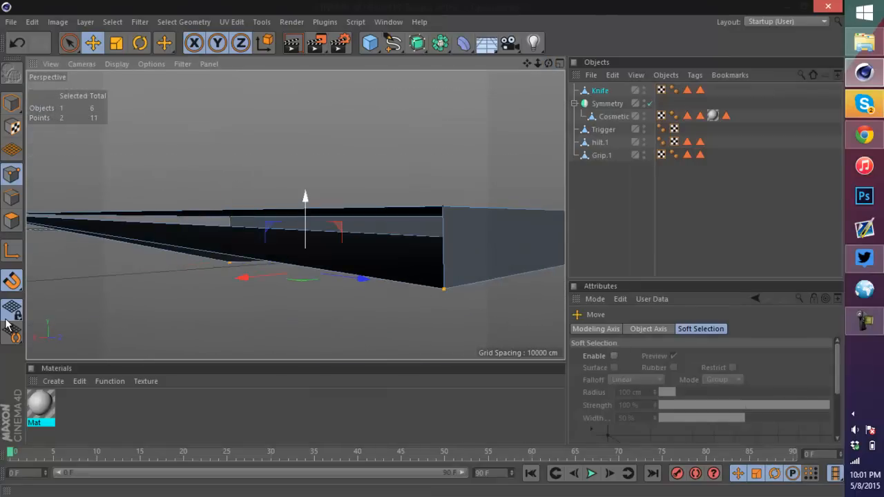
left_click_drag(306, 200, 306, 176)
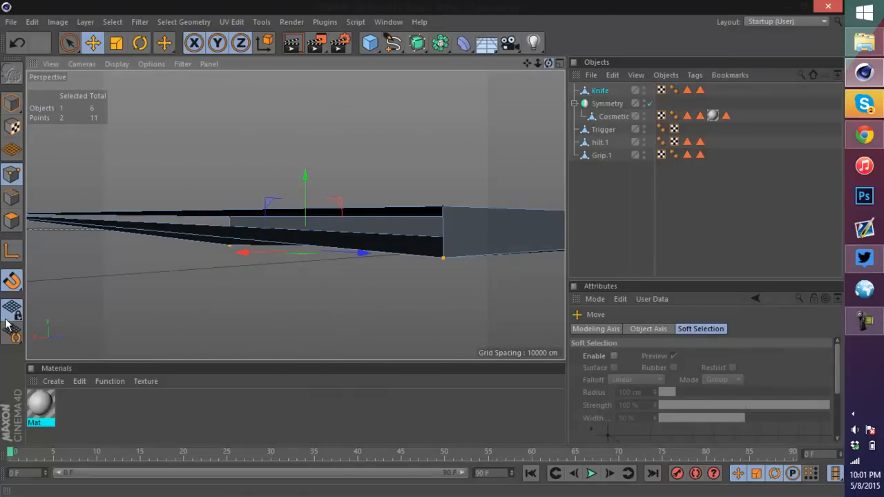
Step: Undo the last two point edits on the blade tip
left_click_drag(295, 215, 404, 231, "alt")
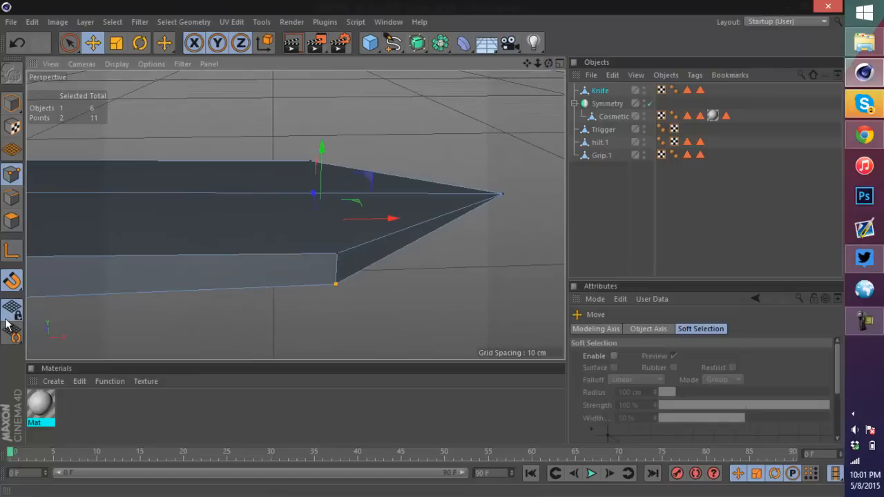
left_click_drag(537, 63, 331, 64)
scroll(248, 181, "up", 1)
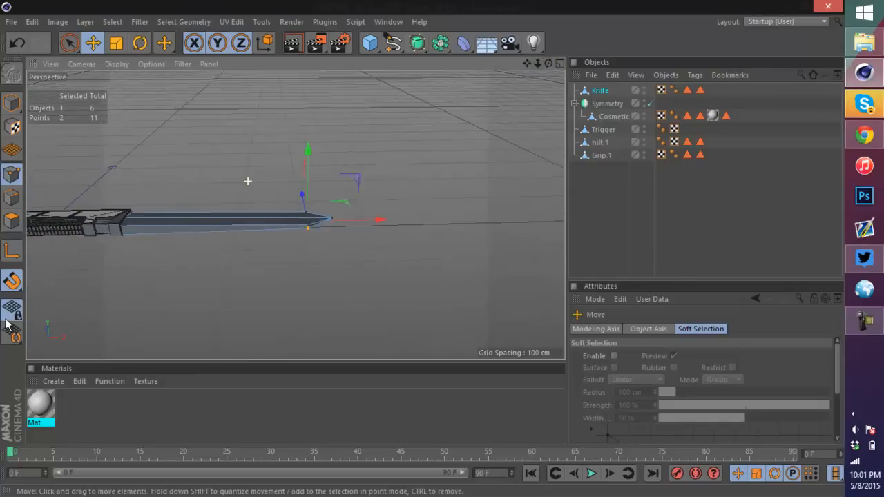
scroll(248, 181, "up", 3)
left_click_drag(548, 63, 442, 31)
key("ctrl+z")
Step: Undo the last edit and close the open polygon hole at the blade tip
key("ctrl+z")
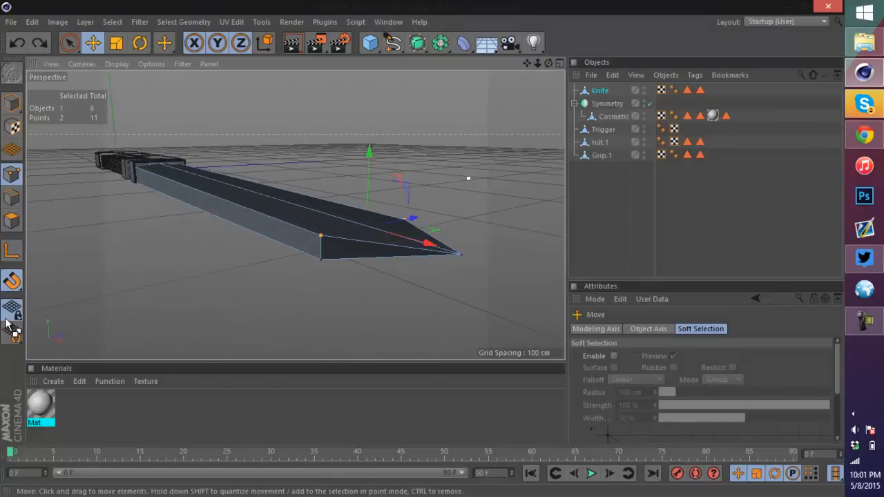
key("ctrl+z")
scroll(454, 254, "up", 3)
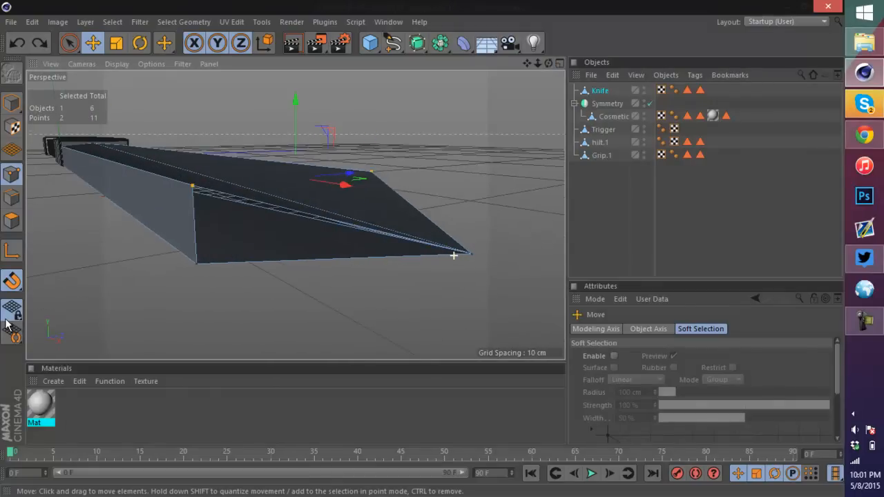
right_click(305, 224)
left_click(354, 233)
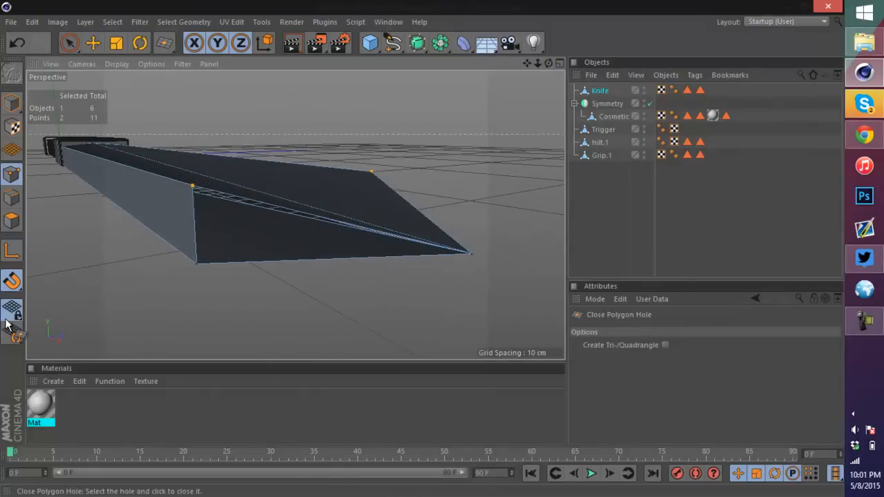
left_click(325, 225)
left_click_drag(296, 213, 145, 207, "alt")
left_click(453, 208)
scroll(454, 208, "down", 4)
scroll(460, 202, "down", 1)
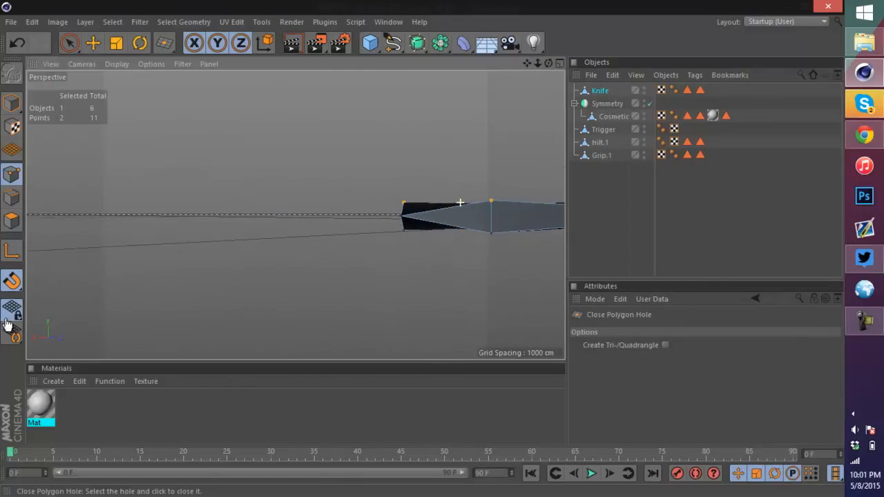
left_click_drag(295, 215, 242, 206, "alt")
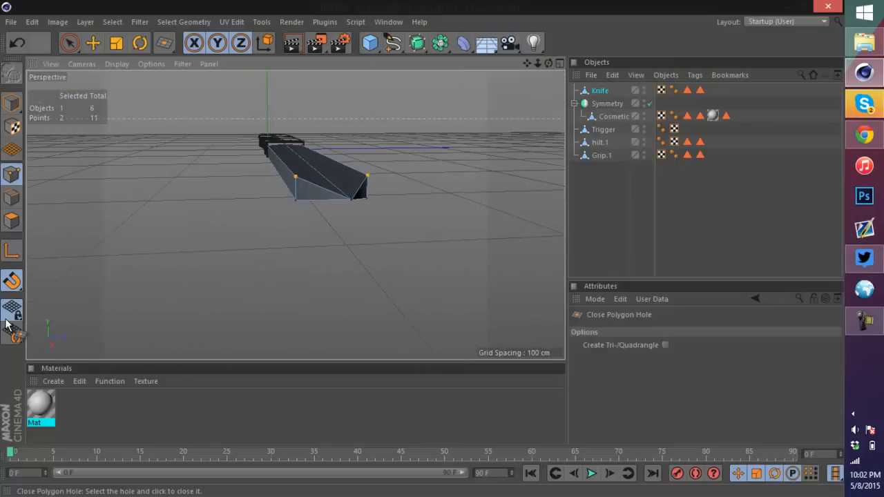
key("Return")
Step: Try raising the blade tip's center edge, inspect it from several angles, and undo the move
left_click(93, 43)
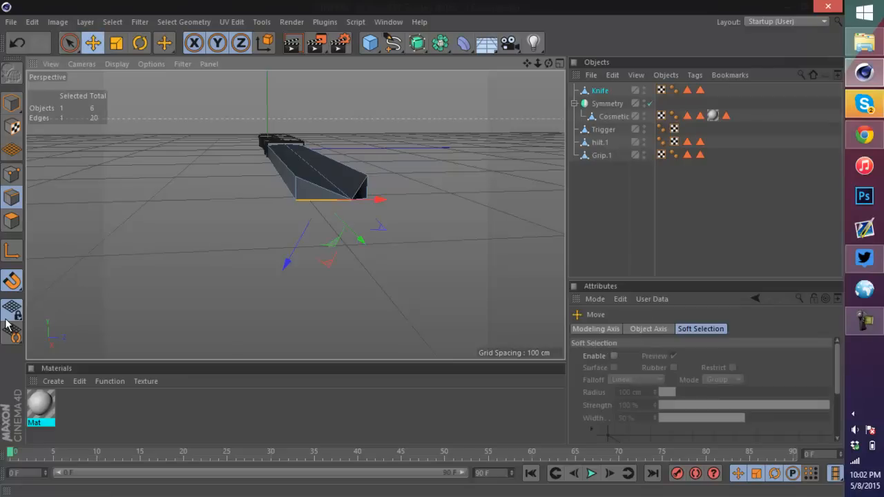
left_click_drag(418, 201, 366, 200, "alt")
left_click(294, 170)
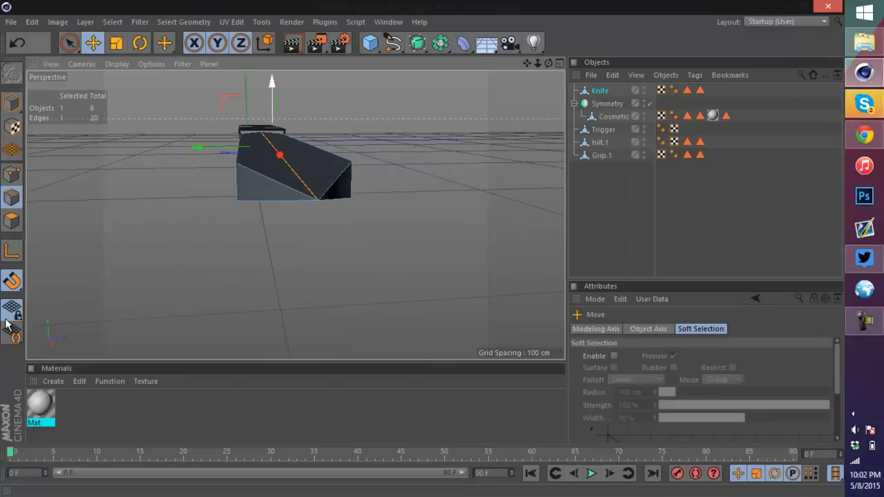
left_click_drag(272, 85, 272, 73)
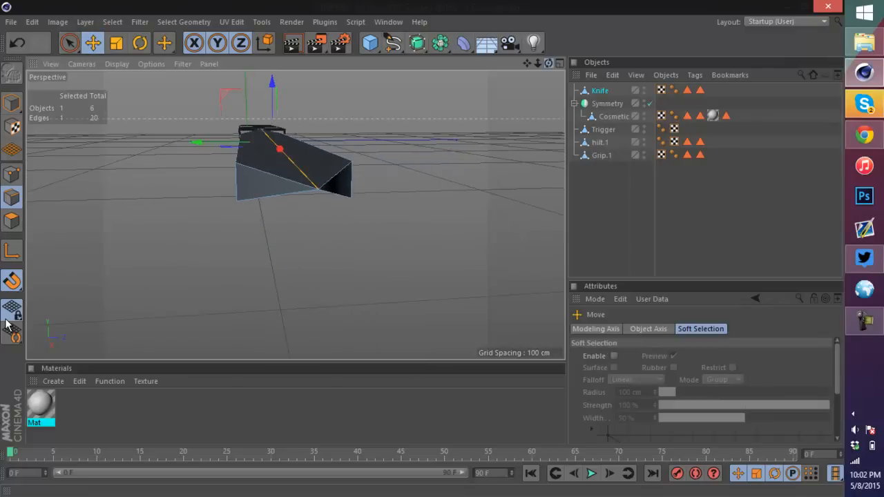
left_click_drag(401, 282, 404, 207, "alt")
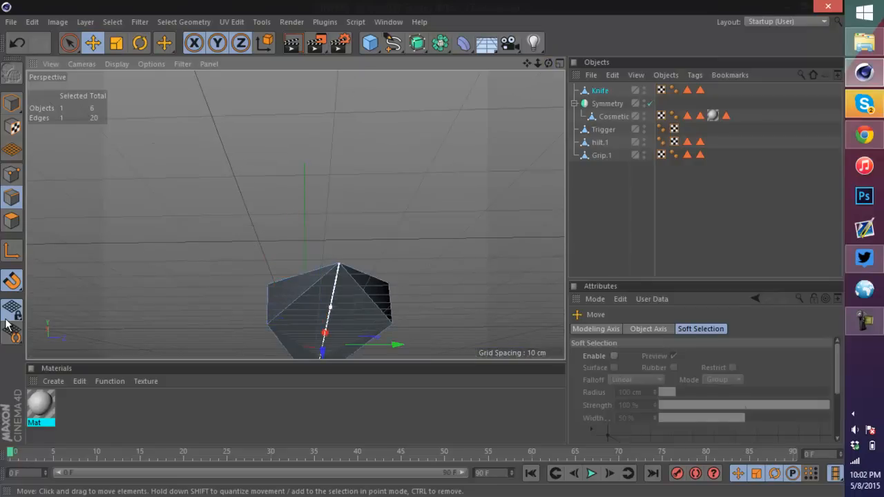
left_click_drag(322, 352, 326, 409)
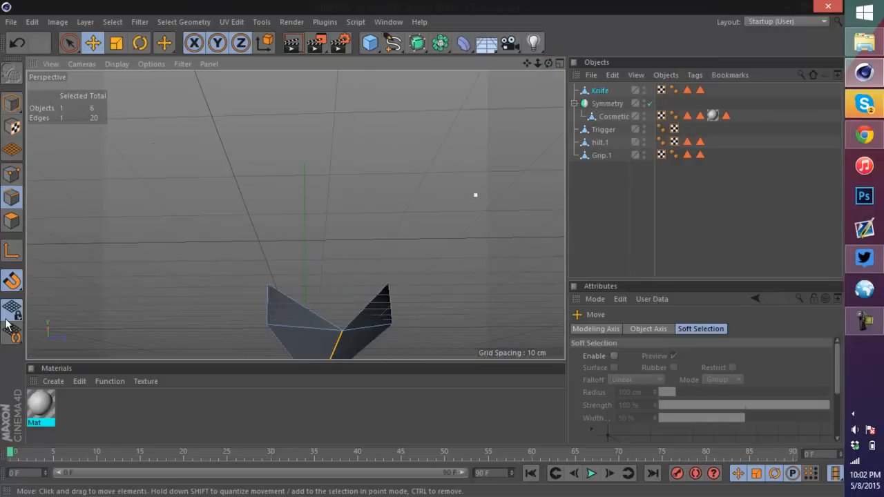
mouse_move(513, 121)
left_mouse_down("alt")
mouse_move(511, 187)
mouse_move(570, 200)
left_mouse_up("alt")
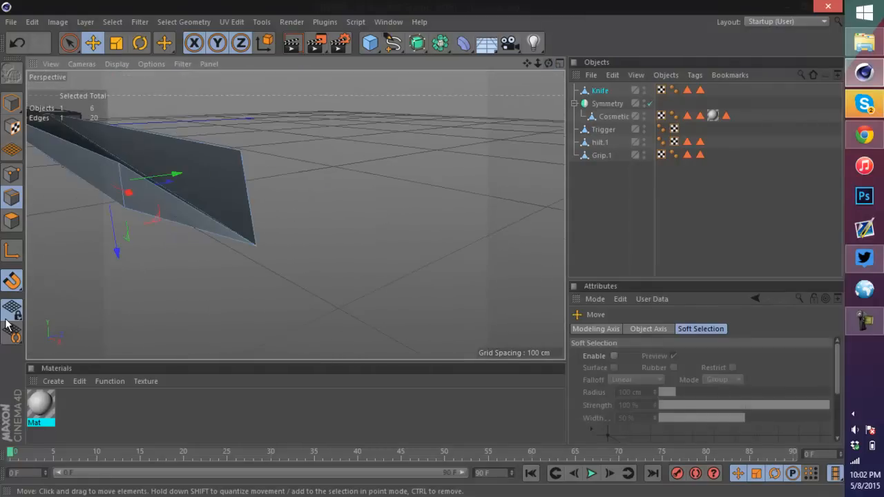
scroll(372, 180, "down", 2)
scroll(244, 164, "up", 5)
scroll(375, 219, "down", 5)
scroll(379, 219, "up", 4)
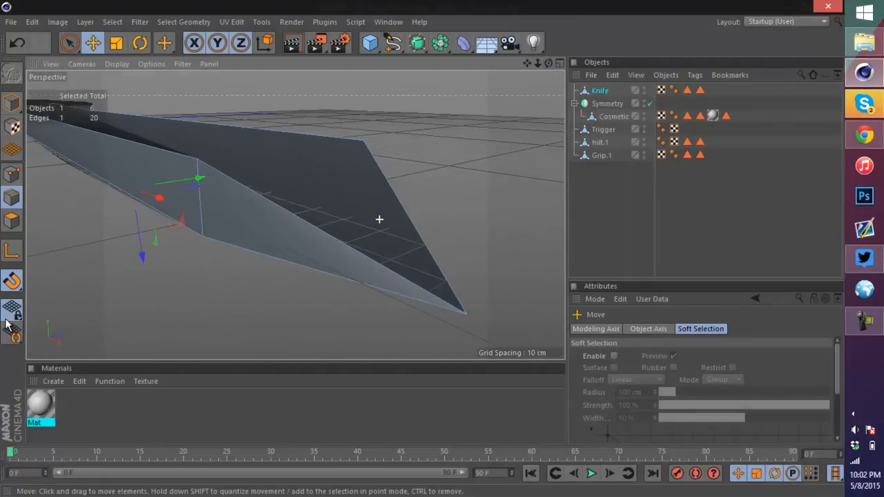
scroll(379, 220, "down", 2)
mouse_move(295, 214)
left_mouse_down("alt")
mouse_move(172, 196)
mouse_move(166, 204)
left_mouse_up("alt")
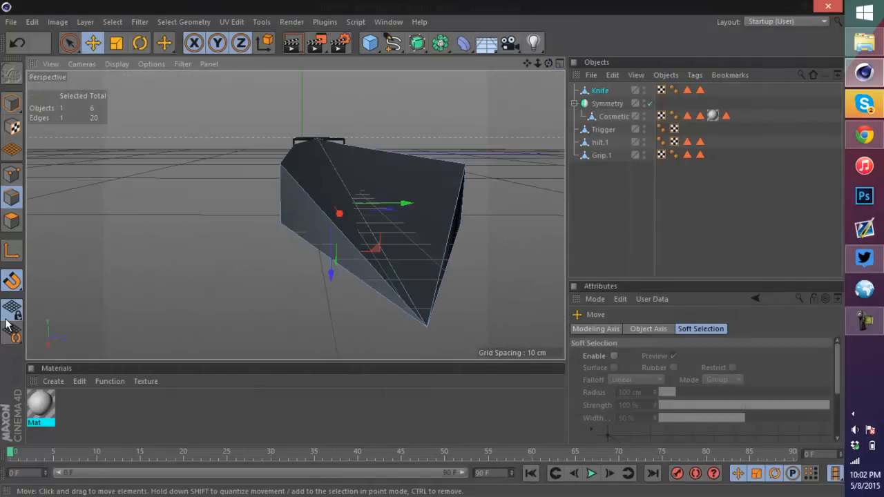
scroll(398, 338, "up", 3)
key("ctrl+z")
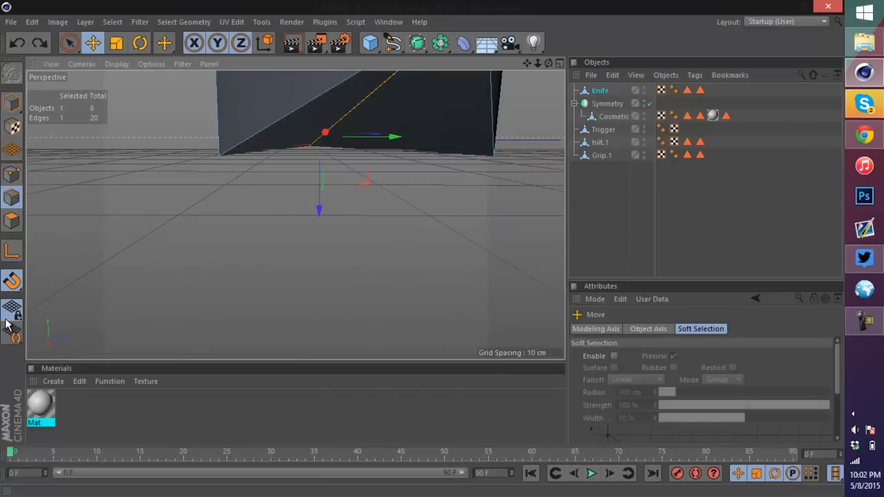
Step: Add a new point on an edge of the blade tip with Create Point
mouse_move(527, 63)
left_mouse_down()
mouse_move(498, 122)
mouse_move(485, 129)
left_mouse_up()
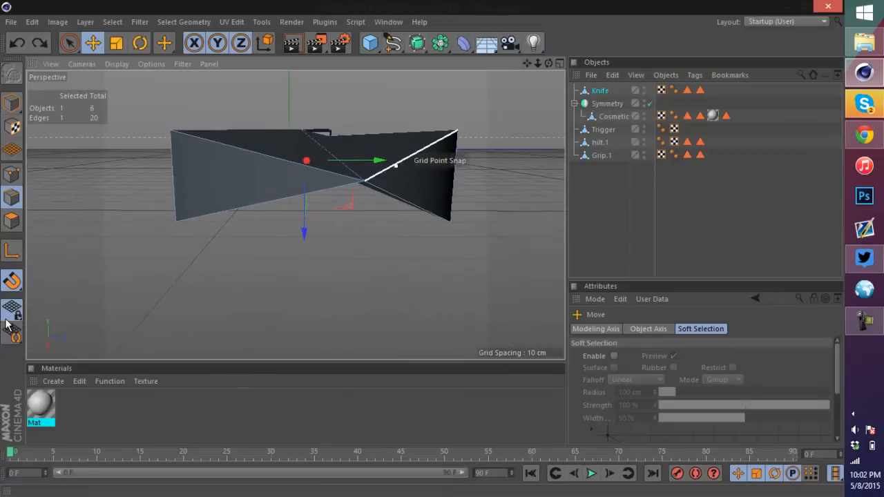
right_click(359, 181)
left_click(395, 177)
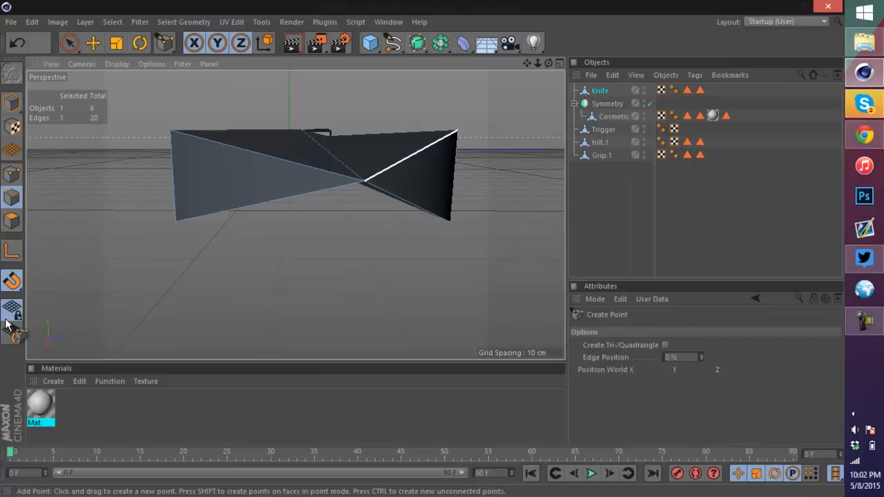
scroll(362, 183, "up", 4)
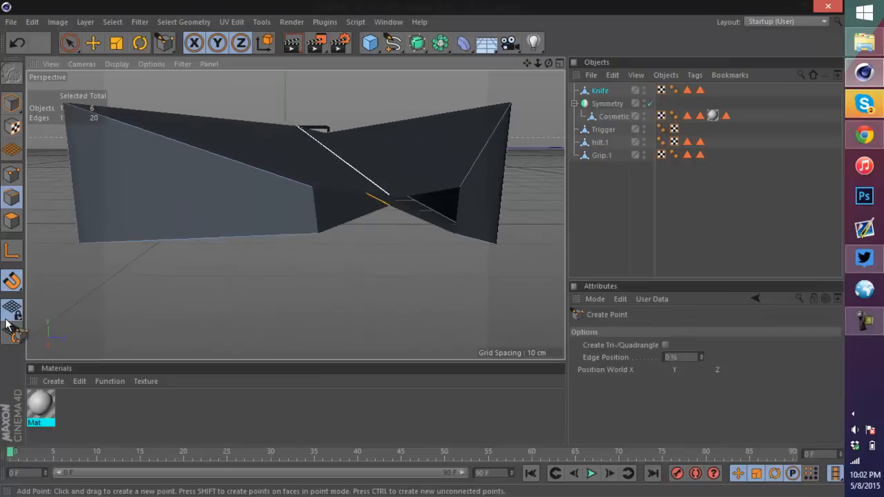
left_click(366, 177)
scroll(295, 215, "up", 8)
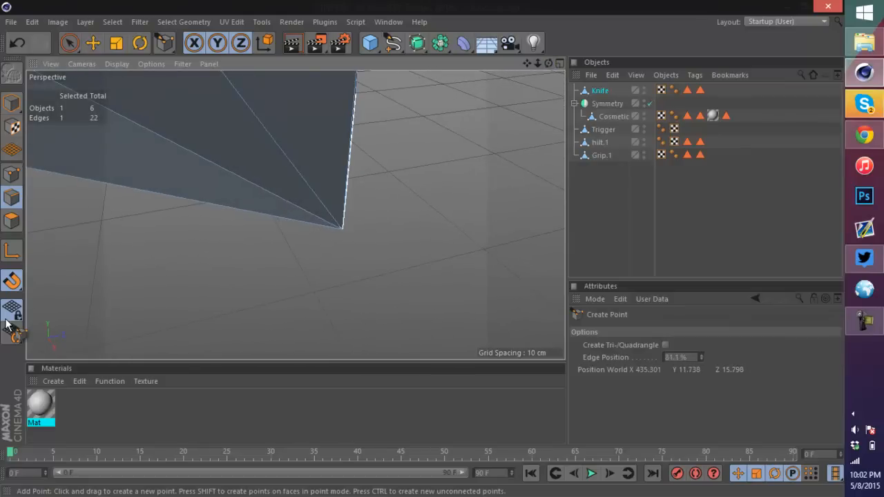
Step: Create additional points at the blade tip's lower corner and move one of them downward
key("e")
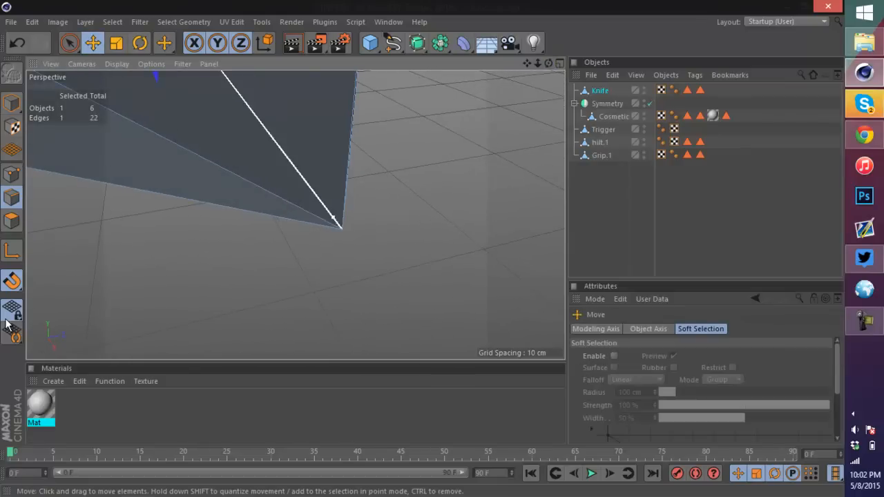
left_click(343, 227)
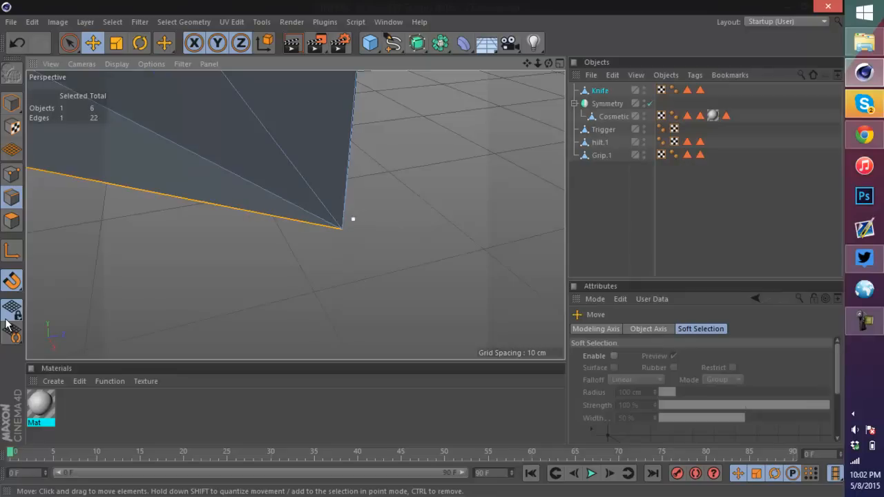
left_click(12, 174)
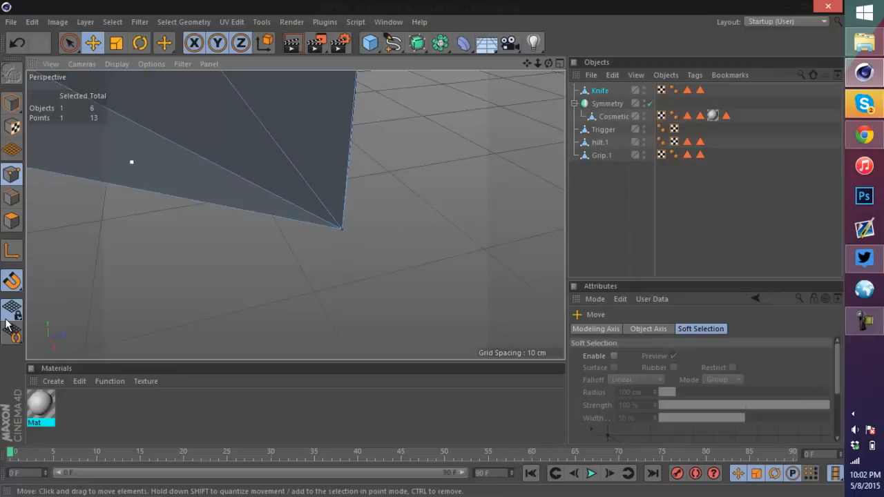
left_click_drag(348, 162, 349, 131)
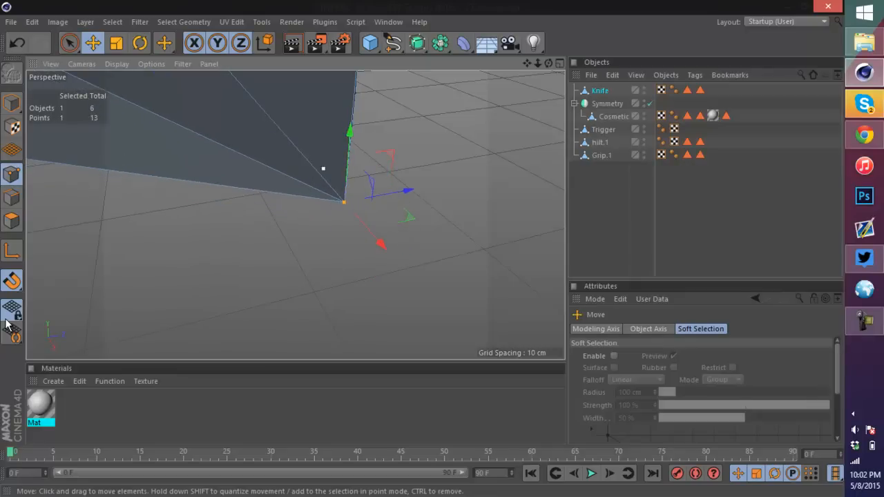
right_click(319, 204)
left_click(345, 208)
right_click(345, 203)
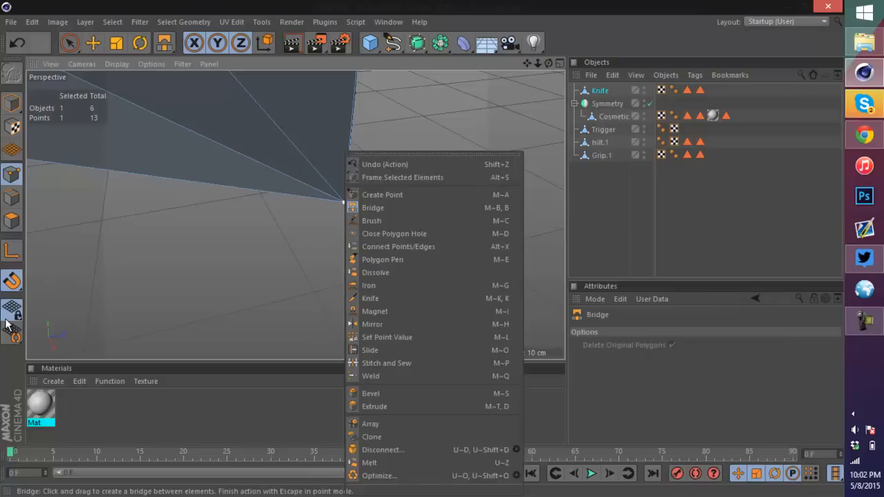
left_click(355, 195)
left_click(343, 201)
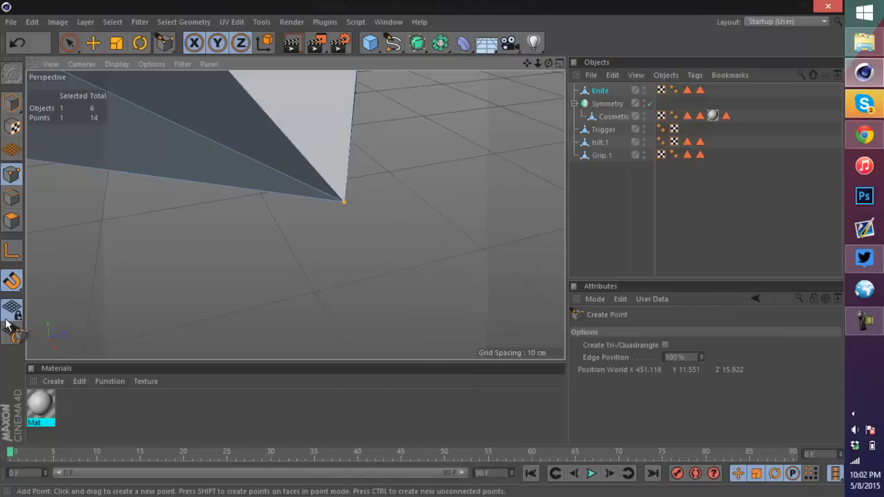
left_click(343, 201)
left_click(343, 201)
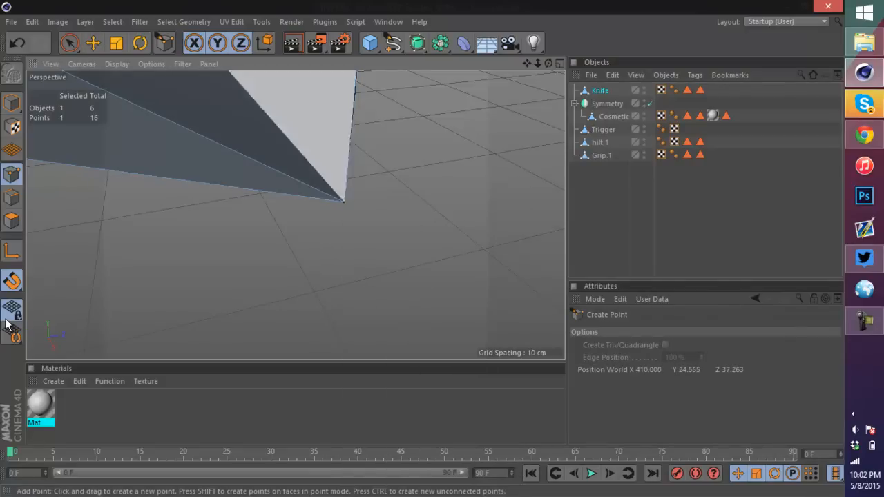
key("e")
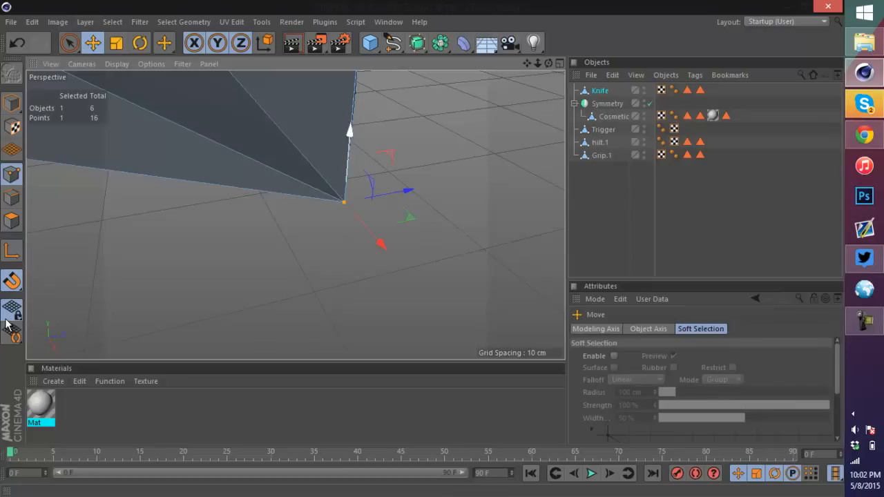
mouse_move(350, 131)
left_mouse_down()
mouse_move(346, 171)
mouse_move(347, 164)
left_mouse_up()
left_click(343, 201)
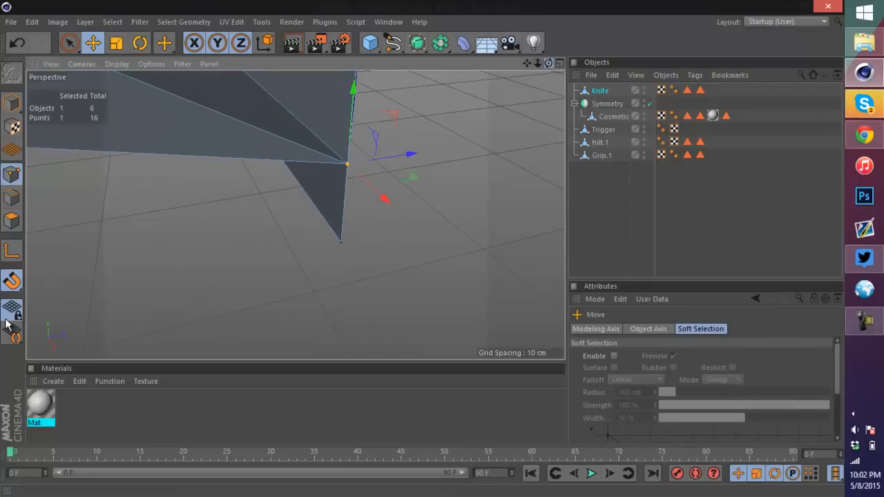
mouse_move(549, 63)
left_mouse_down()
mouse_move(493, 41)
mouse_move(549, 47)
left_mouse_up()
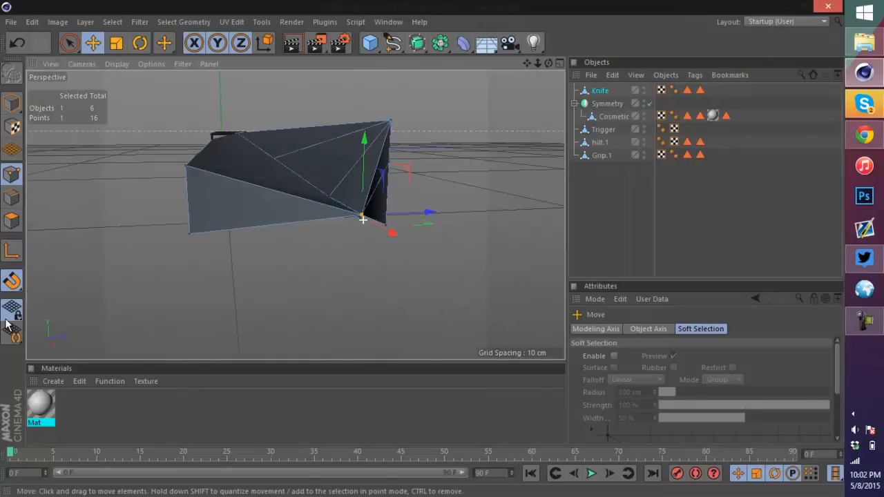
Step: Undo the recent point creations and moves on the blade tip
key("ctrl+z")
key("ctrl+z")
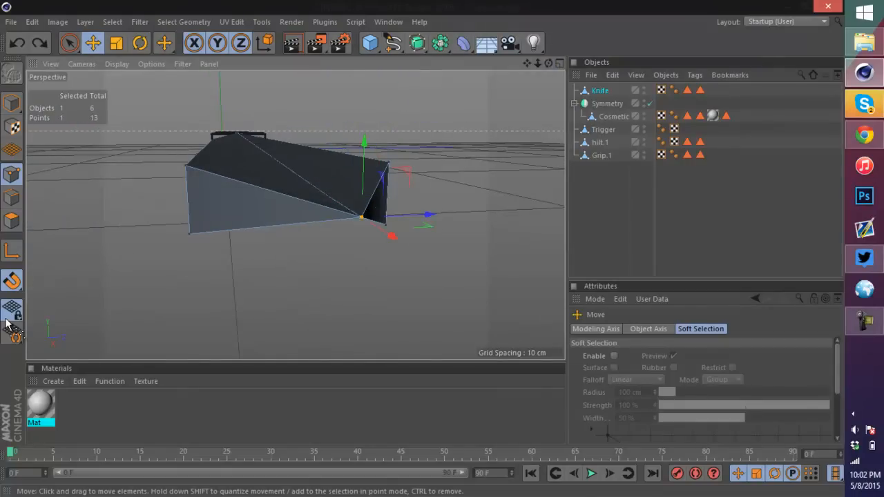
key("ctrl+z")
key("ctrl+z")
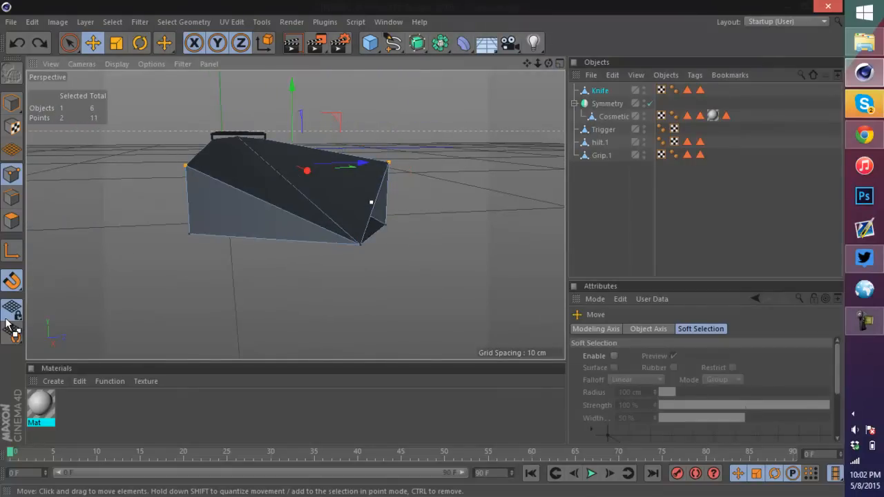
key("ctrl+z")
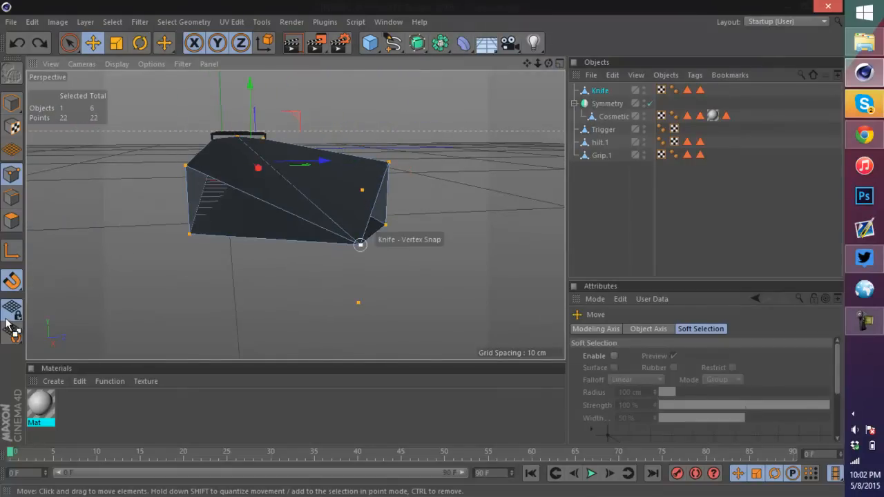
key("ctrl+z")
Step: Switch to edge mode and select the center ridge edge of the blade tip, then an adjacent top edge
left_click_drag(362, 171, 310, 166)
mouse_move(295, 214)
left_mouse_down("alt")
mouse_move(255, 206)
mouse_move(231, 176)
mouse_move(294, 146)
mouse_move(297, 207)
left_mouse_up("alt")
left_click(12, 198)
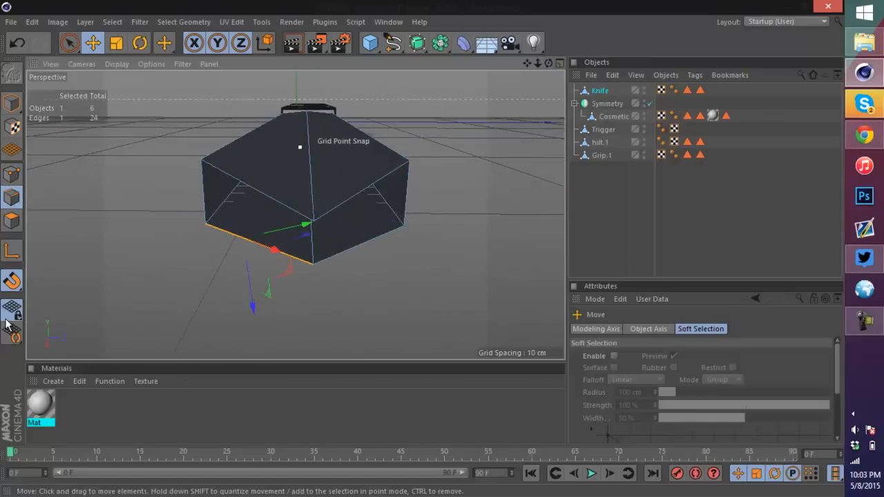
left_click(312, 135)
left_click_drag(308, 131, 307, 114)
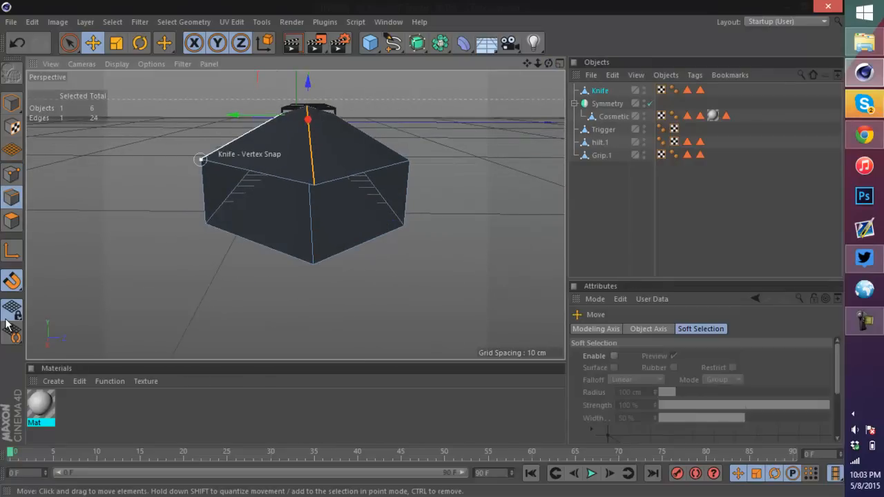
left_click(218, 163)
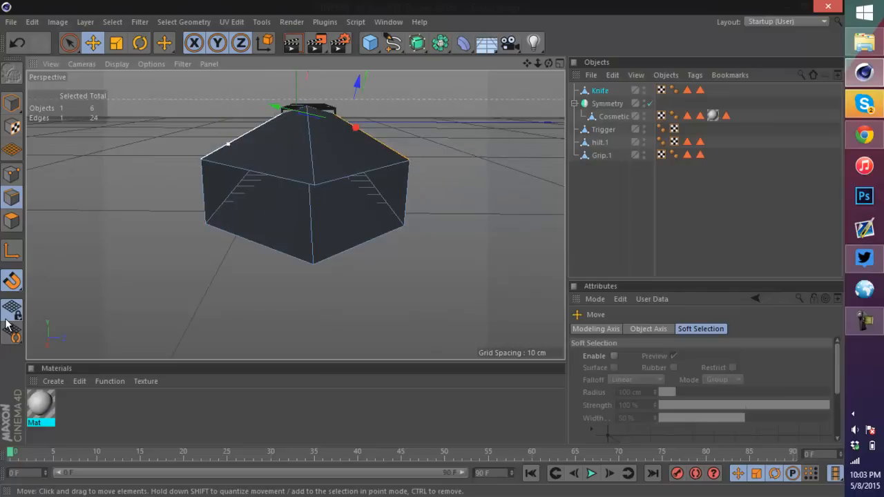
Step: In point mode, select the blade tip's two upper side corners and move them about 1.1 cm
left_click(11, 173)
left_click(201, 159)
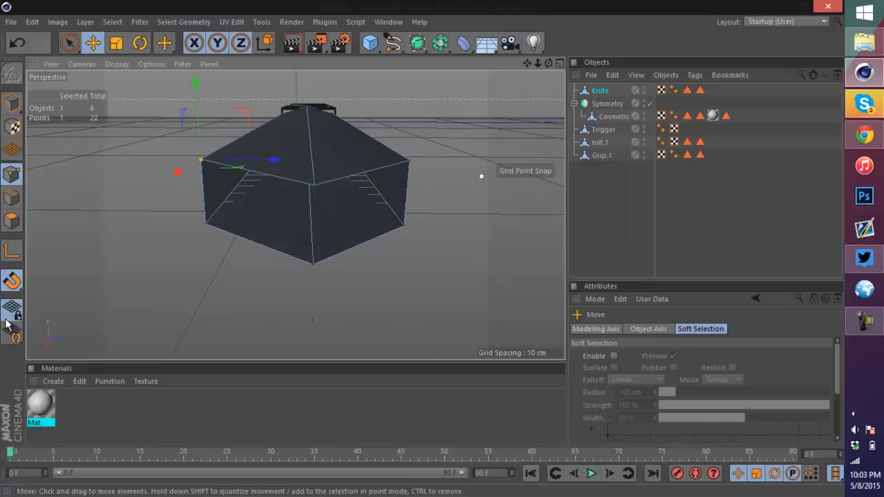
left_click(409, 159, "shift")
left_click_drag(304, 160, 304, 176)
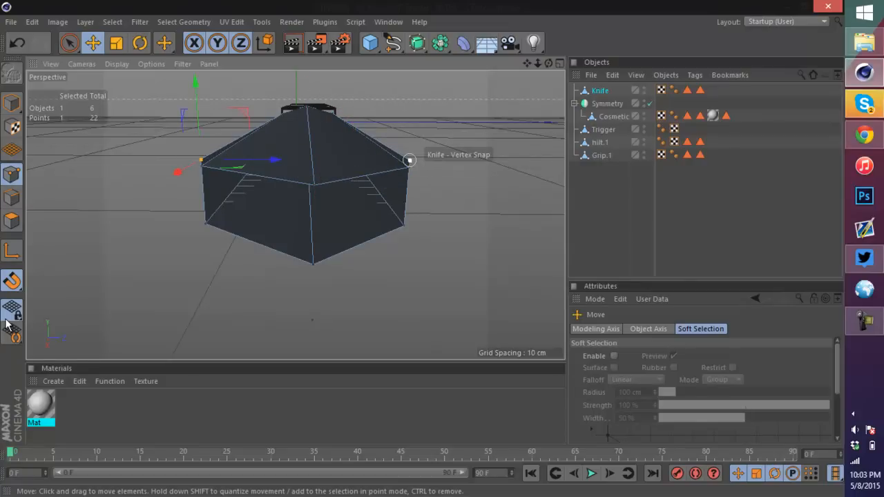
left_click(409, 160, "shift")
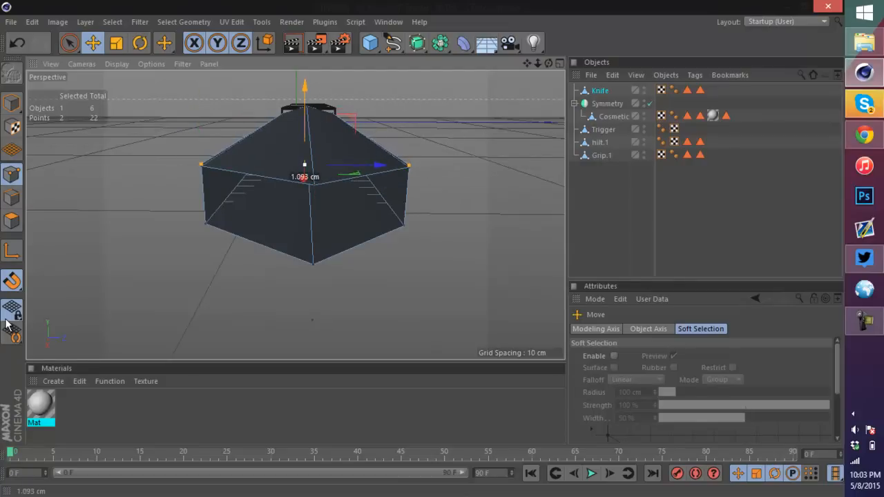
left_click_drag(305, 167, 304, 168)
left_click_drag(404, 226, 406, 225)
key("ctrl+z")
Step: Move the blade tip's two lower side corners about 1.6 cm and its front center point about 1.1 cm
left_click(403, 226)
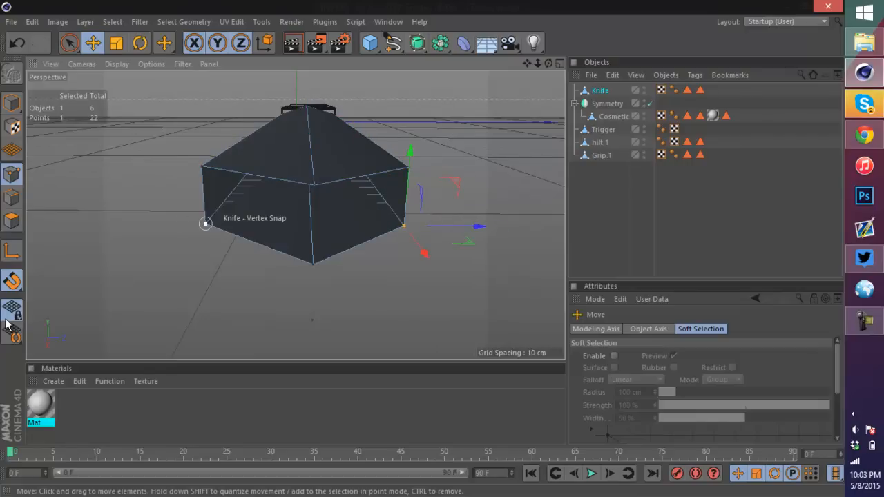
left_click_drag(304, 159, 304, 150)
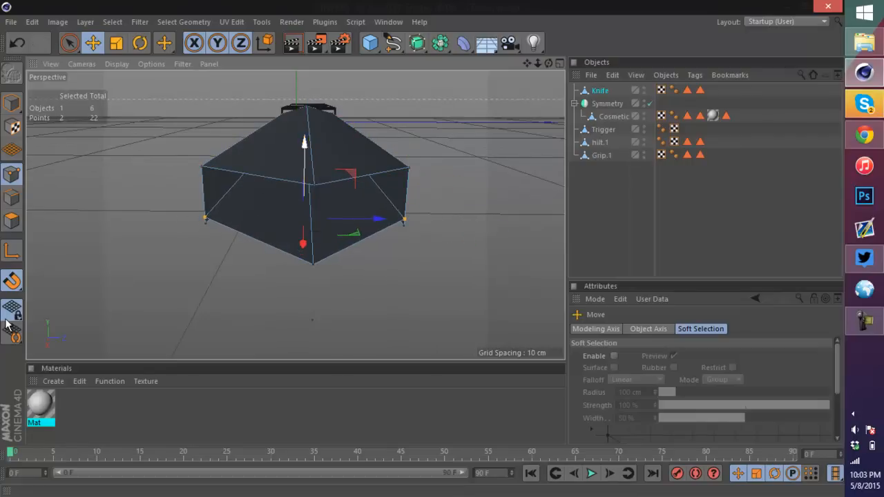
left_click(403, 223, "shift")
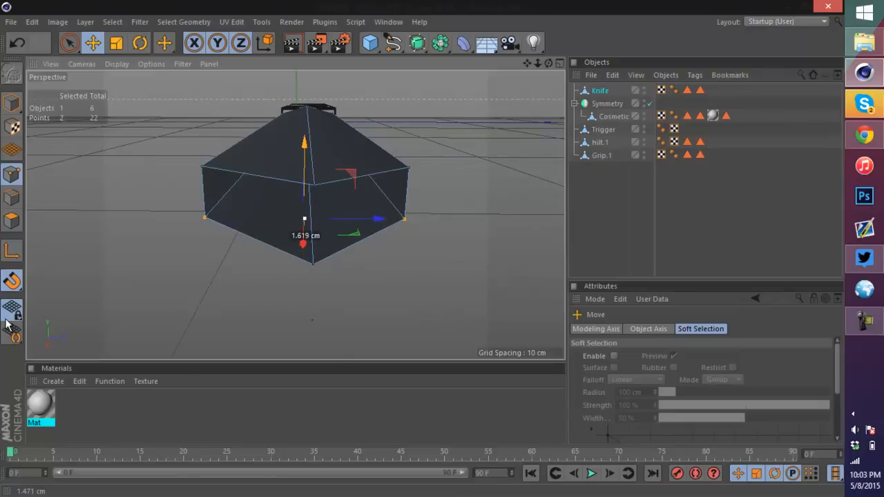
left_click_drag(305, 144, 304, 142)
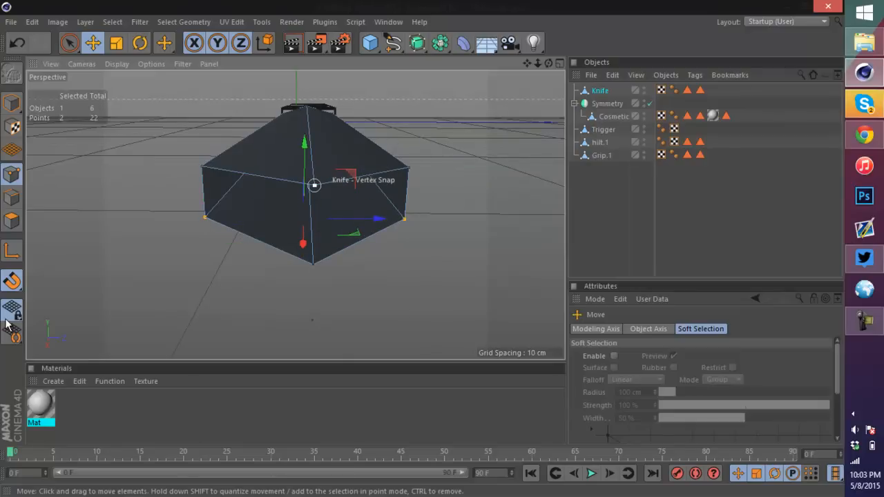
left_click_drag(323, 127, 322, 133)
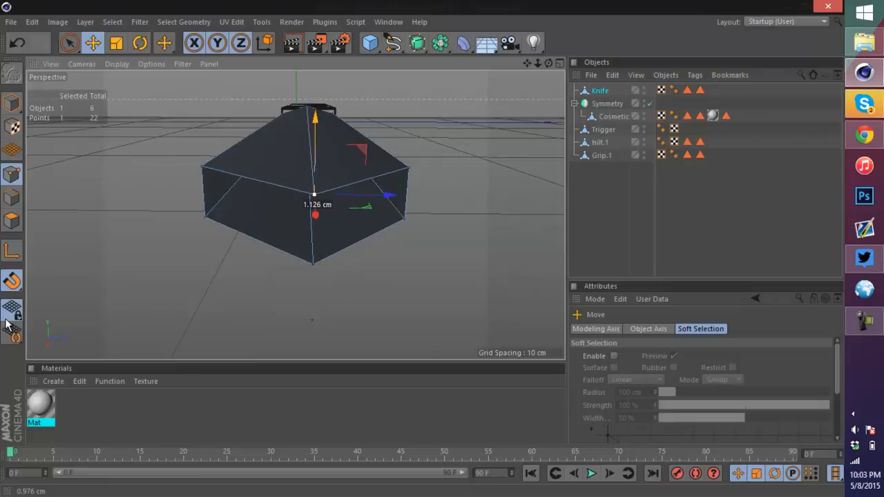
Step: Orbit and zoom around the blade to inspect the reshaped tip from several angles
scroll(295, 215, "up", 6)
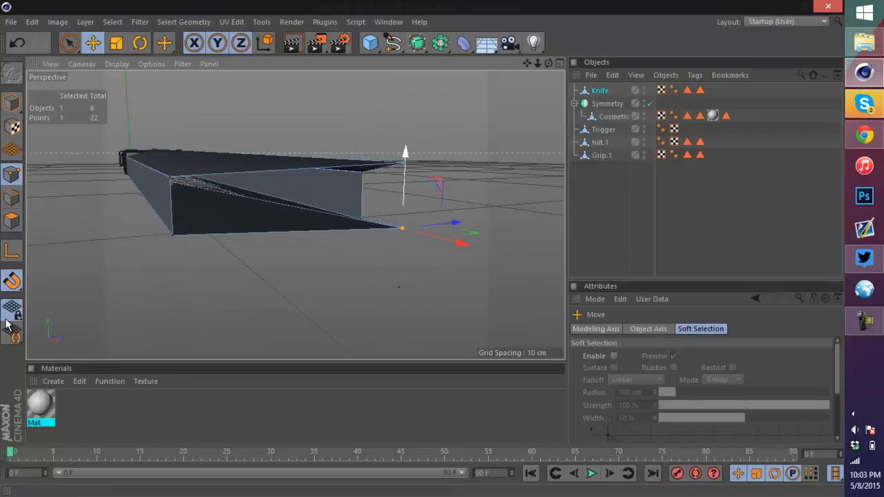
scroll(413, 160, "up", 3)
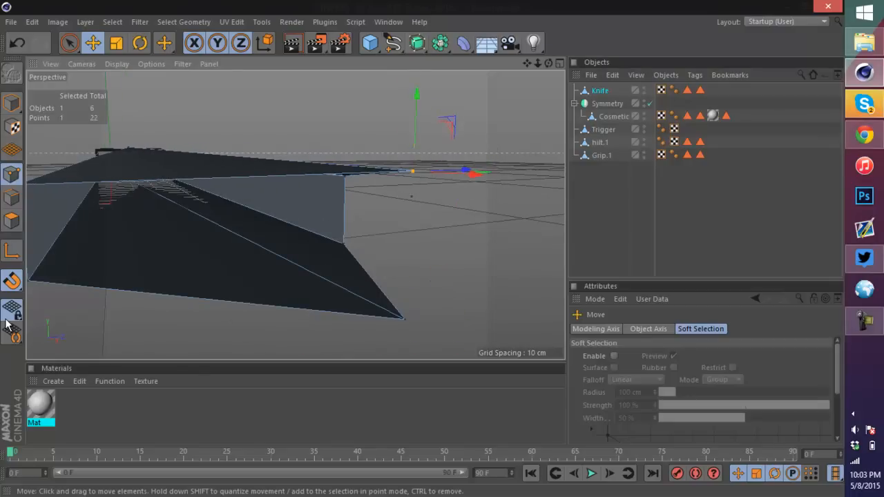
scroll(387, 146, "down", 3)
left_click_drag(391, 219, 293, 204, "alt")
left_click(11, 198)
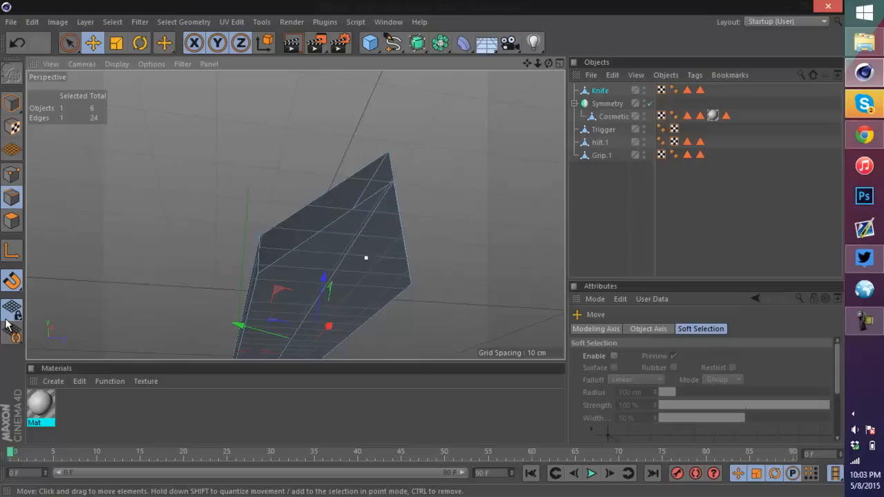
scroll(337, 307, "down", 5)
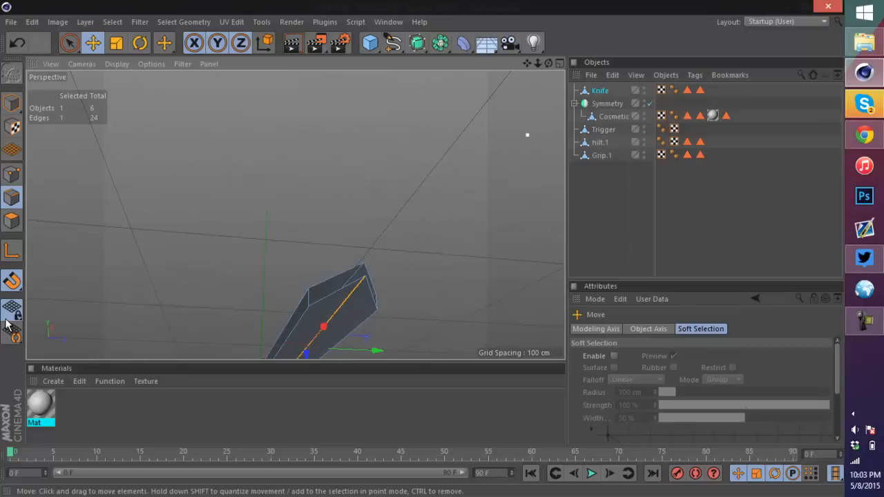
mouse_move(294, 194)
left_mouse_down("alt")
mouse_move(294, 215)
mouse_move(406, 242)
left_mouse_up("alt")
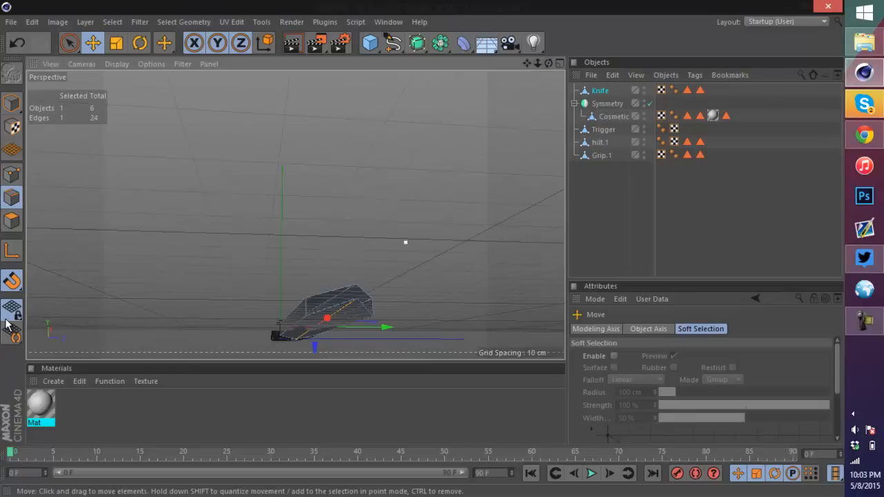
scroll(327, 337, "up", 5)
left_click_drag(305, 323, 301, 243)
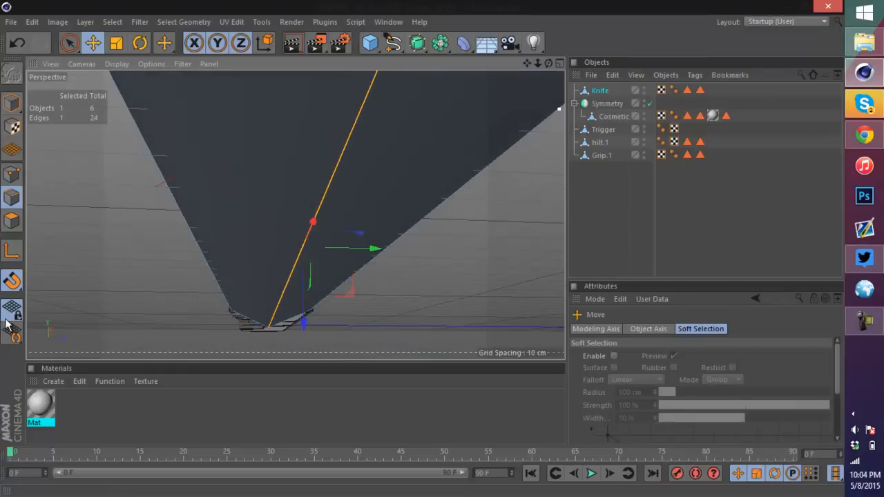
left_click_drag(548, 62, 425, 63)
scroll(132, 216, "up", 6)
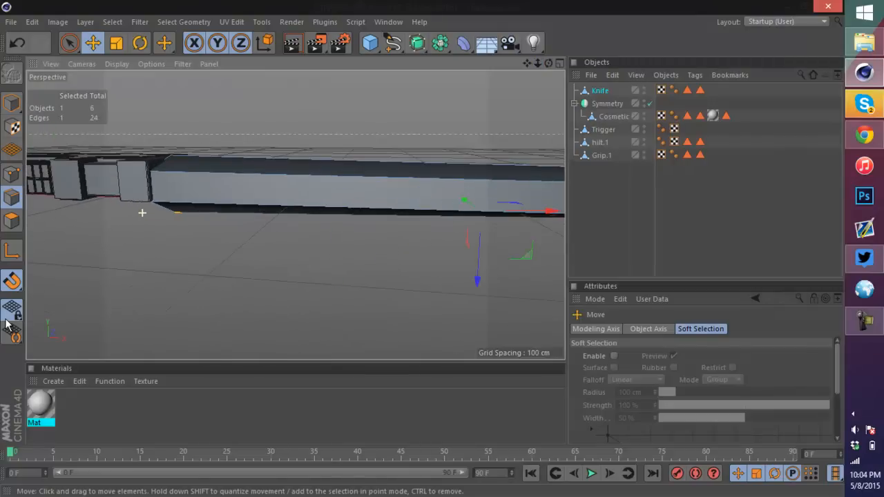
scroll(142, 212, "up", 2)
left_click_drag(548, 63, 656, 64)
left_click_drag(232, 290, 235, 238)
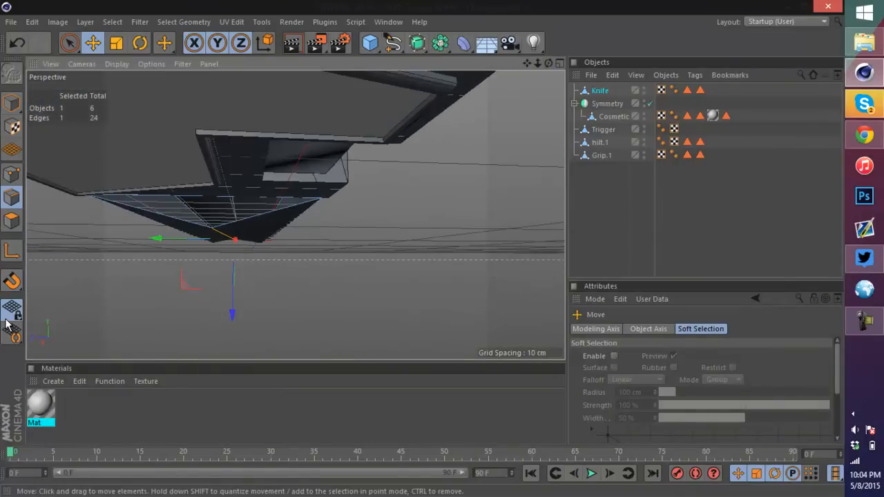
left_click_drag(232, 297, 232, 290)
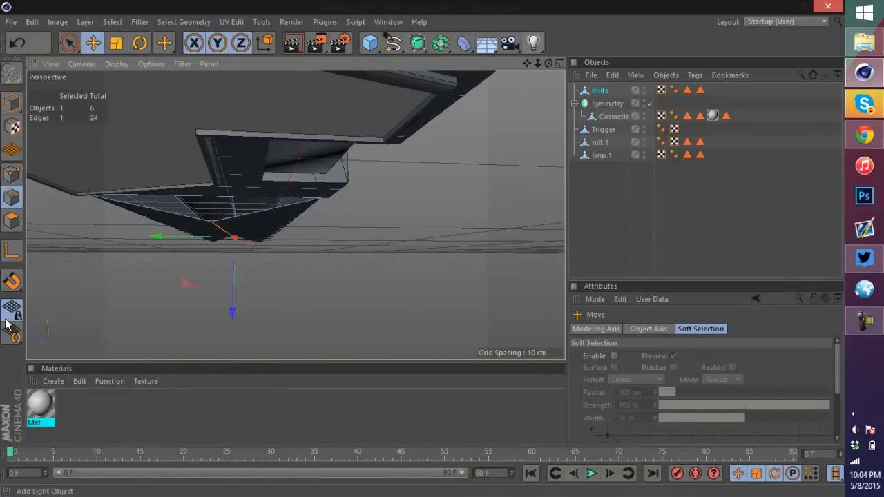
left_click_drag(276, 207, 295, 215, "alt")
right_click_drag(294, 215, 295, 215, "alt")
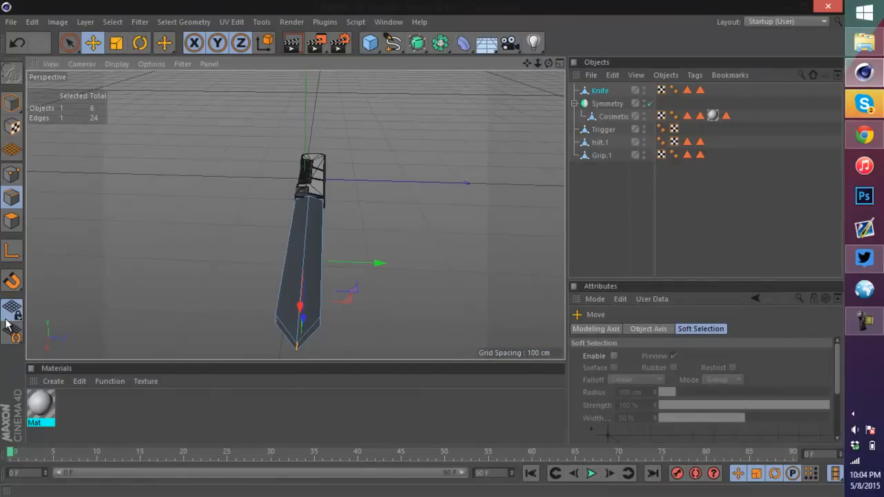
left_click_drag(295, 215, 294, 215, "alt")
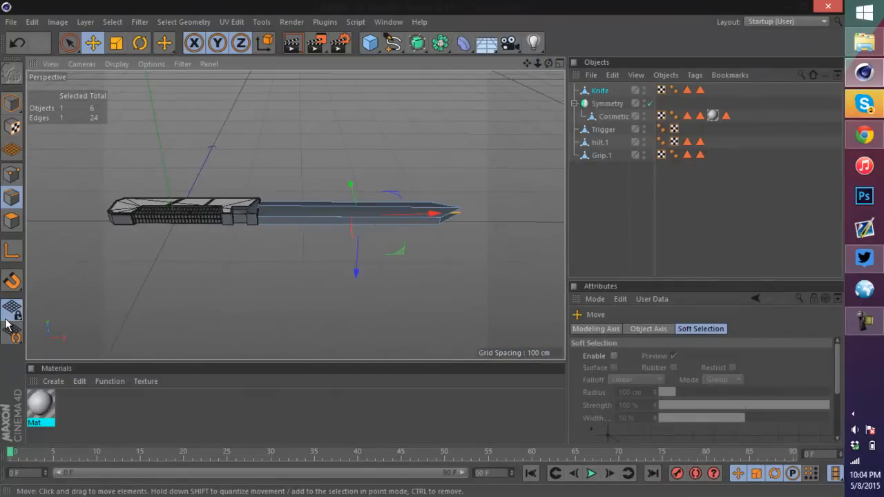
scroll(367, 219, "up", 4)
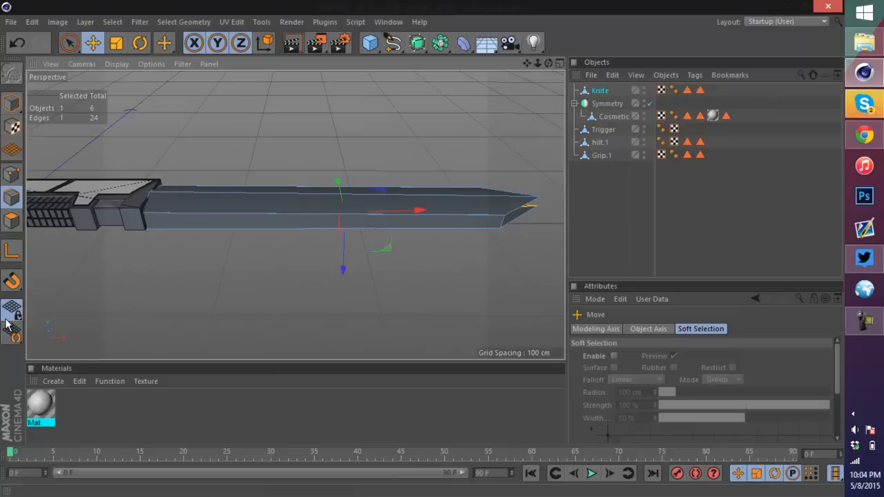
left_click_drag(295, 214, 295, 215, "alt")
scroll(423, 190, "up", 4)
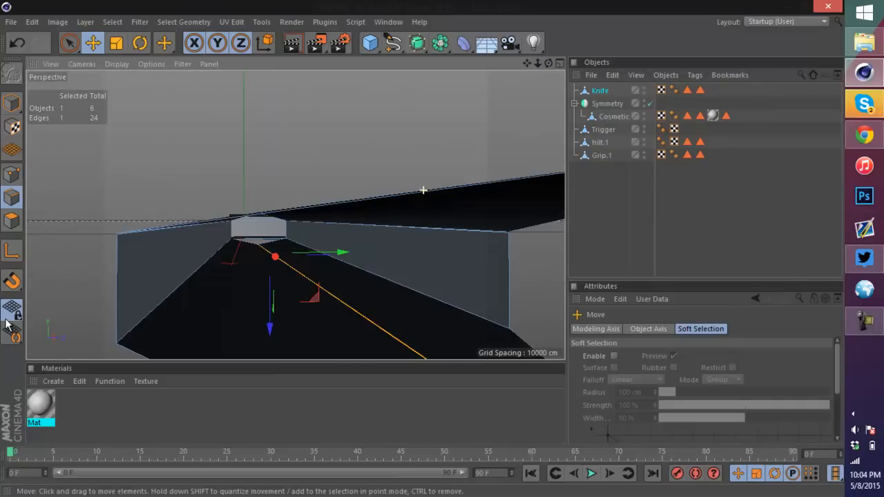
scroll(423, 190, "down", 3)
Step: Close the open hole at the end of the blade tip with Close Polygon Hole
right_click(507, 135)
left_click(545, 215)
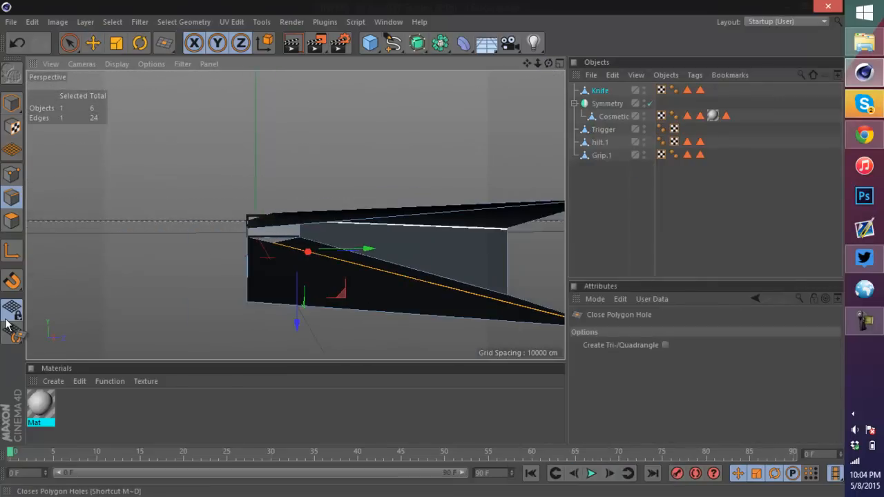
left_click(12, 220)
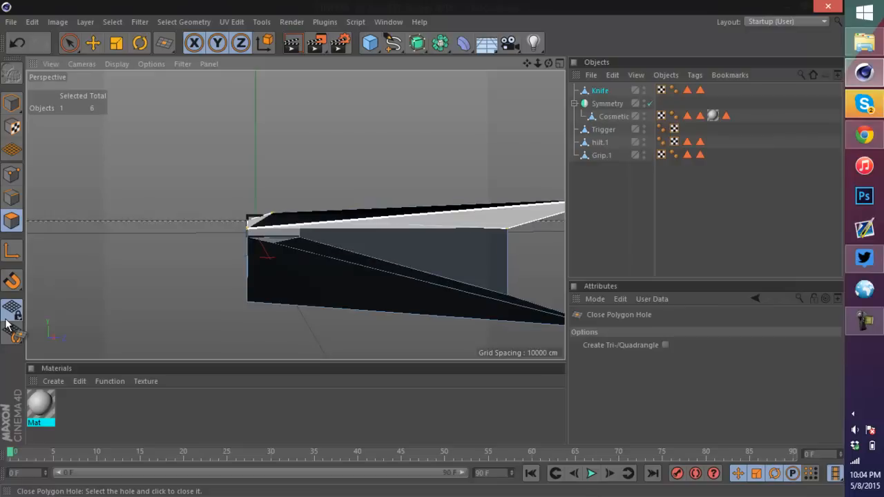
left_click_drag(271, 266, 270, 235, "alt")
Step: In edge mode, connect the selected edges and add a point on the blade tip's top edge with Create Point
left_click(12, 198)
right_click(237, 235)
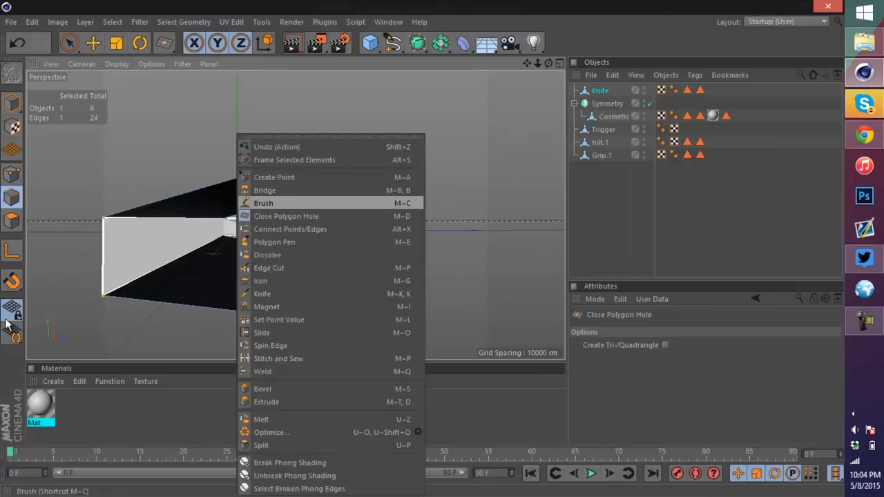
left_click(274, 176)
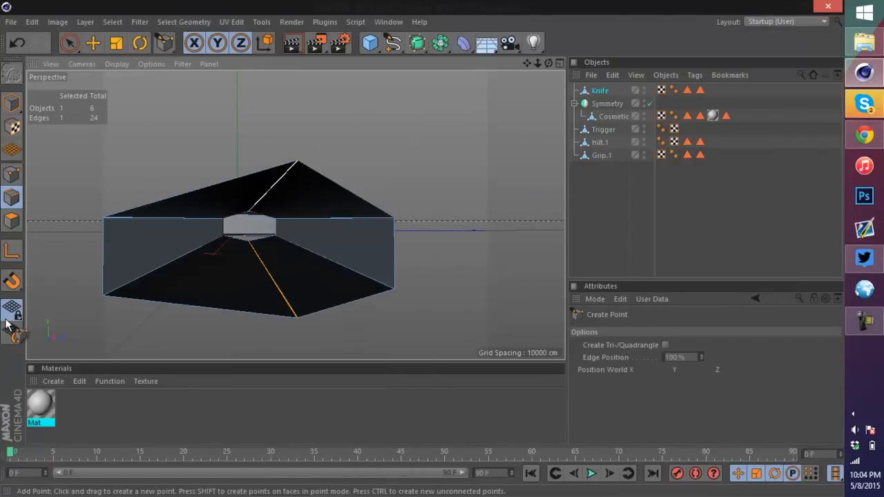
right_click(297, 167)
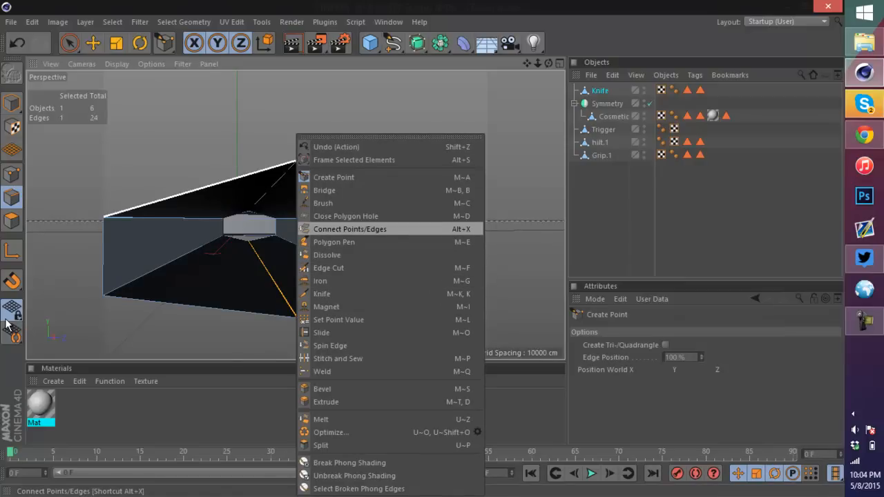
left_click(349, 229)
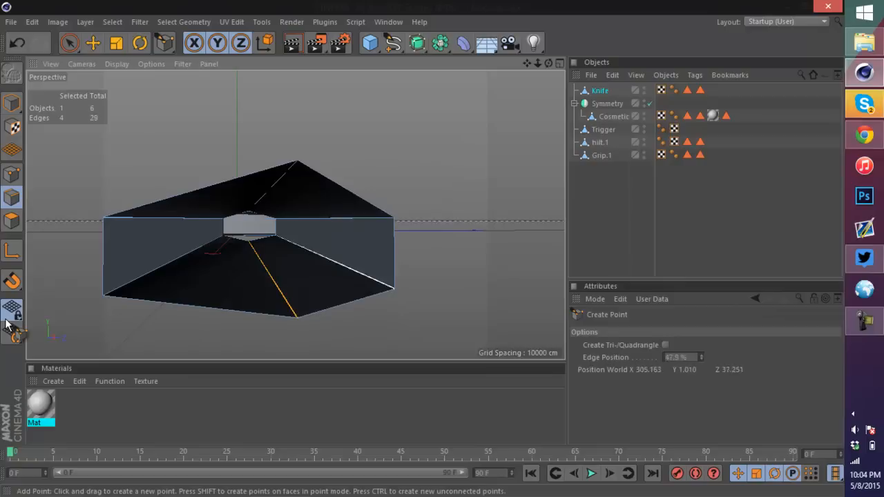
left_click(294, 165)
Step: Try welding the selected points at the blade tip's apex, then undo the weld
right_click(296, 166)
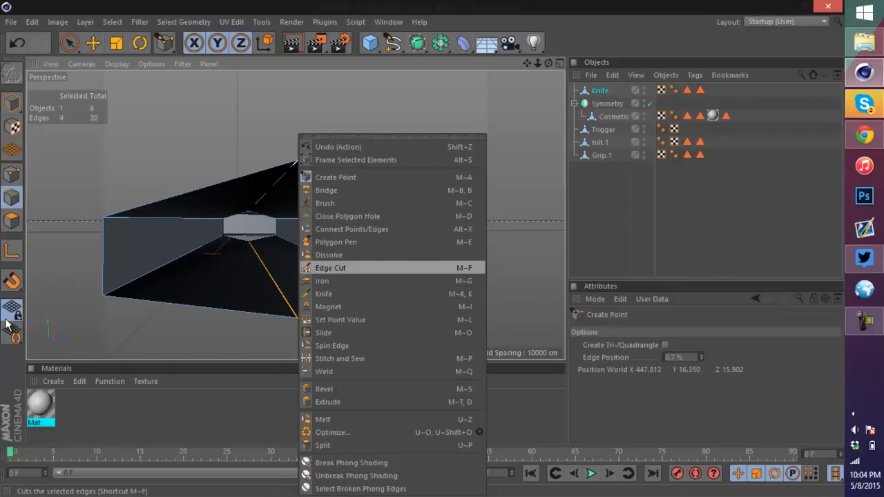
key("Down")
key("Down")
key("Down")
key("Down")
key("Down")
key("Down")
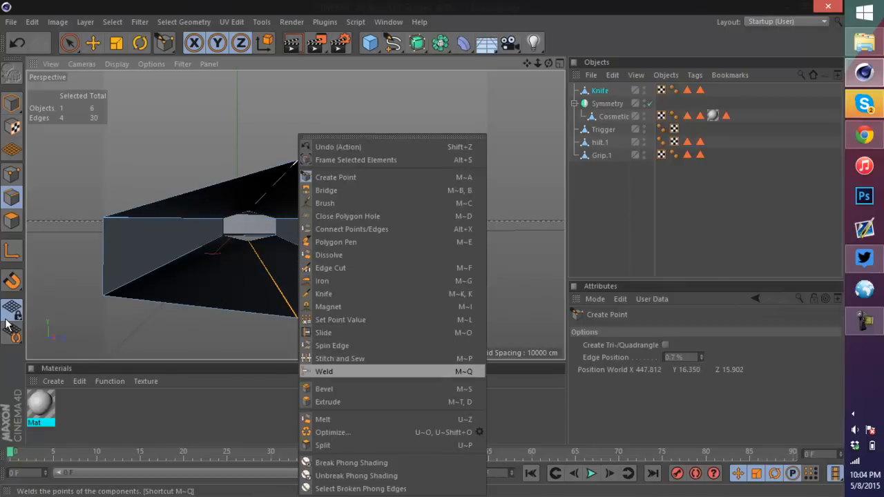
key("Return")
left_click(298, 162)
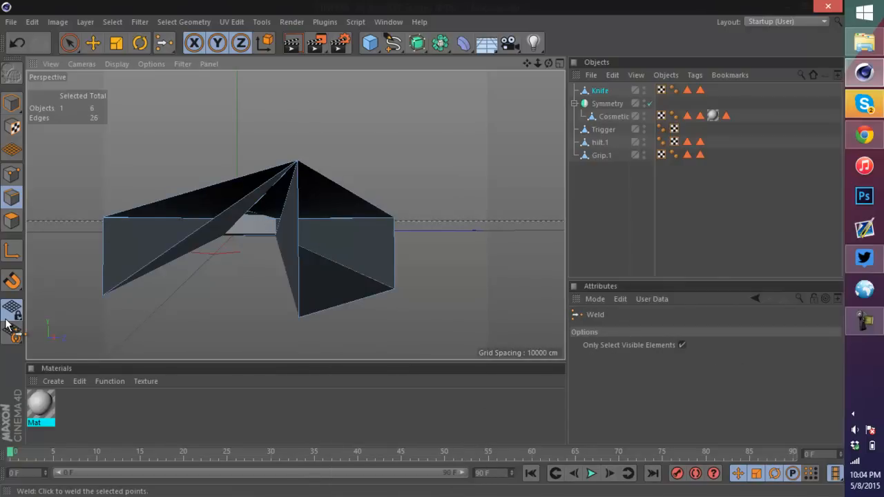
left_click_drag(295, 215, 297, 242, "alt")
key("ctrl+z")
Step: Pick the Bridge tool and undo the last two operations on the blade tip
right_click(291, 208)
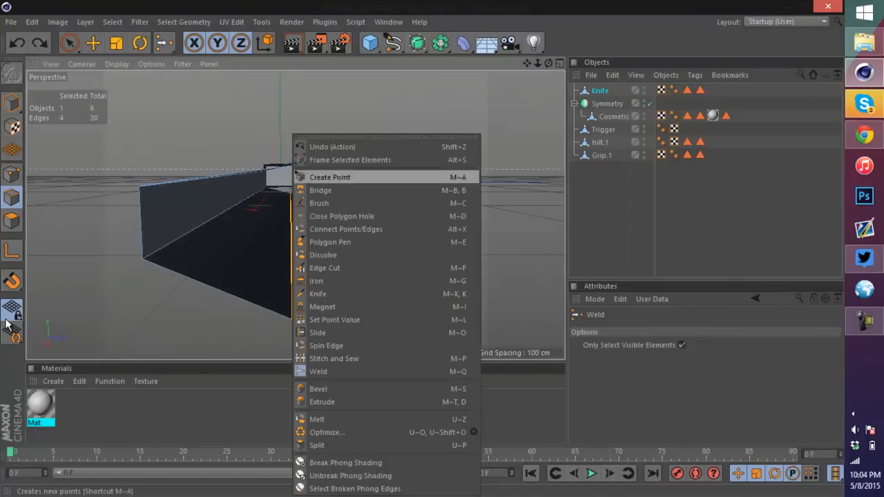
left_click(322, 191)
left_click_drag(6, 319, 5, 320)
scroll(5, 320, "down", 4)
key("ctrl+z")
key("ctrl+z")
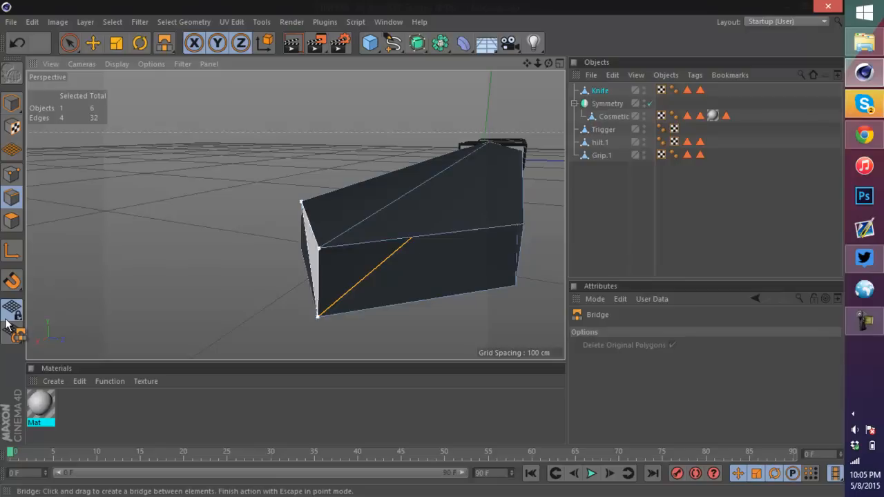
left_click_drag(318, 280, 480, 275)
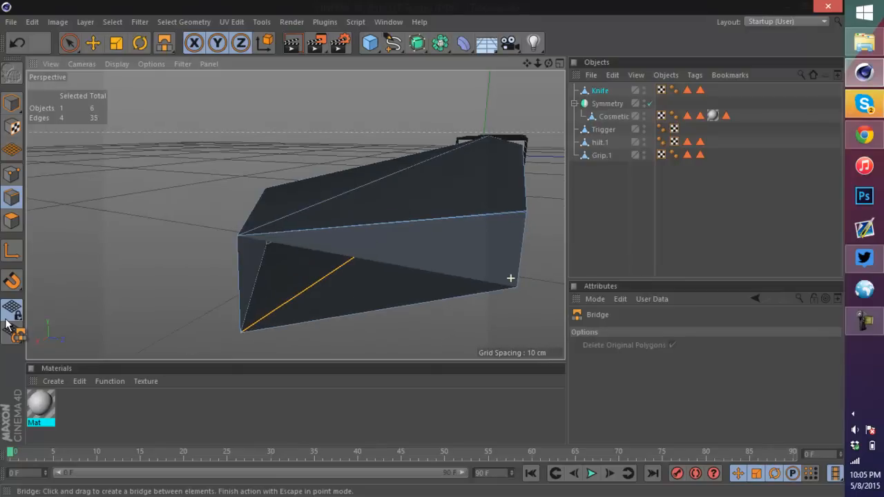
right_click(510, 278)
left_click(546, 144)
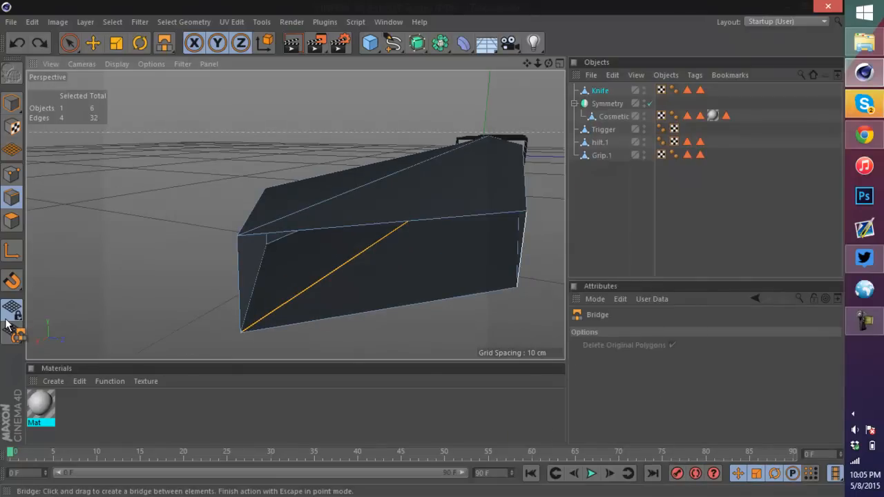
Step: Bridge the open side edges at the blade tip and pick the Close Polygon Hole tool
left_click_drag(484, 215, 482, 293)
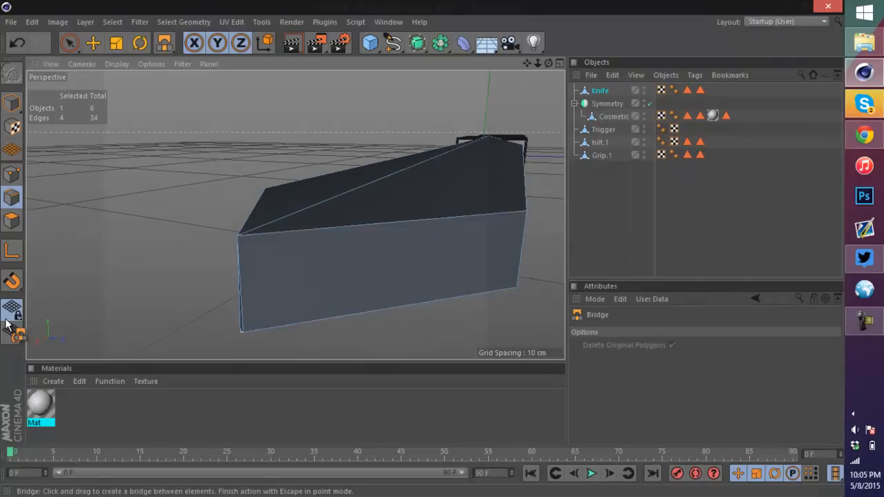
left_click_drag(387, 311, 281, 281, "alt")
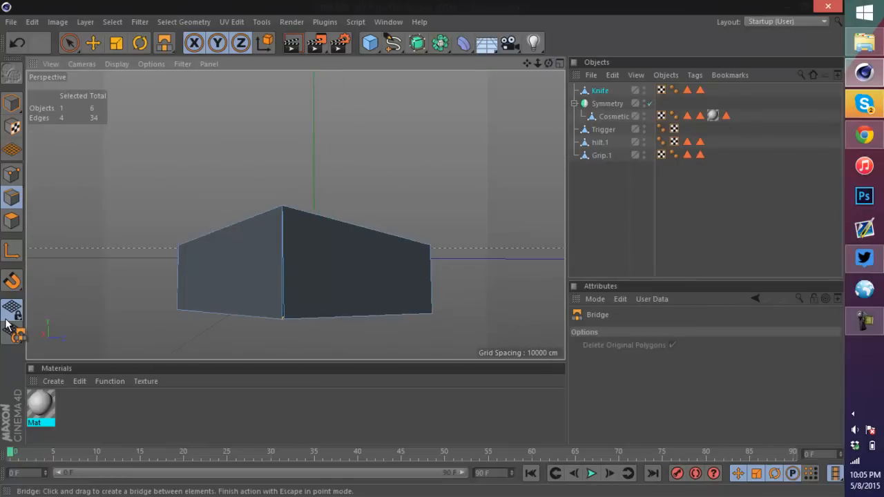
right_click(281, 281)
left_click(330, 216)
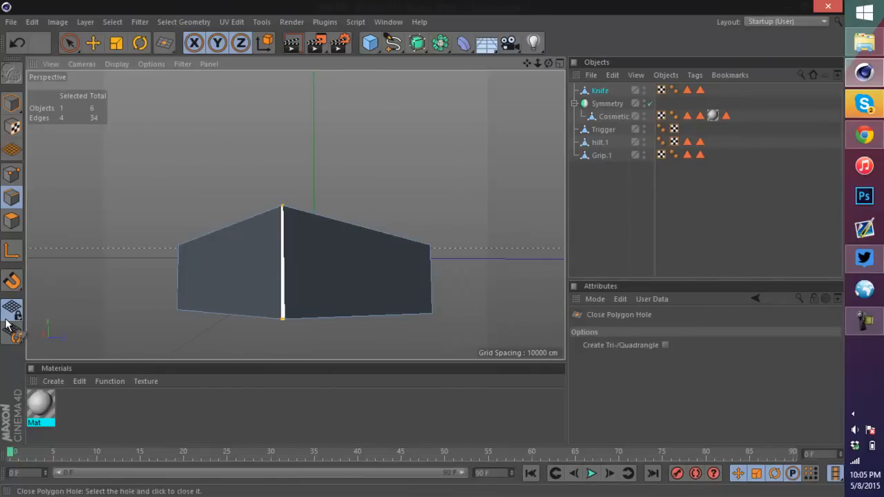
Step: In point mode, move the blade tip's corner points with the Move tool to straighten the tip edge
scroll(5, 324, "up", 2)
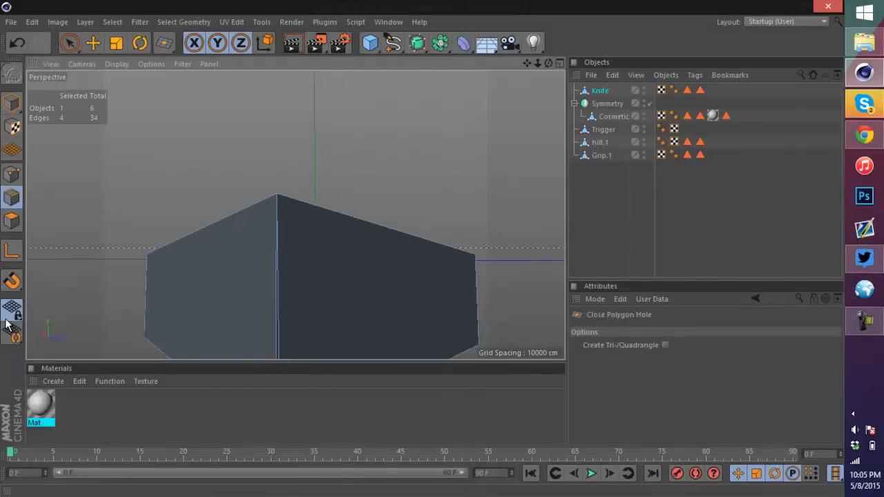
left_click_drag(295, 214, 386, 266, "alt")
scroll(220, 226, "down", 1)
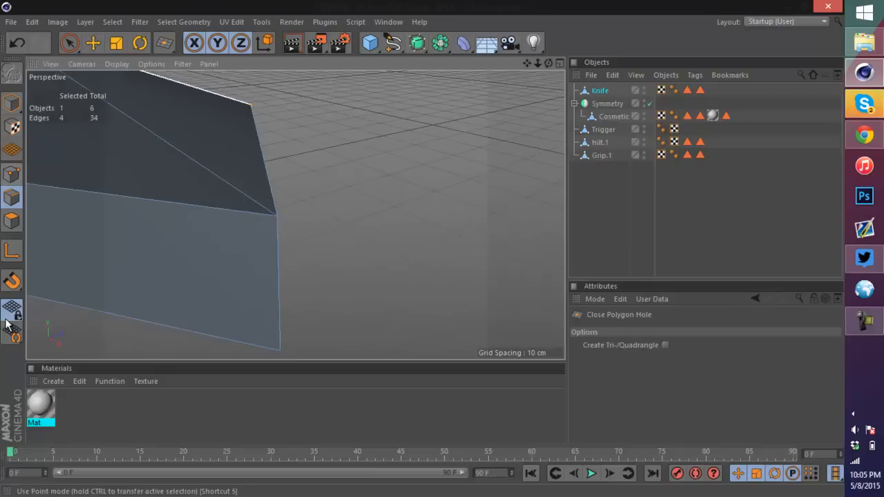
key("e")
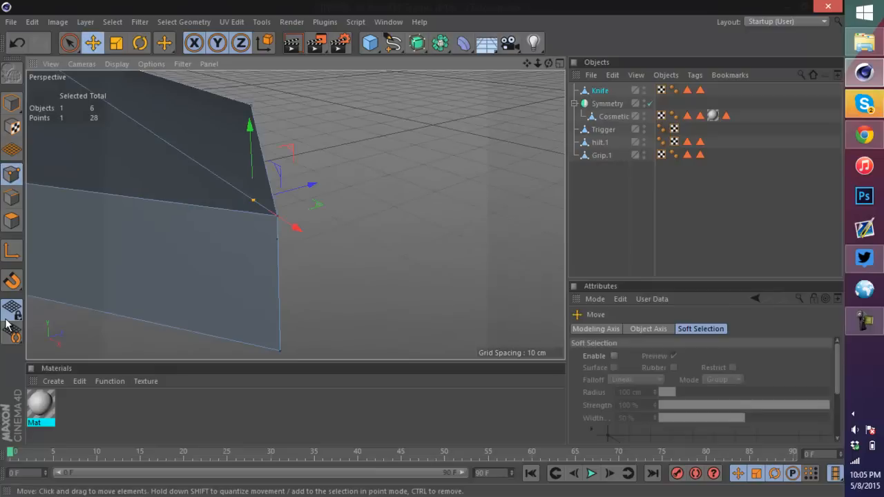
scroll(279, 215, "up", 2)
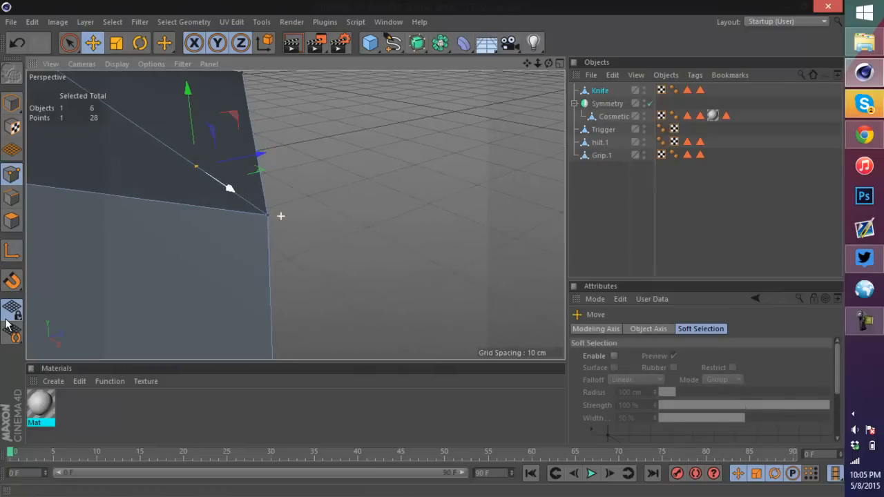
left_click(268, 215)
left_click_drag(265, 143, 265, 167)
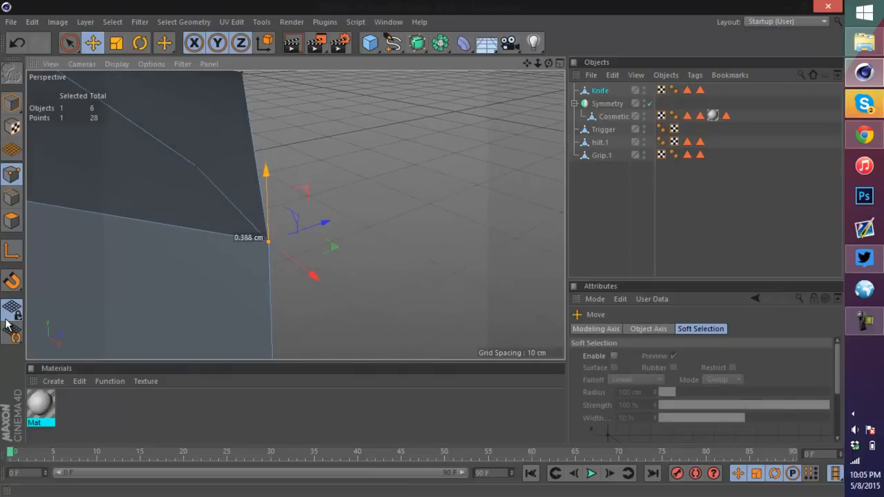
scroll(265, 166, "down", 2)
left_click(267, 236)
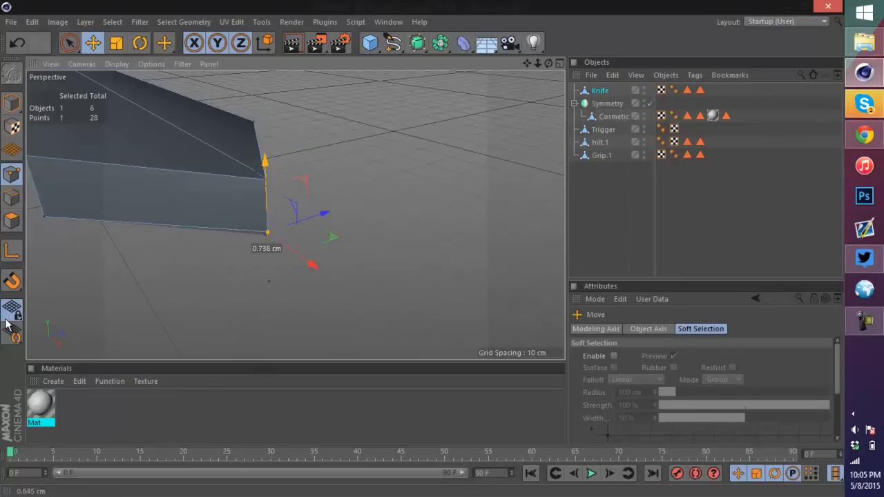
left_click_drag(265, 166, 265, 168)
left_click_drag(268, 230, 279, 181, "alt")
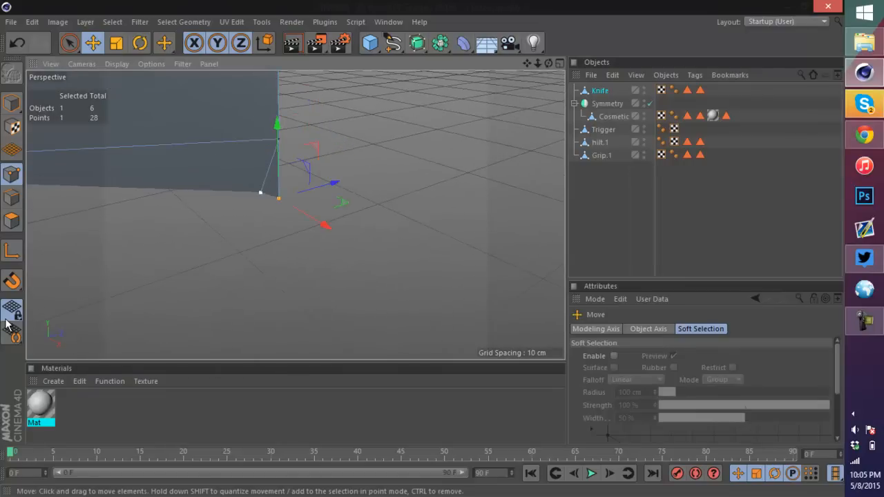
left_click_drag(267, 148, 268, 128)
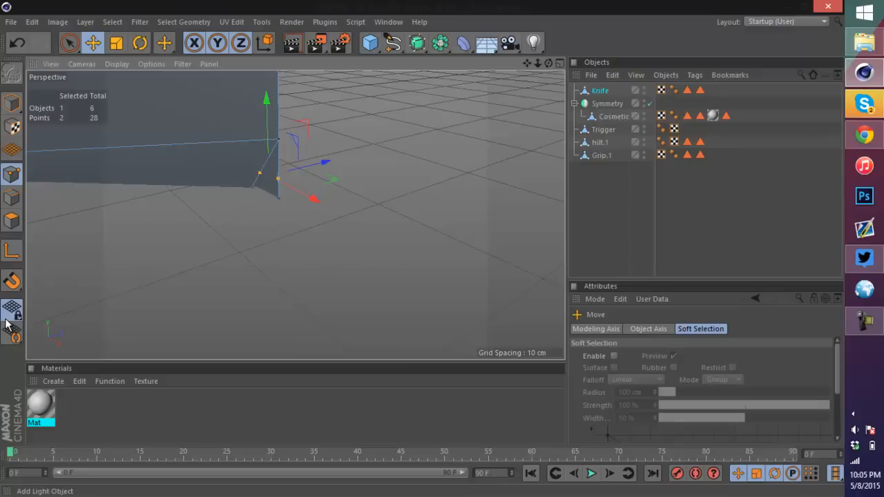
mouse_move(278, 178)
left_mouse_down("alt")
mouse_move(294, 213)
mouse_move(311, 184)
left_mouse_up("alt")
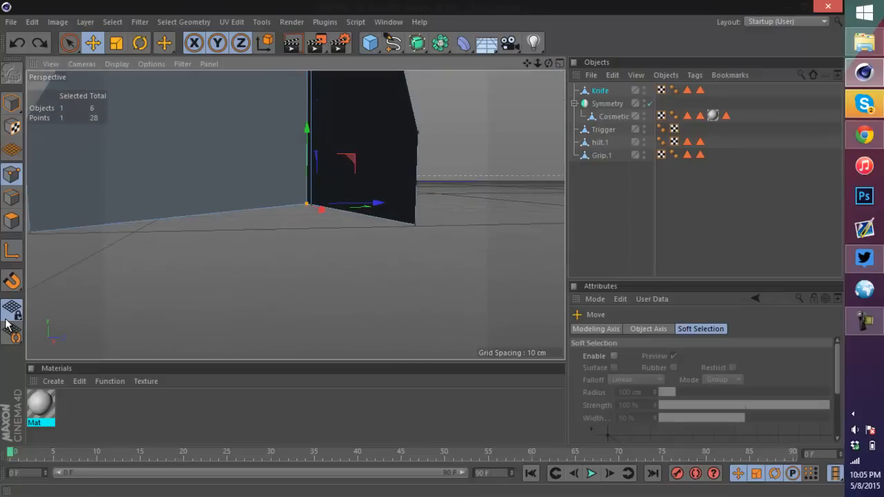
Step: Save the scene
right_click_drag(296, 215, 176, 214, "alt")
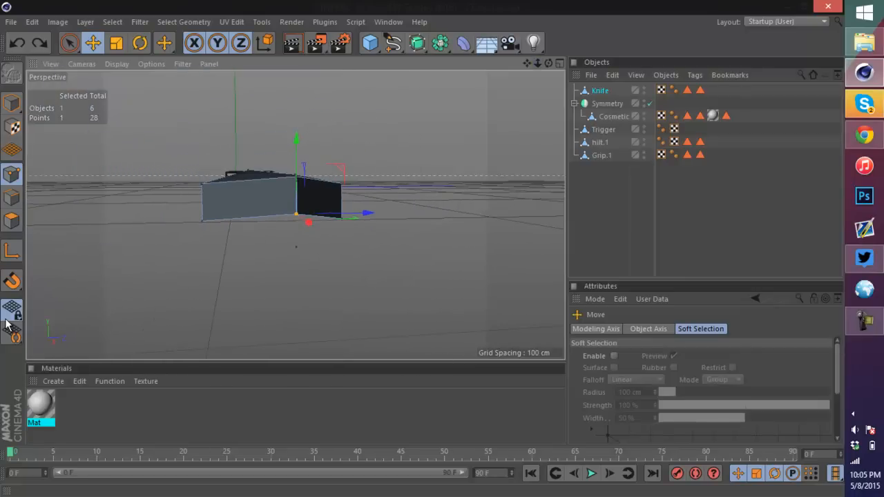
left_click_drag(295, 215, 401, 248, "alt")
scroll(347, 191, "down", 14)
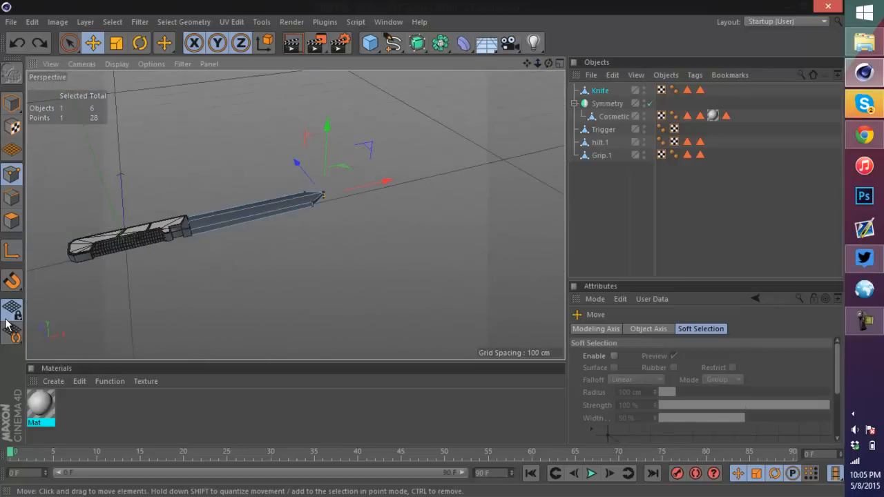
scroll(216, 211, "up", 3)
scroll(215, 211, "up", 4)
key("ctrl+s")
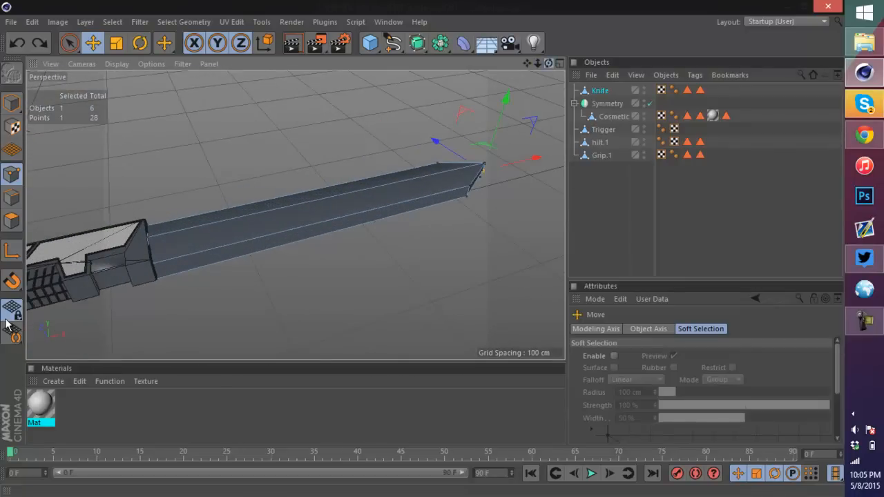
Step: Inspect the joint between the blade and the hilt in the viewport
left_click_drag(294, 214, 304, 234, "alt")
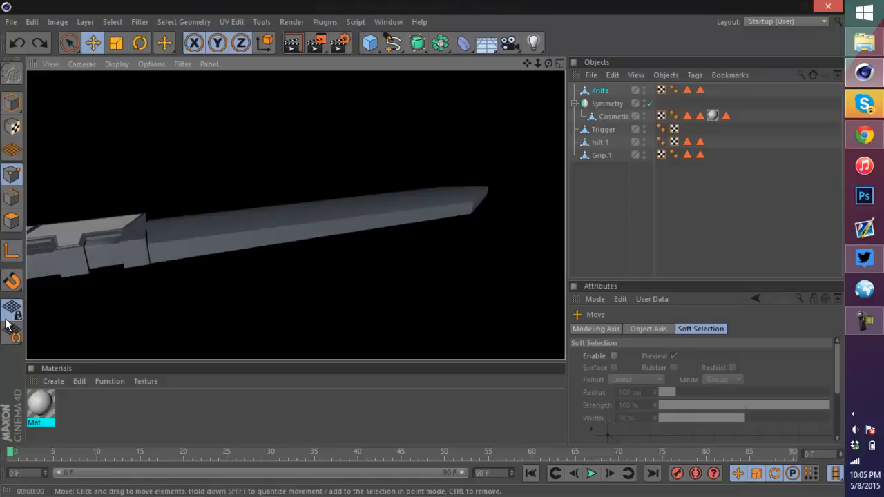
left_click(614, 214)
scroll(115, 255, "up", 4)
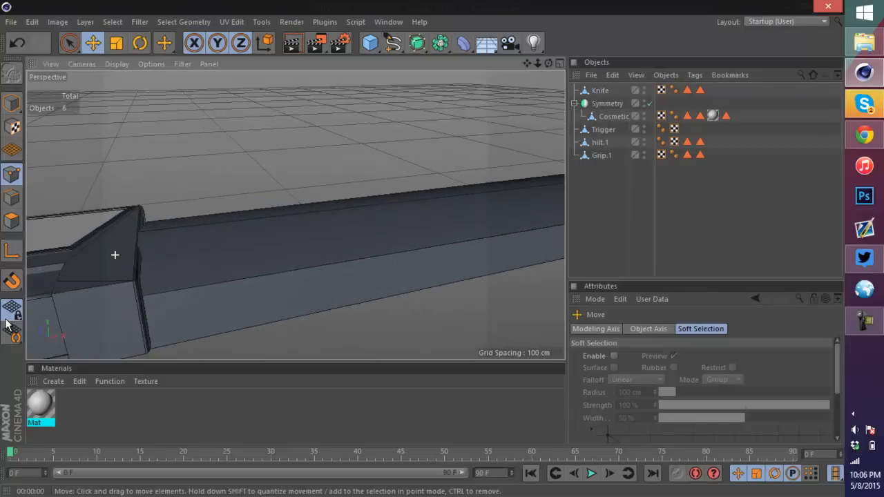
mouse_move(295, 215)
left_mouse_down("alt")
mouse_move(280, 231)
mouse_move(276, 276)
mouse_move(276, 200)
mouse_move(276, 238)
left_mouse_up("alt")
scroll(294, 215, "down", 3)
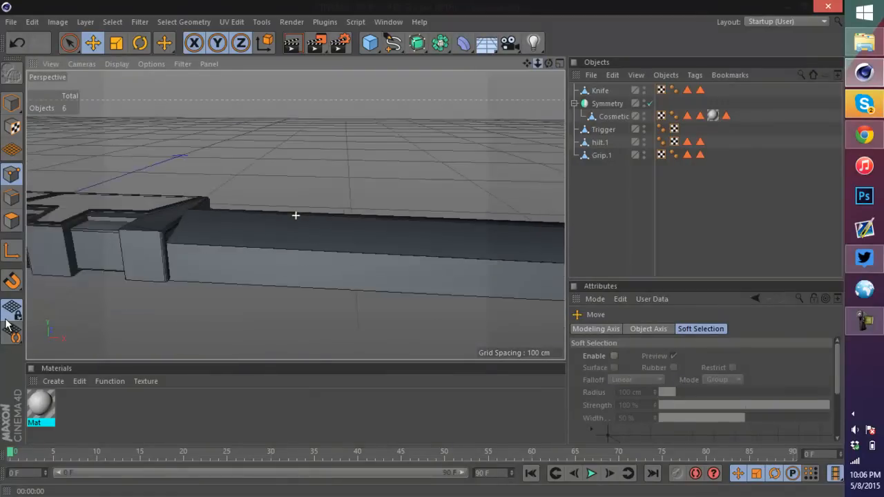
Step: Select the Knife object and set its Y scale to about 0.79 in its coordinates
left_click(600, 90)
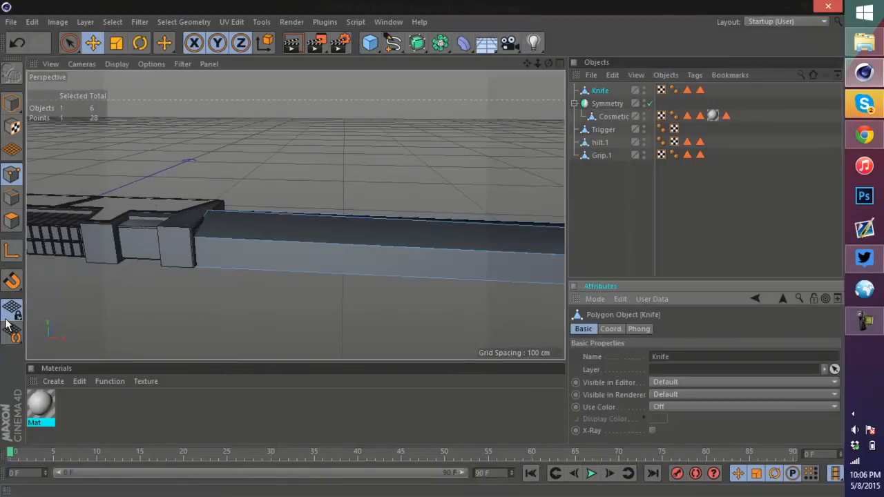
left_click(611, 328)
left_click_drag(714, 369, 714, 383)
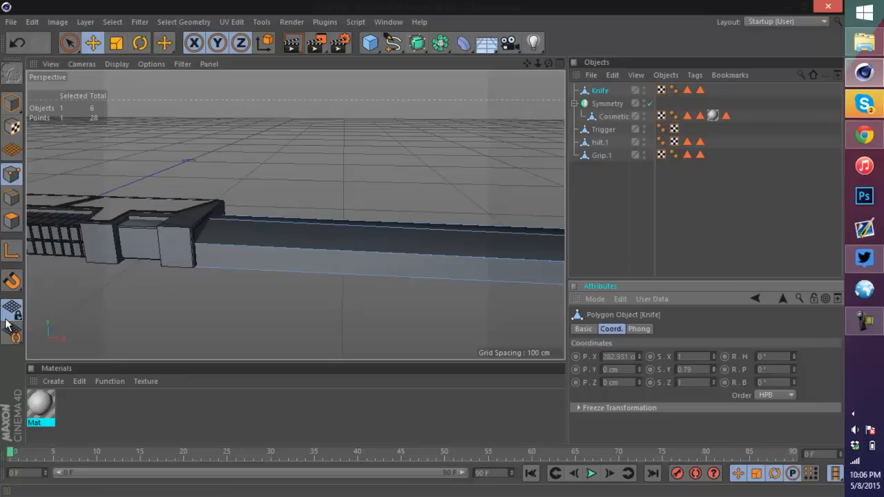
Step: In model mode, move the Knife blade slightly upward to sit against the hilt
left_click(12, 103)
left_click_drag(527, 64, 388, 69)
left_click_drag(396, 211, 396, 204)
left_click_drag(548, 64, 690, 31)
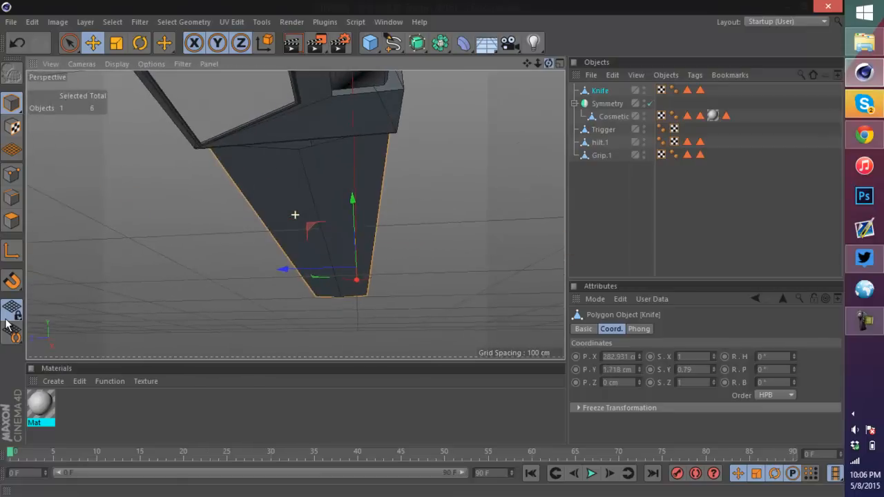
left_click_drag(6, 320, 5, 320)
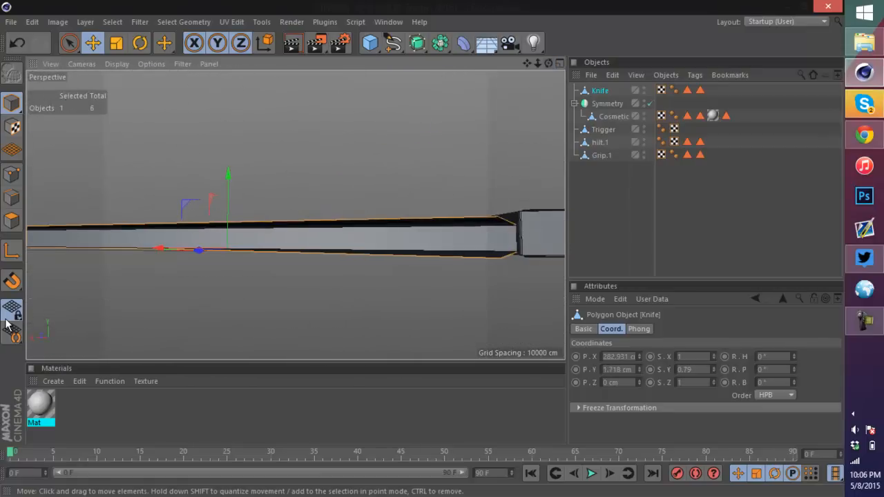
left_click_drag(166, 248, 168, 248)
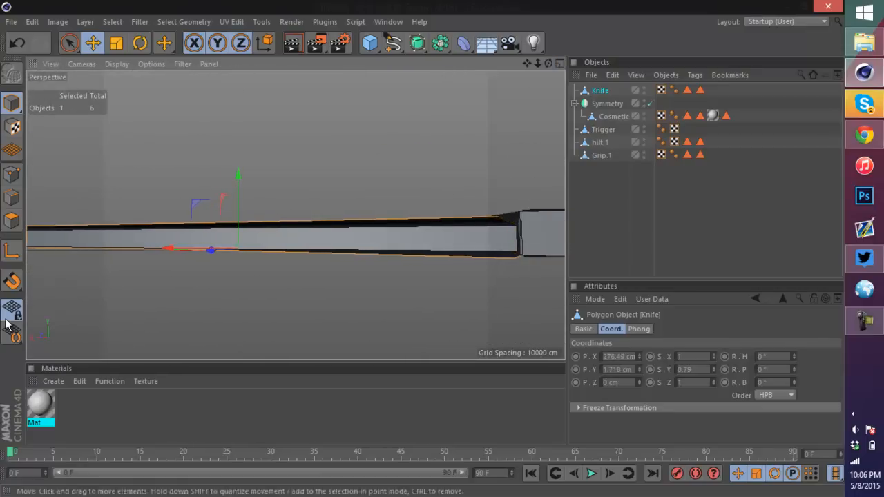
Step: Set the Knife's Y scale to 0.6 and move it up to center it on the hilt
double_click(685, 369)
type("0.6")
key("Tab")
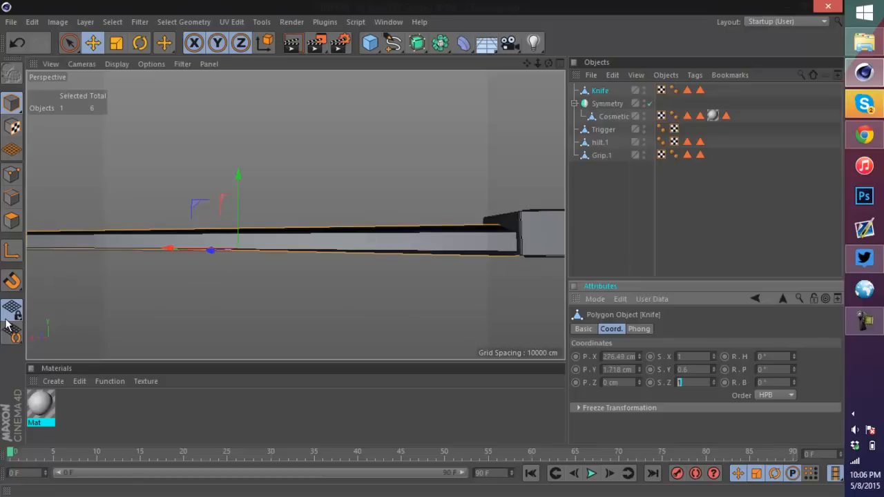
left_click_drag(238, 175, 238, 170)
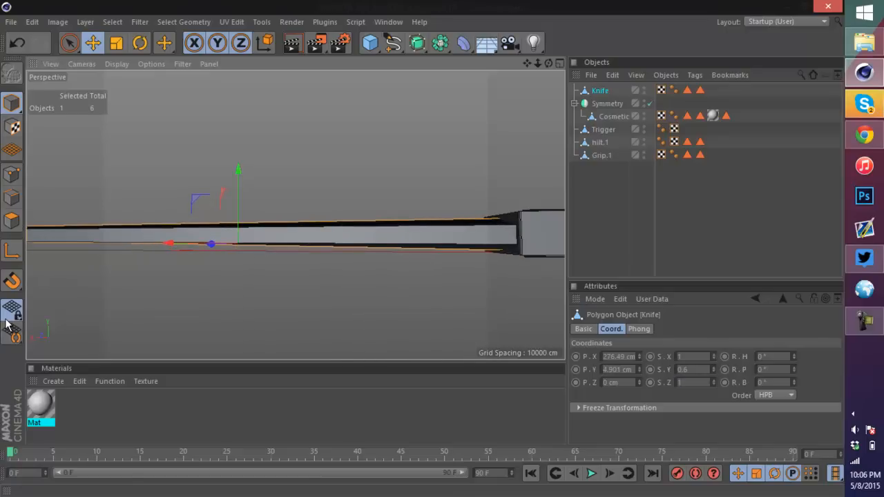
Step: Examine the blade from several angles along its length
key("alt+h")
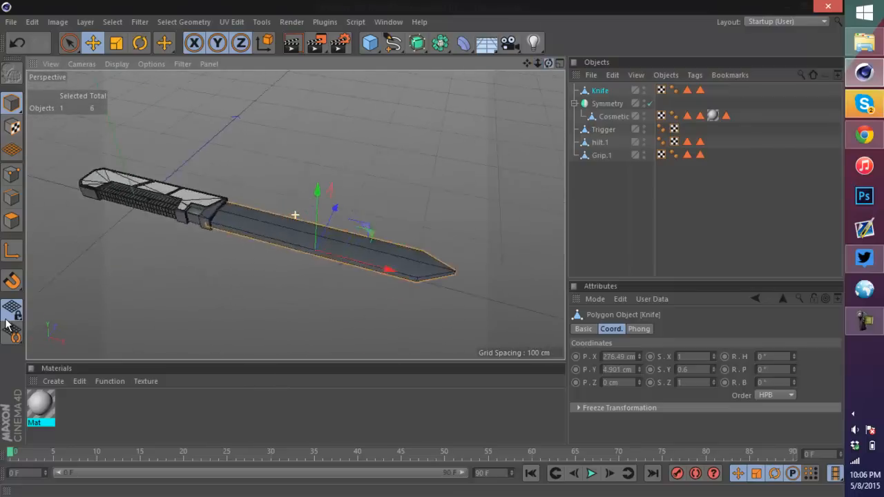
left_click_drag(295, 215, 350, 153, "alt")
scroll(395, 228, "down", 3)
scroll(394, 229, "up", 2)
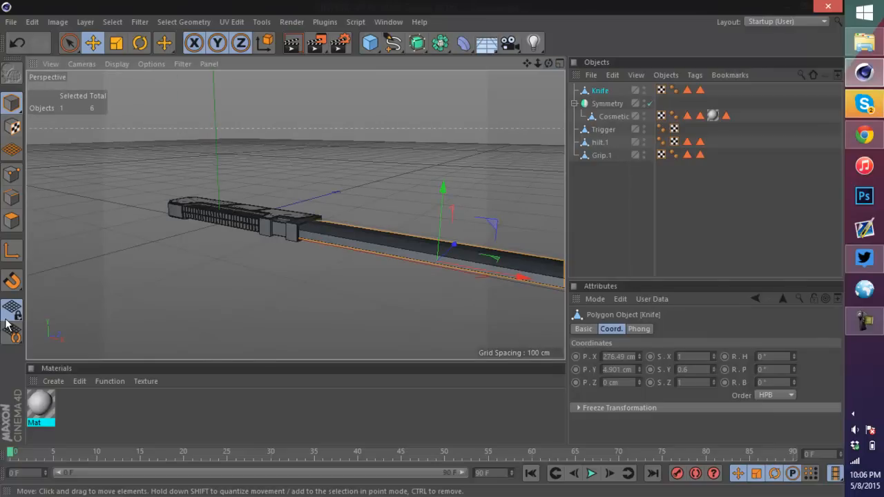
scroll(518, 260, "up", 5)
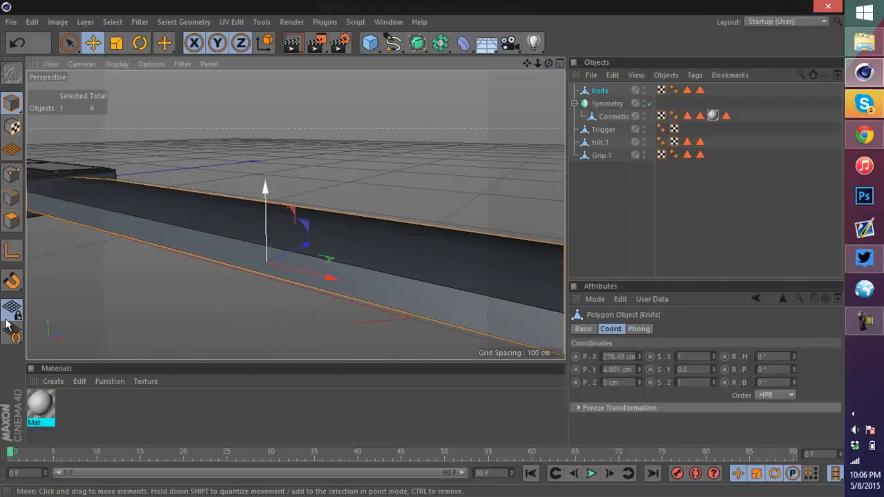
scroll(312, 228, "down", 5)
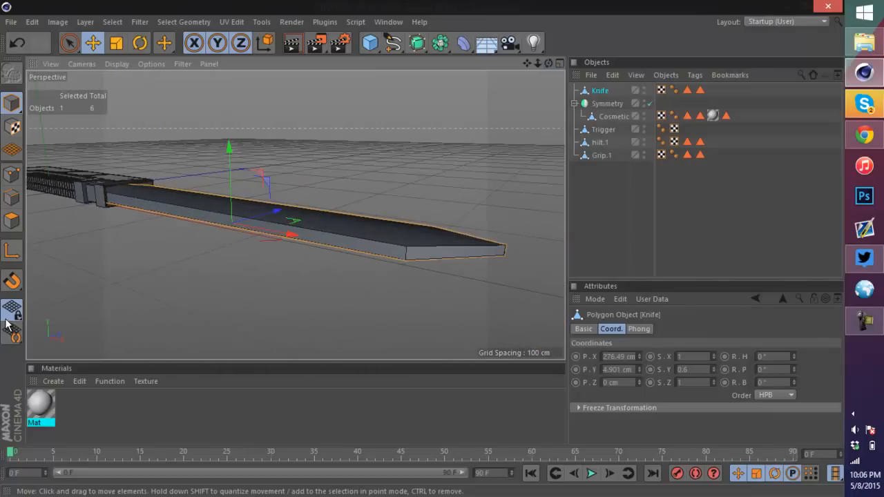
scroll(405, 246, "up", 3)
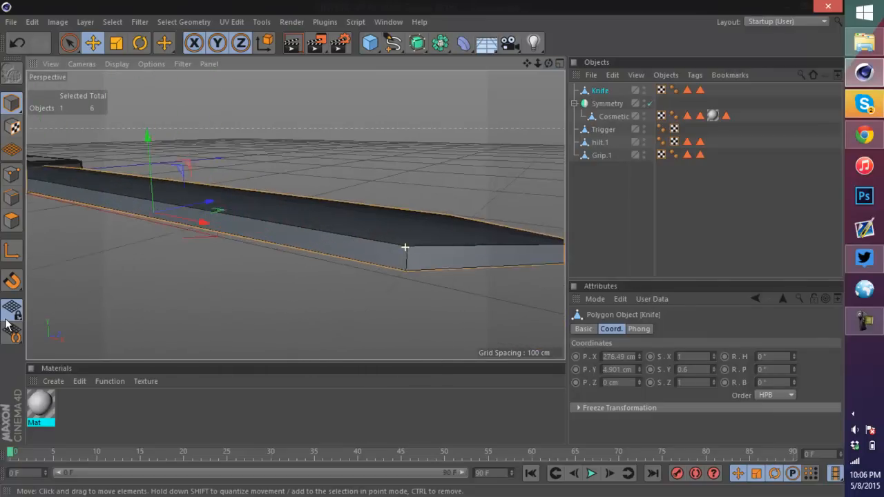
scroll(295, 215, "up", 4)
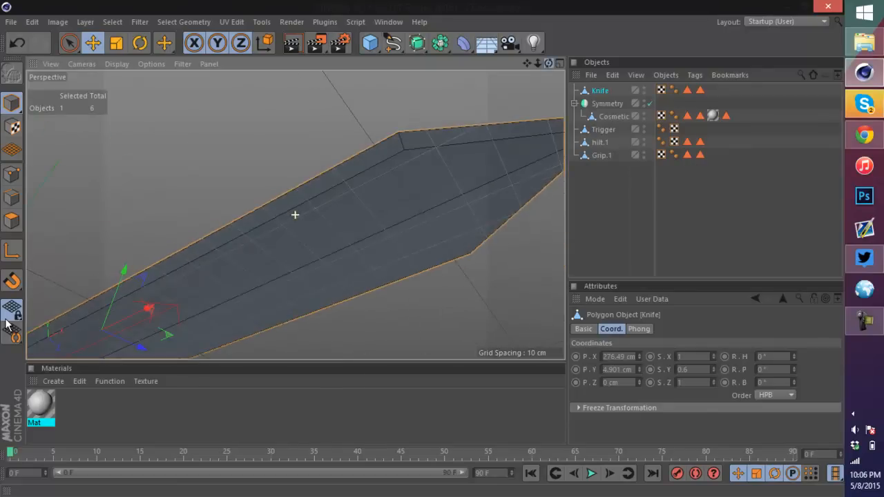
left_click_drag(295, 214, 295, 215, "alt")
Step: Try adding a Subdivision Surface to the Knife blade, then undo it
left_click(417, 44)
left_click(448, 60, "alt")
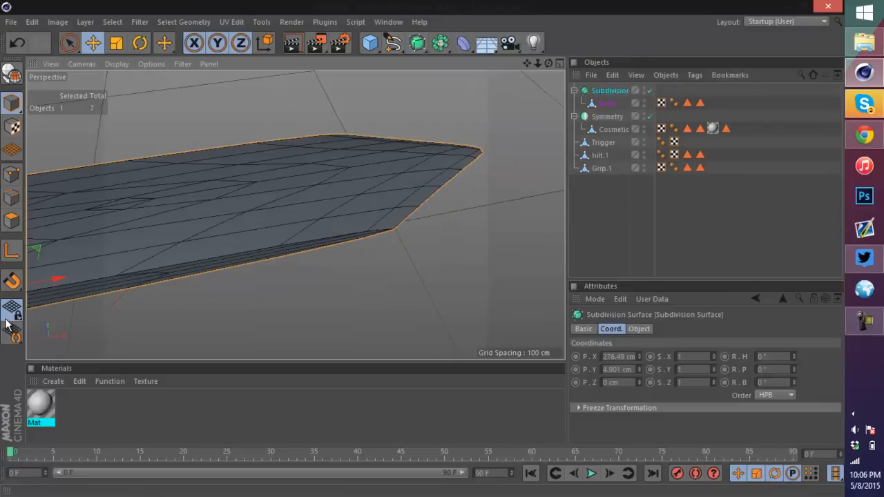
scroll(402, 140, "down", 4)
scroll(235, 145, "down", 3)
scroll(146, 142, "up", 5)
key("ctrl+z")
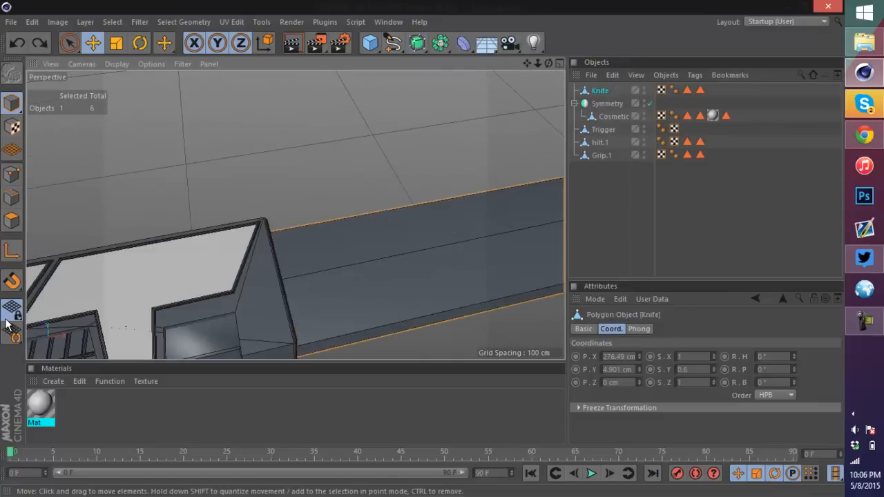
scroll(434, 197, "down", 5)
left_click_drag(441, 176, 557, 170, "alt")
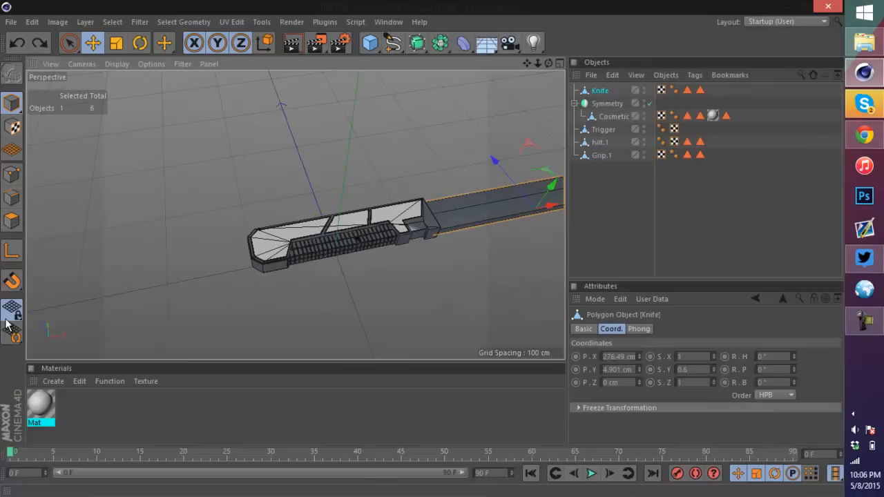
left_click_drag(527, 63, 533, 37)
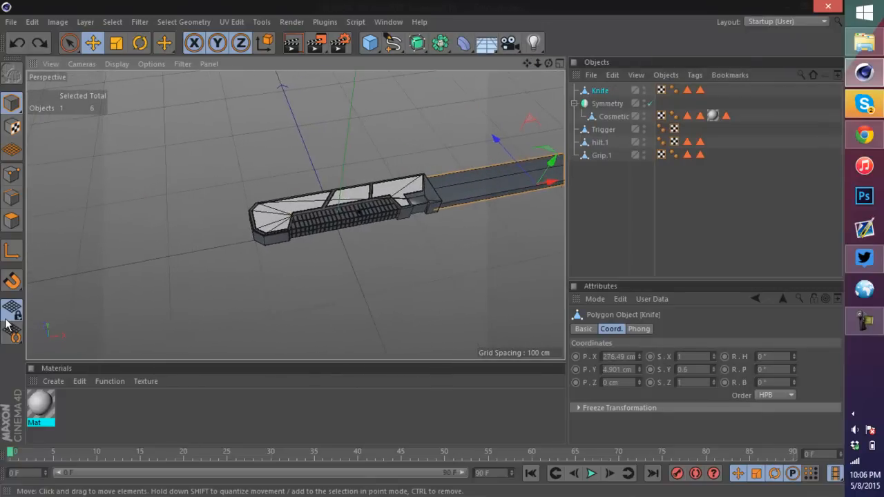
Step: Inspect the whole sword from several angles and distances, from the grip end to the blade tip
left_click_drag(7, 325, 7, 324)
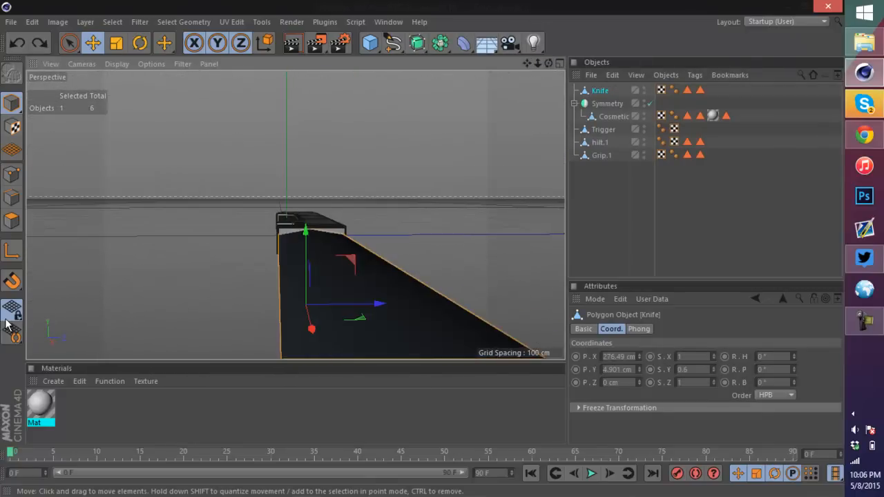
mouse_move(549, 63)
left_mouse_down()
mouse_move(690, 103)
mouse_move(663, 138)
left_mouse_up()
left_click_drag(7, 325, 7, 324)
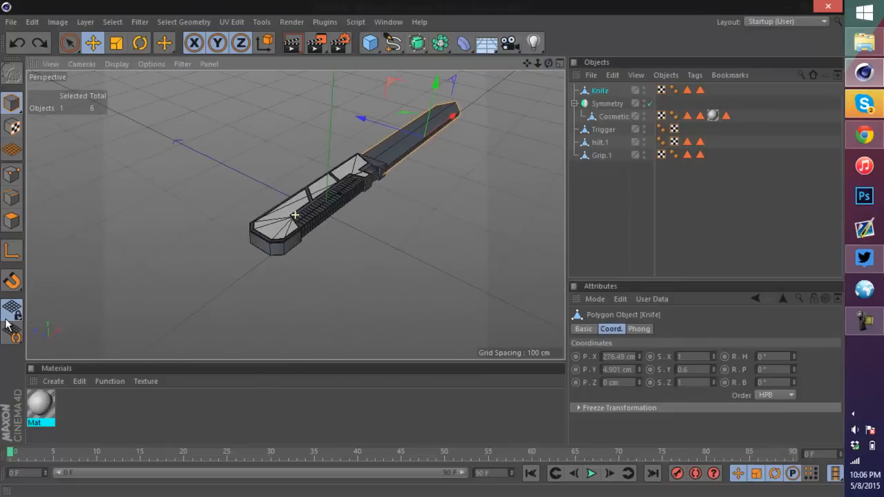
scroll(404, 117, "up", 5)
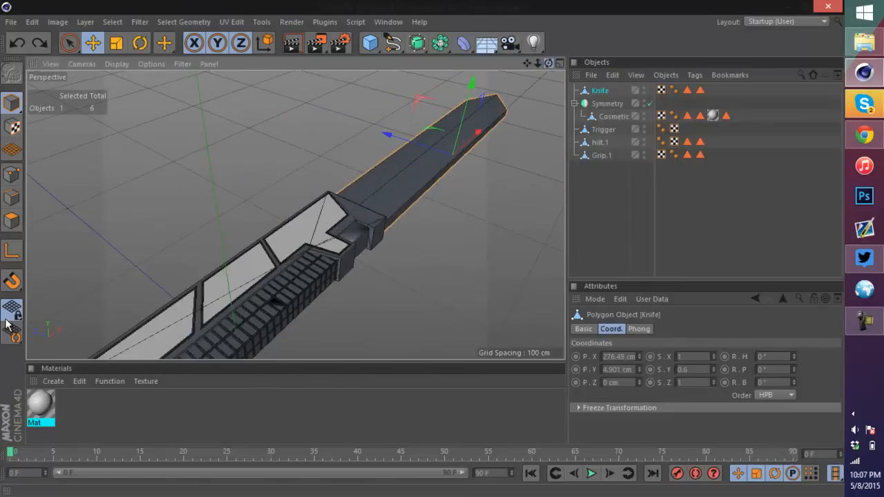
mouse_move(548, 62)
left_mouse_down()
mouse_move(518, 27)
mouse_move(521, 36)
mouse_move(528, 14)
mouse_move(621, 11)
left_mouse_up()
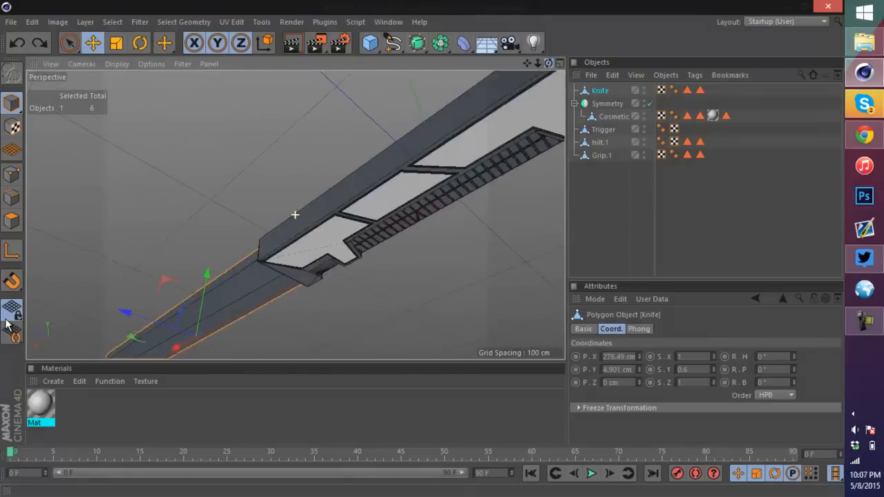
left_click_drag(7, 325, 7, 325)
scroll(242, 188, "down", 7)
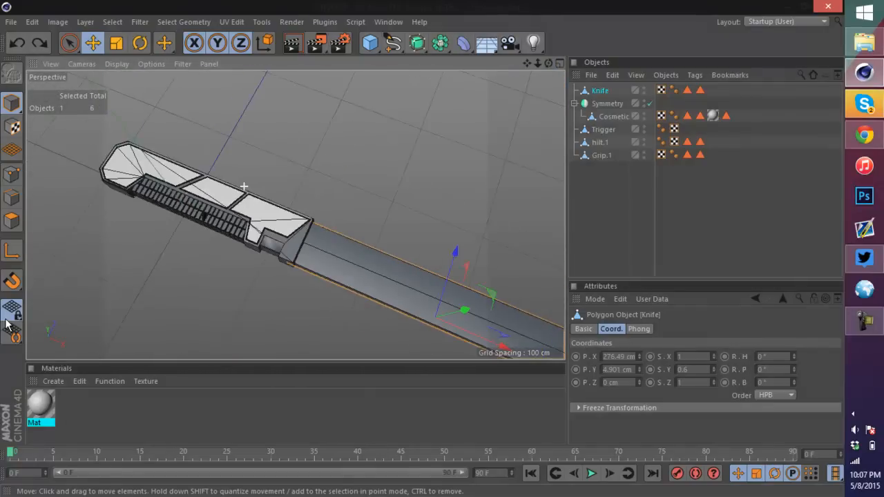
scroll(365, 258, "up", 3)
left_click_drag(296, 214, 280, 141, "alt")
Step: Render the active view to preview the sword, then deselect all objects
left_click(291, 43)
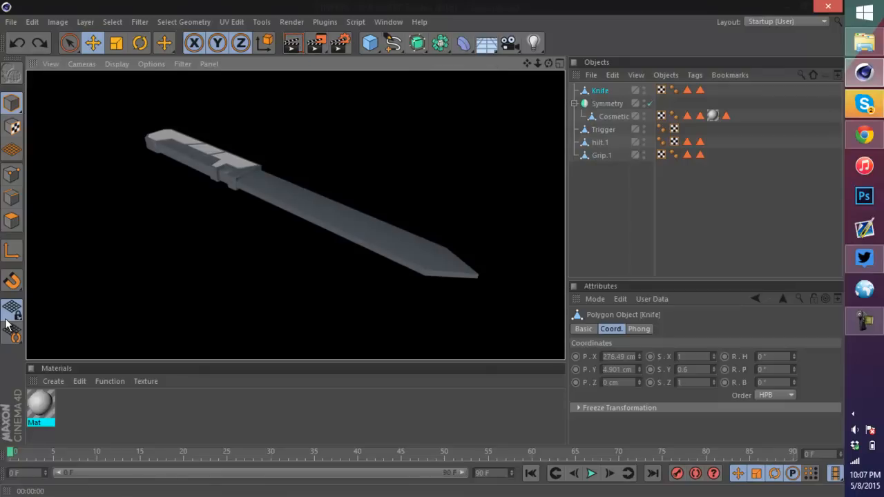
left_click(621, 218)
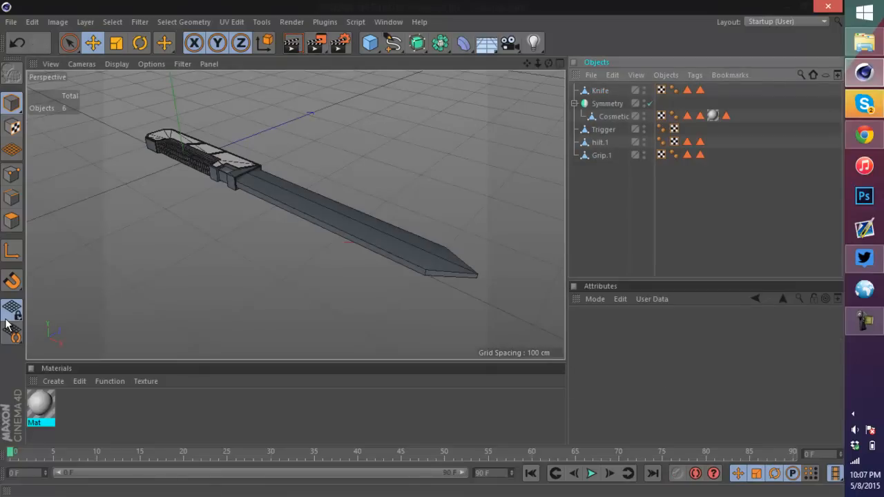